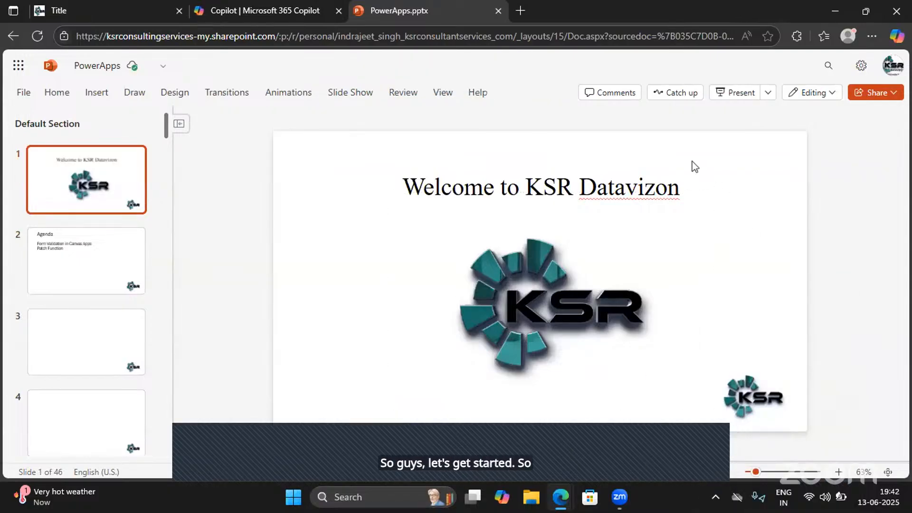
- Present the slideshow from the welcome slide through to the Agenda slide and exit the presentation
click(731, 93)
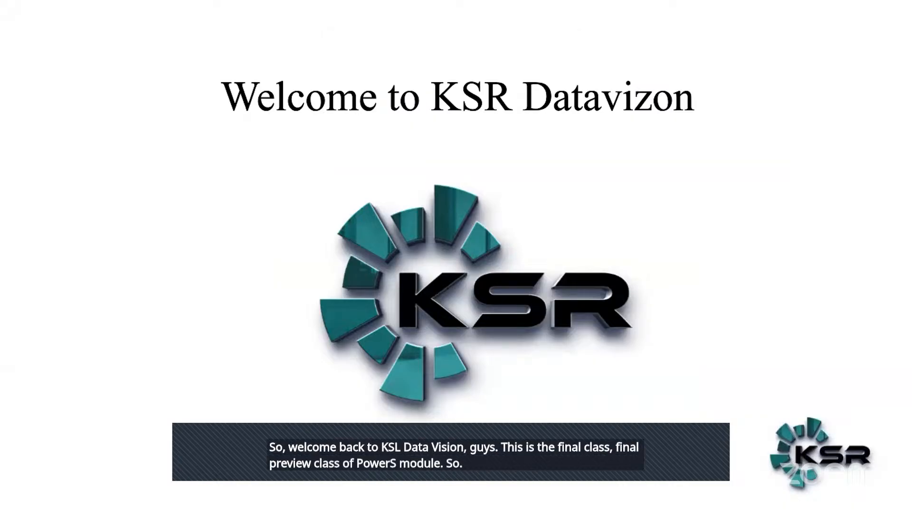
key(Right)
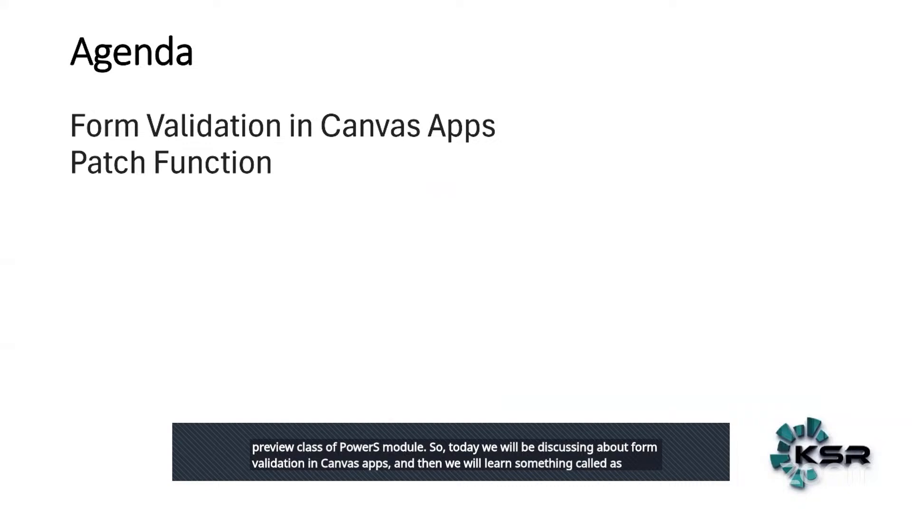
key(Escape)
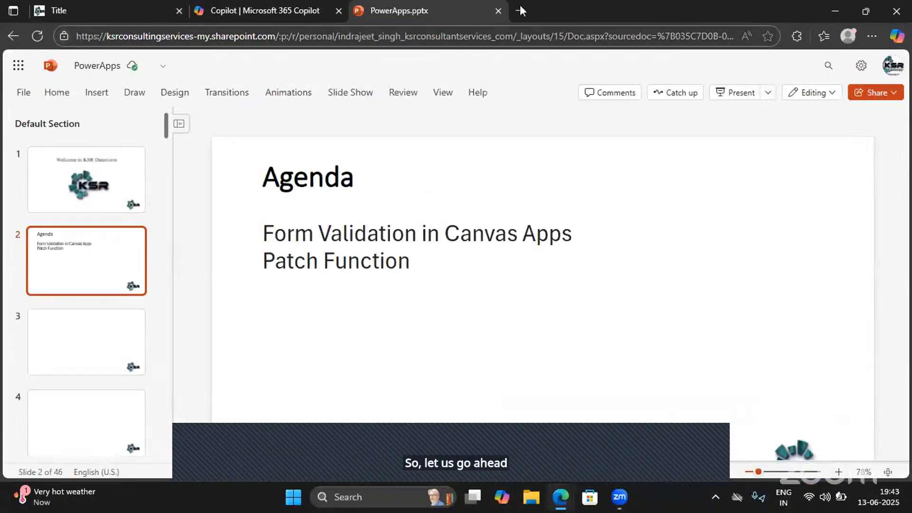
- Switch to Power Apps by opening make.powerapps.com in a new browser tab
click(519, 9)
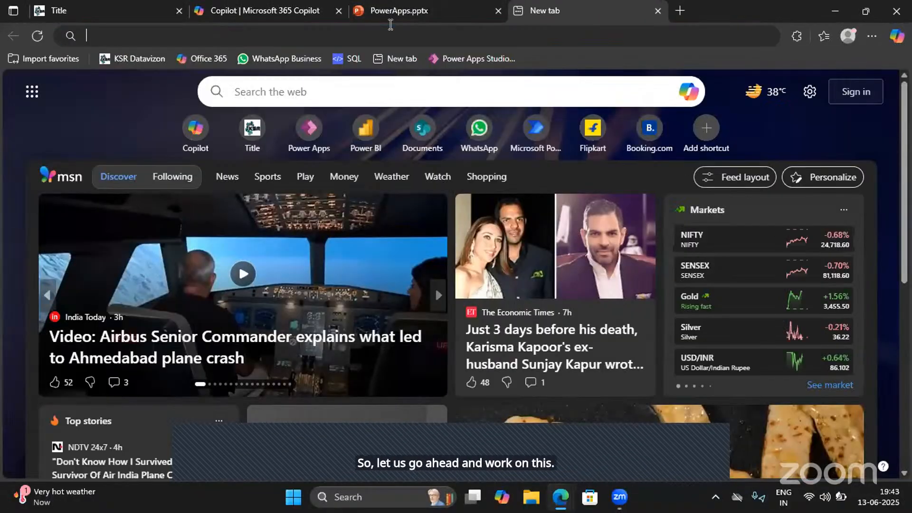
text(make)
key(Right)
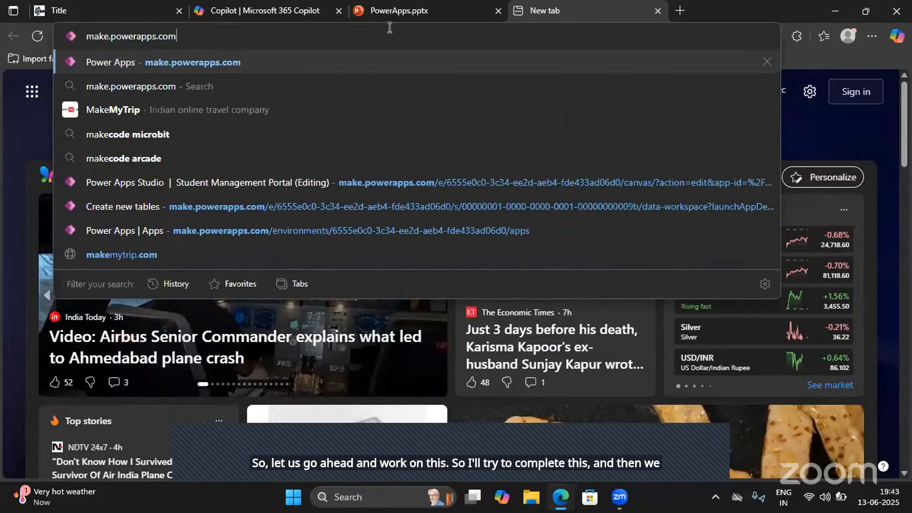
key(Return)
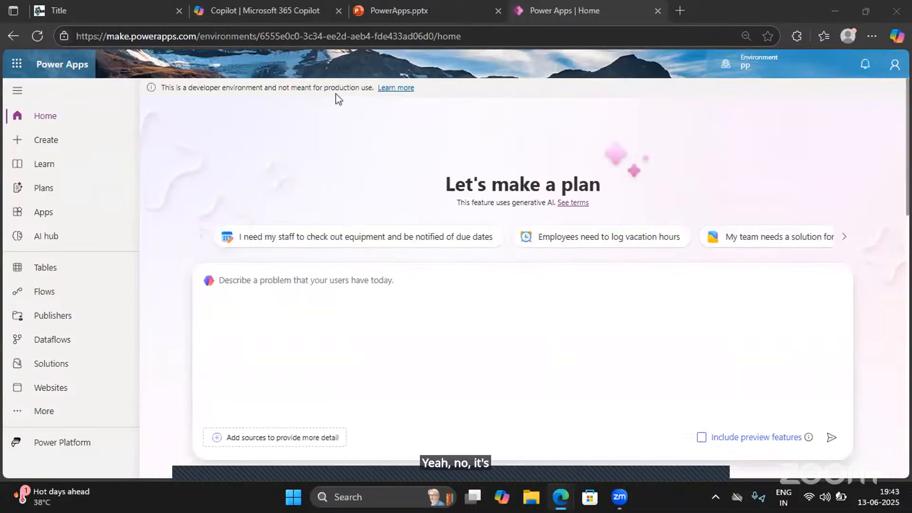
- Open the Expense Management App for editing and display its Create Expense Screen
click(40, 218)
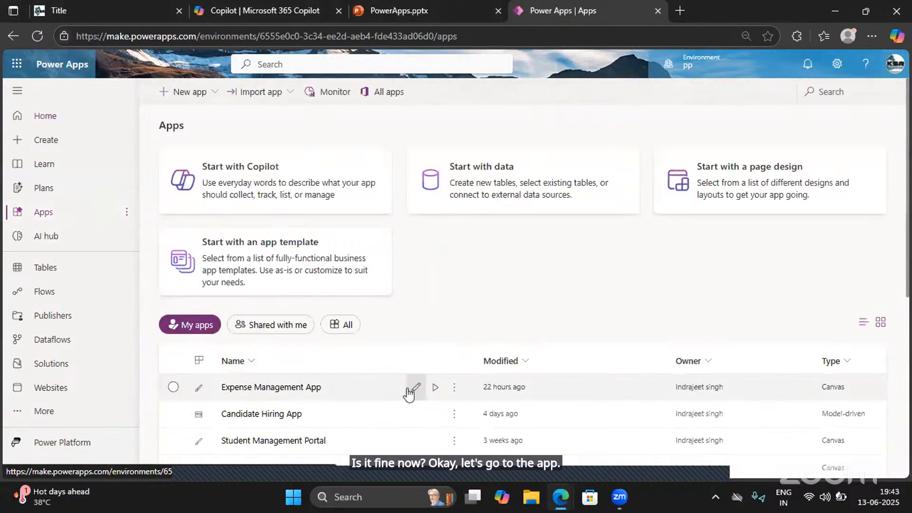
click(418, 385)
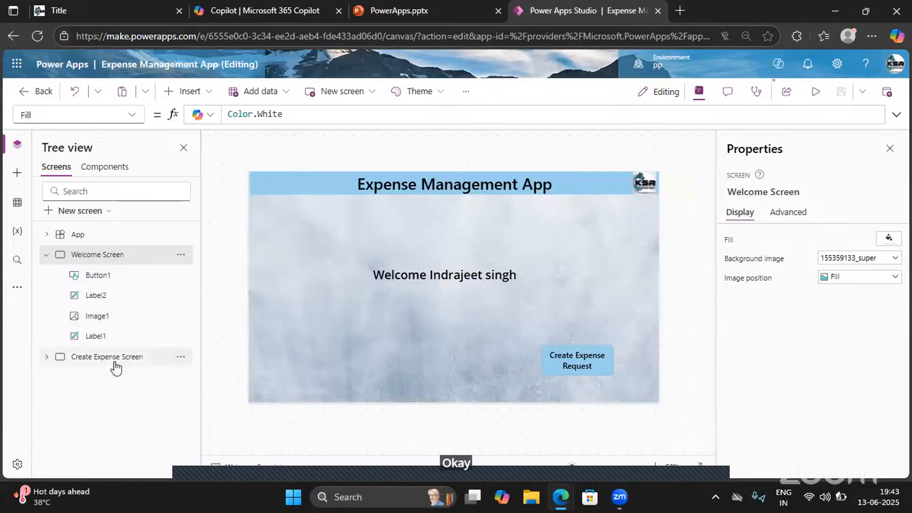
click(137, 362)
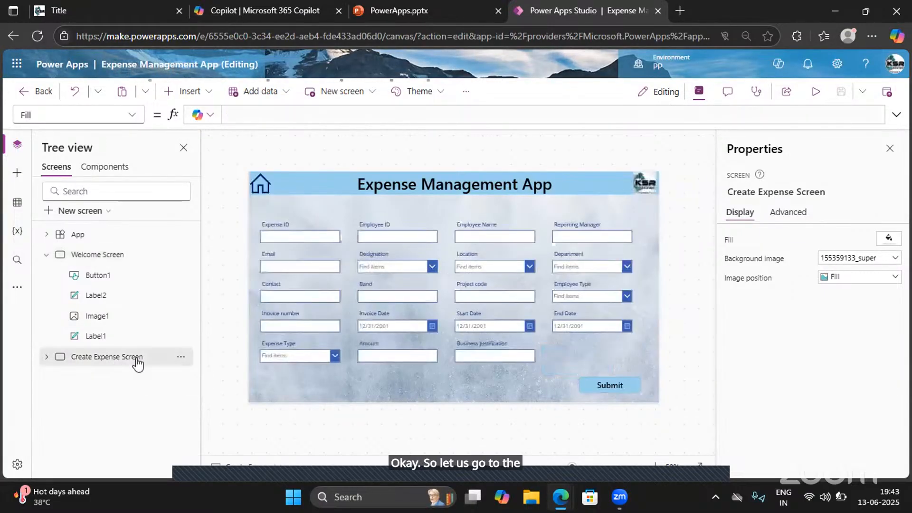
click(816, 91)
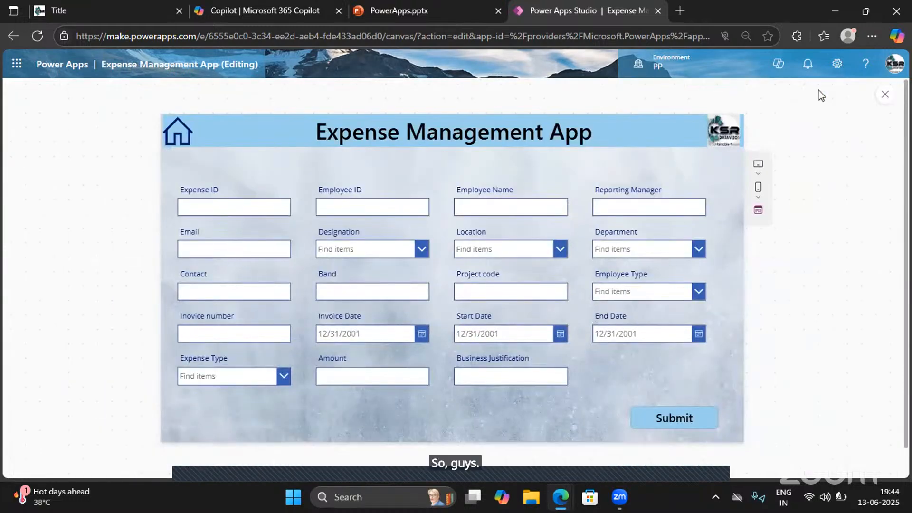
click(343, 292)
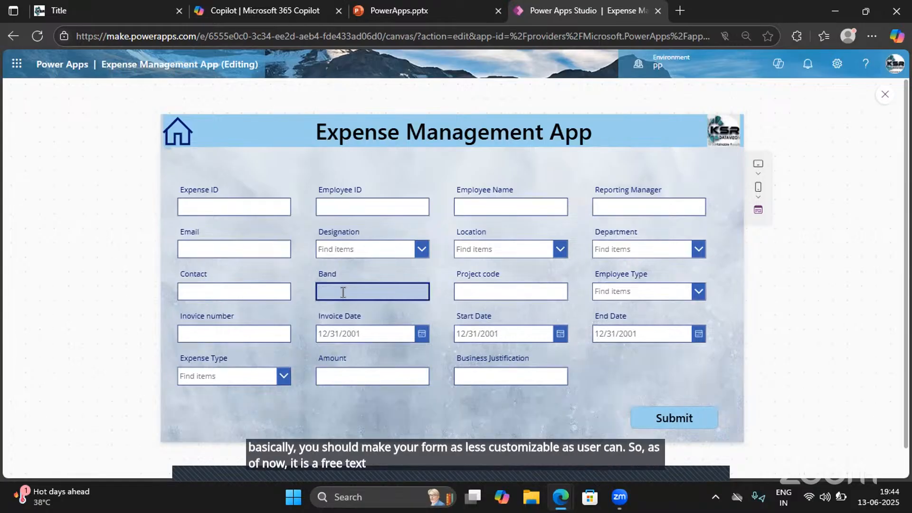
text(2134233342331)
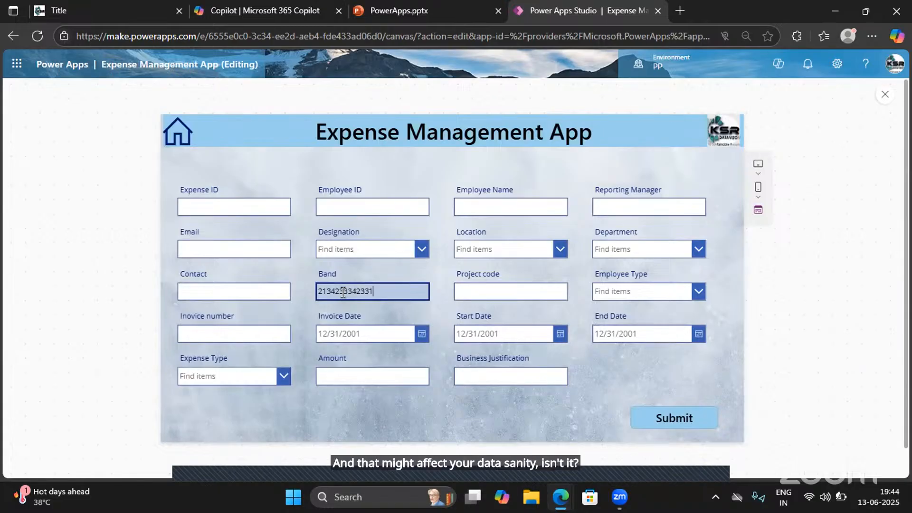
- Try the free-text entries "NEw DELHI" and "Delhi" in the Location field, and clear the field
click(543, 251)
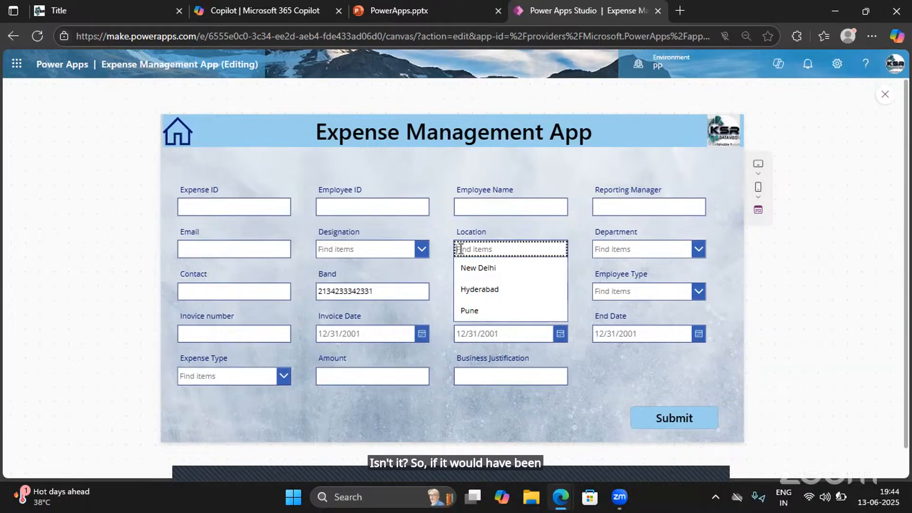
text(NEw DEL)
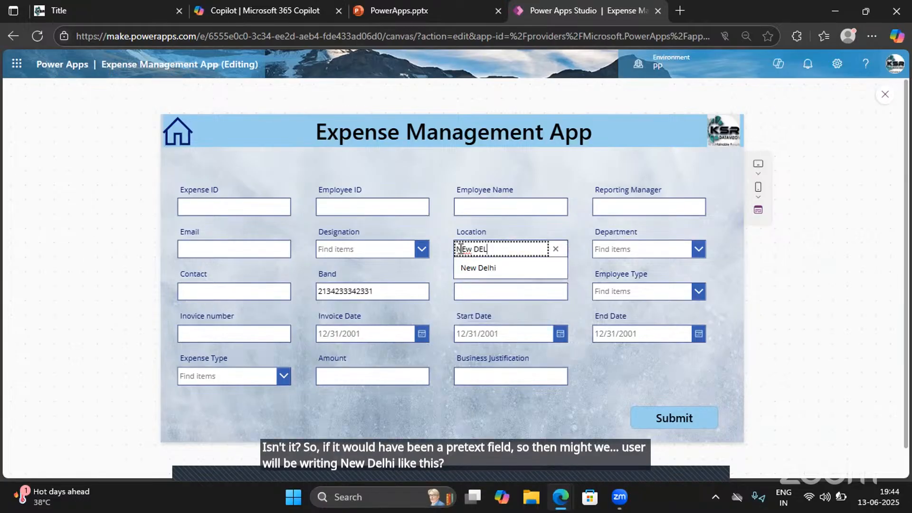
text(HI)
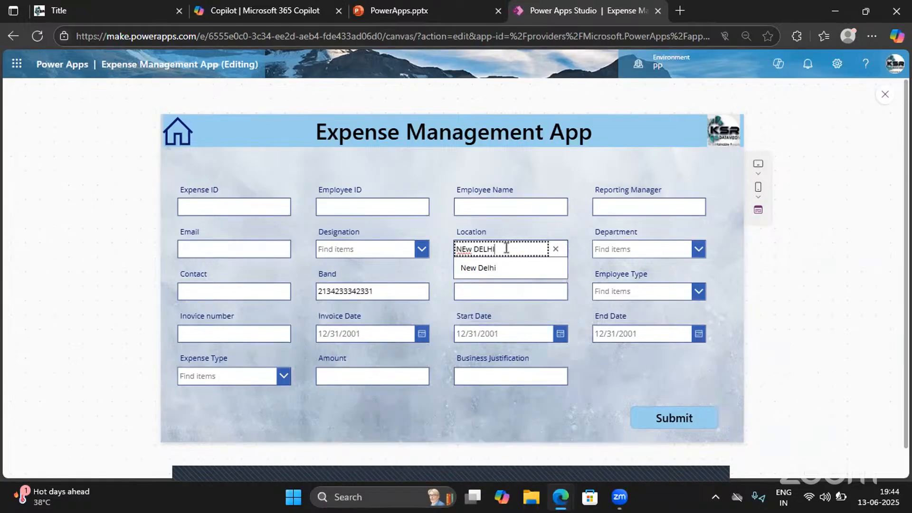
key(ctrl+a)
text(DELHI)
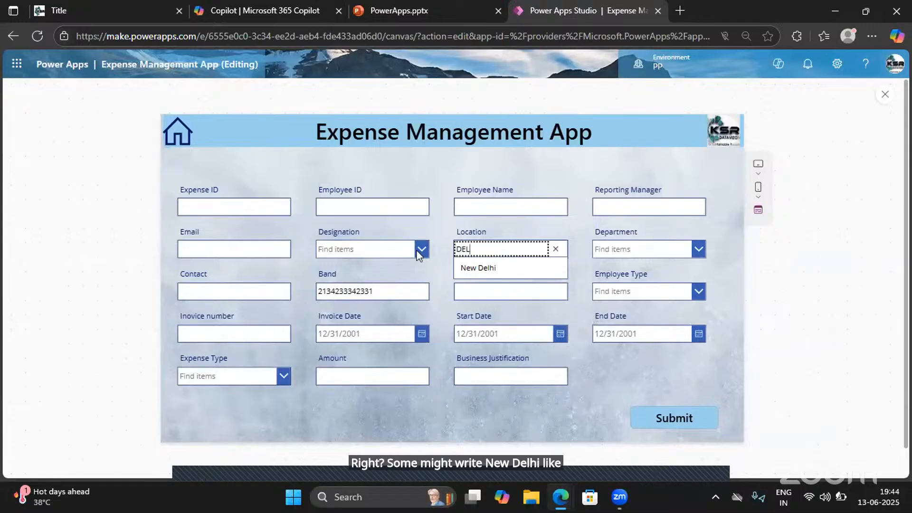
key(BackSpace)
key(BackSpace)
key(BackSpace)
key(BackSpace)
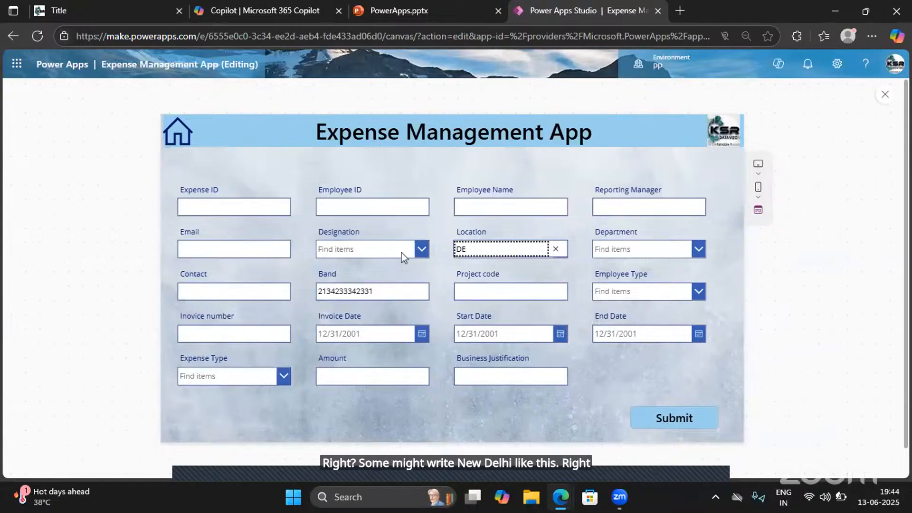
text(Delhi)
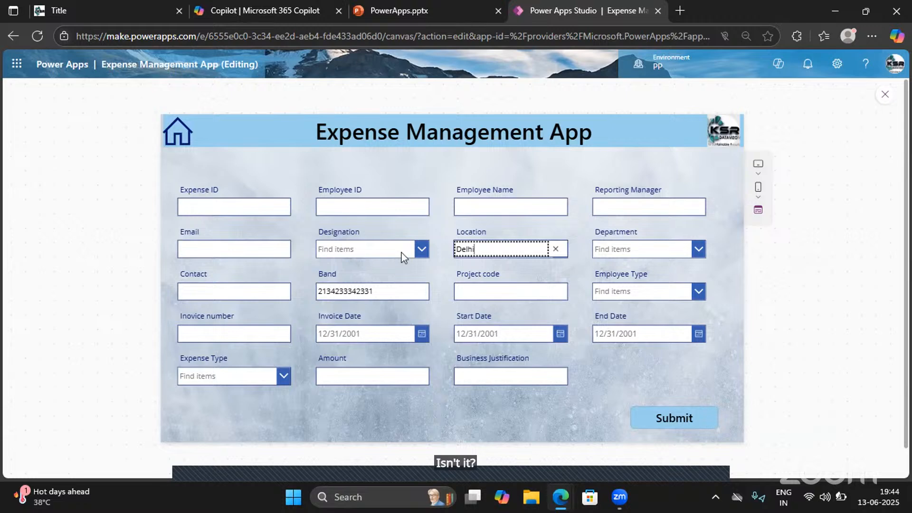
click(556, 252)
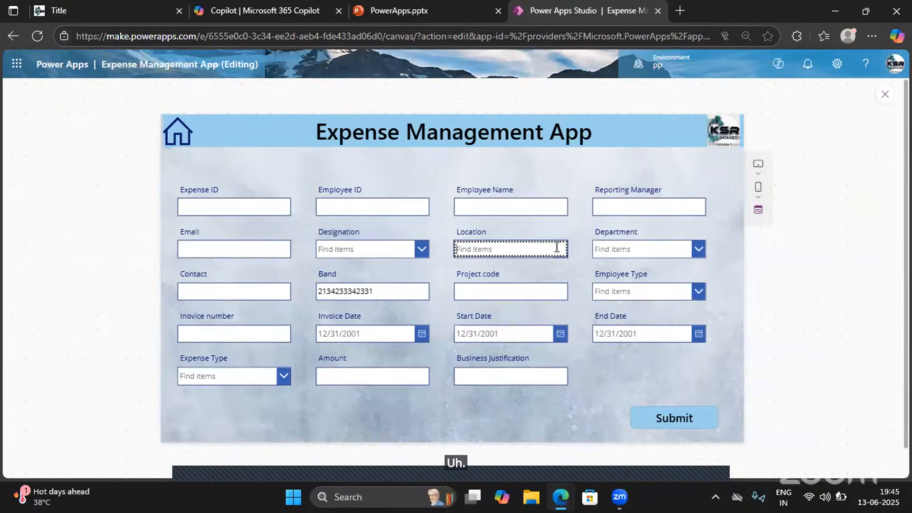
- Examine the choices offered for Location, Designation and Department, check the Employee ID and Employee Name fields, and close the preview
click(526, 247)
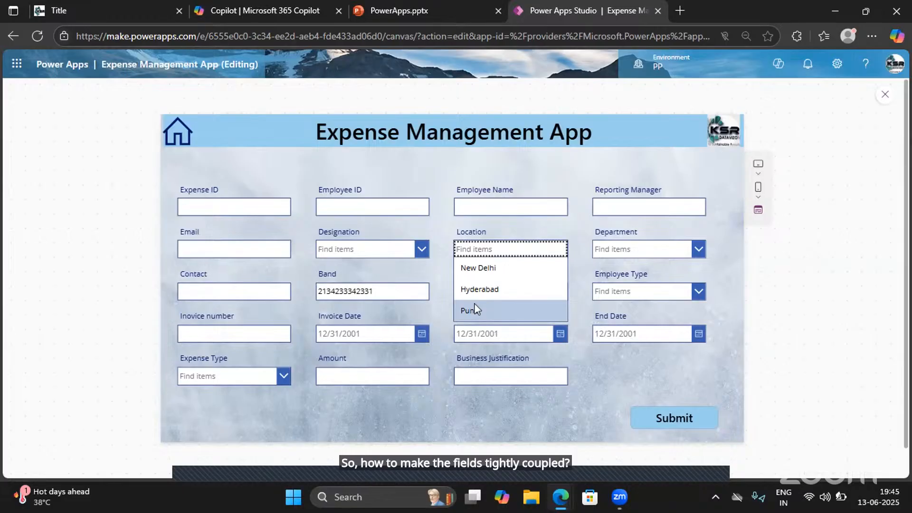
click(412, 250)
click(411, 251)
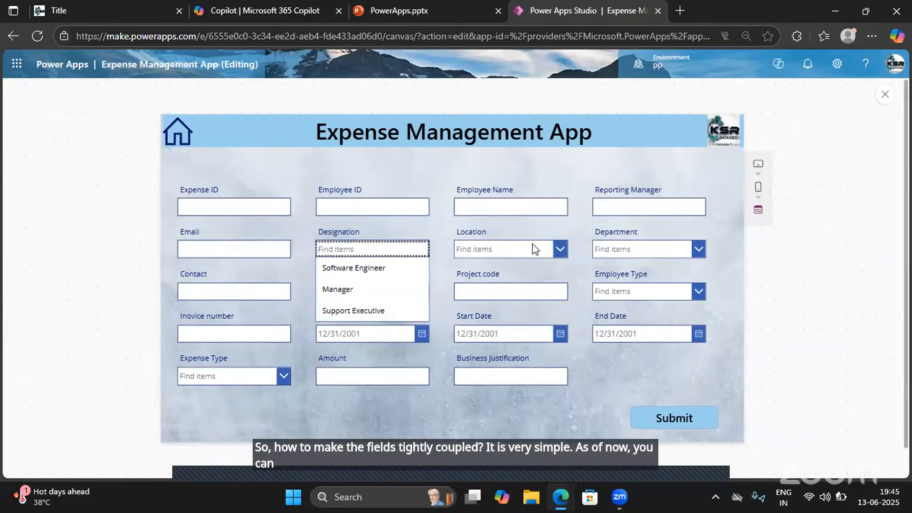
click(549, 253)
click(613, 249)
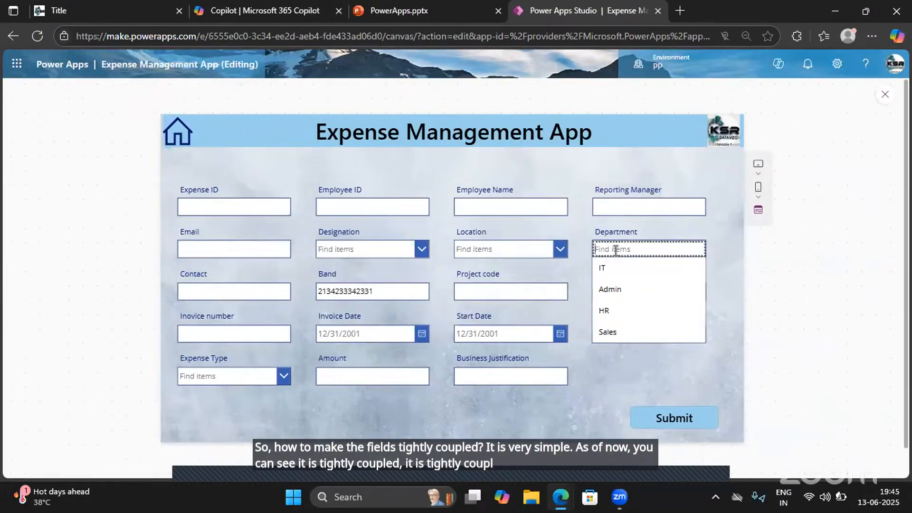
click(346, 202)
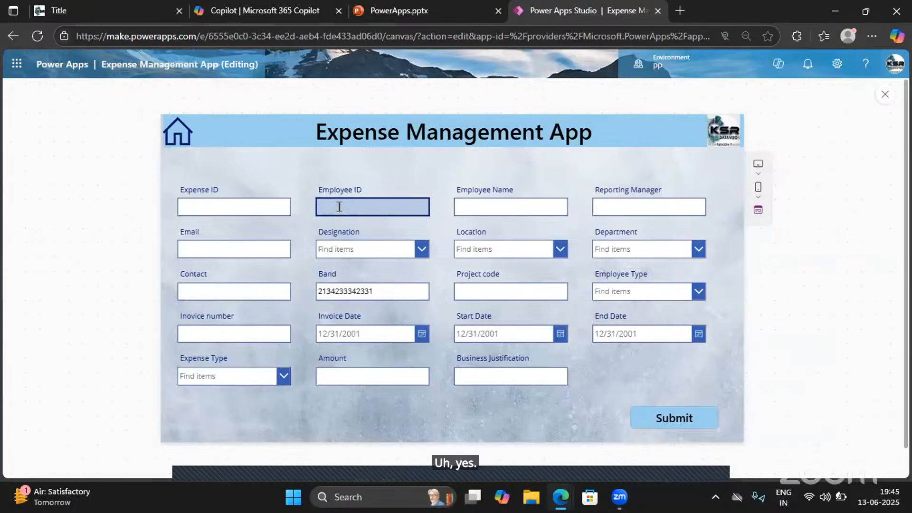
click(490, 207)
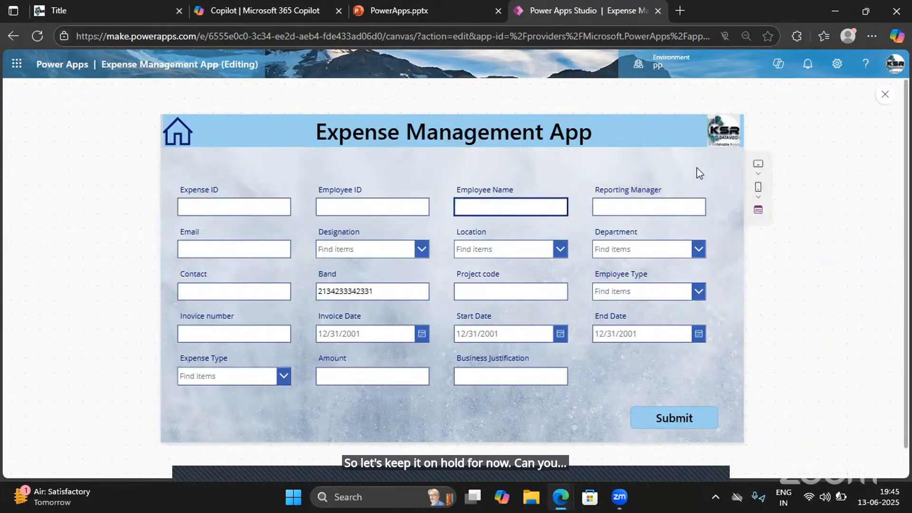
click(885, 96)
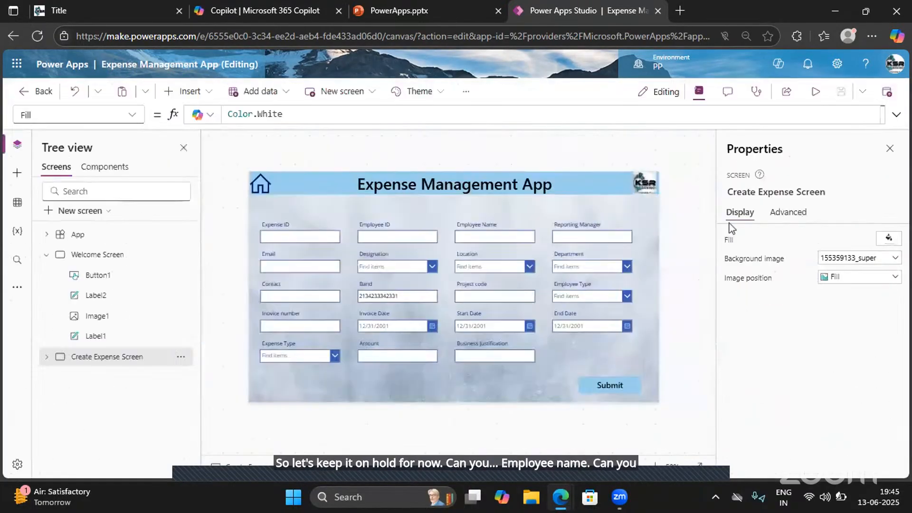
- Select the Employee Name text input and unlock its advanced properties for editing
click(504, 246)
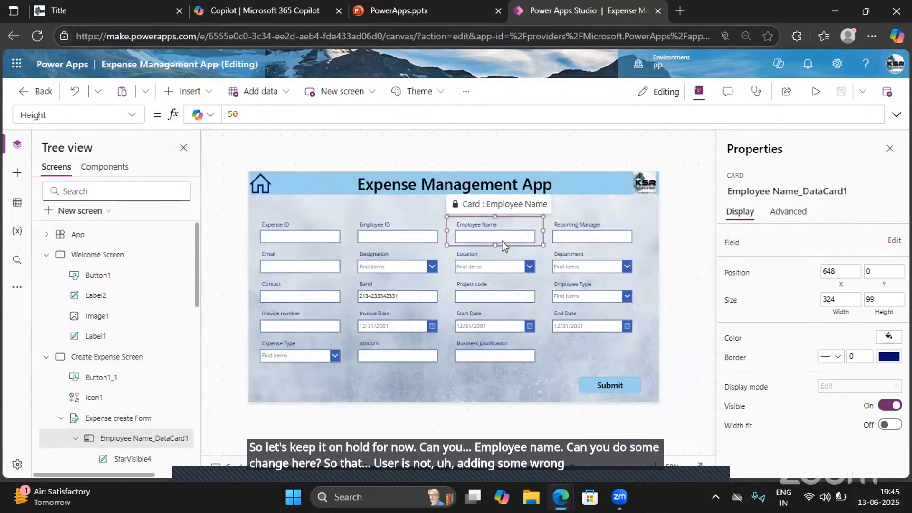
click(494, 238)
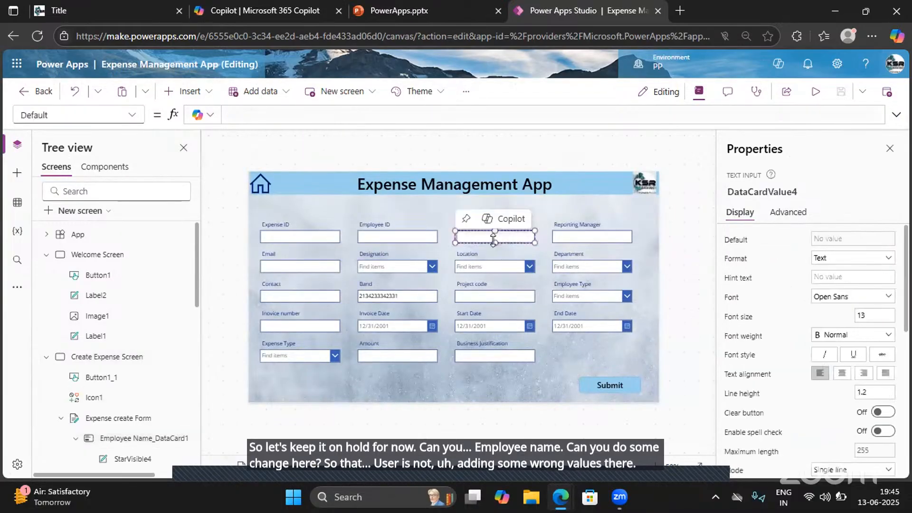
click(788, 213)
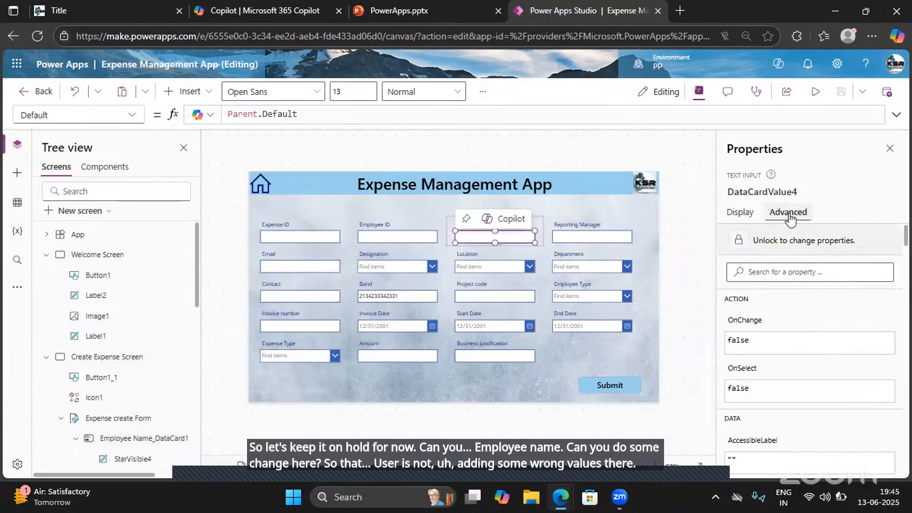
click(772, 244)
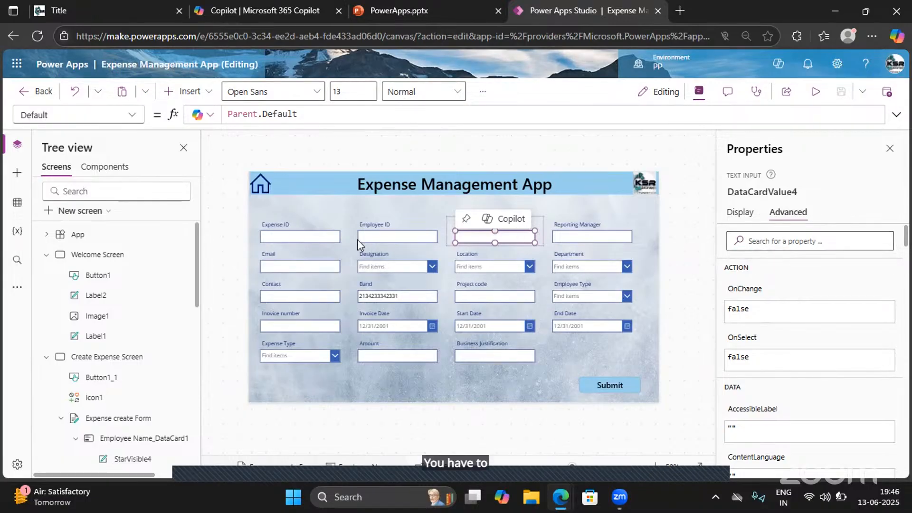
- Look through the list of properties available for a formula on the Employee Name text input
click(132, 116)
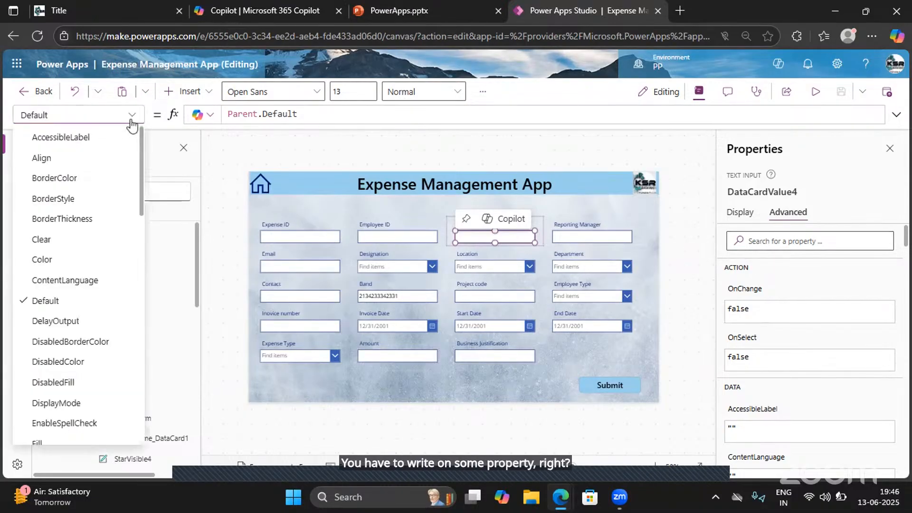
scroll(86, 263, down, 5)
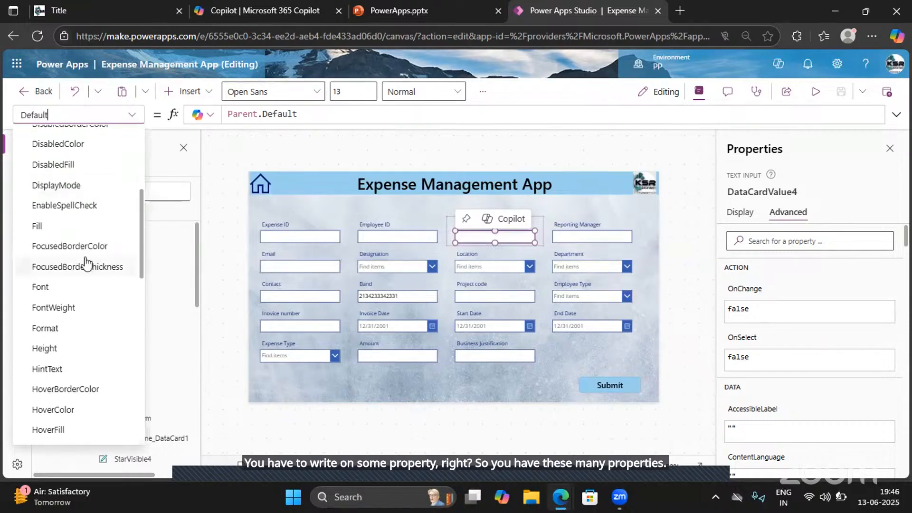
scroll(86, 262, down, 1)
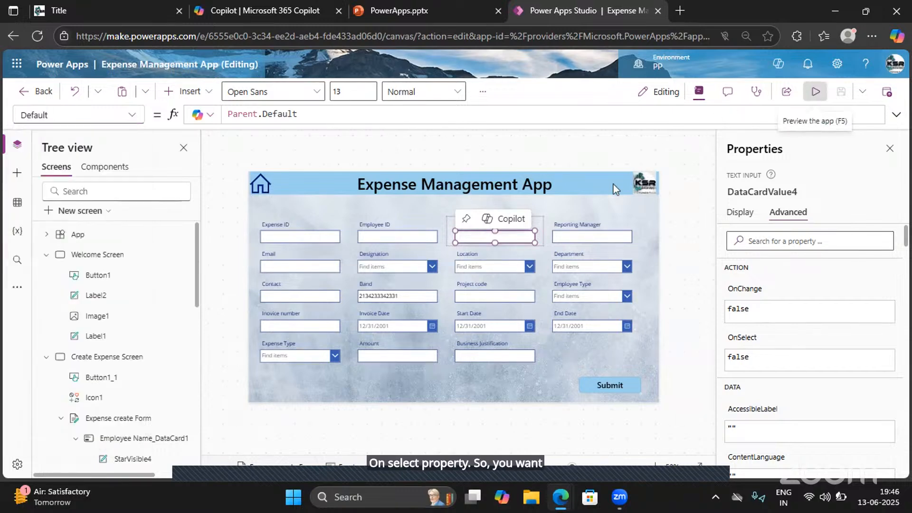
- Preview the app to check how the Employee Name field behaves when selected, and close the preview
click(816, 91)
click(524, 212)
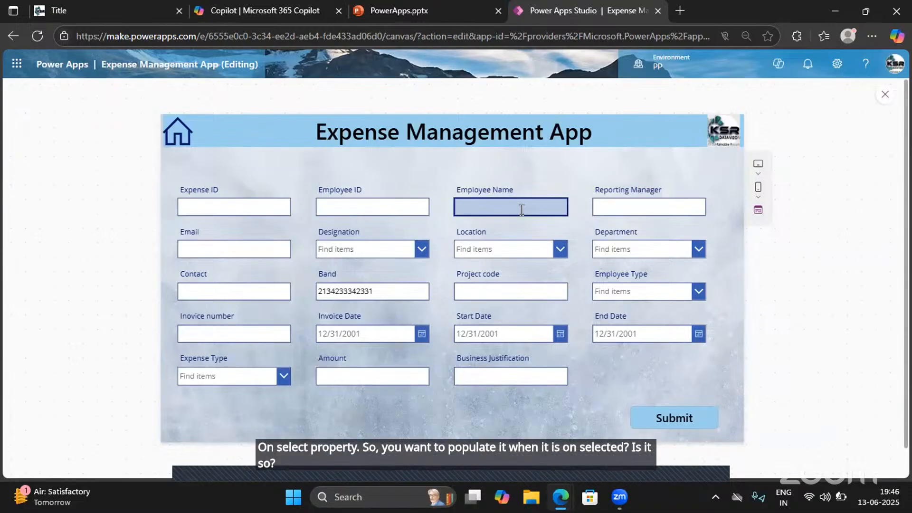
click(885, 94)
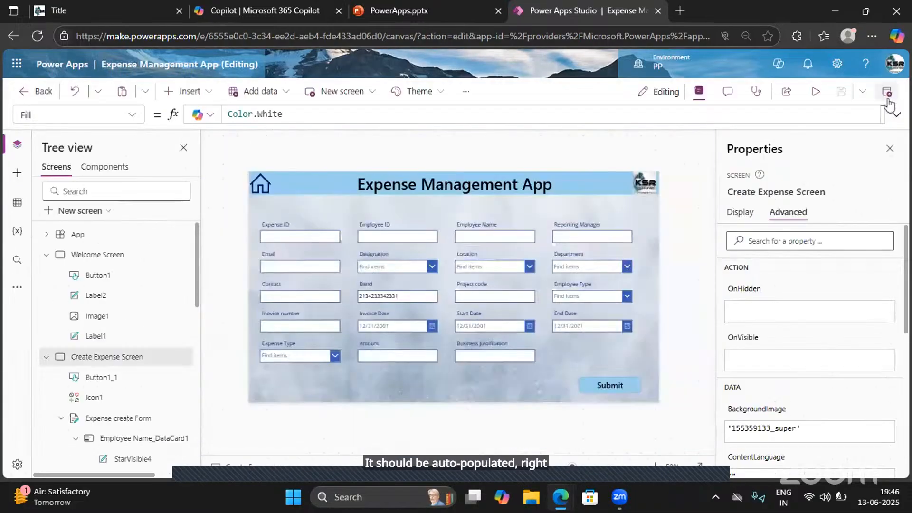
- Set the Default property of the Employee Name text input to User().FullName
click(495, 240)
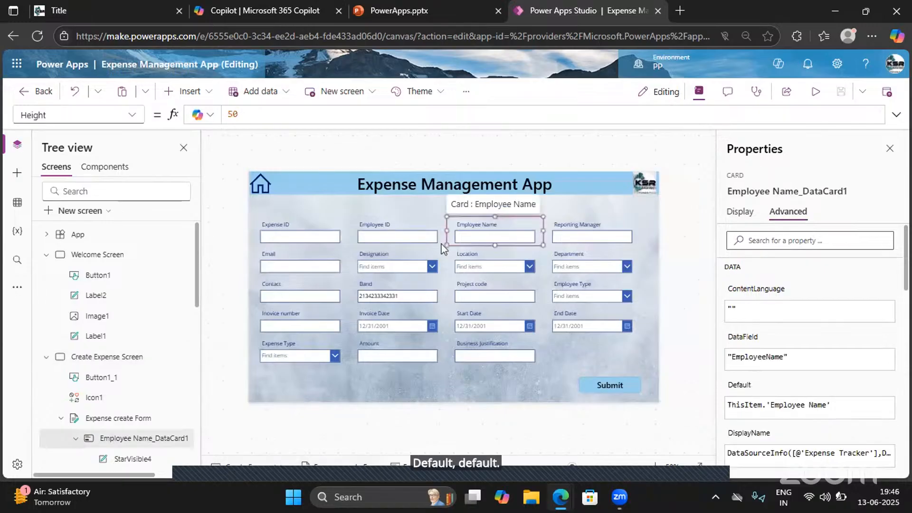
click(473, 238)
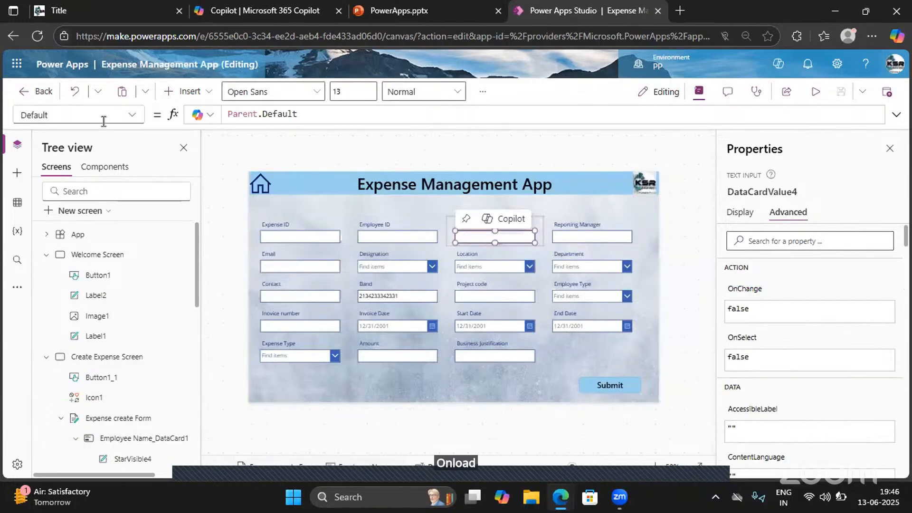
click(133, 116)
scroll(55, 288, down, 8)
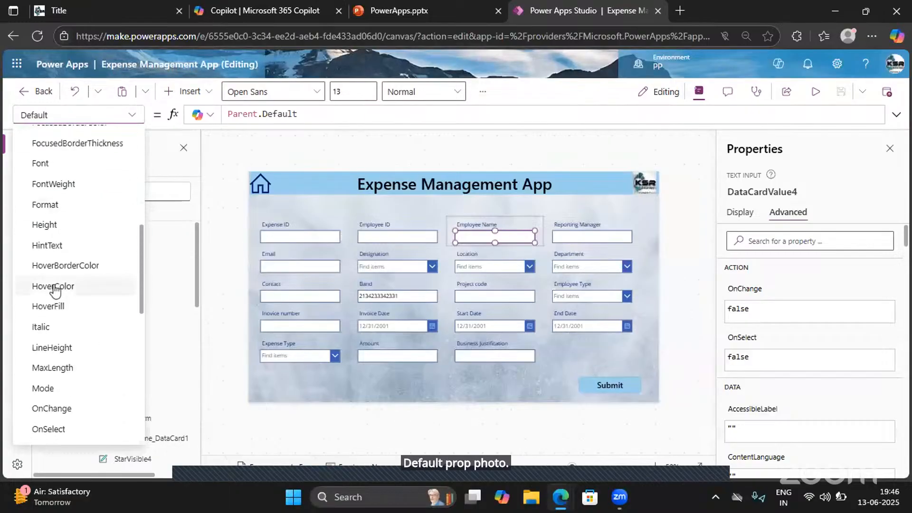
scroll(54, 288, down, 3)
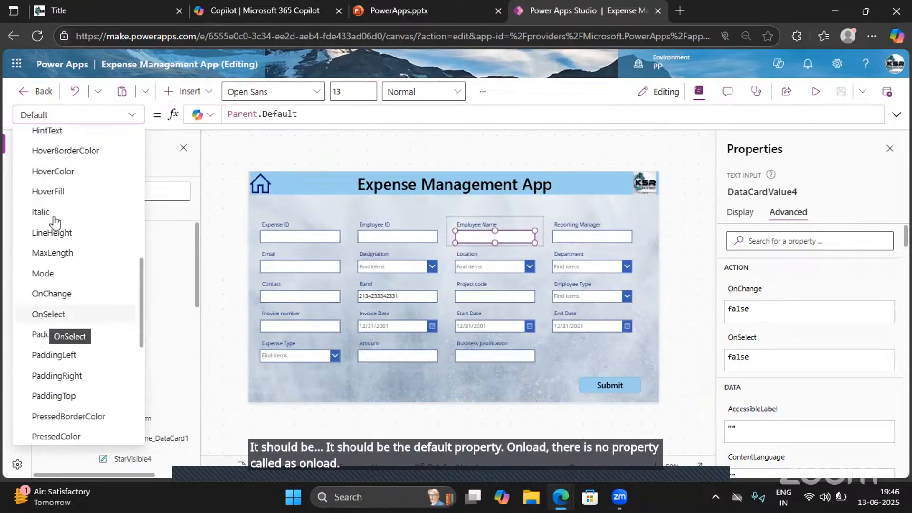
scroll(71, 219, up, 4)
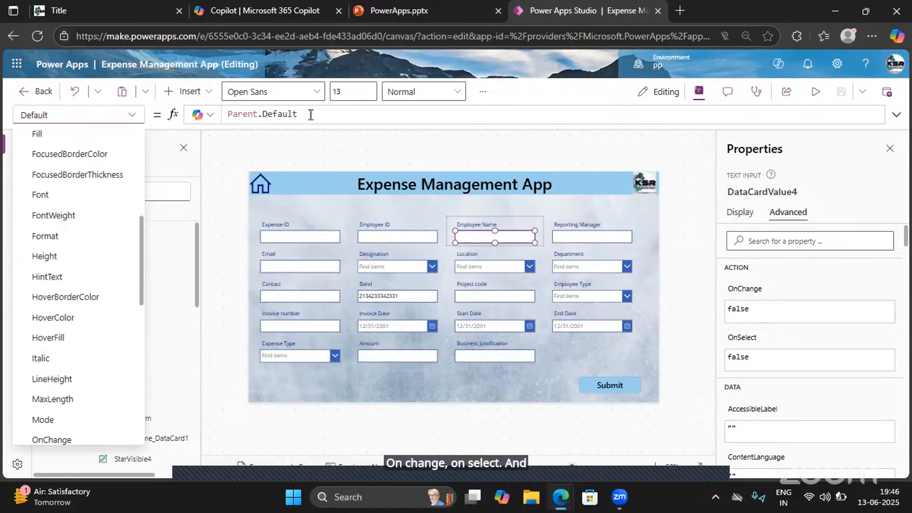
drag(311, 115, 212, 117)
key(BackSpace)
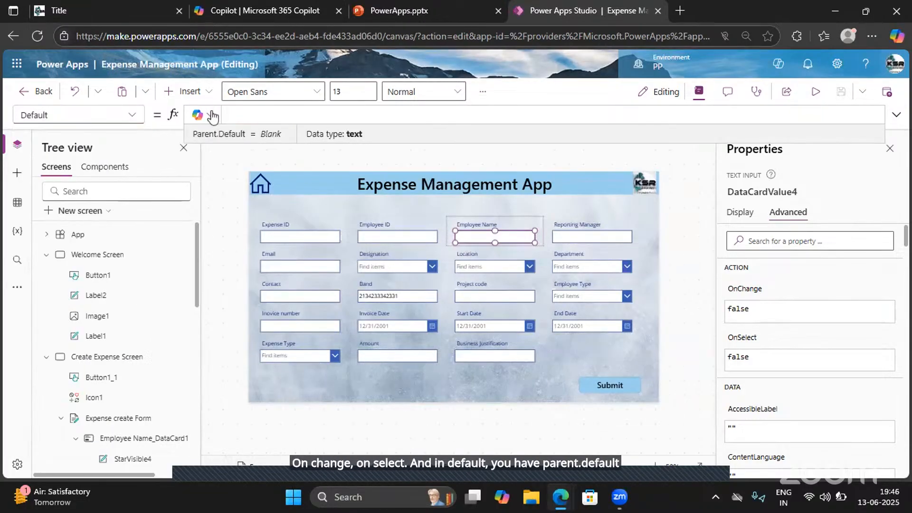
text(User())
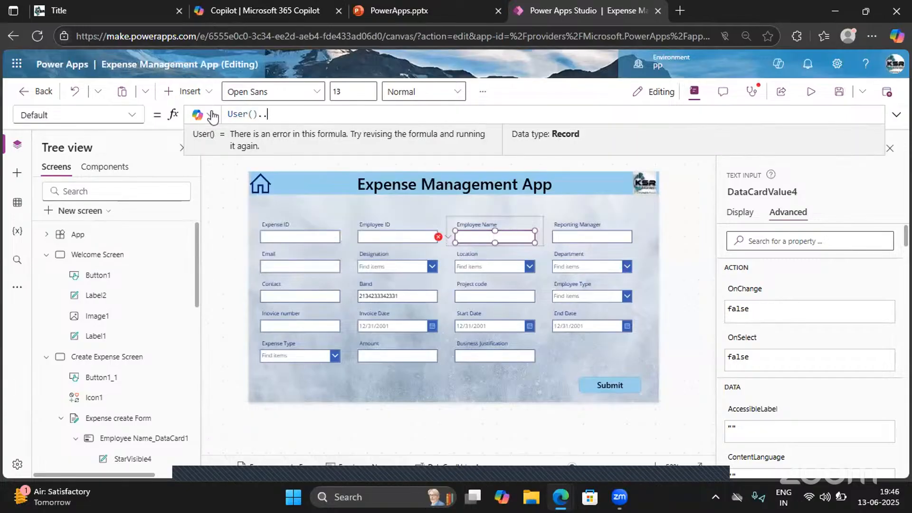
text(.FullName)
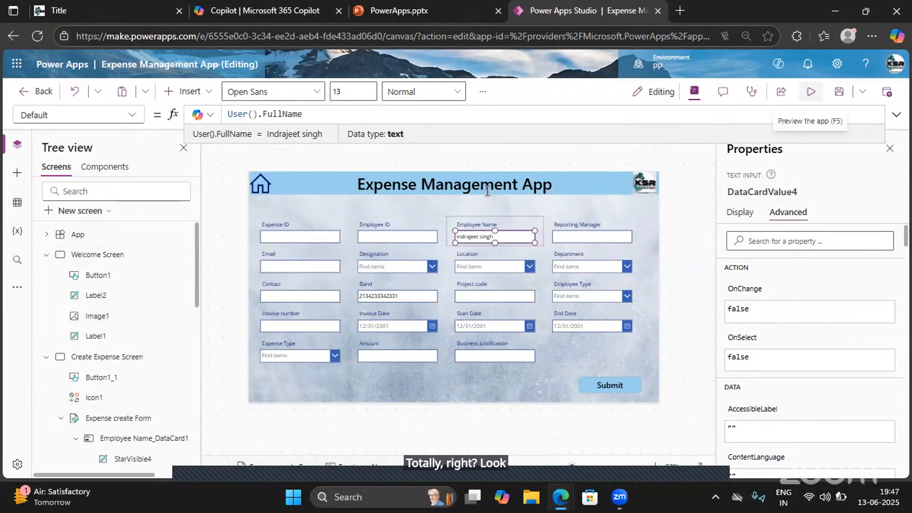
- Preview the app, test whether extra text can be entered in the Employee Name field, remove that text and close the preview
click(811, 91)
click(523, 208)
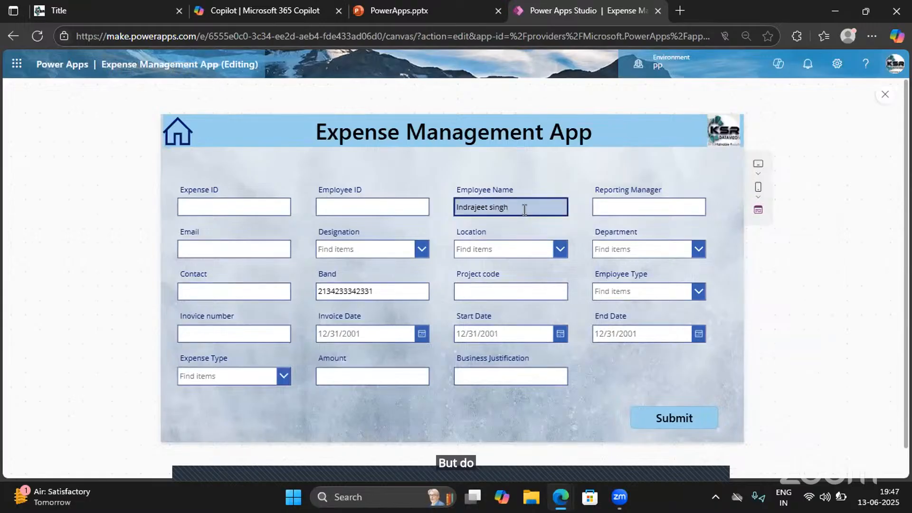
text(asgjfhdrtesgessdggsdsqdfsfsdsdgrs)
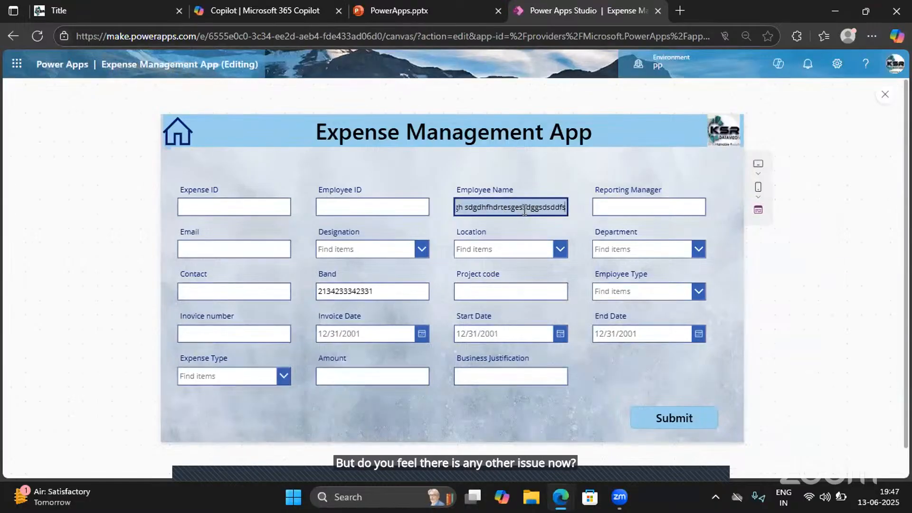
text(afsvdojidvssgdjobcfodidgsrwjio)
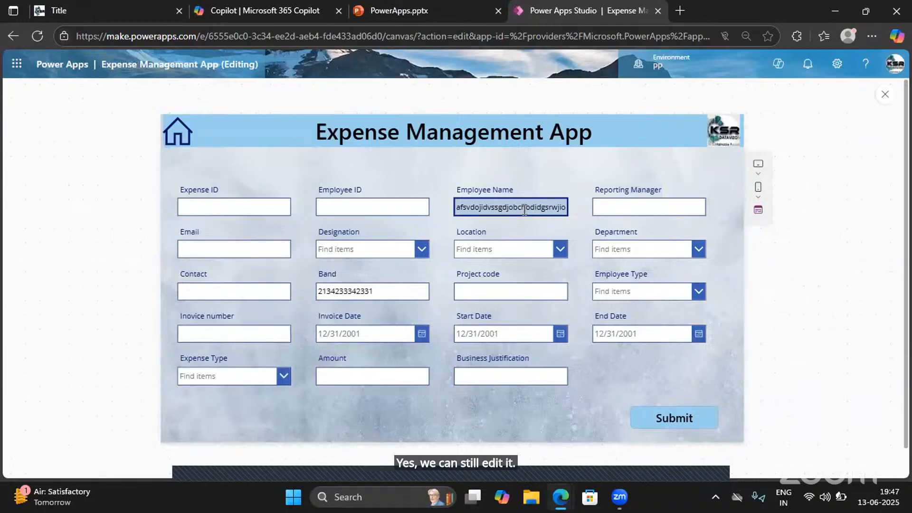
key(shift+Home)
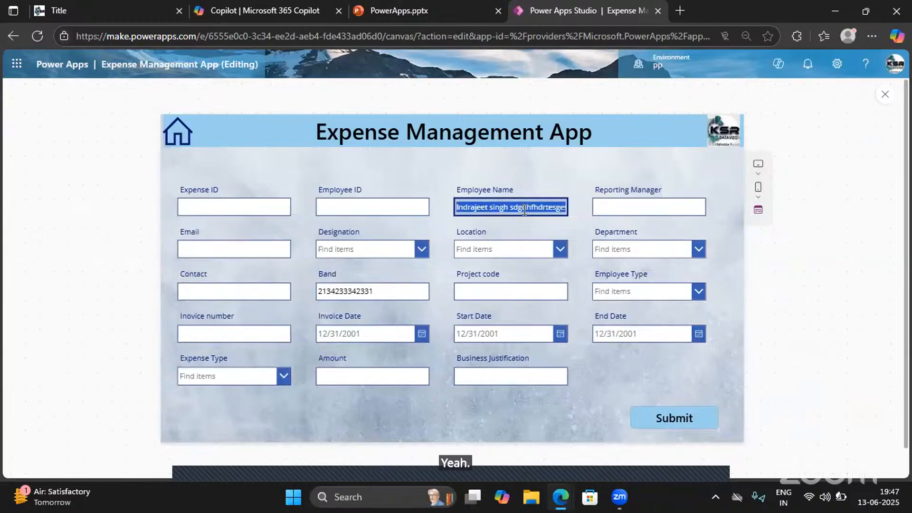
key(shift+Right)
key(shift+Right)
key(shift+Right)
key(shift+Right)
key(shift+Right)
key(shift+Right)
key(shift+Right)
key(shift+Right)
key(shift+Right)
key(shift+Right)
key(shift+Right)
key(shift+Right)
key(shift+Right)
key(shift+Right)
key(shift+Right)
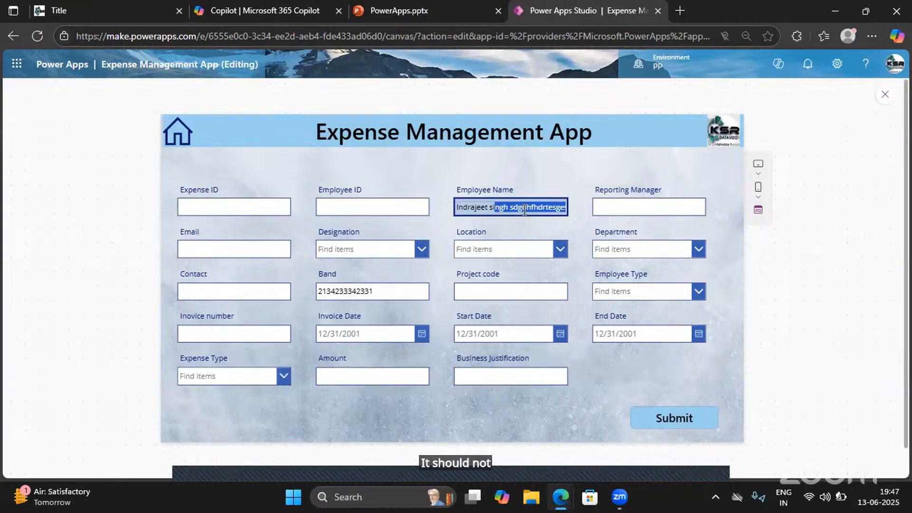
key(Delete)
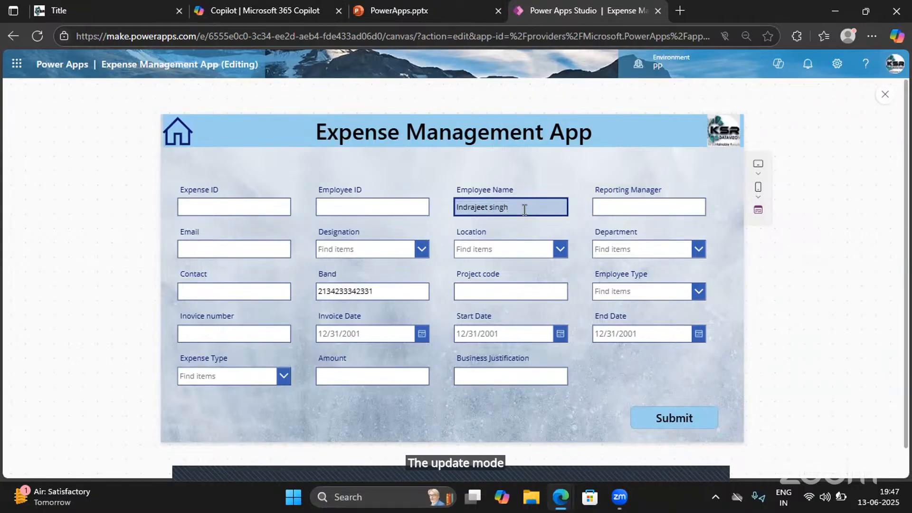
click(885, 96)
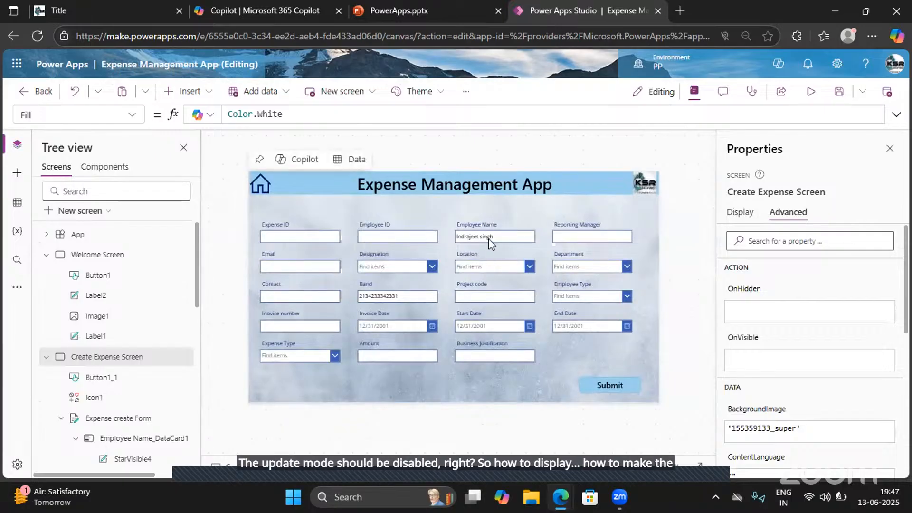
- Set the DisplayMode property of the Employee Name text input to DisplayMode.Disabled and check the field in a preview of the app
click(490, 244)
click(490, 242)
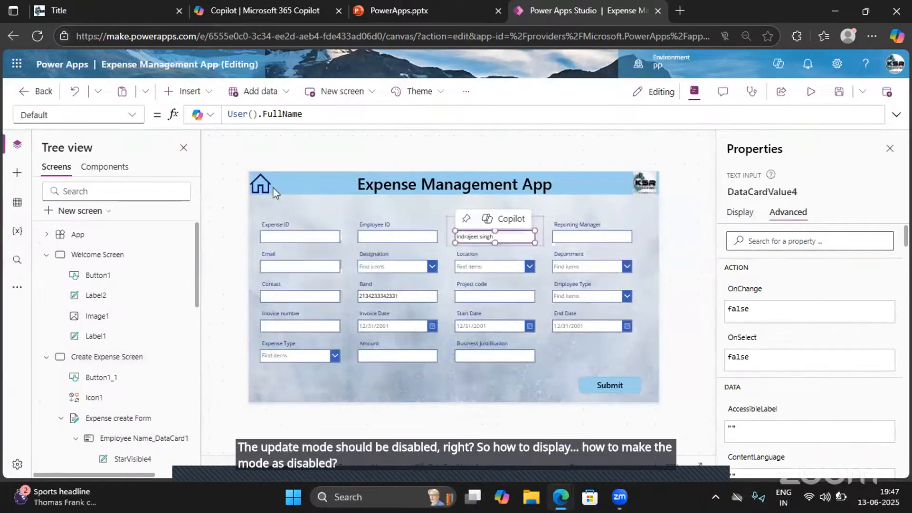
click(132, 120)
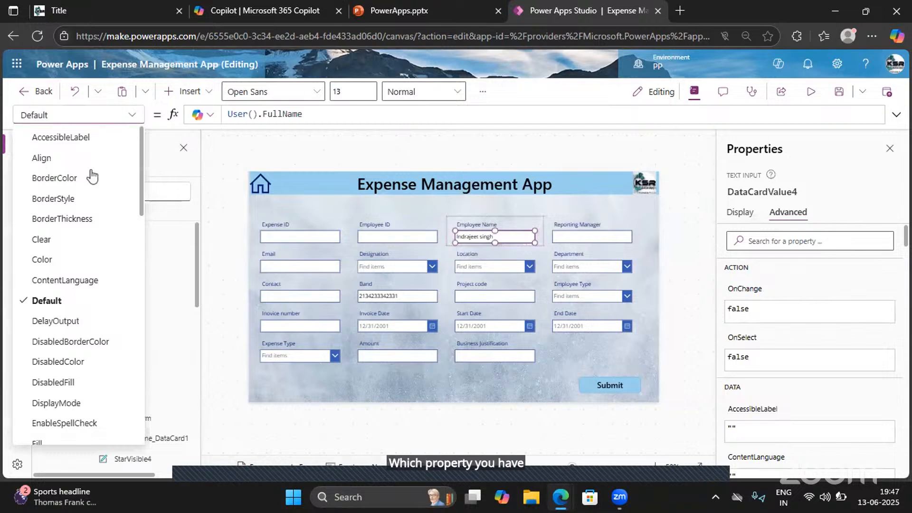
click(64, 405)
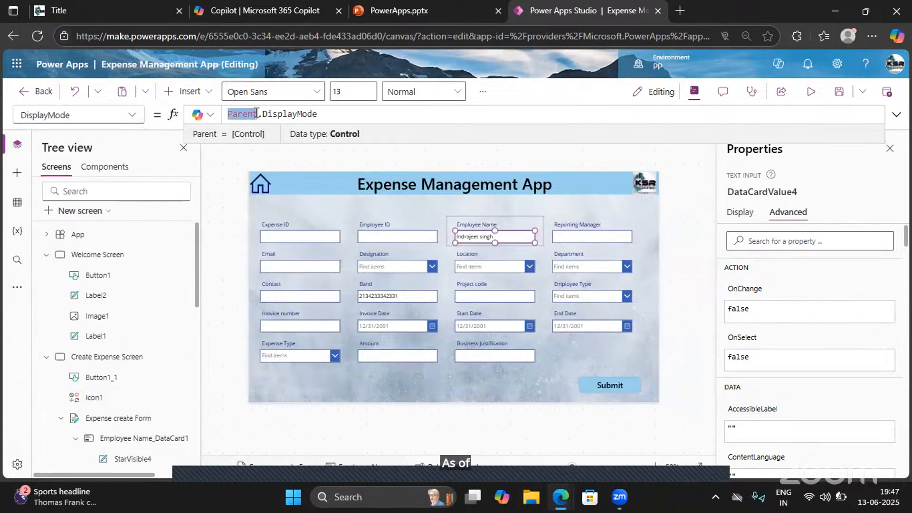
key(ctrl+a)
text(Dis)
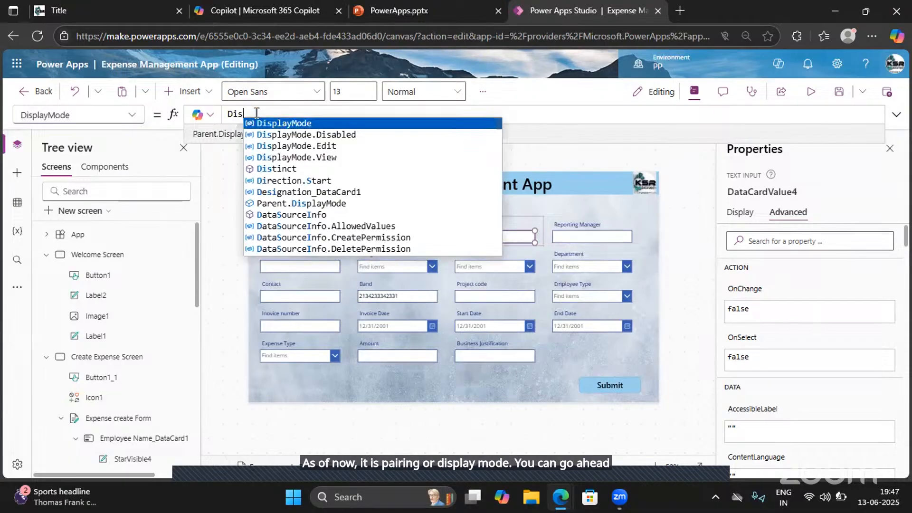
key(Down)
key(Down)
key(Up)
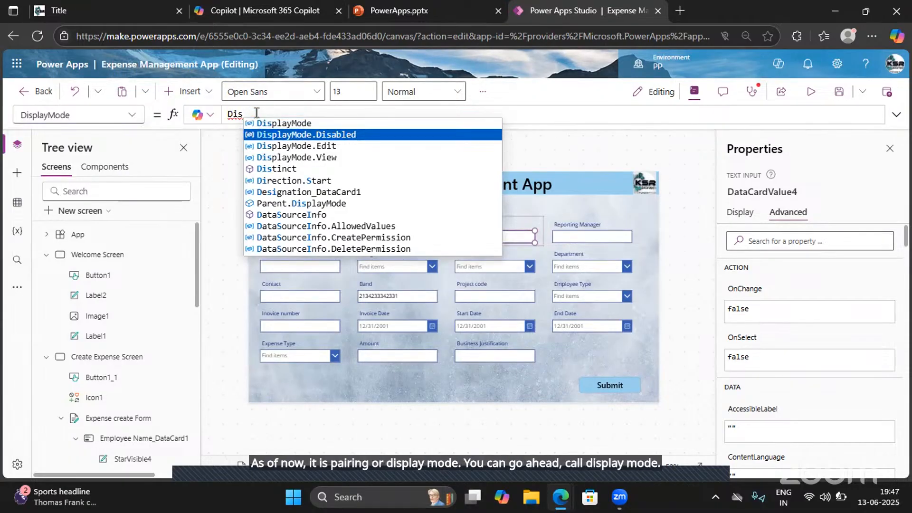
key(Return)
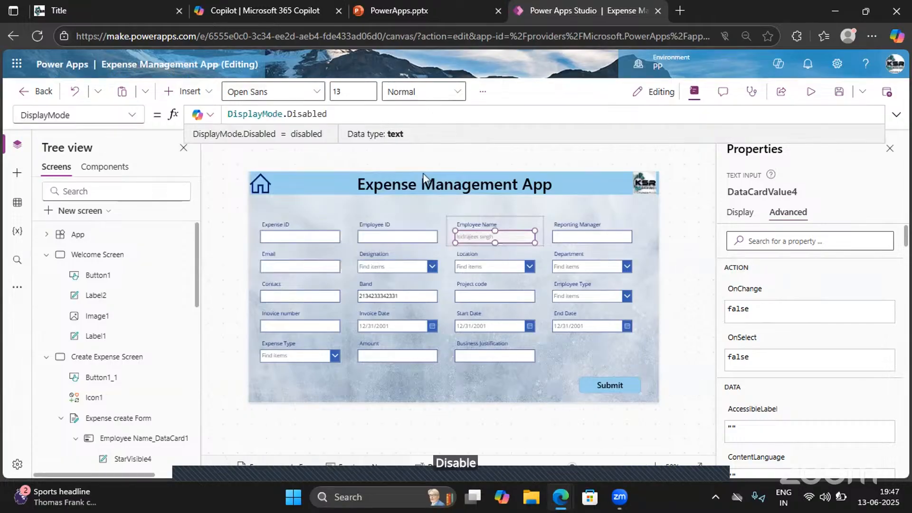
click(811, 101)
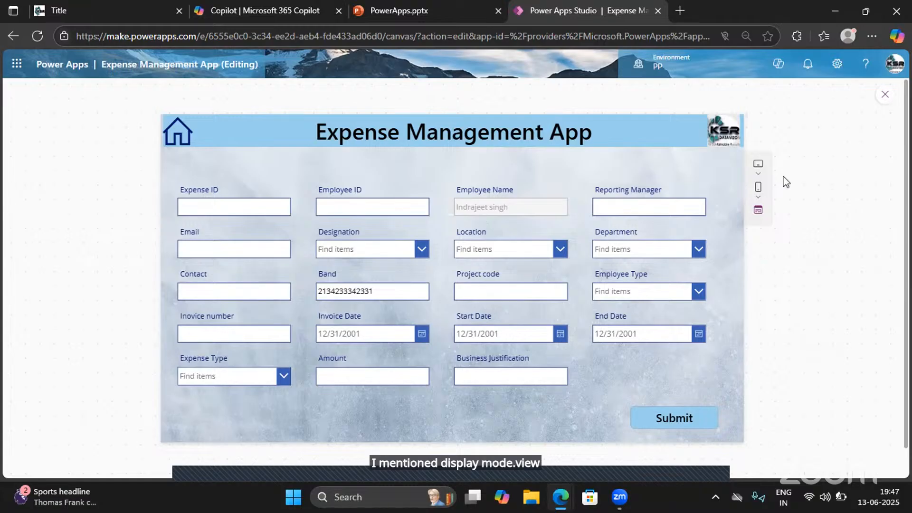
click(885, 95)
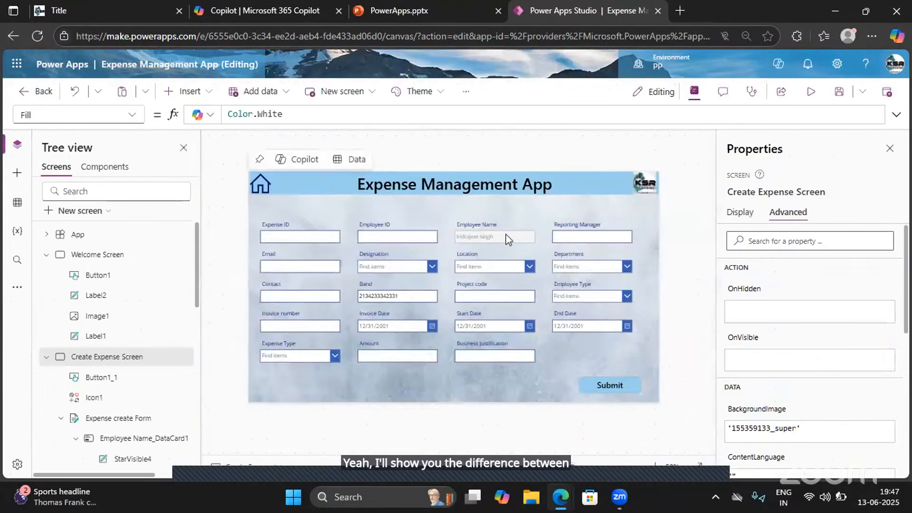
- Set the DisplayMode property of the Employee Name text input to DisplayMode.View
click(494, 244)
click(494, 240)
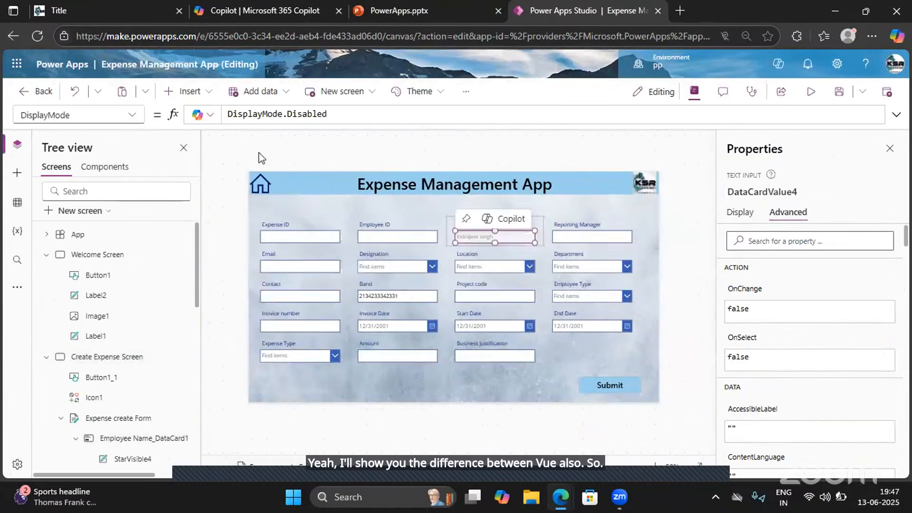
drag(331, 114, 288, 114)
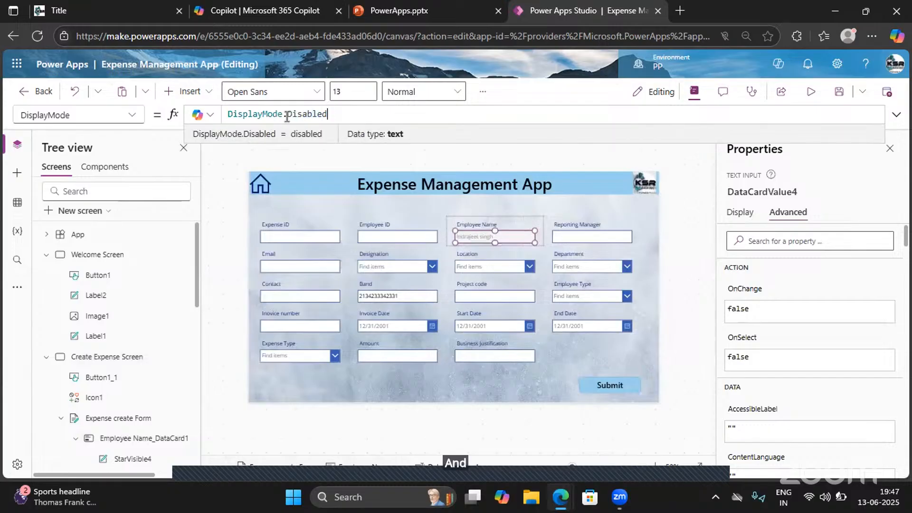
text(View)
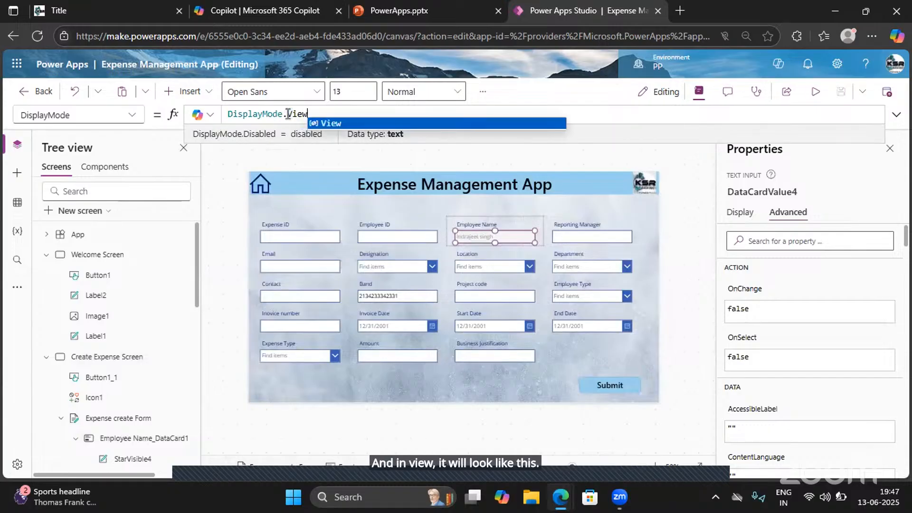
click(341, 125)
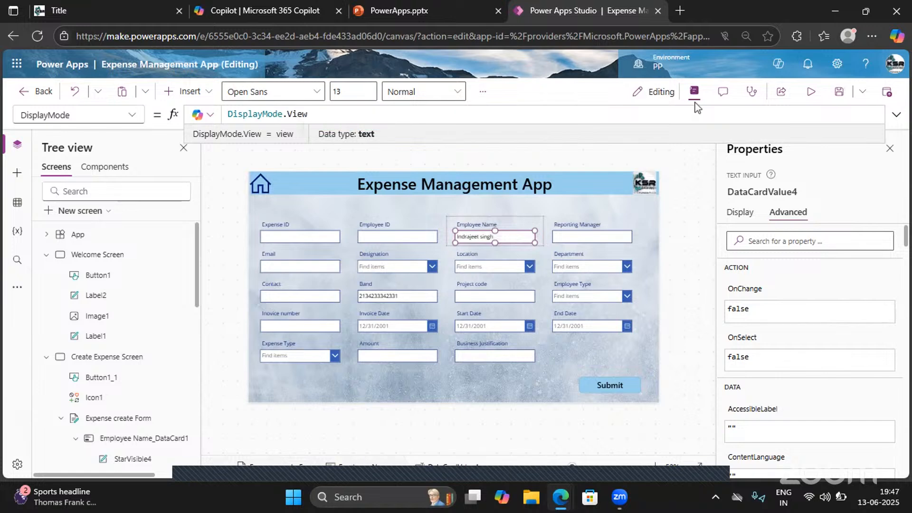
- Preview the app and check how the Employee Name field looks and whether its text can be selected
click(810, 92)
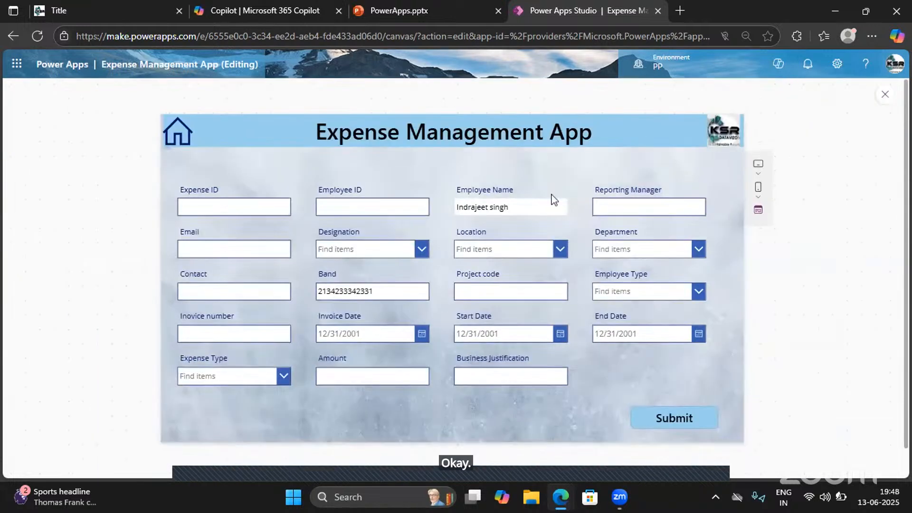
double_click(512, 209)
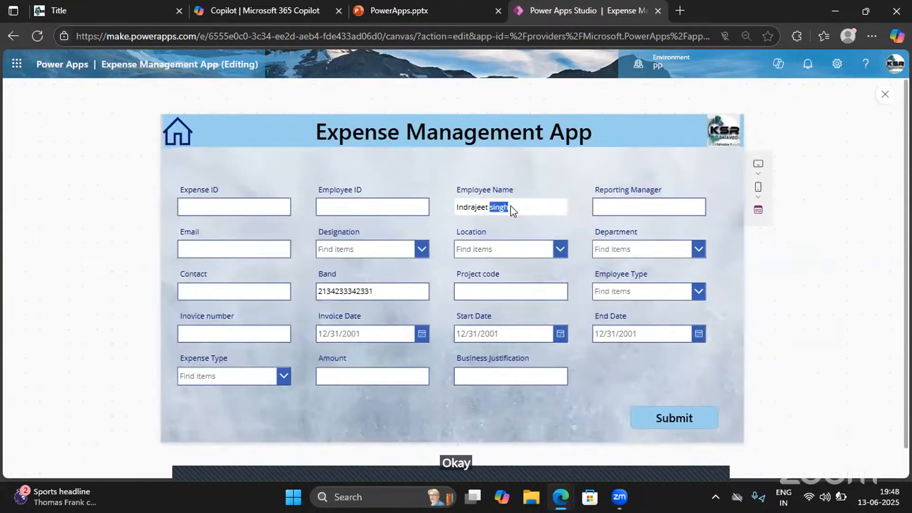
triple_click(481, 210)
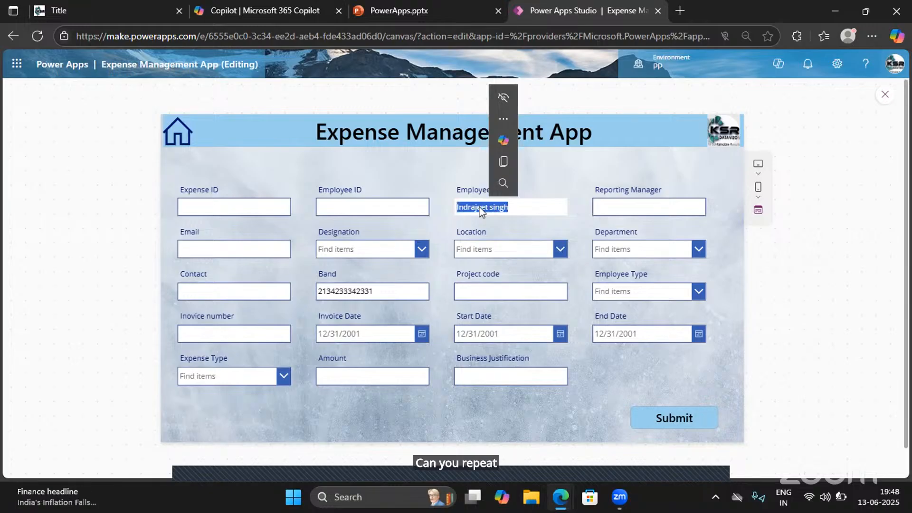
- View the signed-in user's Microsoft account page to check the profile behind the Employee Name field, and open its security info
click(896, 64)
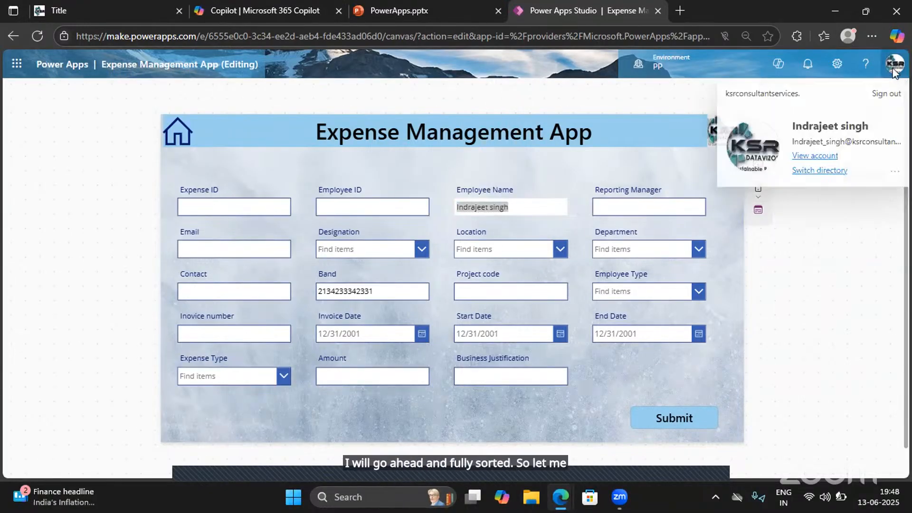
click(809, 154)
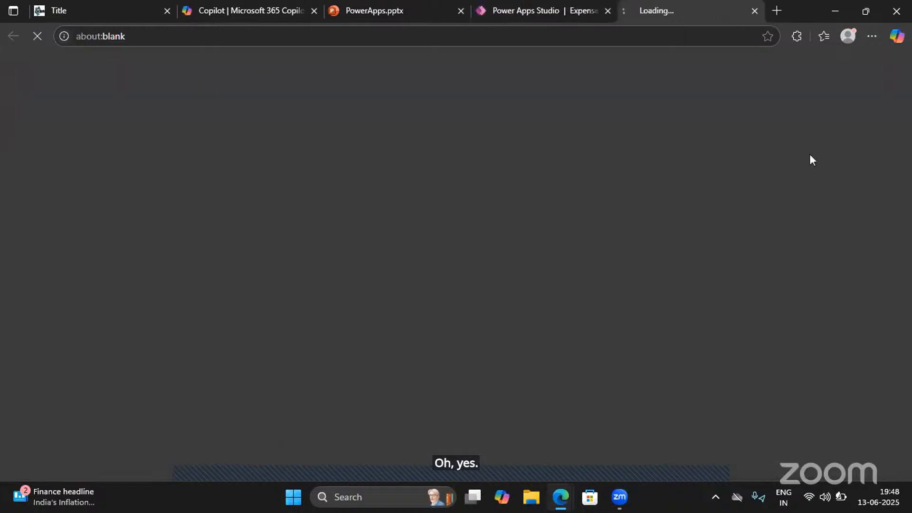
click(539, 7)
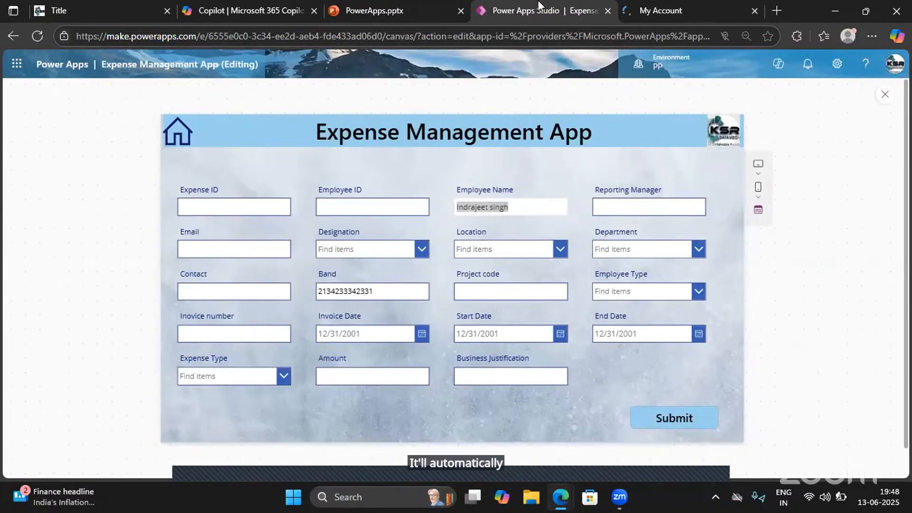
click(659, 3)
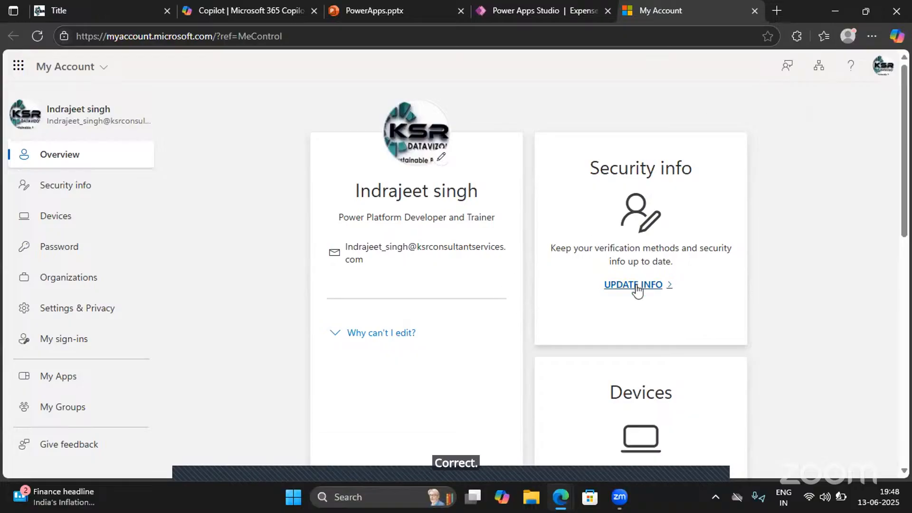
click(636, 285)
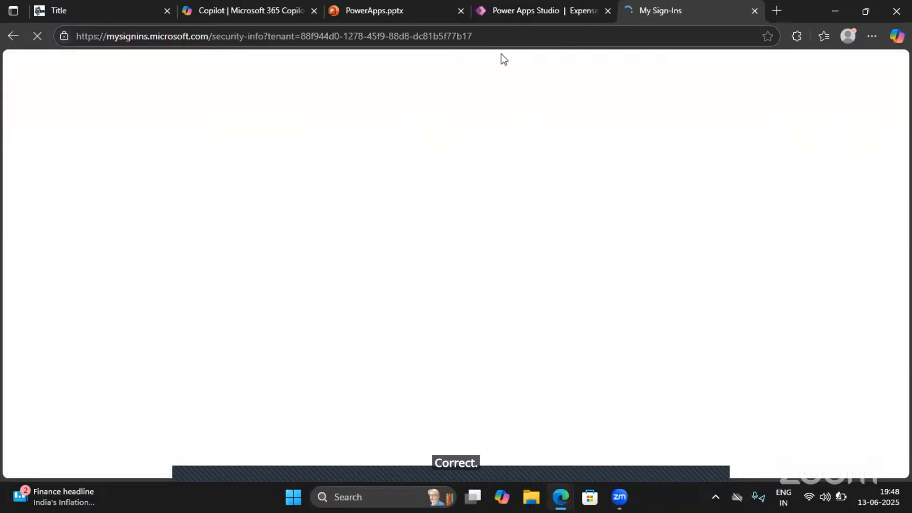
- Look through the Organizations, Settings & Privacy and My Apps pages of the Microsoft account for the signed-in user's manager
click(519, 2)
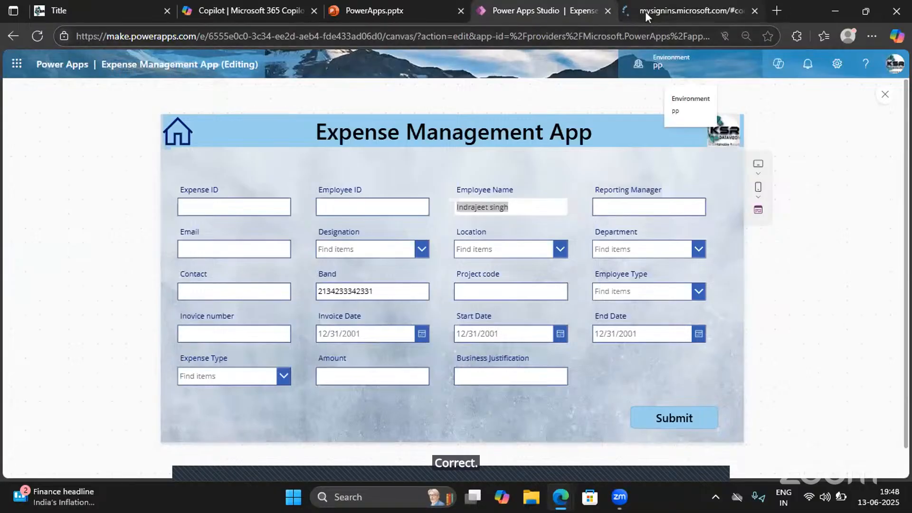
click(645, 11)
click(531, 8)
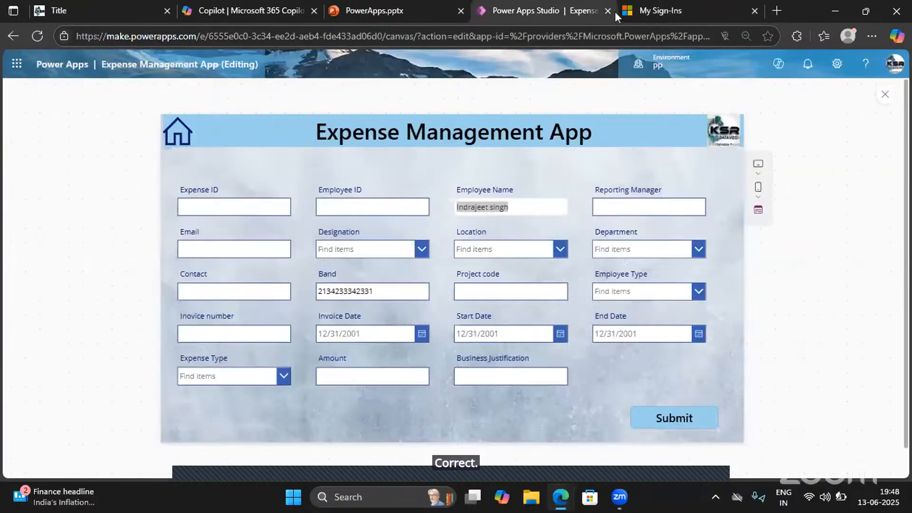
click(656, 9)
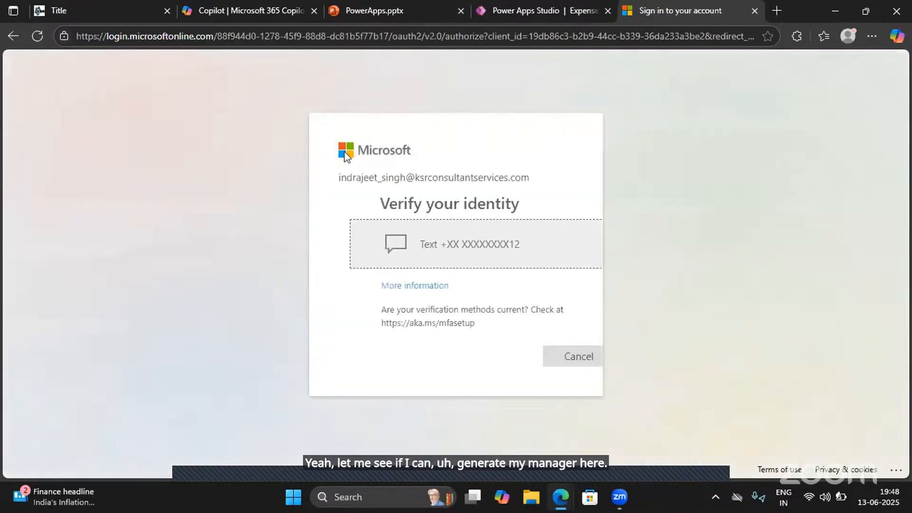
click(11, 35)
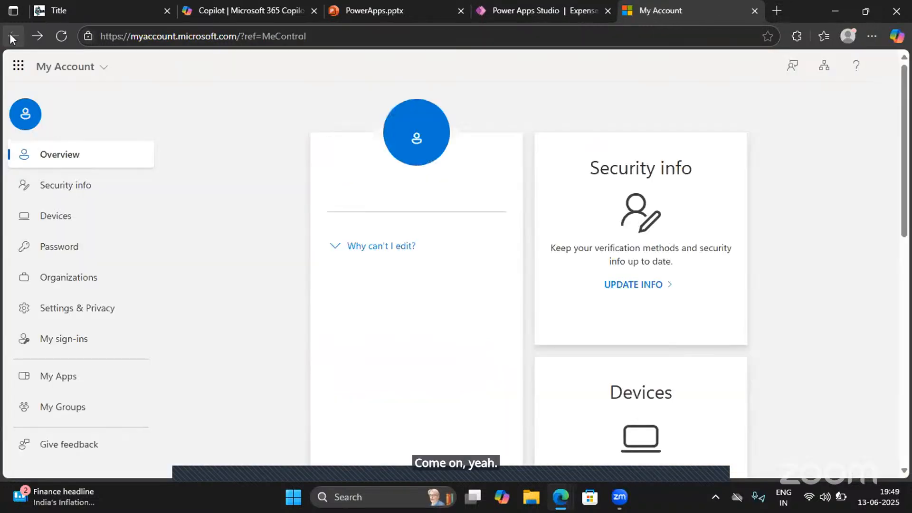
click(56, 284)
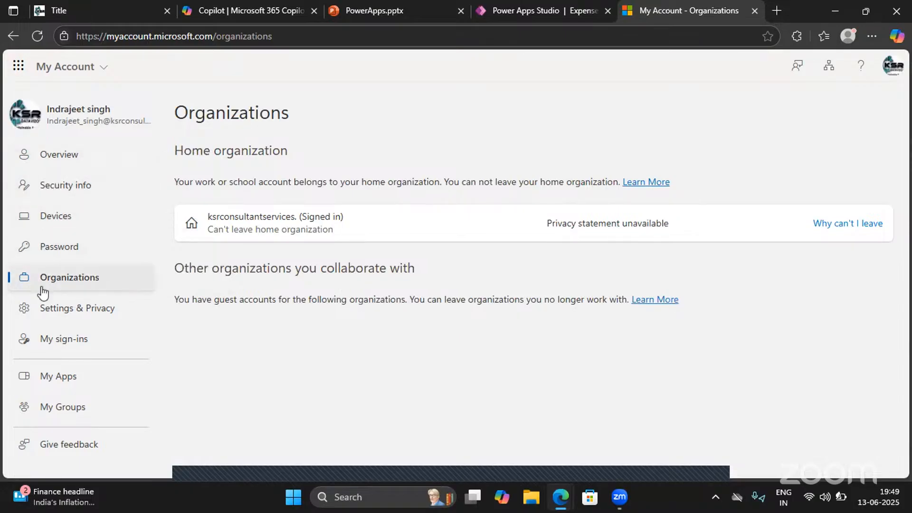
click(50, 313)
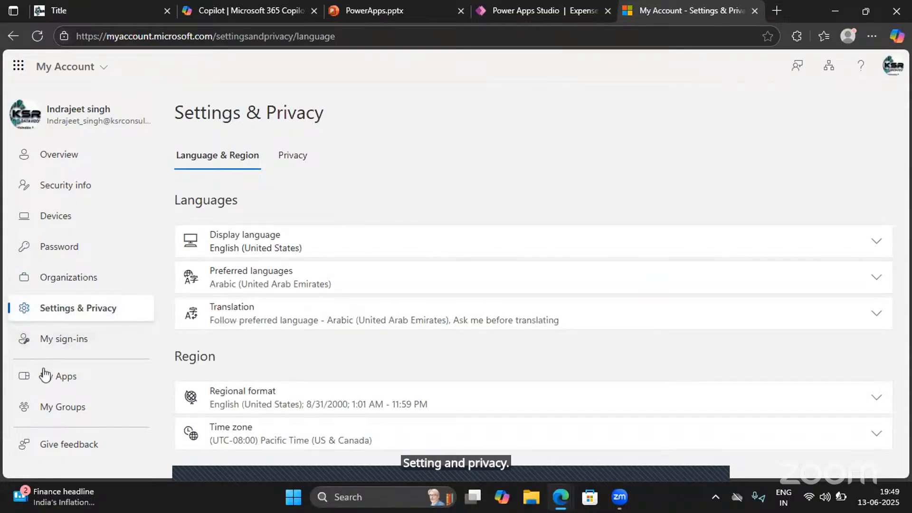
click(56, 378)
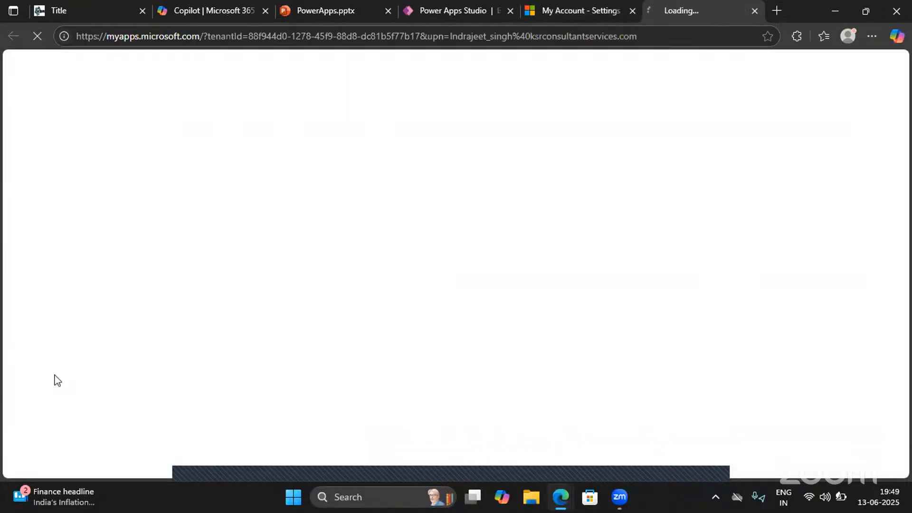
click(755, 10)
- Return to Power Apps Studio, try the Reporting Manager field and close the app preview
click(535, 6)
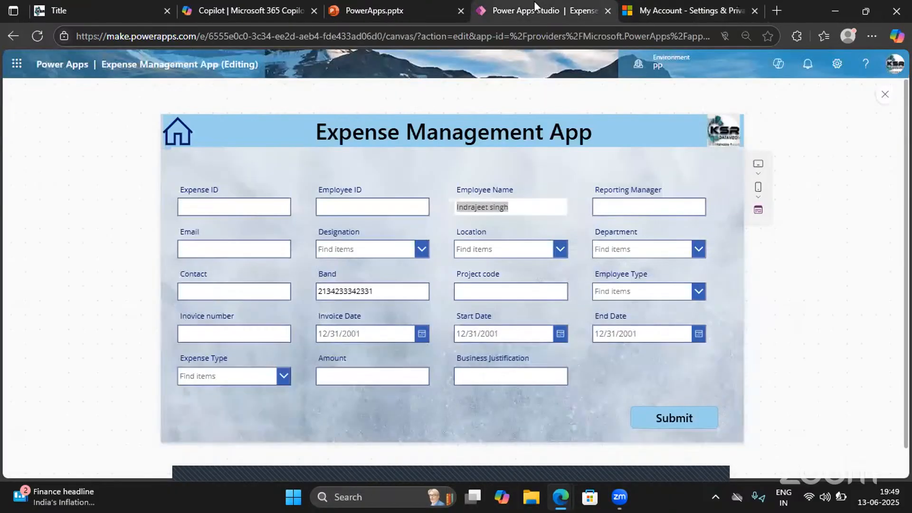
click(615, 207)
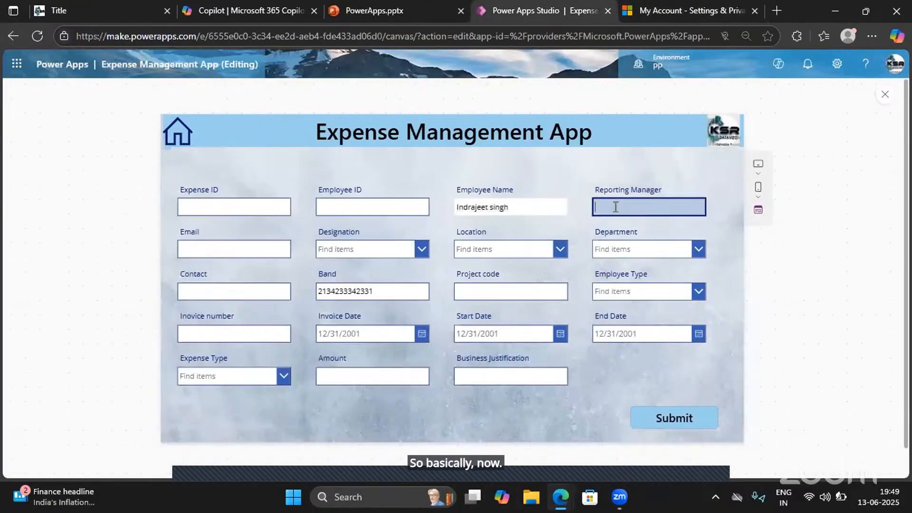
click(885, 95)
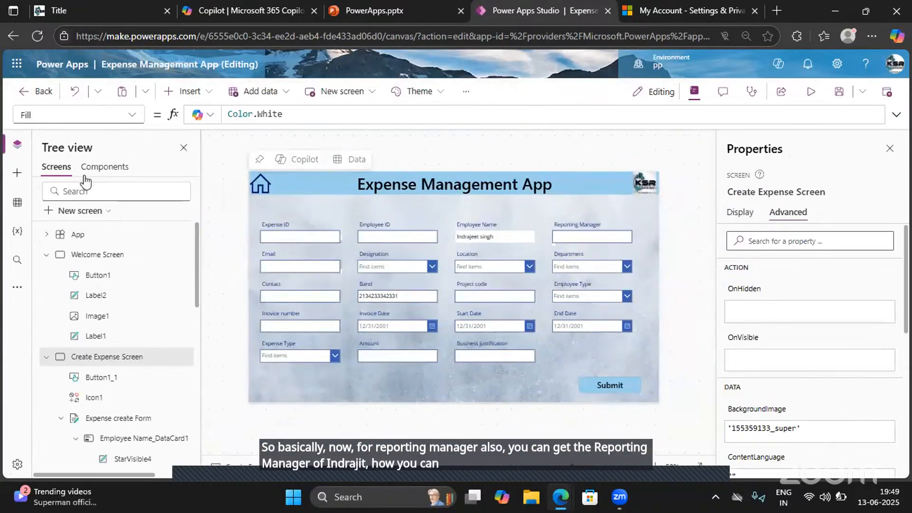
- Search the data sources for "office" and add the Office 365 Users connector to the app with the existing connection
click(17, 203)
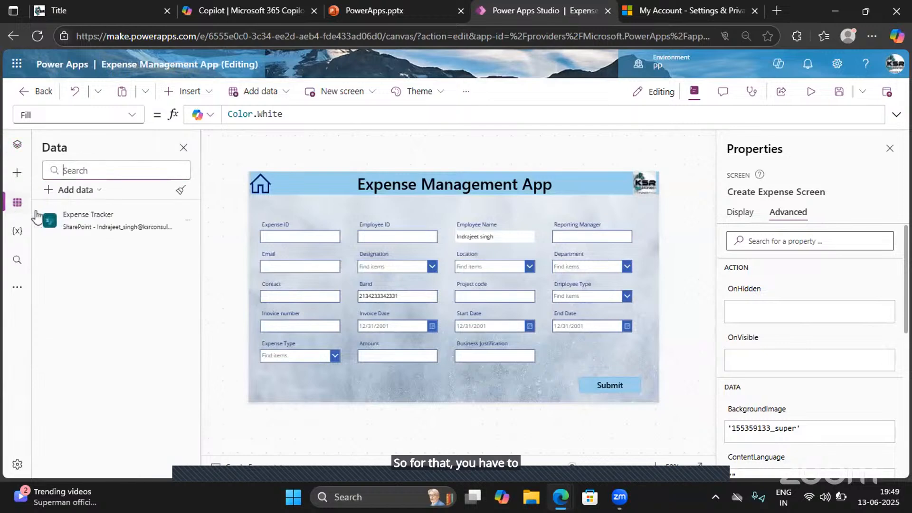
click(82, 191)
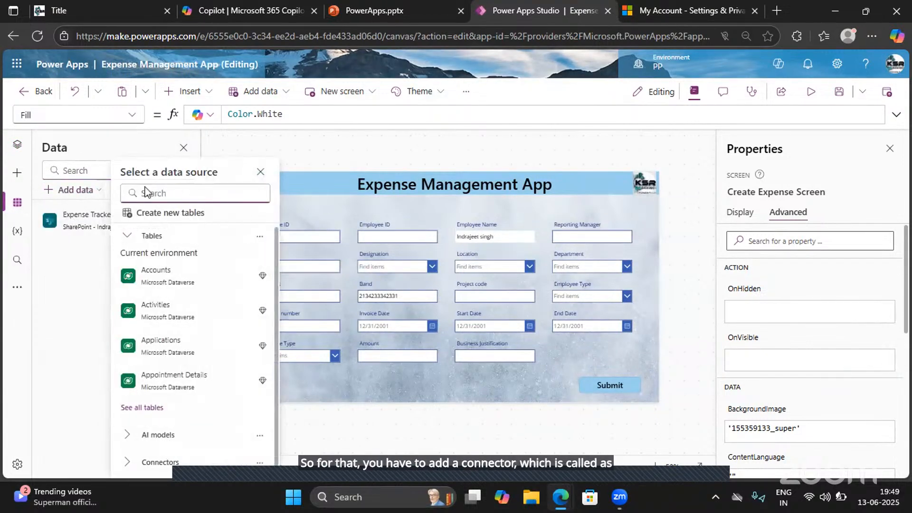
text(officce)
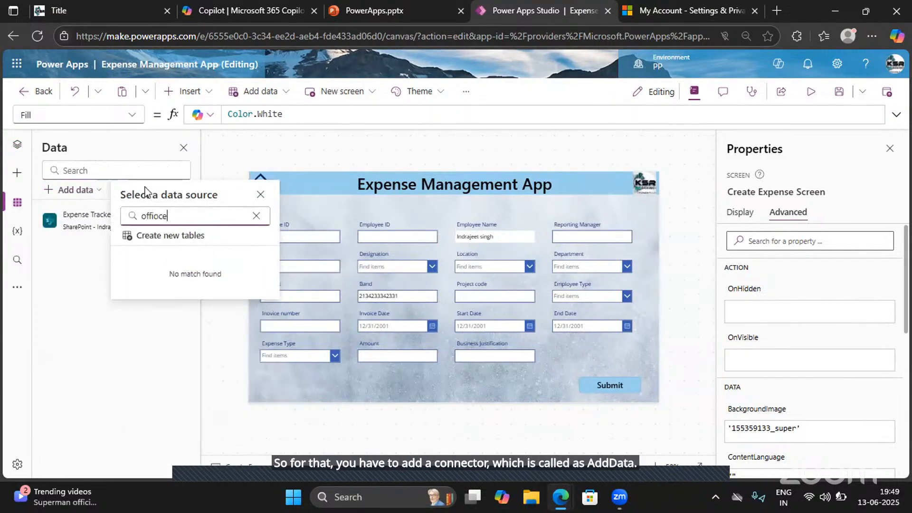
key(BackSpace)
key(BackSpace)
text(e)
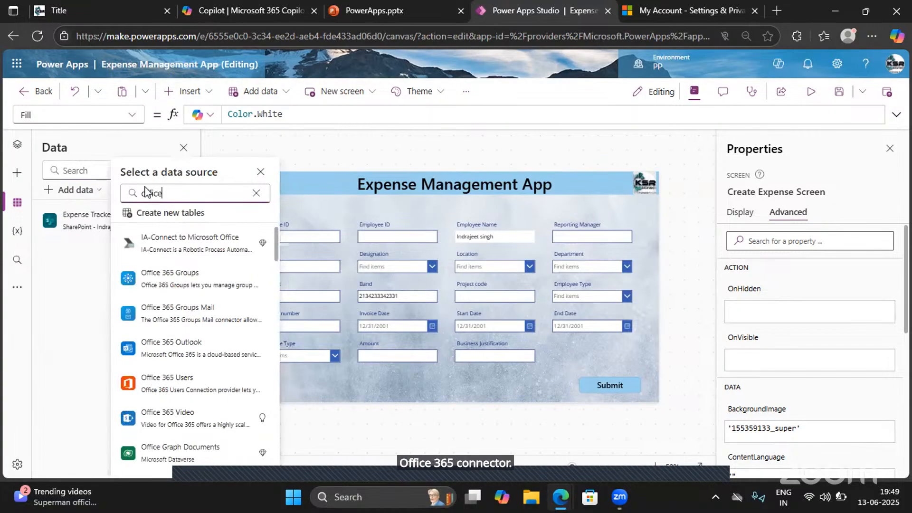
mouse_move(174, 388)
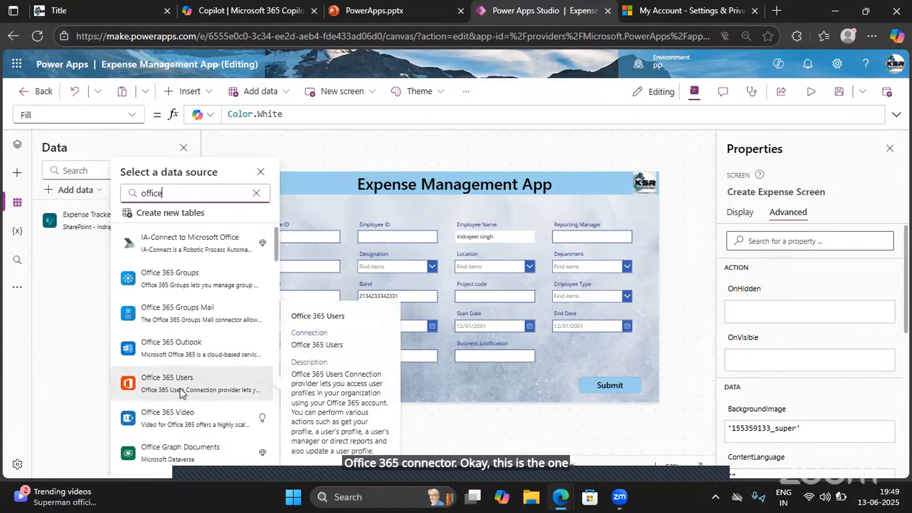
click(179, 392)
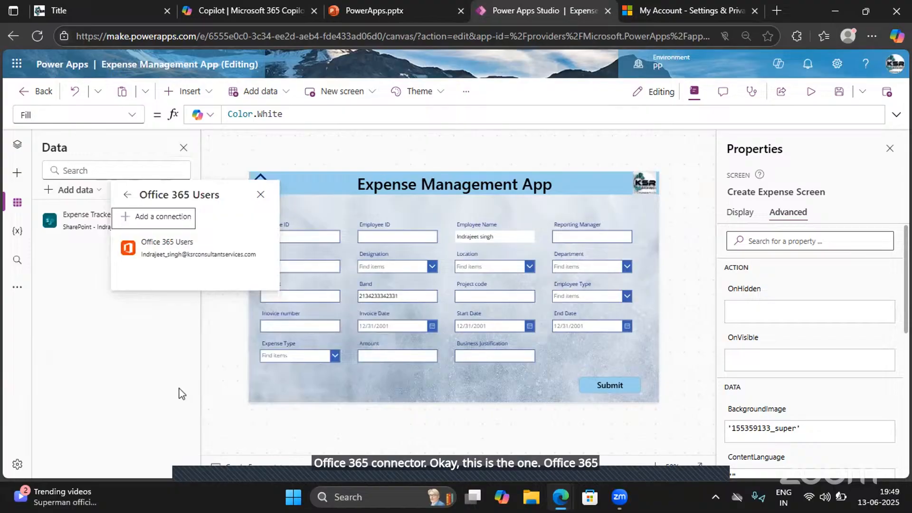
click(164, 254)
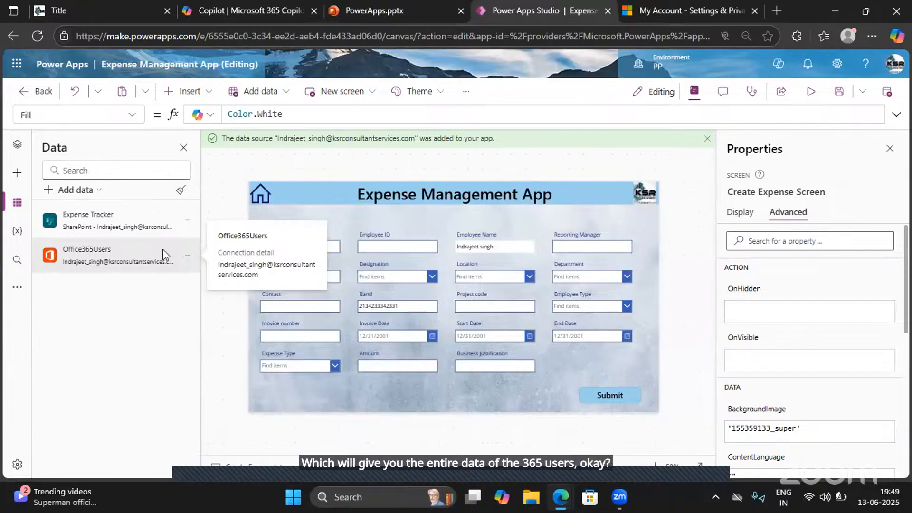
- Replace the Default formula of the Reporting Manager text input with the beginning of a connector call, Office365Users
click(564, 247)
click(564, 247)
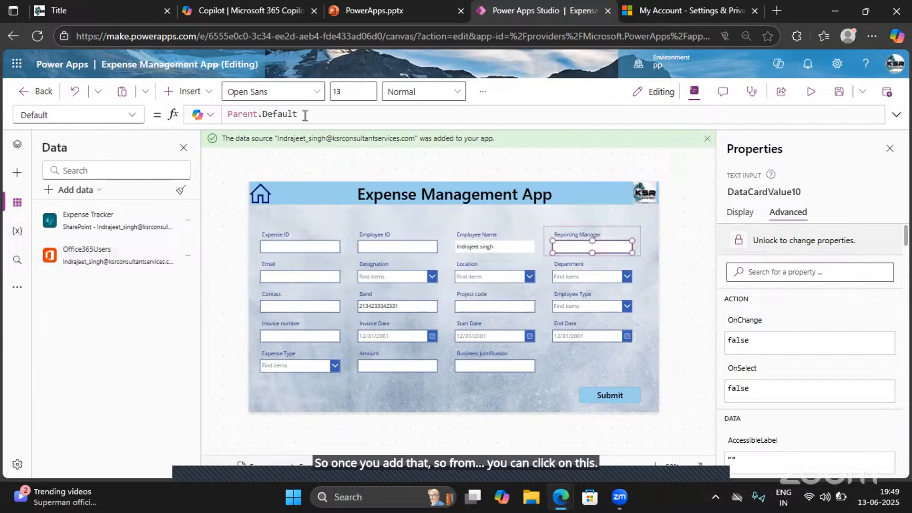
drag(229, 107, 193, 108)
key(BackSpace)
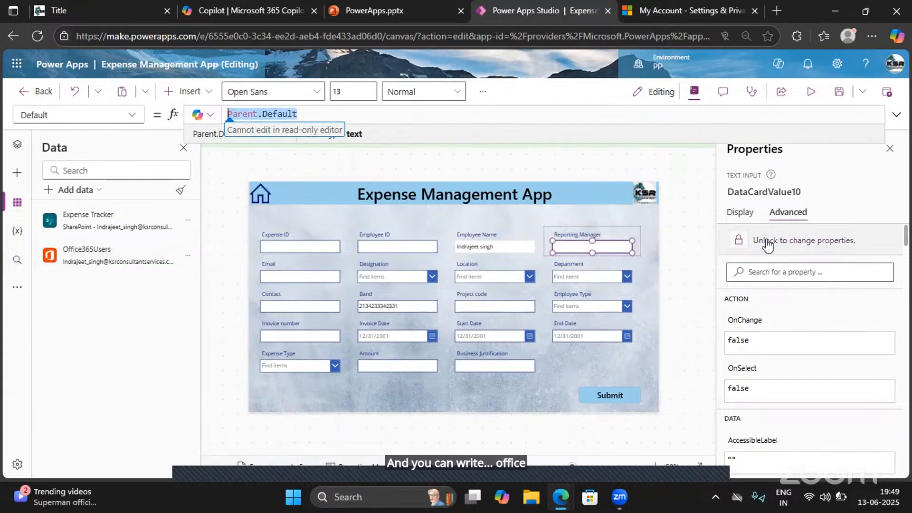
double_click(293, 114)
key(ctrl+a)
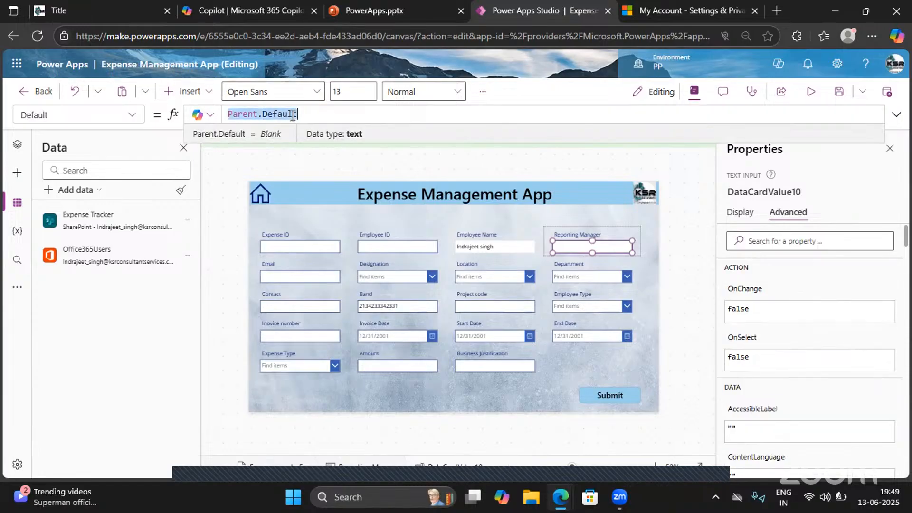
text(office)
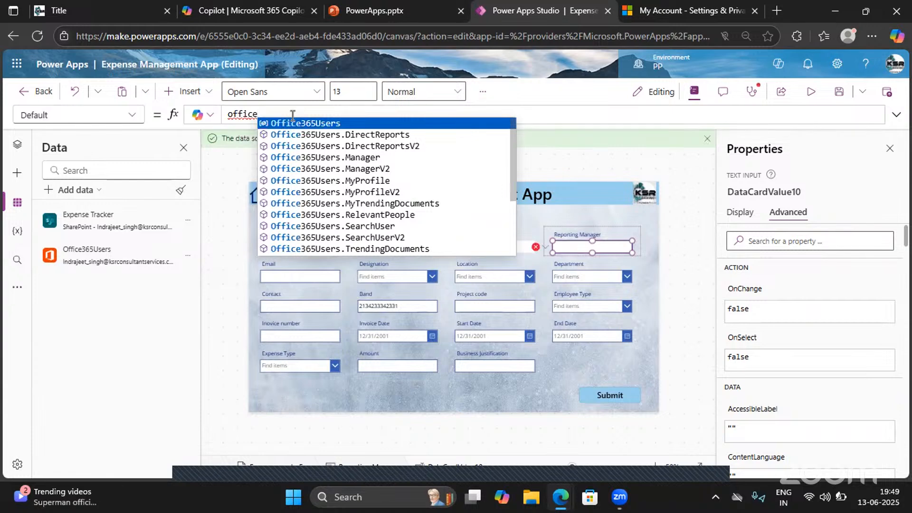
key(Tab)
text(.)
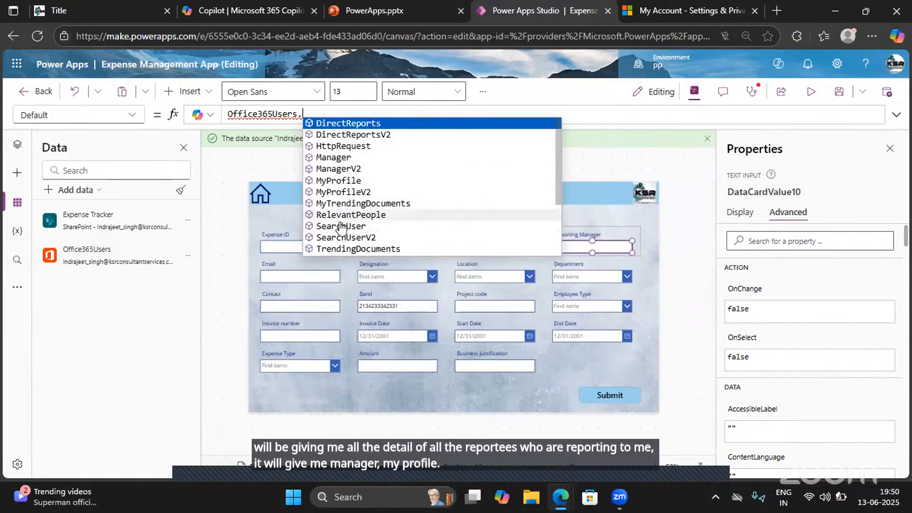
- Browse the Office365Users functions, insert ManagerV2 and shorten the call to Office365Users.Manager( in the Reporting Manager's Default formula
scroll(344, 231, down, 3)
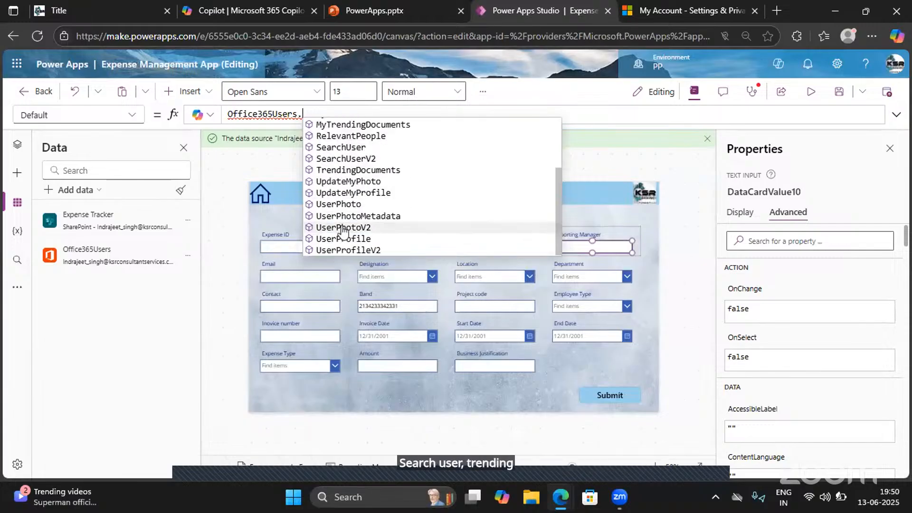
scroll(344, 232, up, 3)
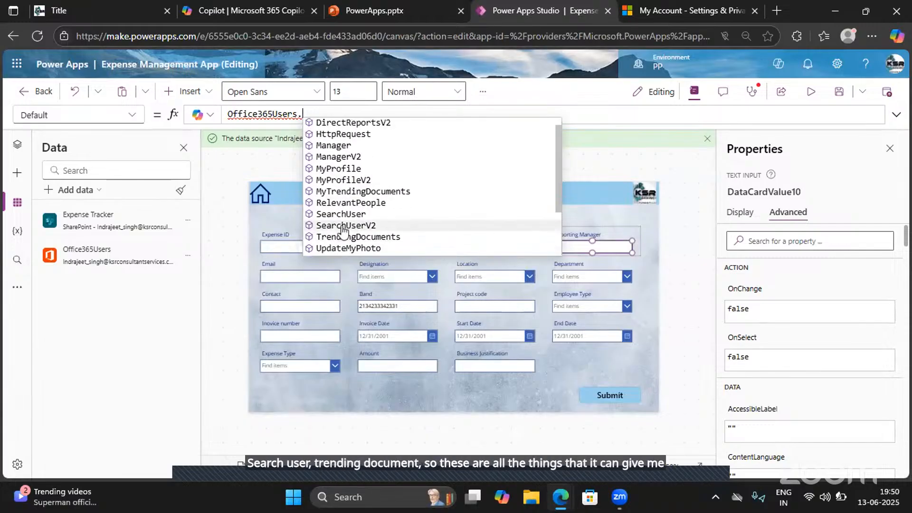
click(334, 169)
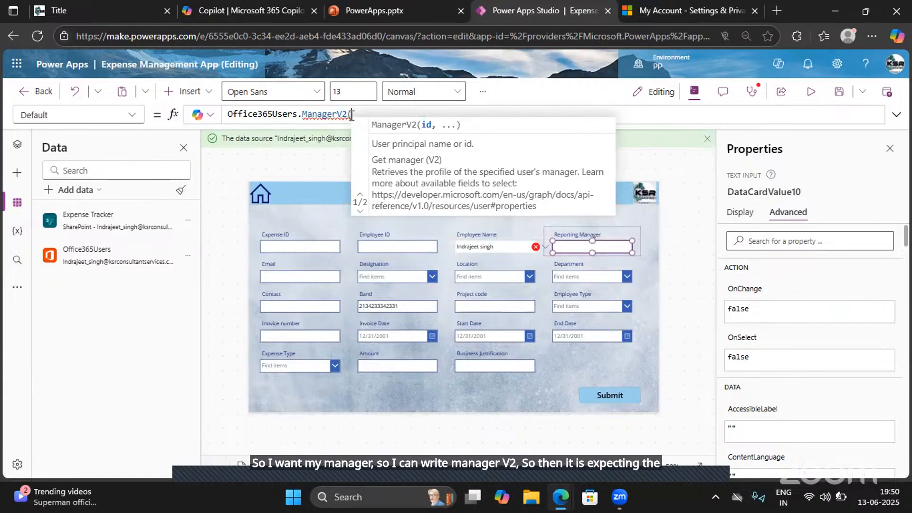
key(BackSpace)
key(BackSpace)
key(BackSpace)
text(()
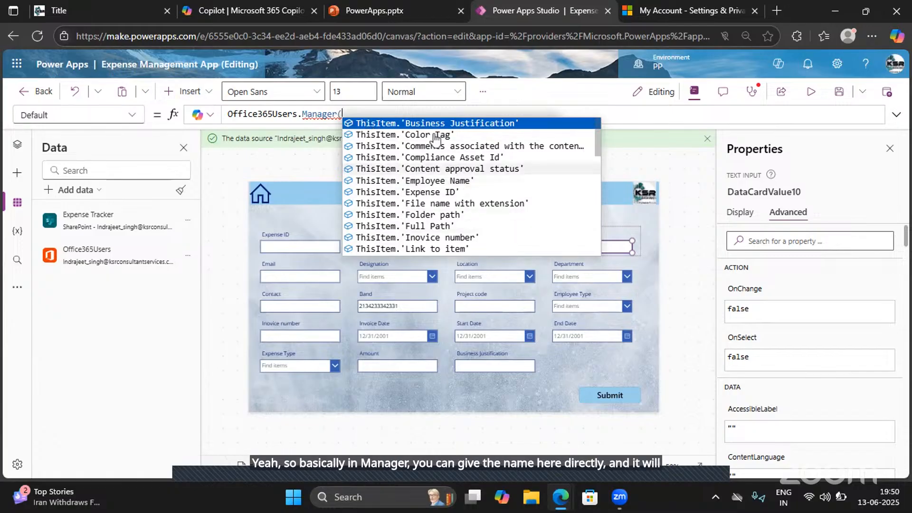
click(346, 116)
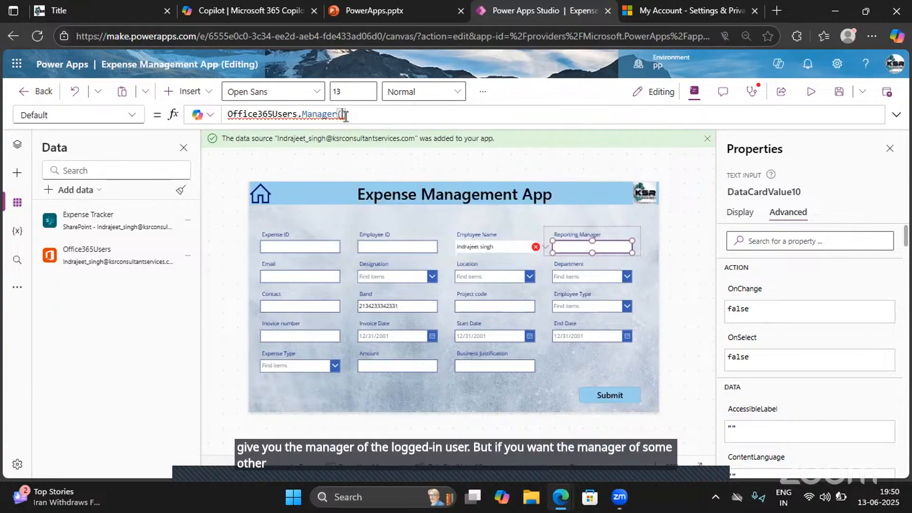
- Change the function in the Reporting Manager's Default formula to ManagerV2 and check which arguments it expects
text(V2)
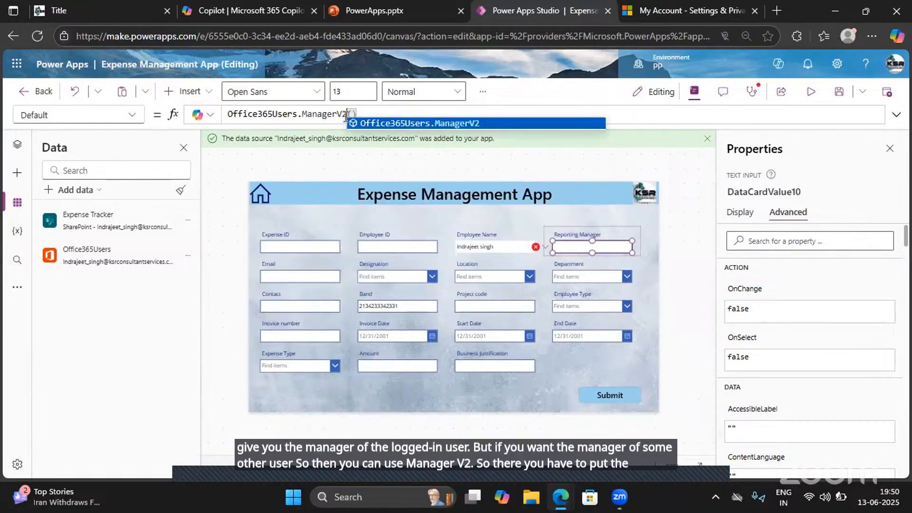
click(350, 114)
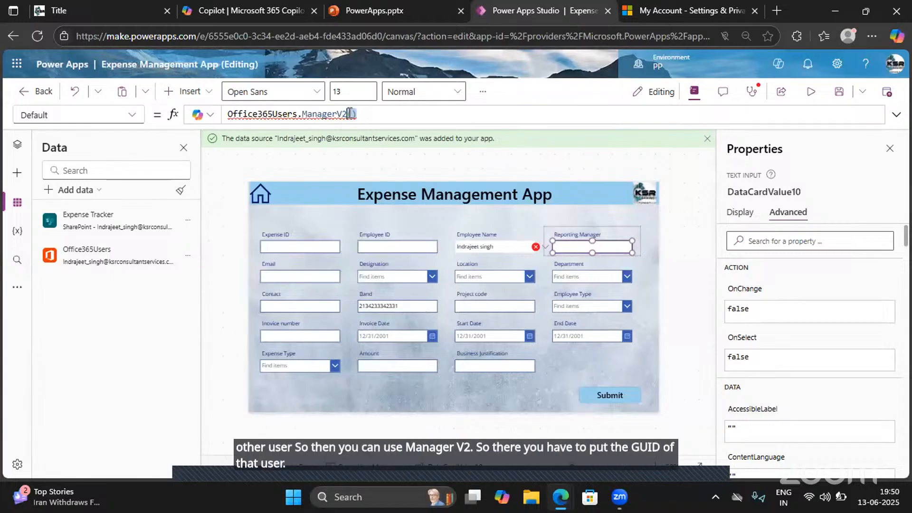
key(BackSpace)
text(()
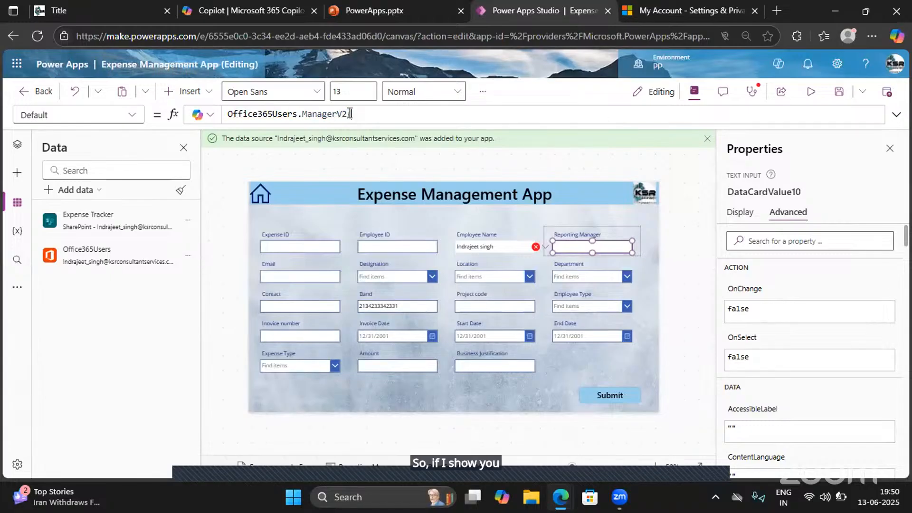
text())
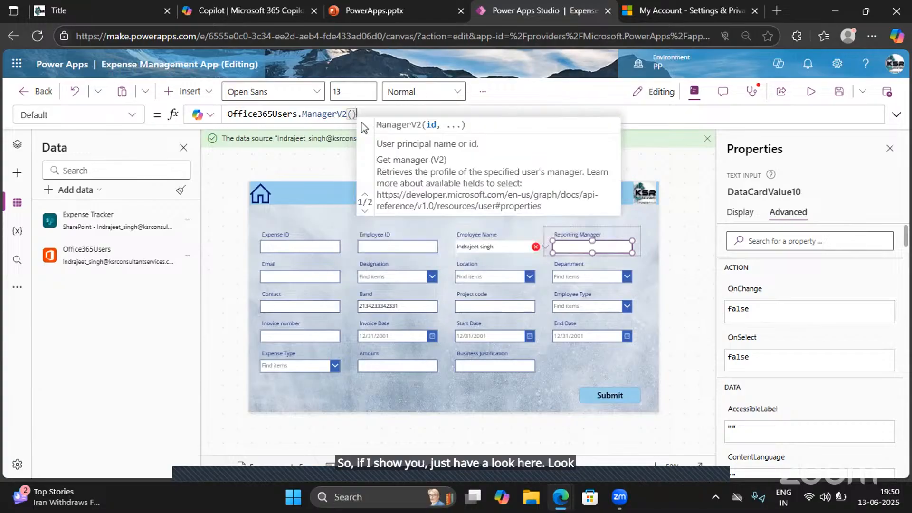
key(BackSpace)
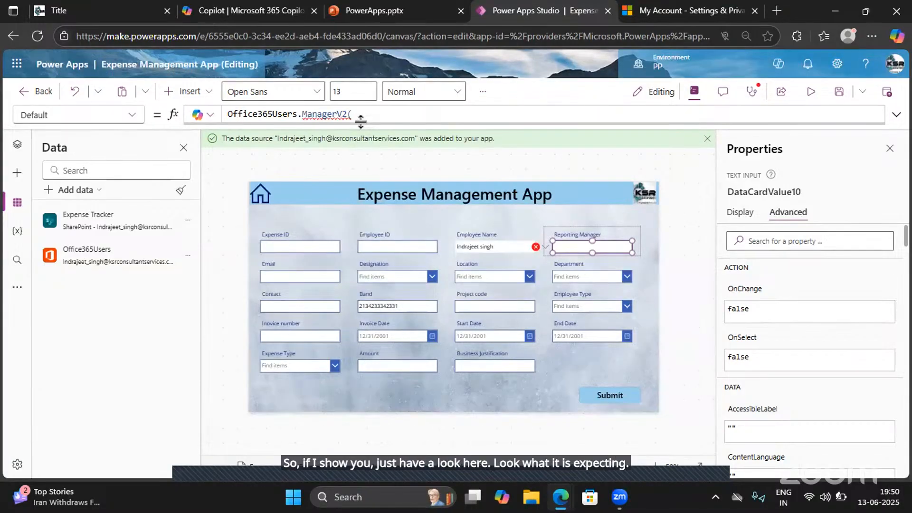
- Change the function in the Reporting Manager's Default formula from ManagerV2 to Manager, leaving the call open for its argument
double_click(333, 112)
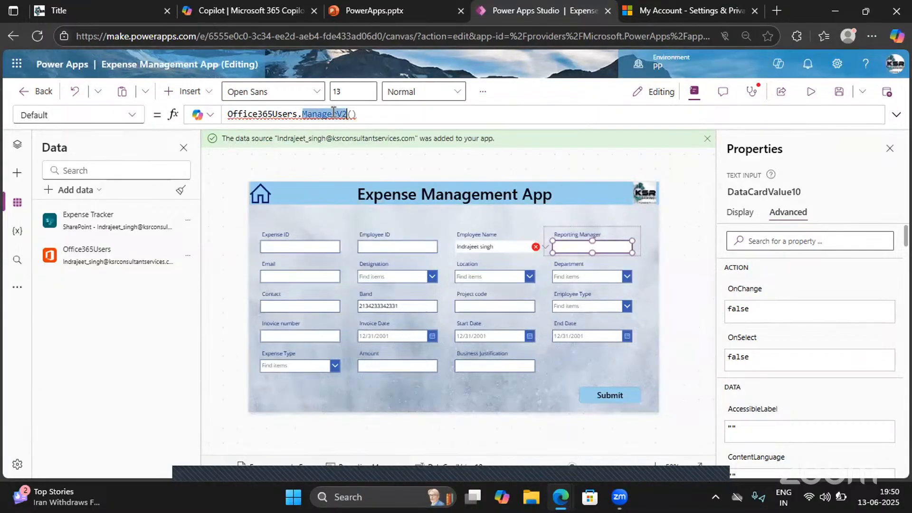
click(360, 117)
key(BackSpace)
key(BackSpace)
key(BackSpace)
key(BackSpace)
key(BackSpace)
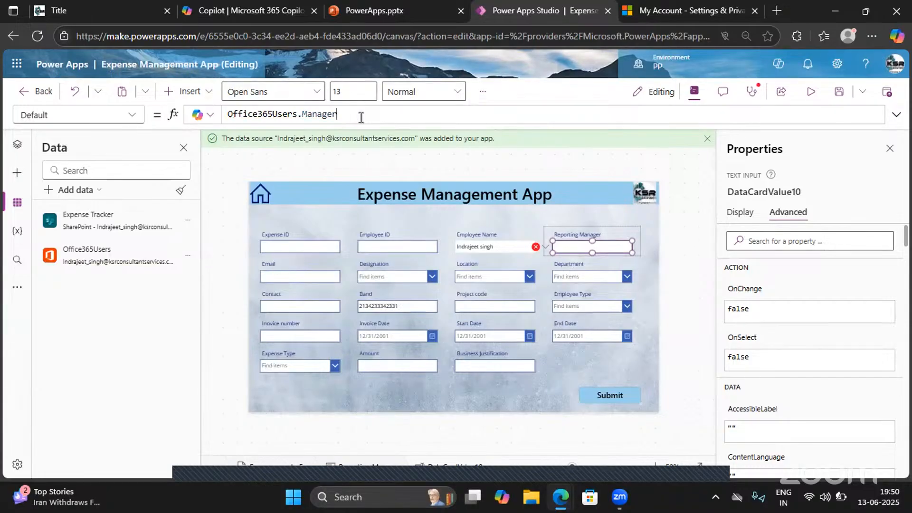
text(r)
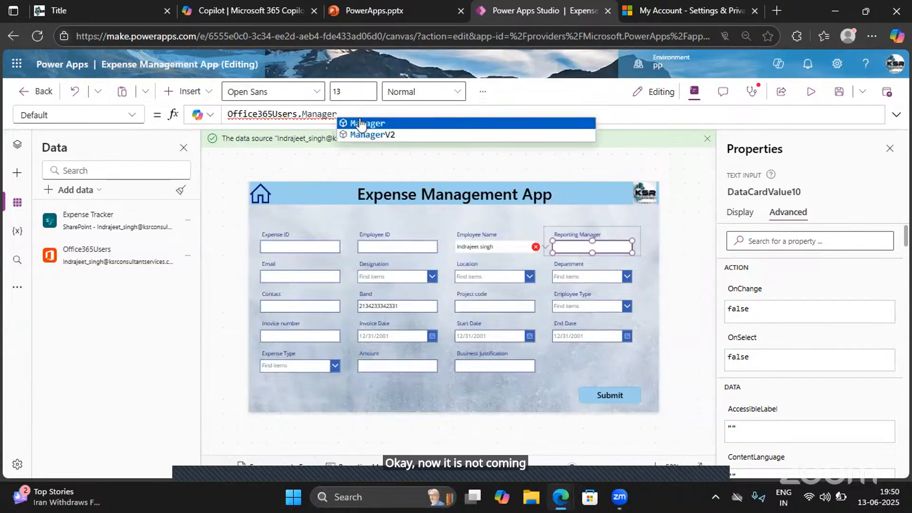
key(Tab)
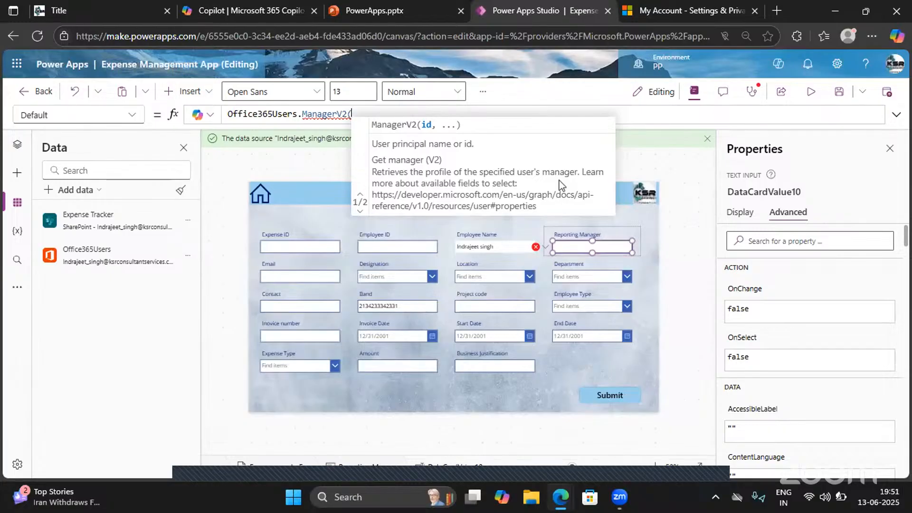
key(BackSpace)
key(BackSpace)
key(BackSpace)
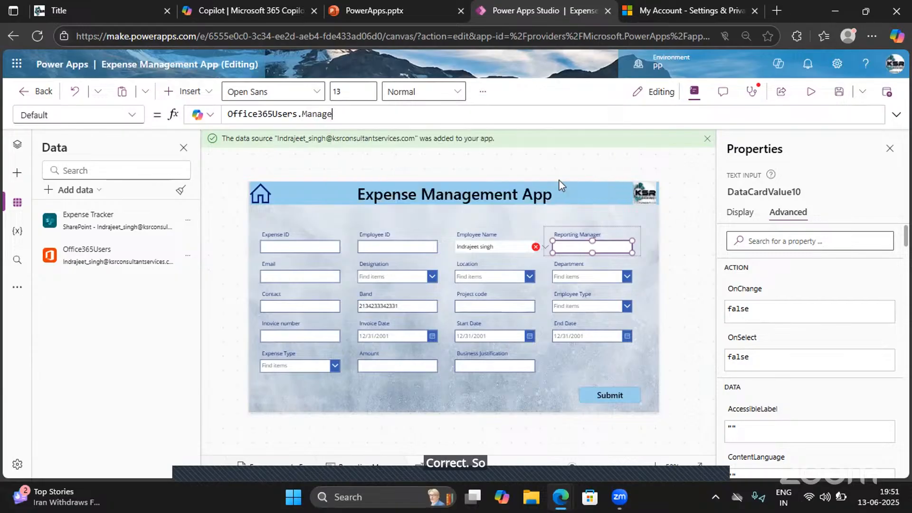
text(()
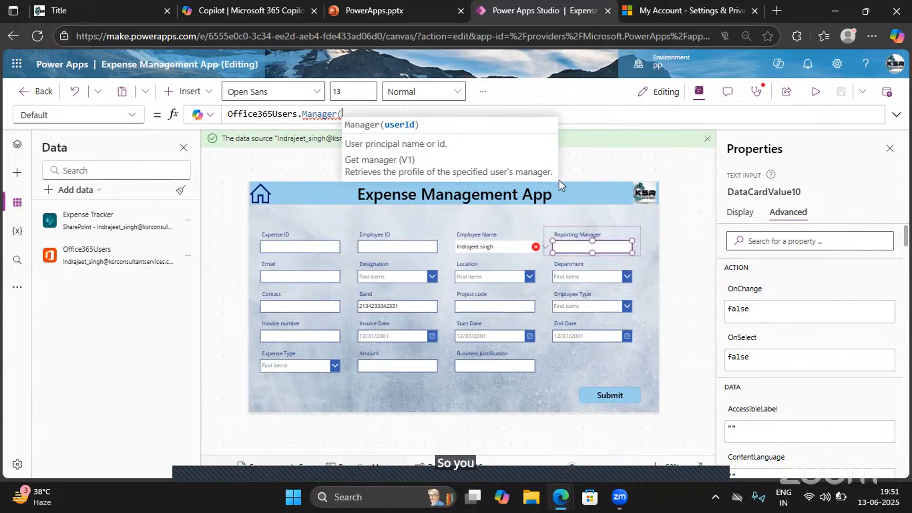
- Pass User().EntraObjectId as the argument of Office365Users.Manager in the Reporting Manager's Default formula and close the call
text(user)
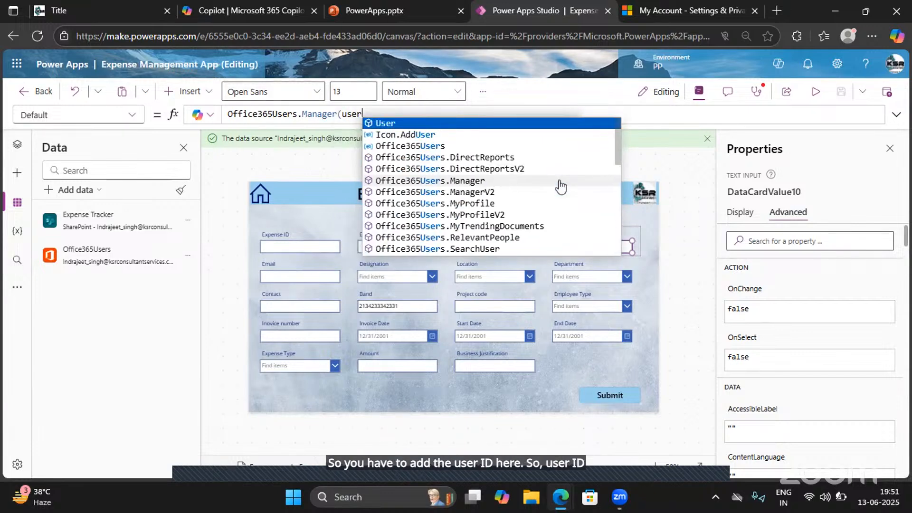
key(Tab)
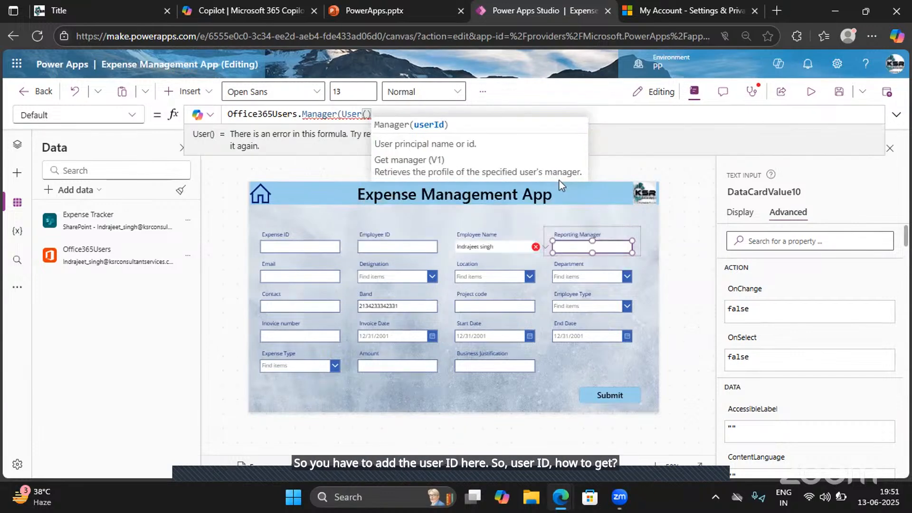
text(.)
key(Down)
key(Down)
key(Tab)
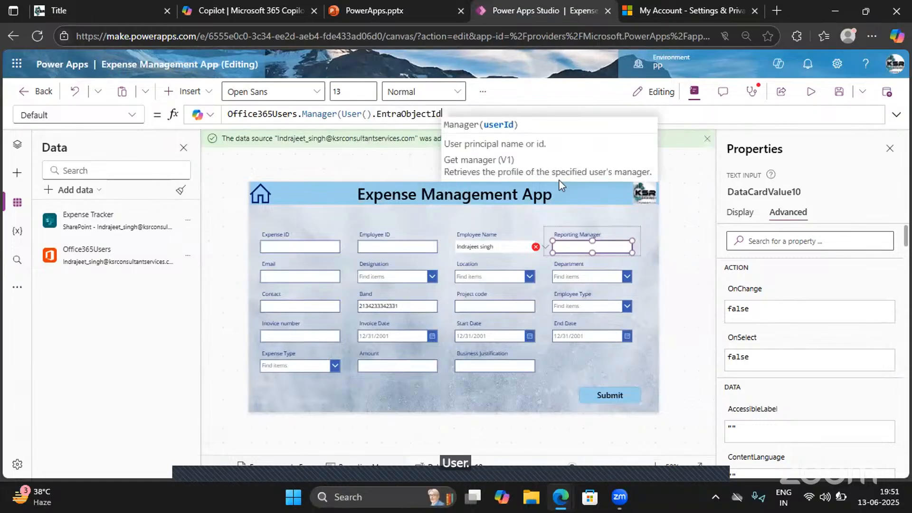
text())
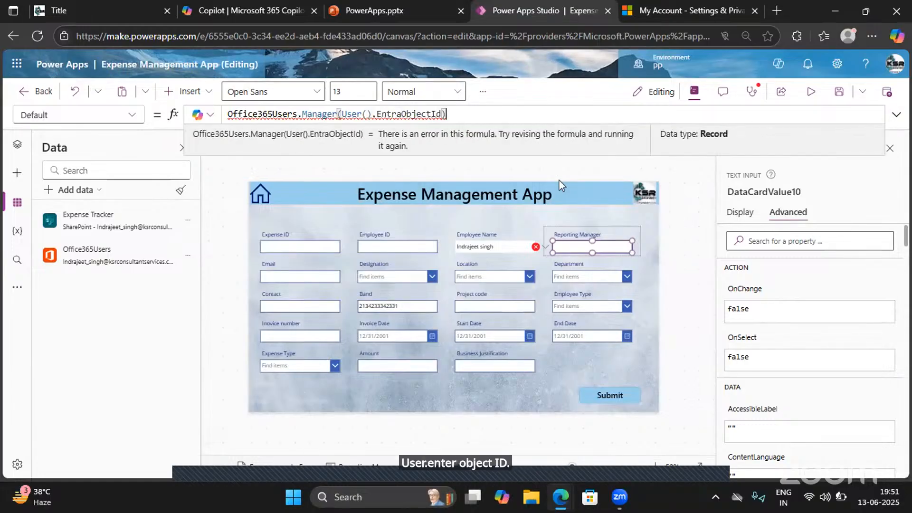
text(.)
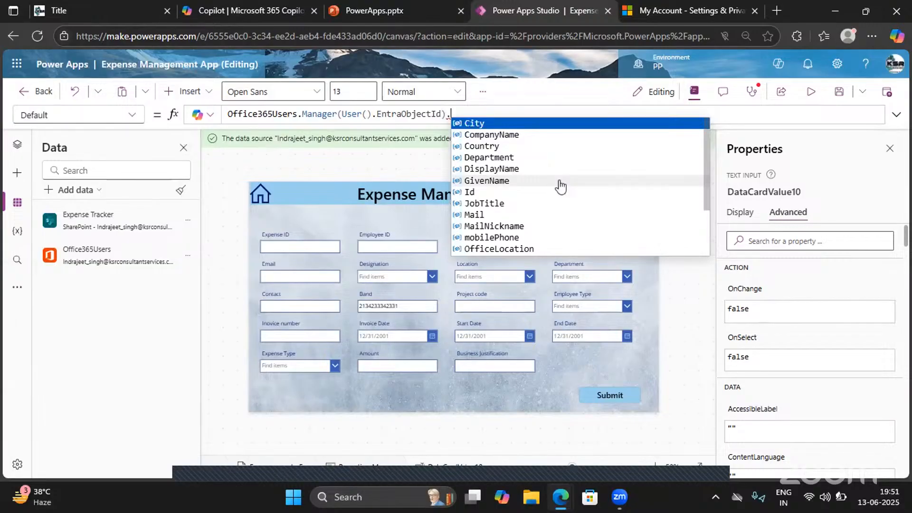
- Review the manager record's fields and append .UserPrincipalName to the Office365Users.Manager call in the Reporting Manager's Default formula
key(BackSpace)
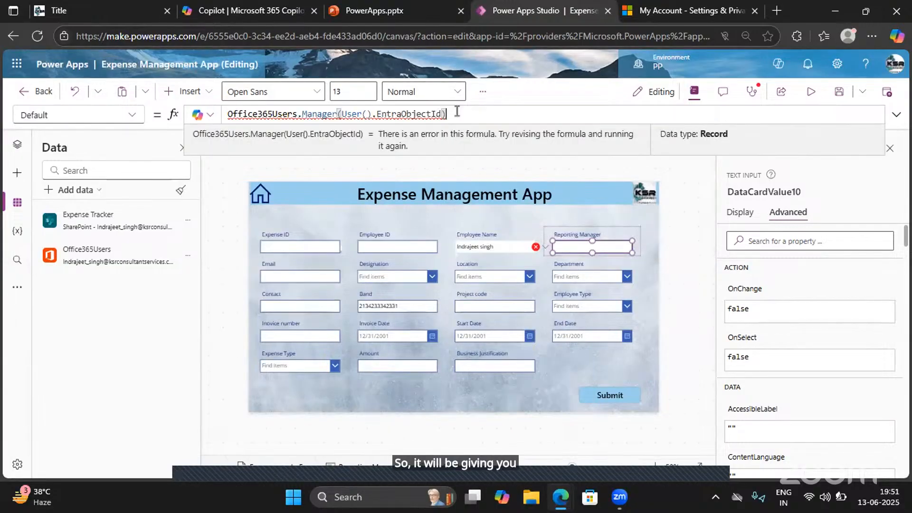
key(ctrl+a)
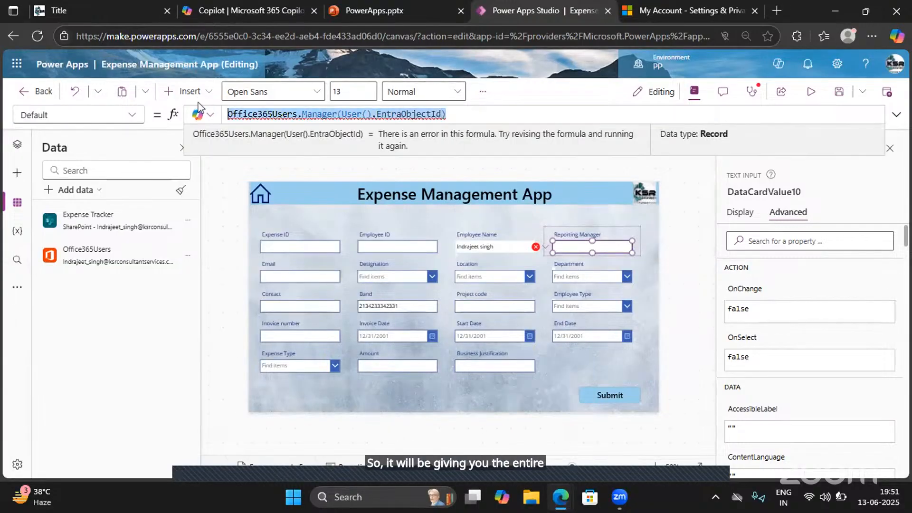
click(333, 117)
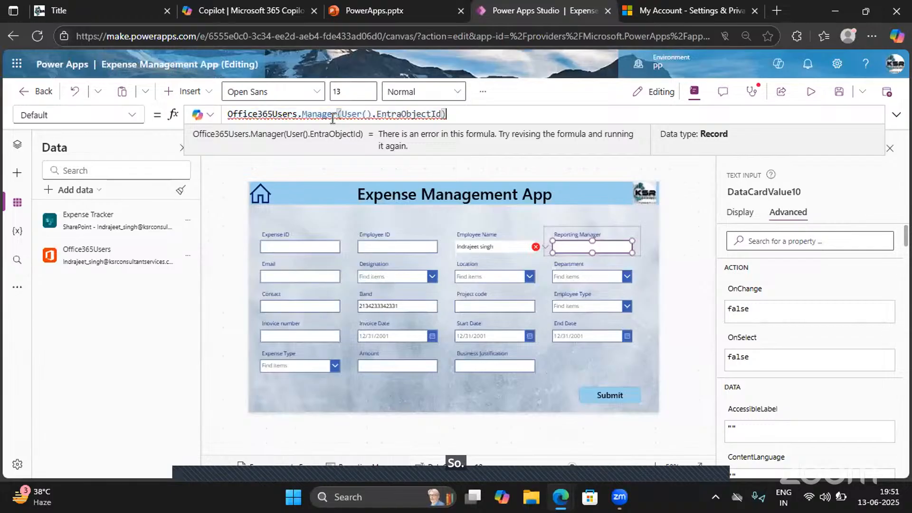
text(.)
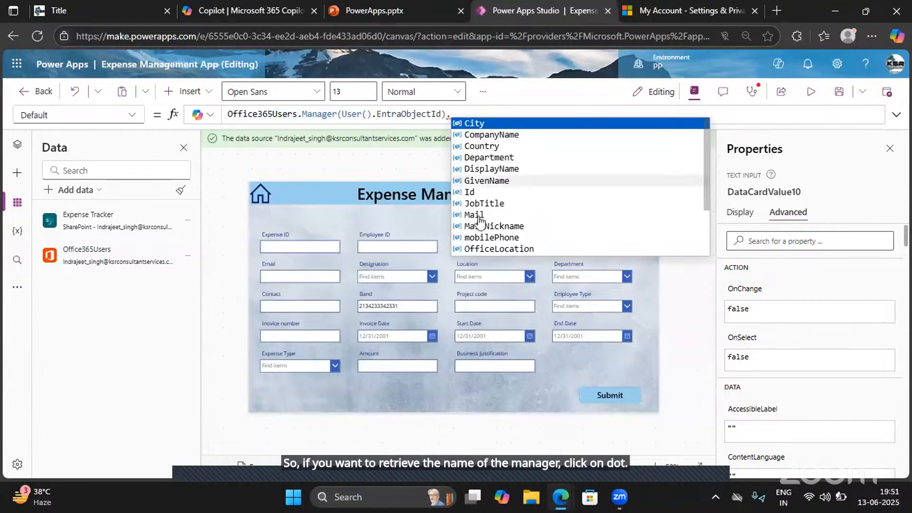
scroll(479, 221, down, 3)
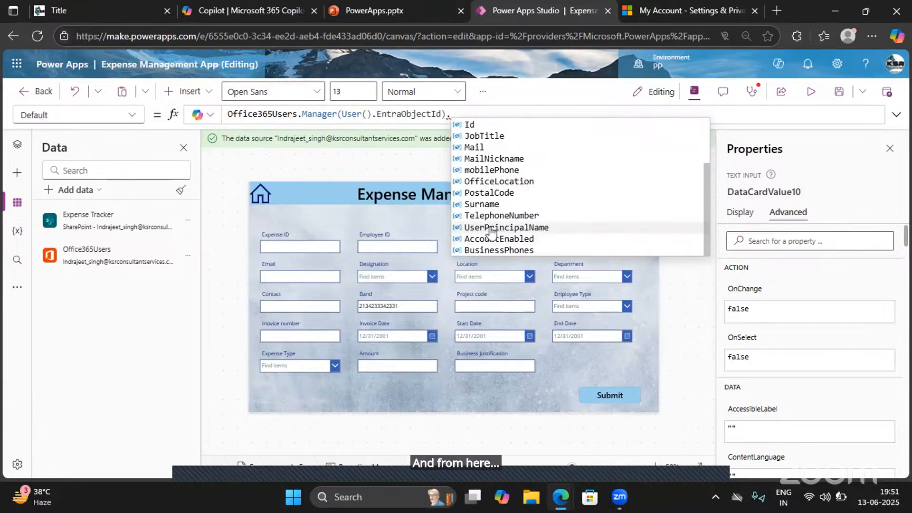
click(489, 227)
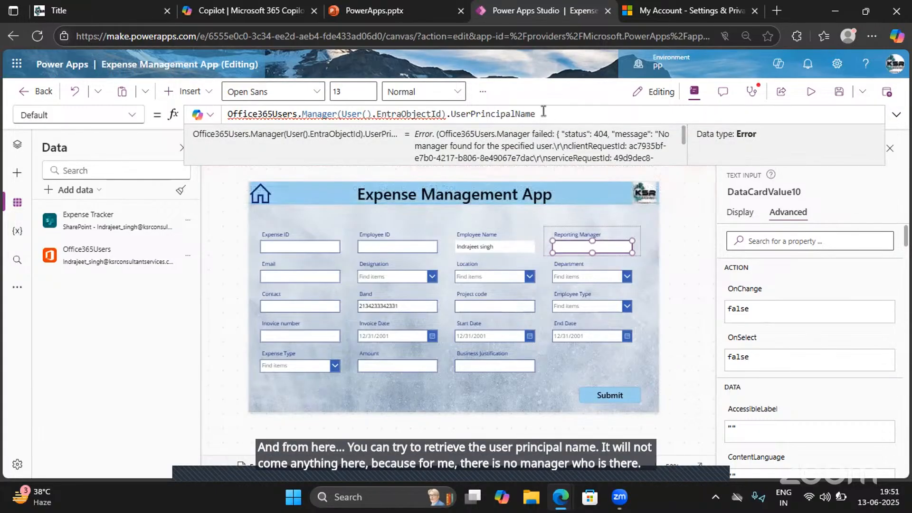
- Replace UserPrincipalName with City as the manager field returned by the Reporting Manager's Default formula
double_click(472, 114)
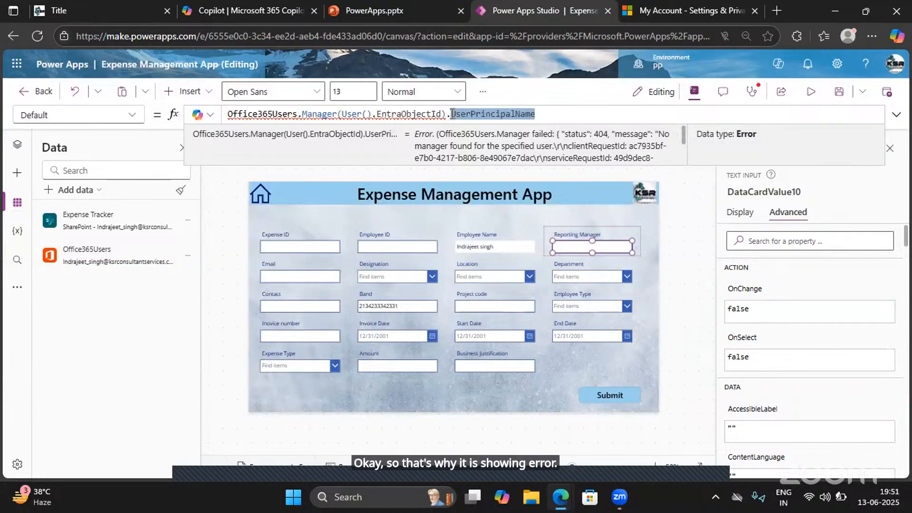
key(BackSpace)
key(BackSpace)
text(.)
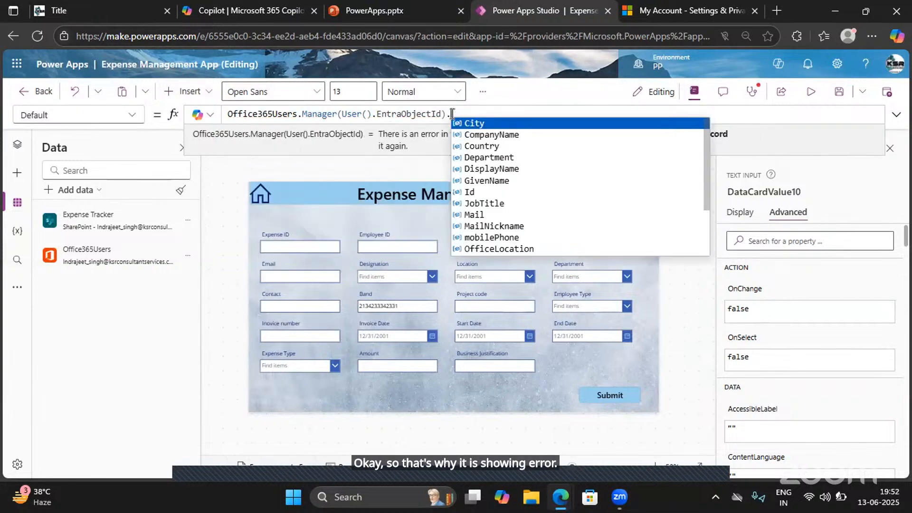
click(484, 126)
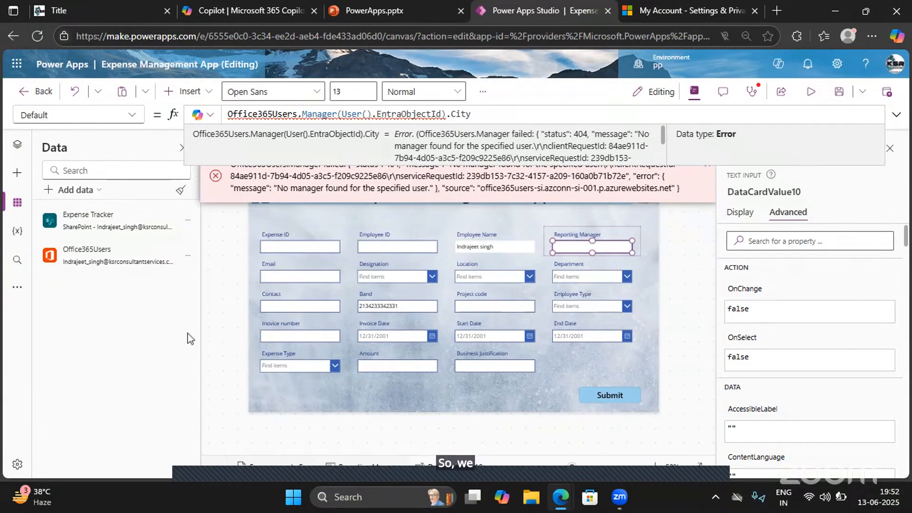
- Cut the Reporting Manager's Default formula back to Office365Users, review the connector's functions and insert Manager() again
mouse_move(90, 262)
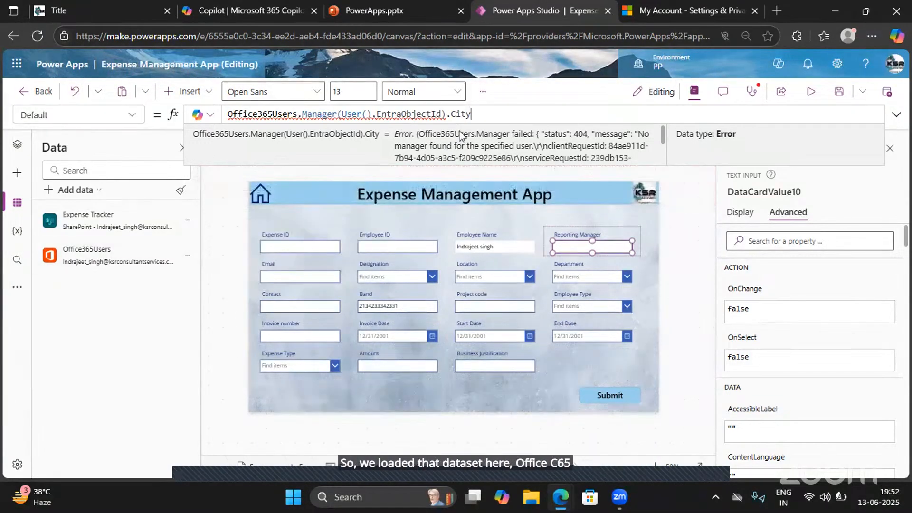
drag(471, 114, 297, 116)
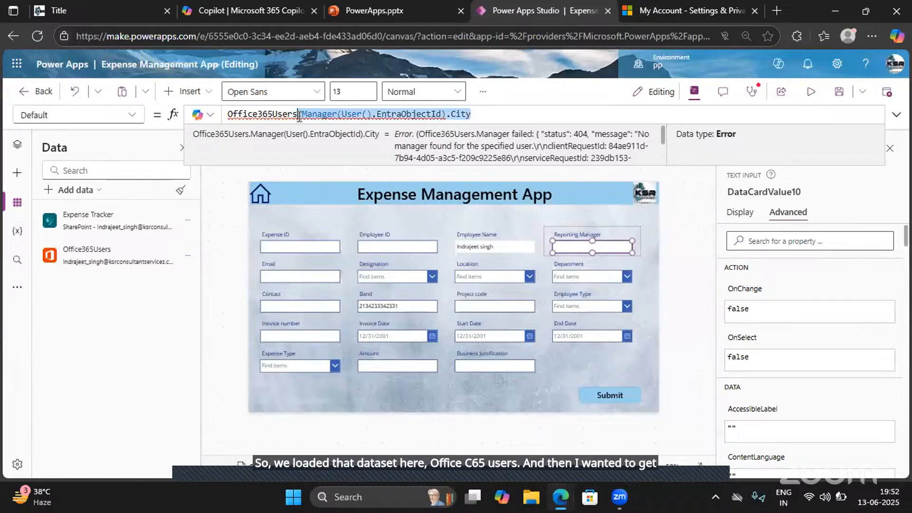
key(BackSpace)
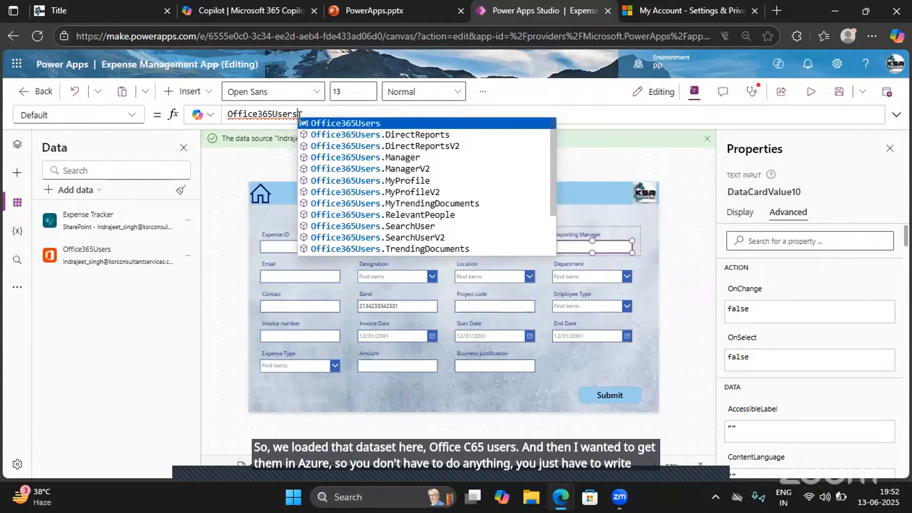
text(.)
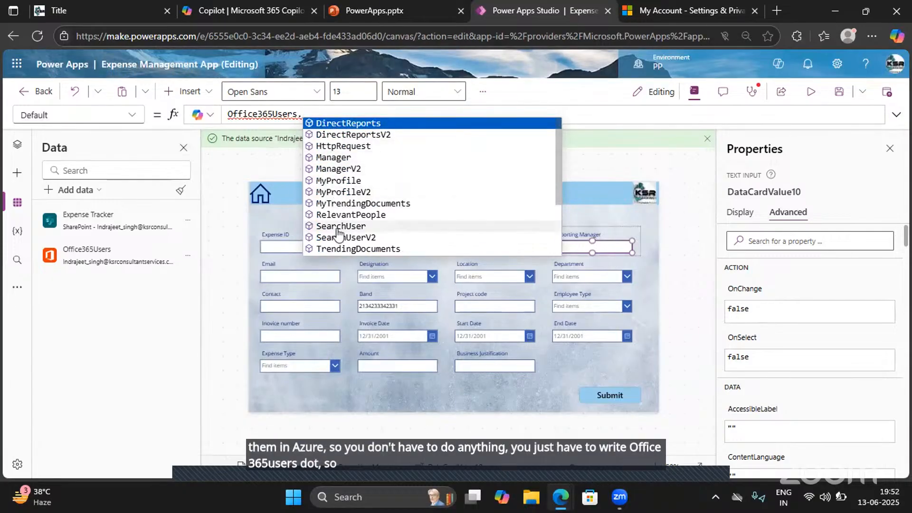
scroll(338, 233, down, 3)
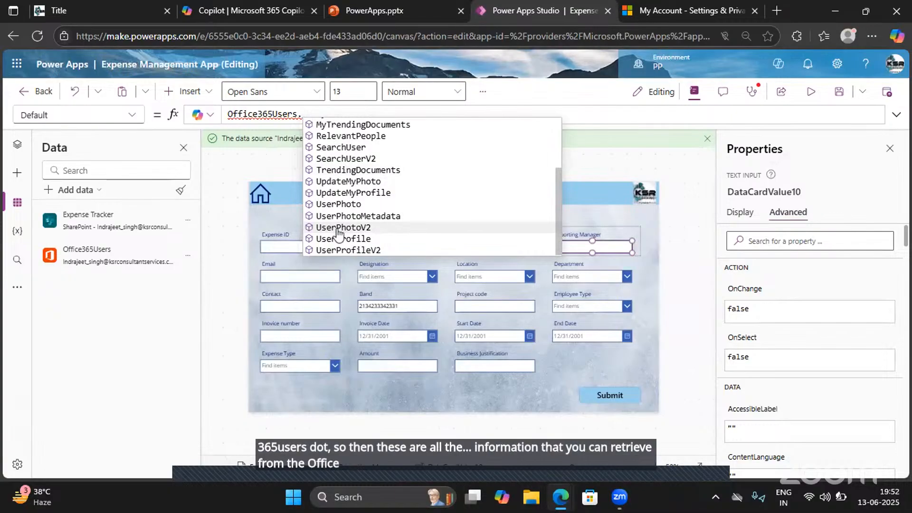
scroll(338, 233, up, 3)
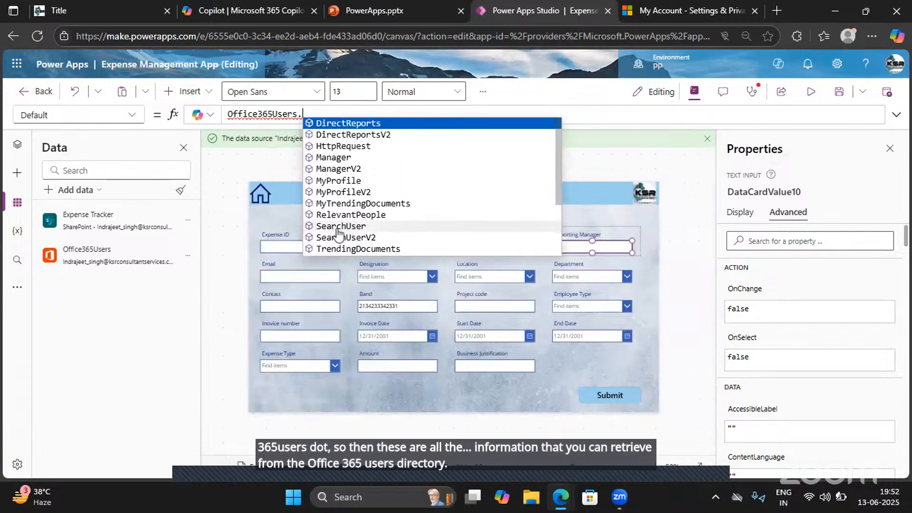
click(331, 157)
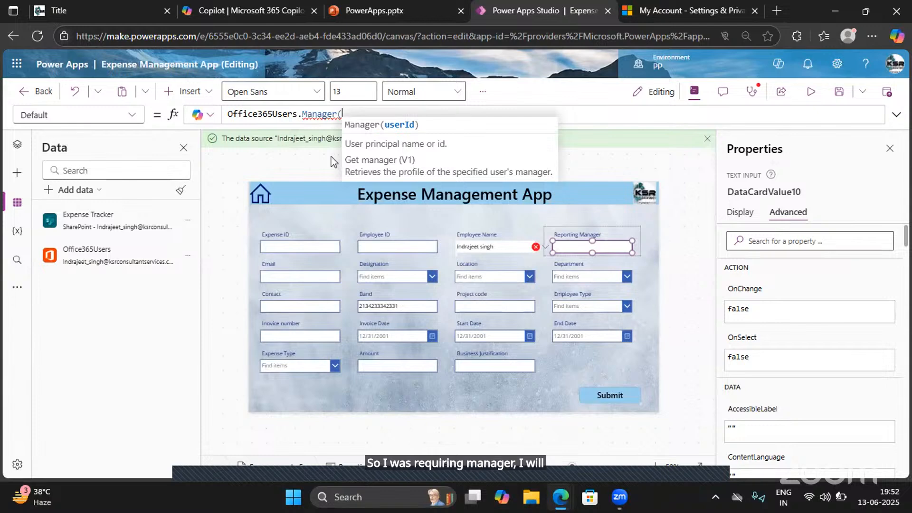
text())
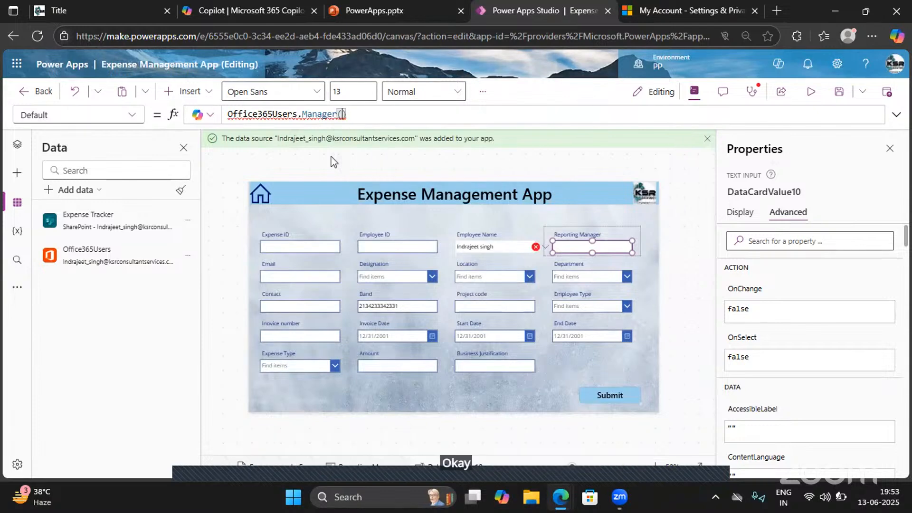
text(User().)
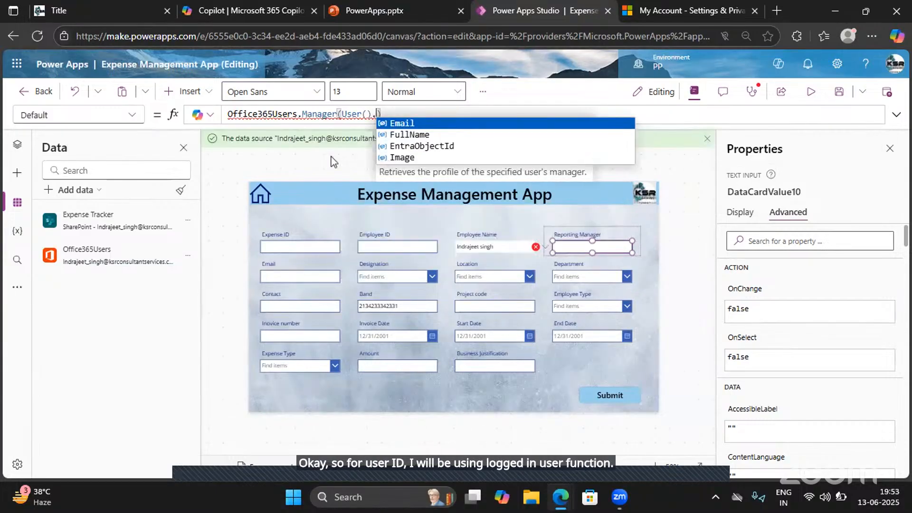
- Supply the signed-in user's ID to the Manager call with User().EntraObjectId in the Reporting Manager's Default formula
key(Down)
key(Down)
key(Tab)
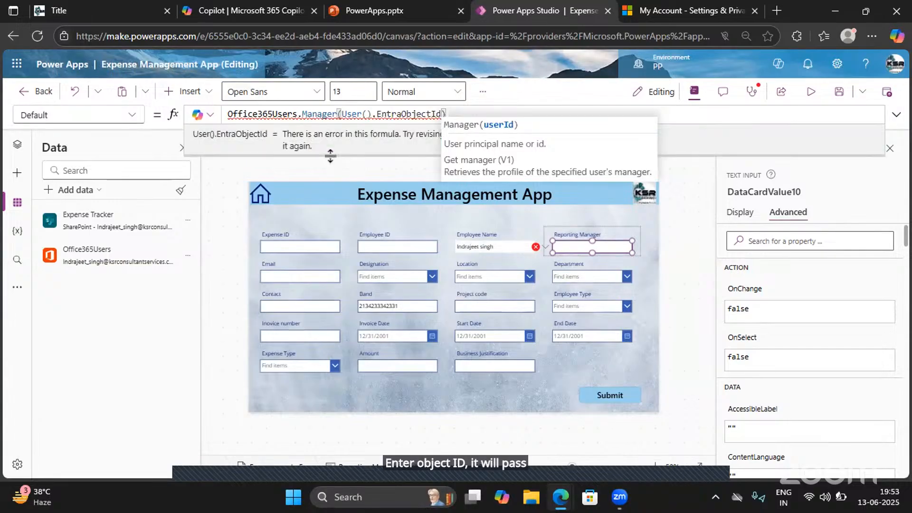
key(End)
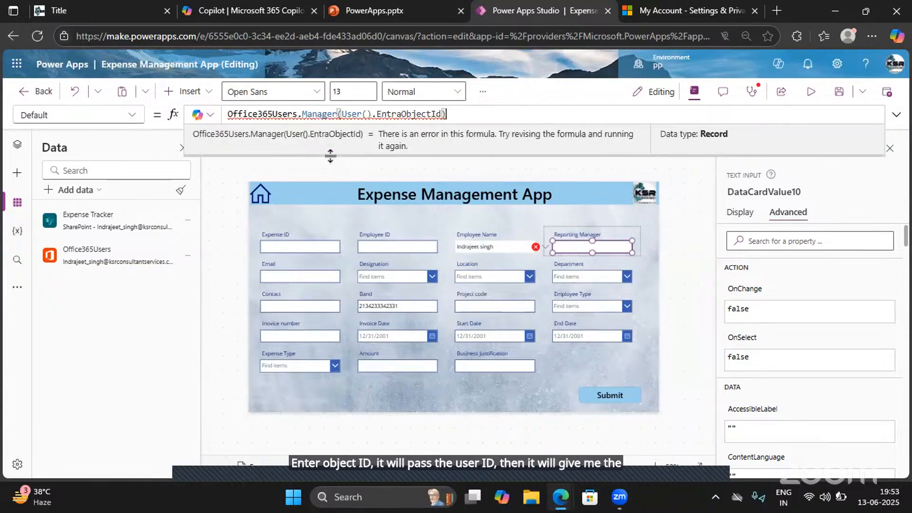
- Append .DisplayName to the Manager call so the Reporting Manager's Default formula returns the manager's display name
text(.)
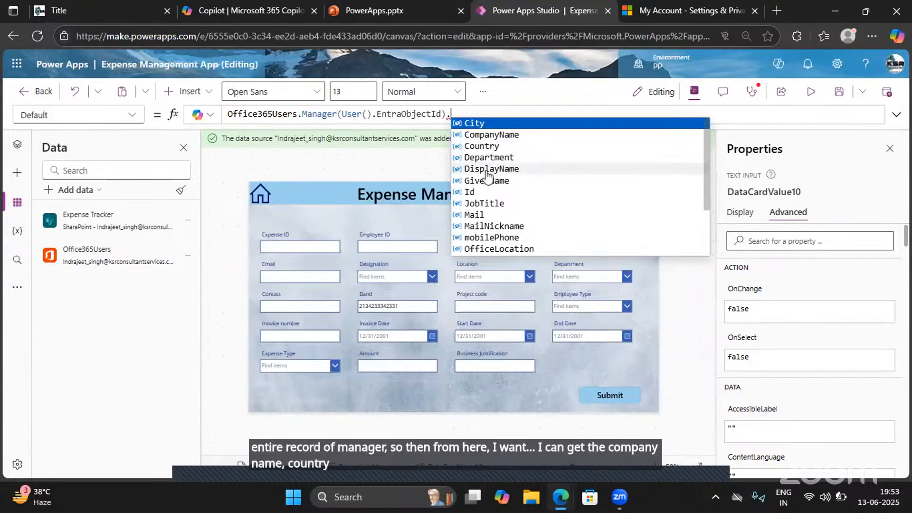
click(490, 169)
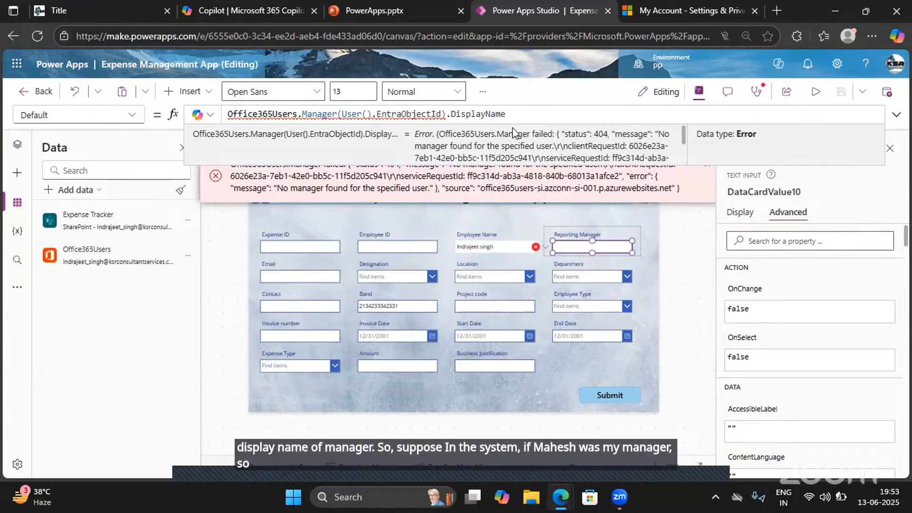
drag(516, 113, 226, 110)
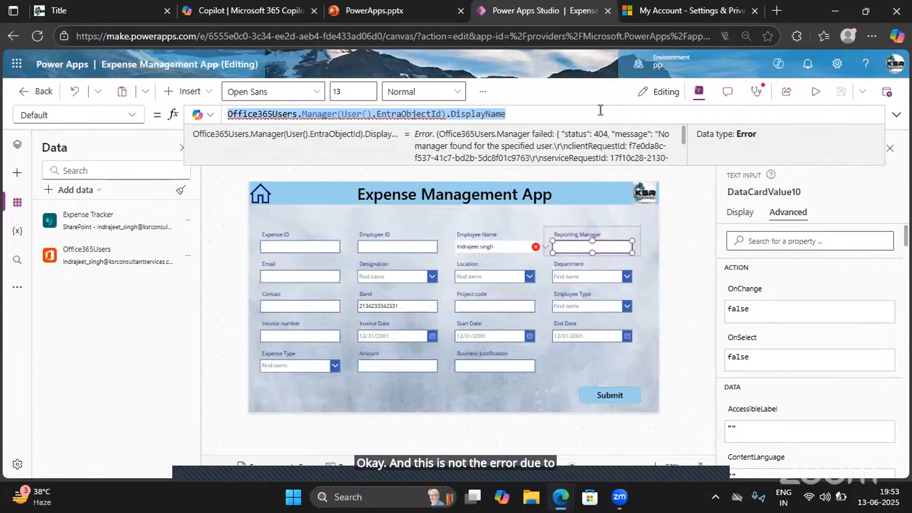
click(659, 135)
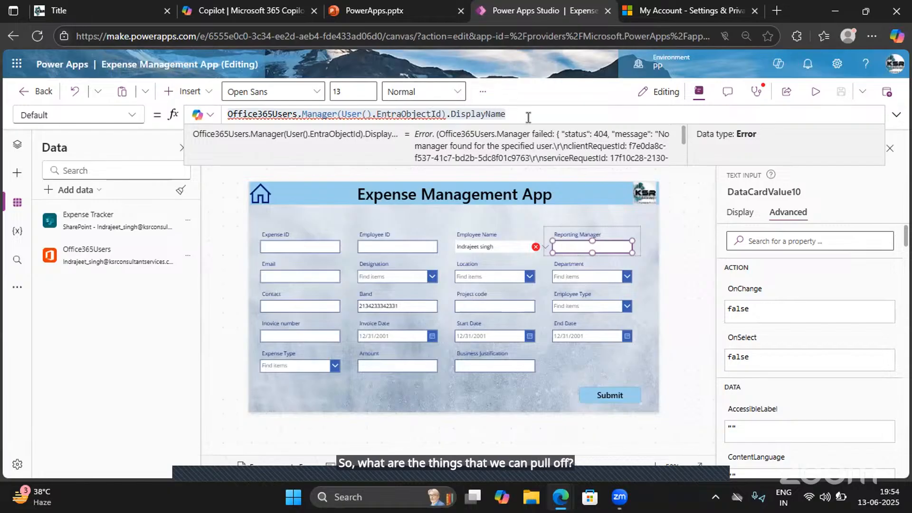
- Replace the Manager call in the Reporting Manager's Default formula with Office365Users.SearchUser after reviewing the connector's functions
drag(507, 114, 300, 114)
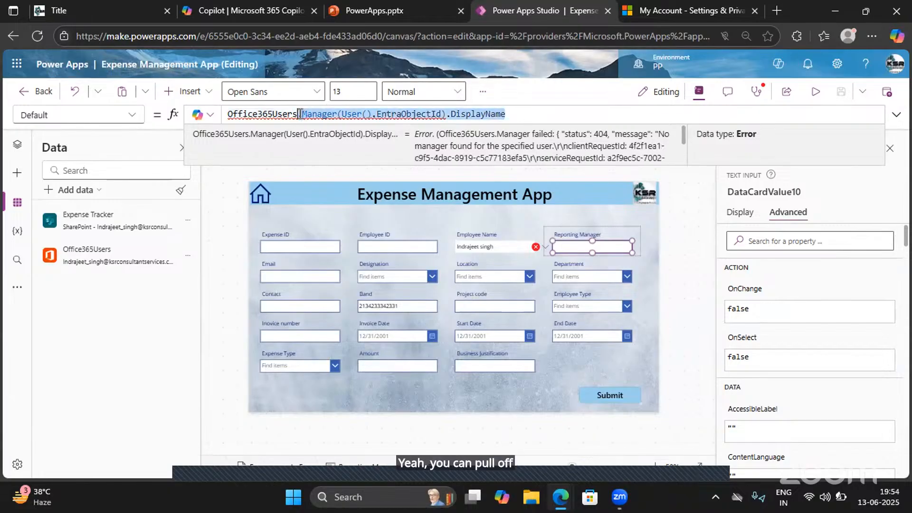
key(BackSpace)
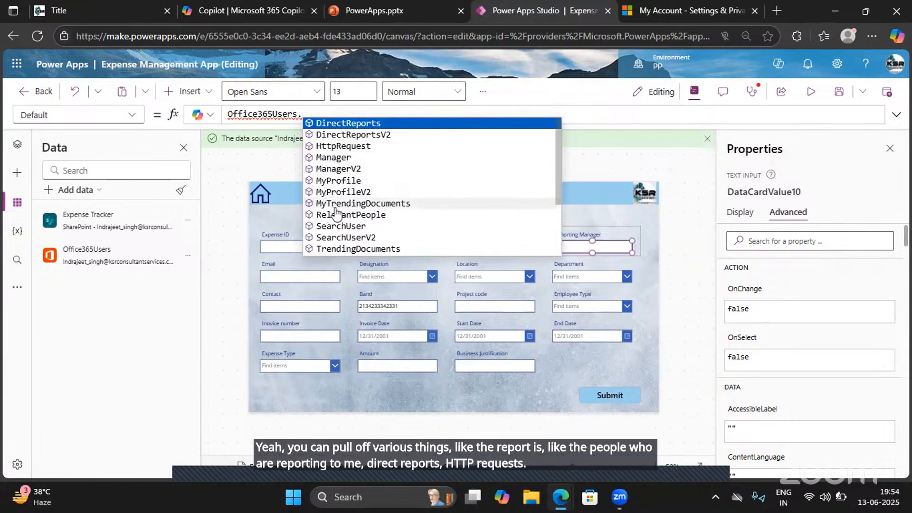
scroll(336, 213, down, 2)
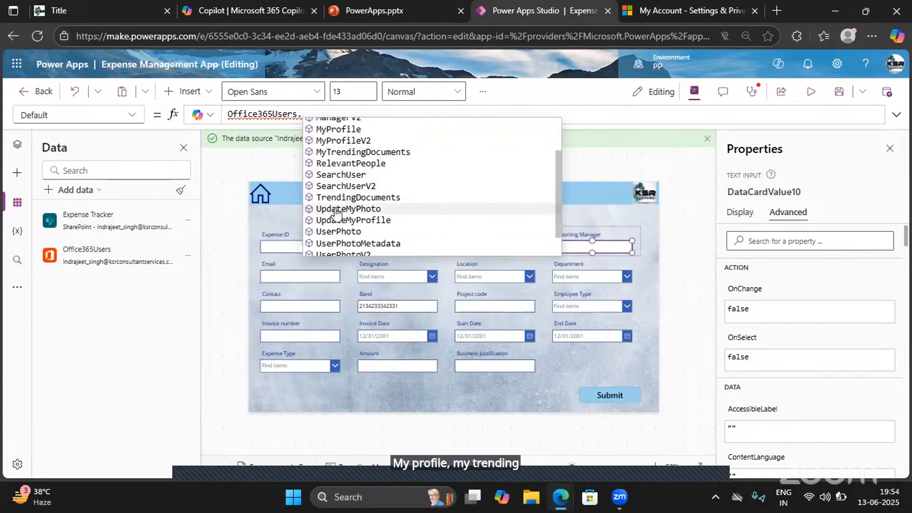
scroll(336, 213, down, 2)
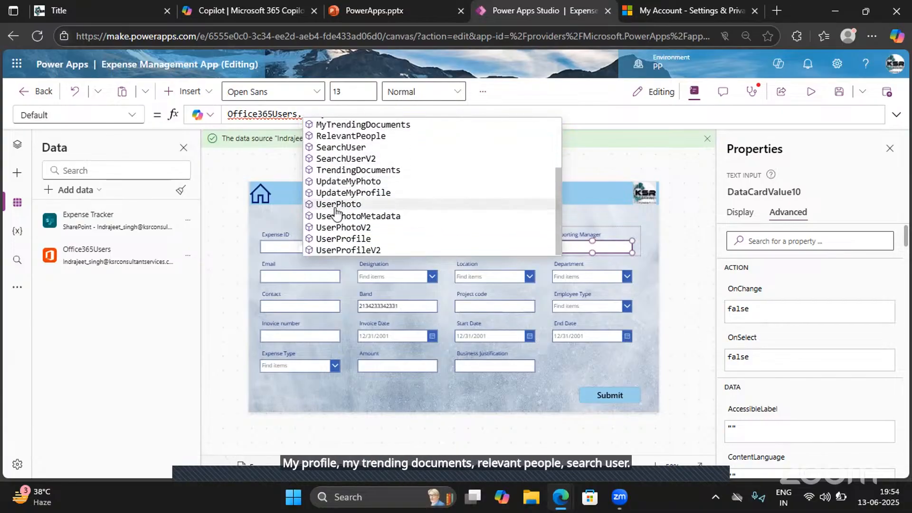
click(327, 148)
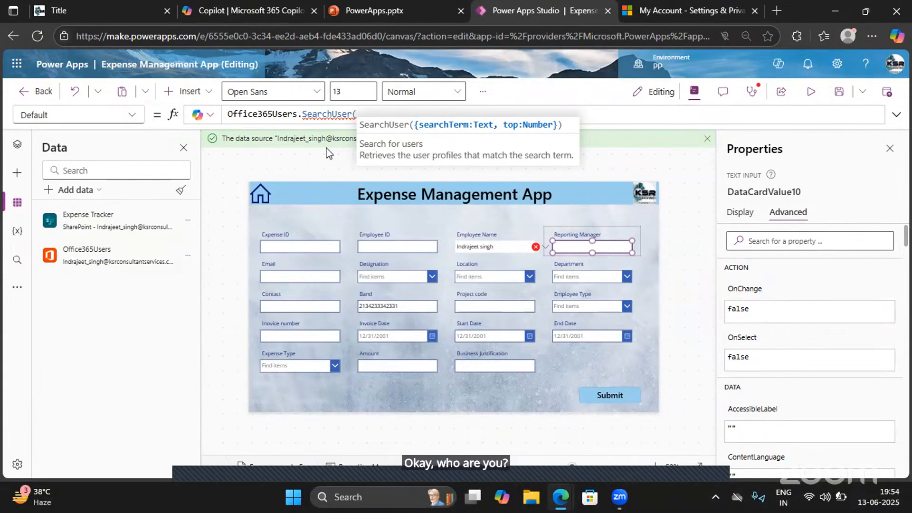
- Pass a person's first name as quoted text to SearchUser and close the call in the Reporting Manager's Default formula
text("Mani")
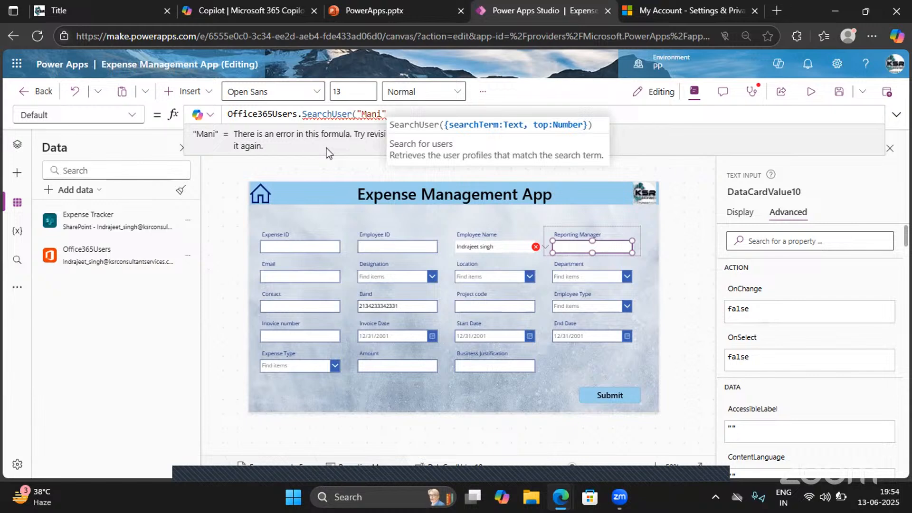
text(,)
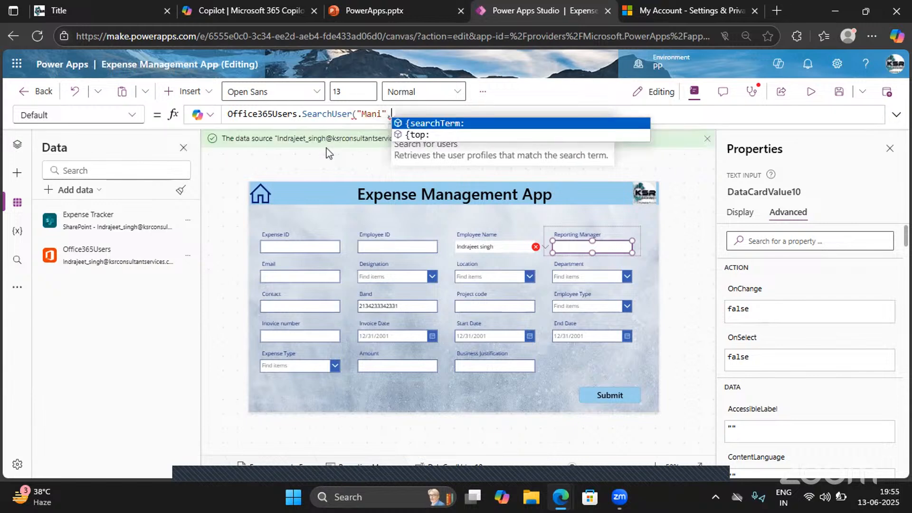
key(Down)
key(BackSpace)
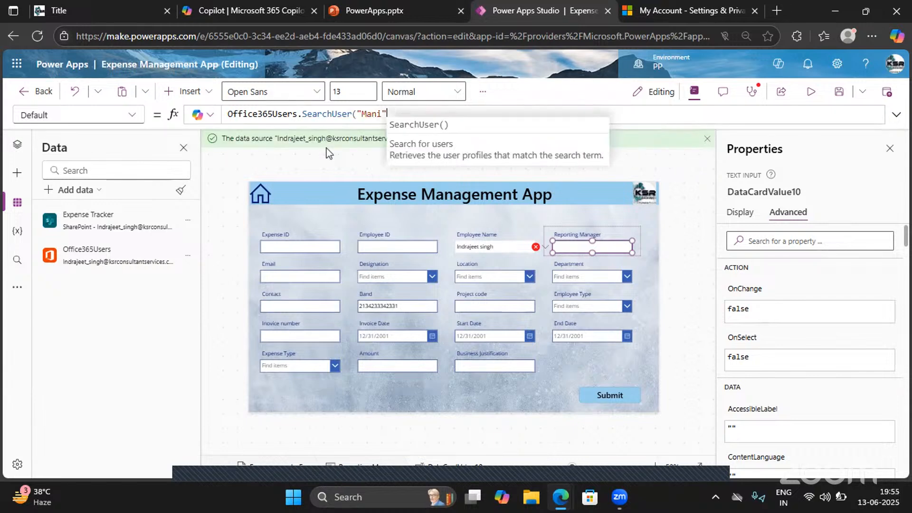
text())
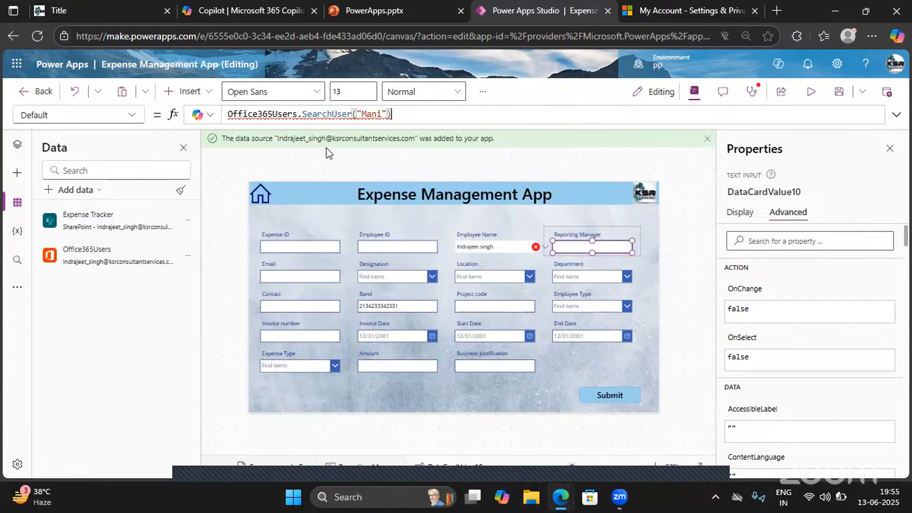
- Try to add the top option as a second argument of the SearchUser call
mouse_move(341, 114)
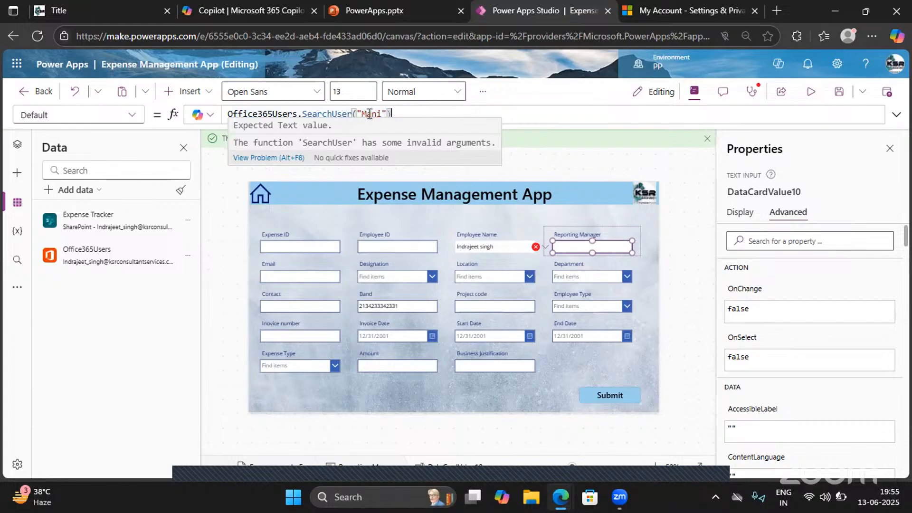
click(386, 113)
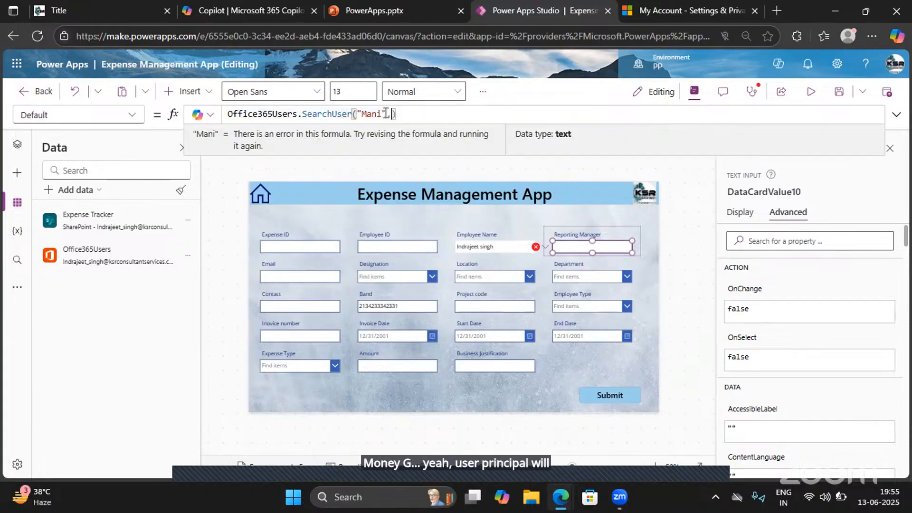
text(,)
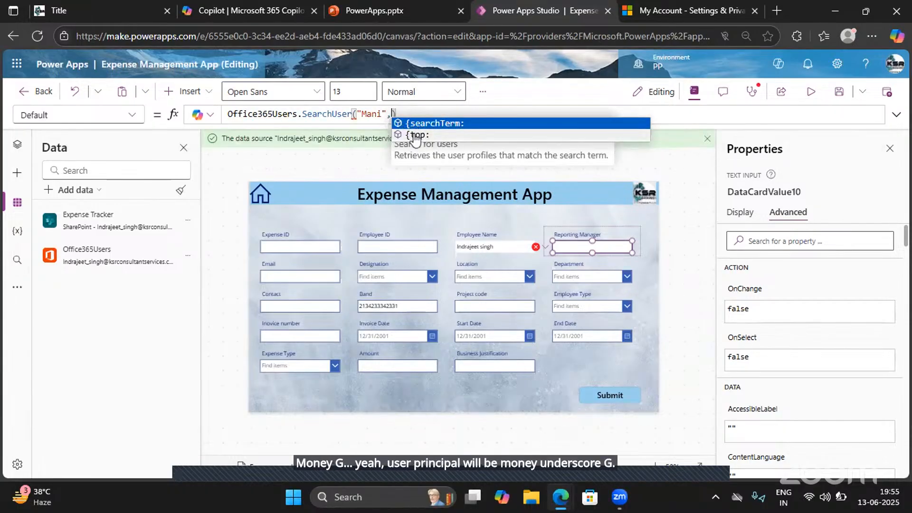
click(417, 135)
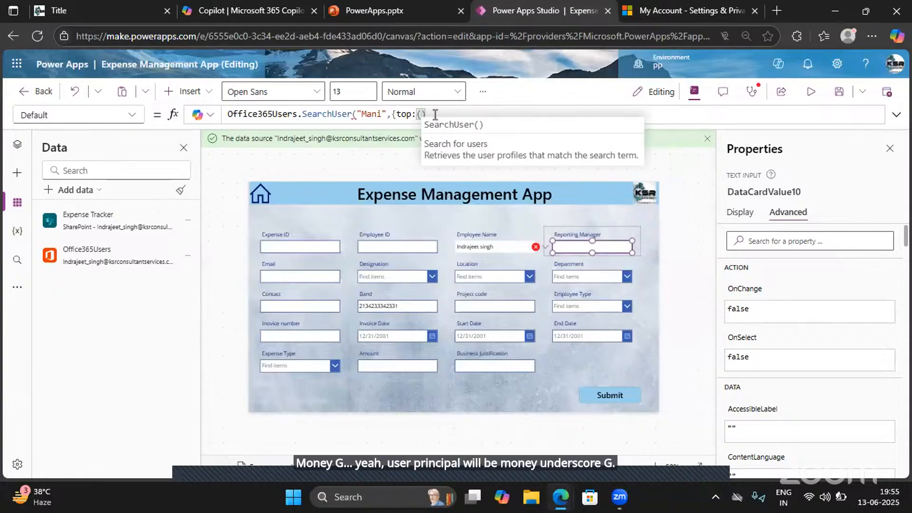
text(())
key(BackSpace)
key(BackSpace)
key(BackSpace)
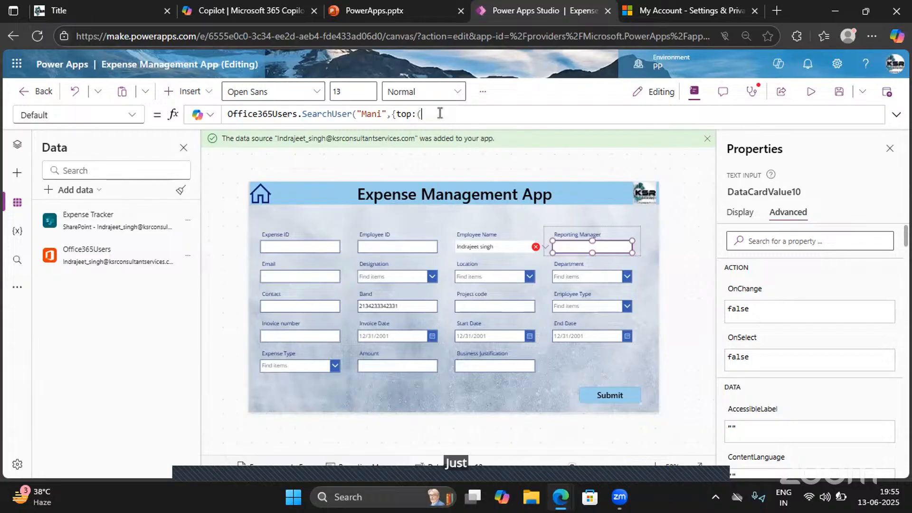
key(BackSpace)
key(BackSpace)
key(BackSpace)
key(BackSpace)
key(BackSpace)
key(BackSpace)
key(BackSpace)
key(BackSpace)
key(BackSpace)
key(BackSpace)
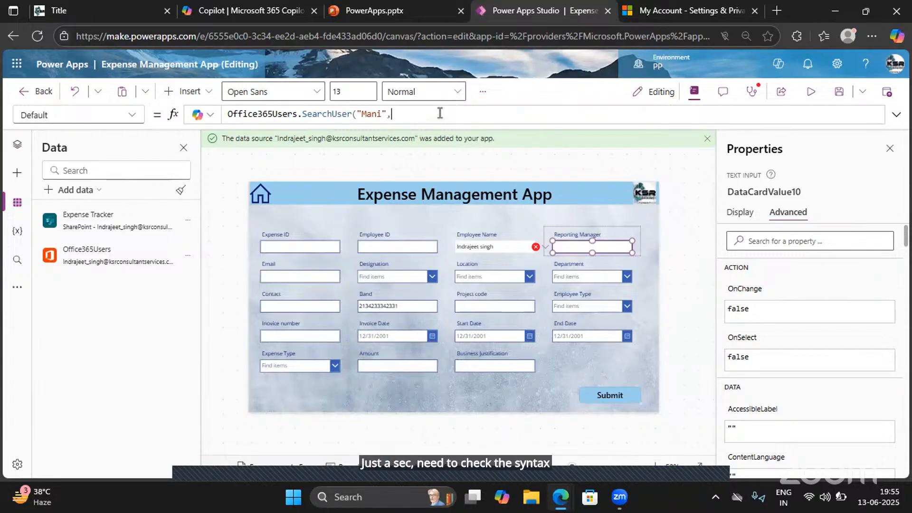
- Search the web for "Powerfx msdocx" in a new browser tab and open the Microsoft Power Fx overview article
click(776, 10)
click(498, 37)
text(Po)
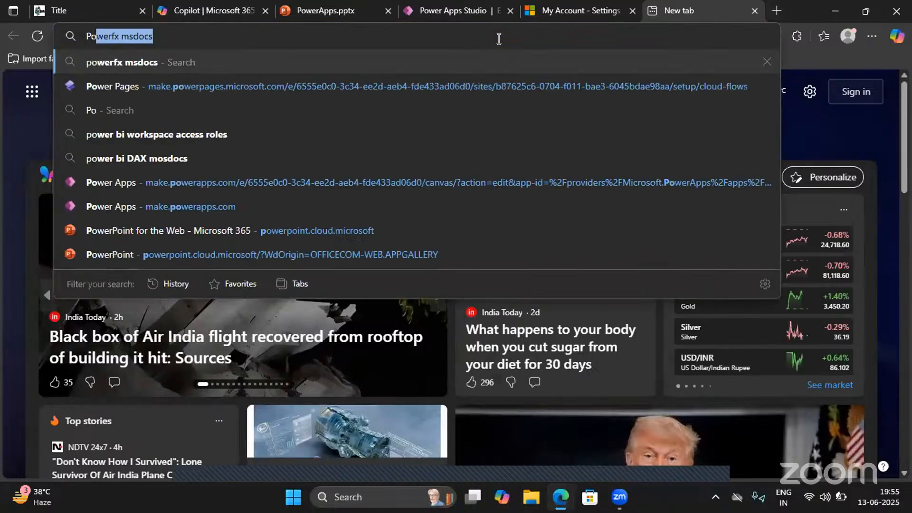
text(werfx ms)
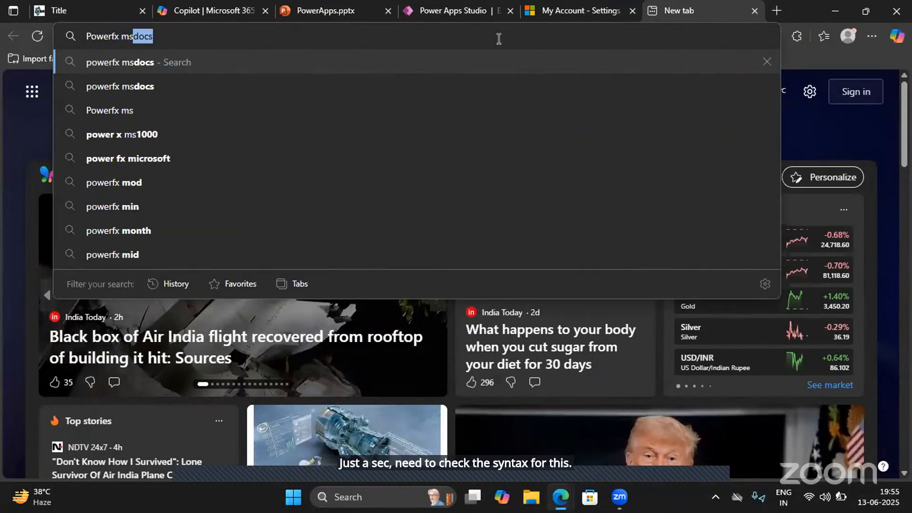
text(docx)
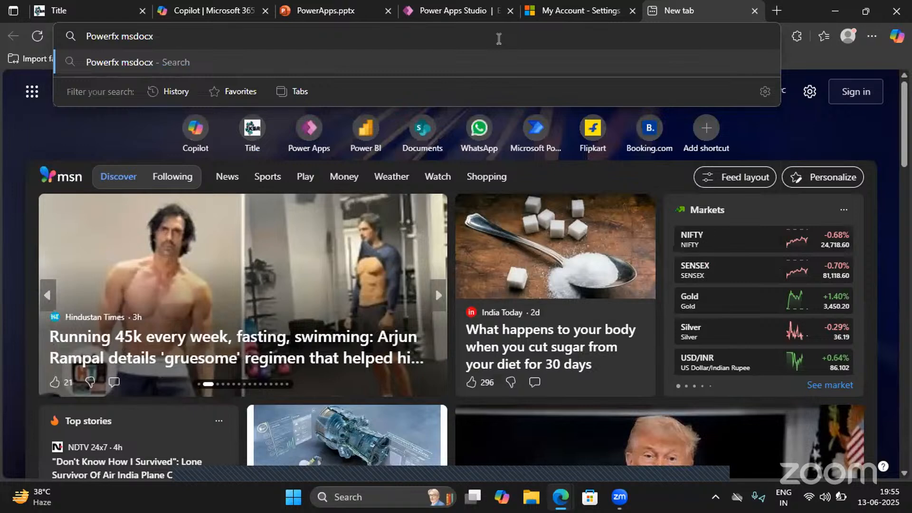
key(Return)
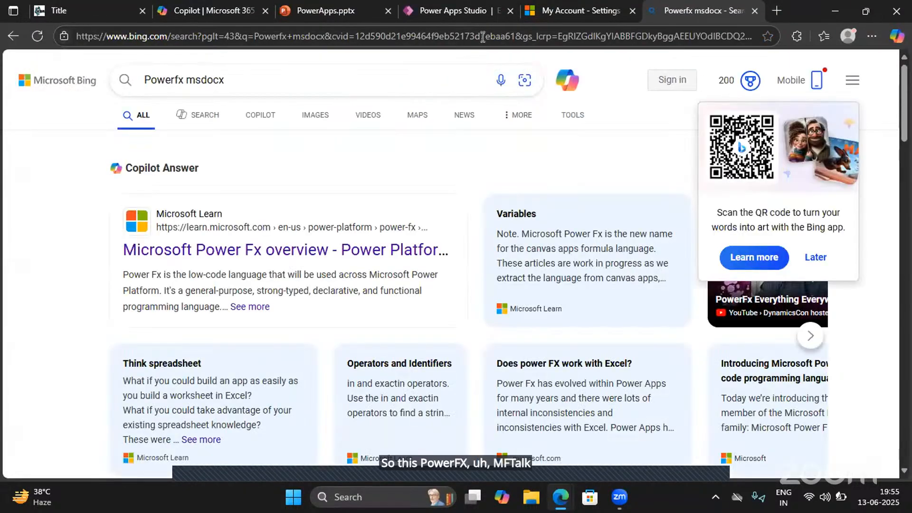
click(292, 251)
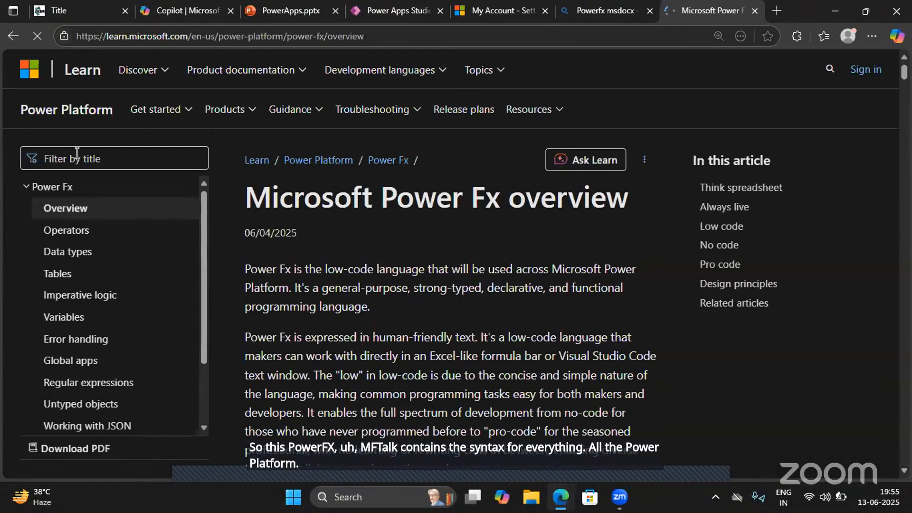
- Filter the Power Fx documentation titles for Searchuser, then clear the filter
click(77, 155)
text(Sear)
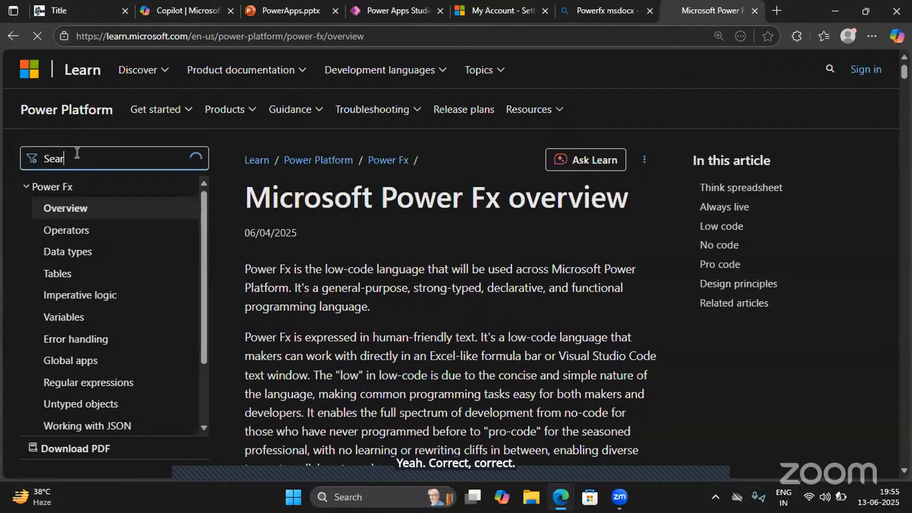
text(chuser)
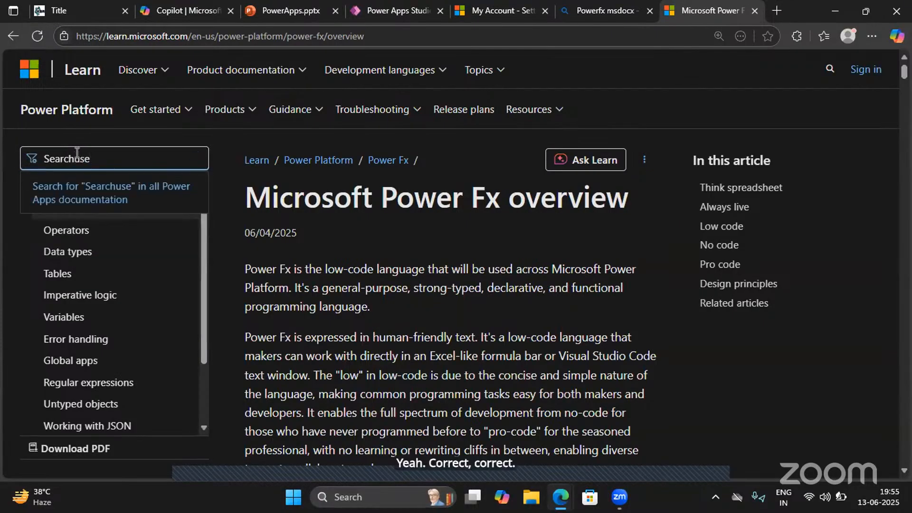
key(ctrl+a)
key(BackSpace)
- Return to the web search, look up "Office365 users msdocx" and open the Office 365 Users connector article
click(598, 7)
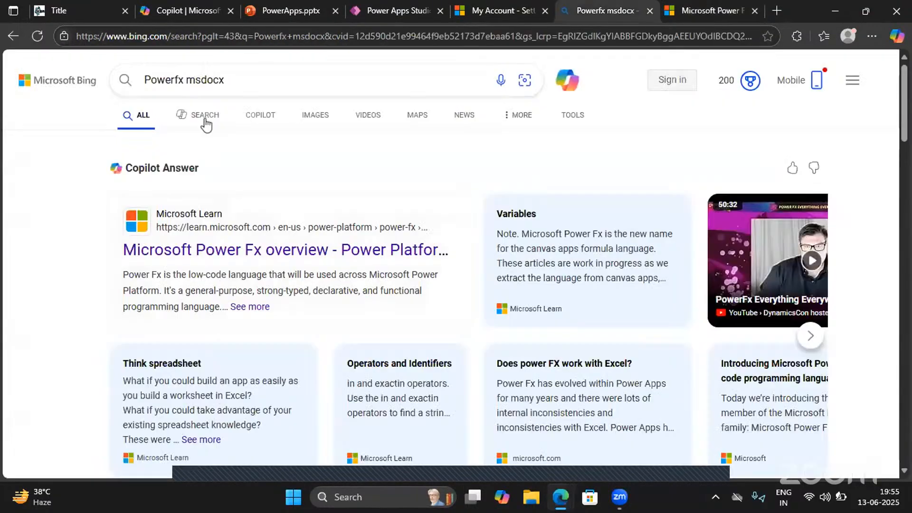
double_click(167, 81)
text(Office3)
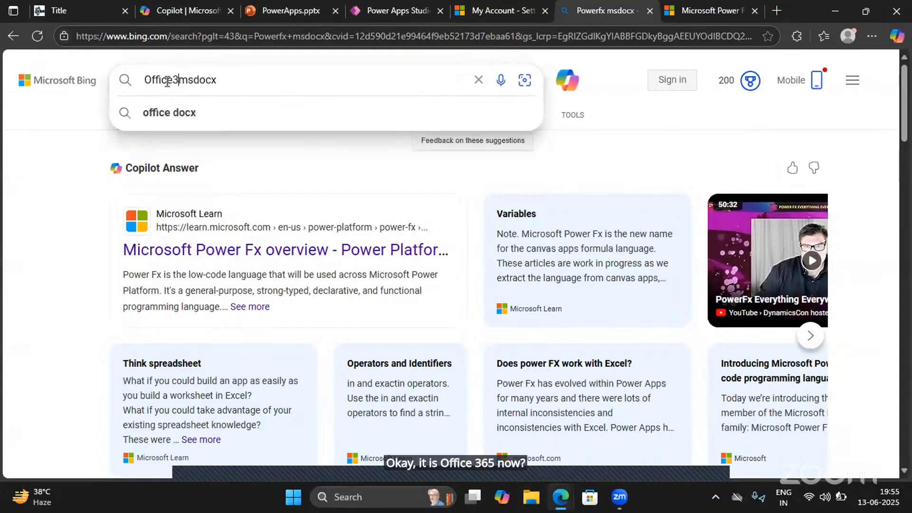
text(65 u)
text(sers)
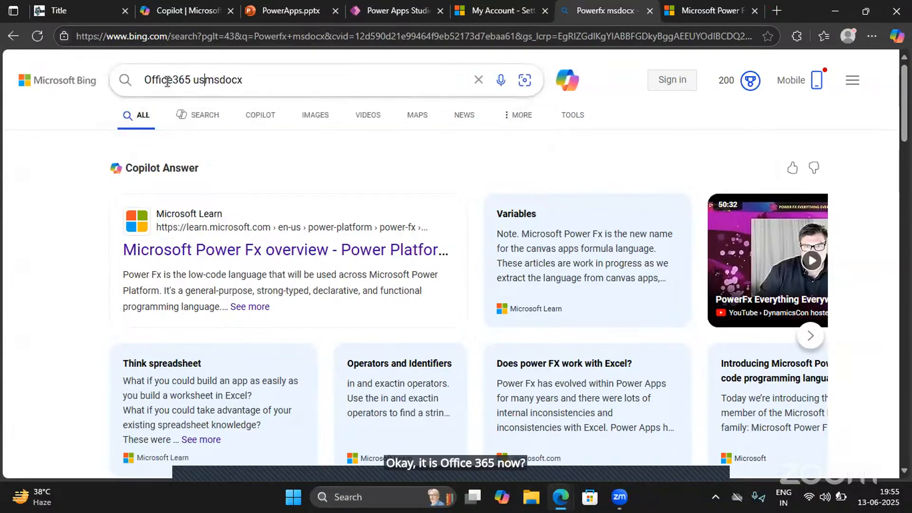
key(Return)
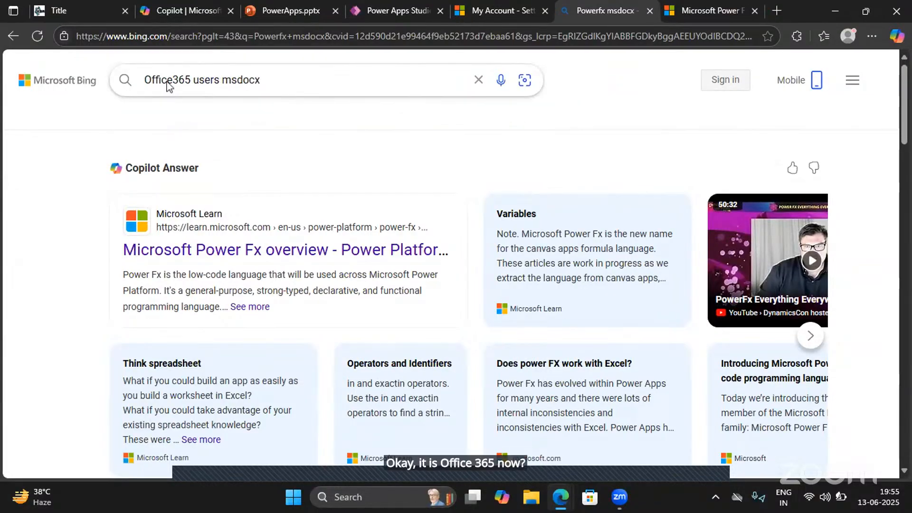
scroll(167, 86, down, 5)
scroll(151, 125, up, 5)
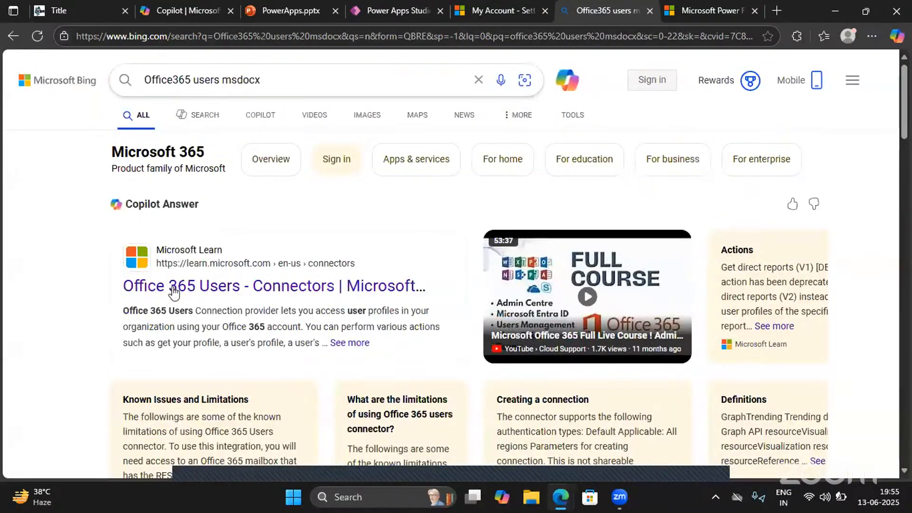
click(186, 287)
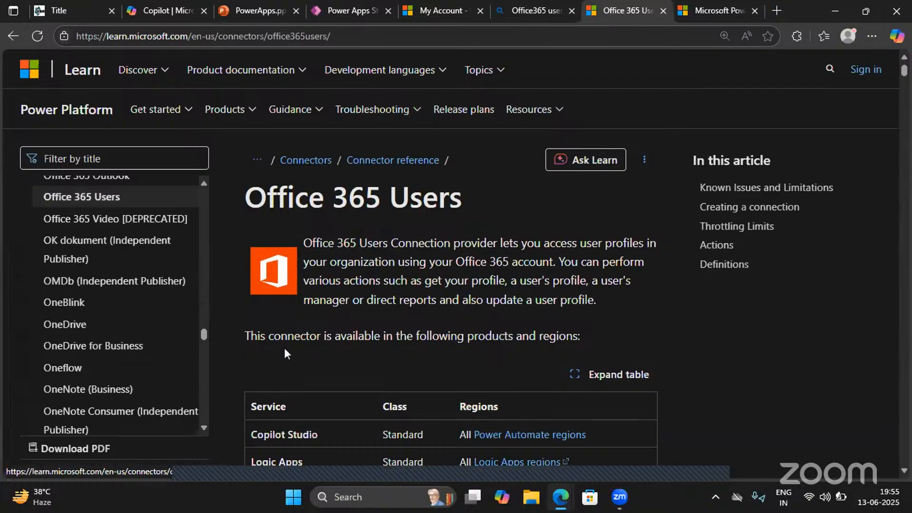
- Examine the Office 365 Users connector's known issues and actions, and open the parameters of Search for users (V2)
scroll(285, 348, down, 15)
scroll(286, 349, down, 5)
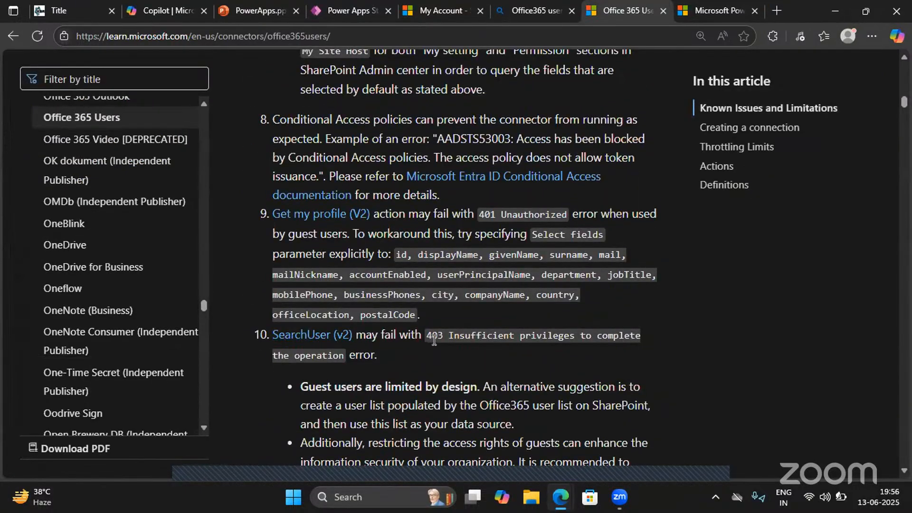
scroll(334, 378, down, 2)
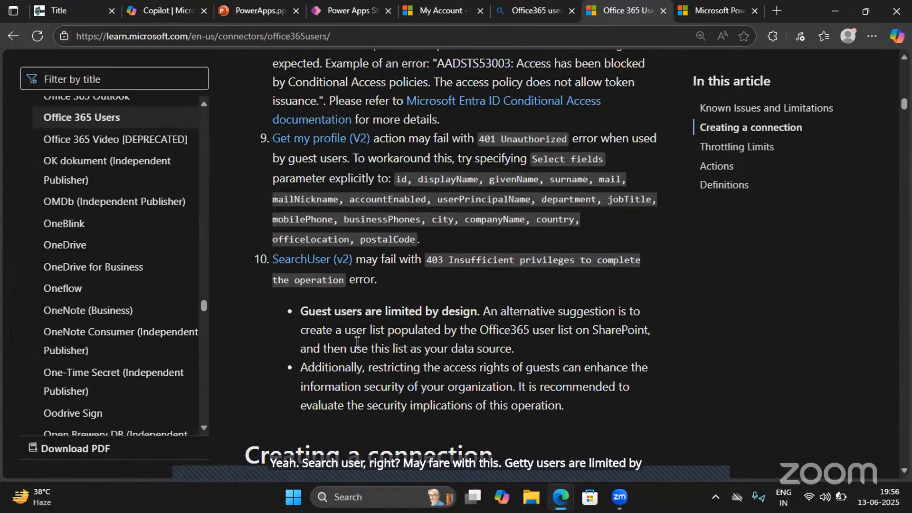
scroll(324, 368, down, 10)
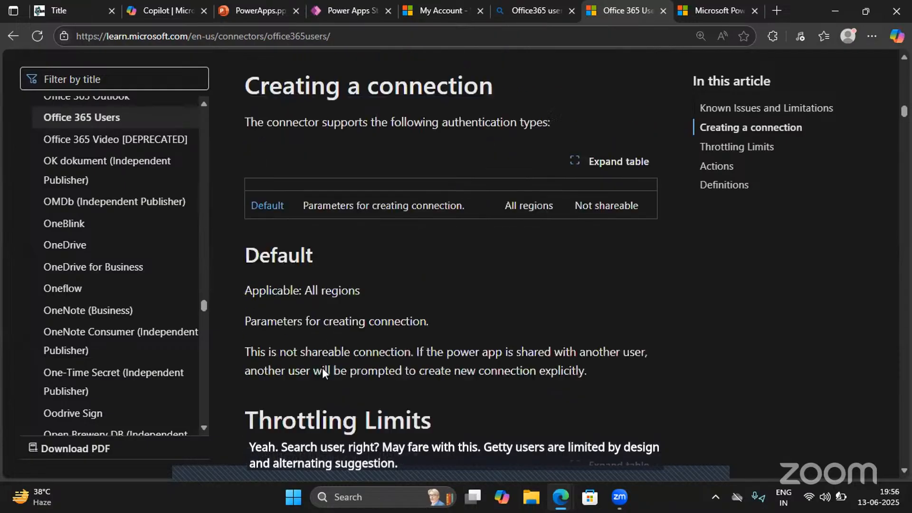
scroll(324, 369, down, 4)
scroll(324, 369, down, 6)
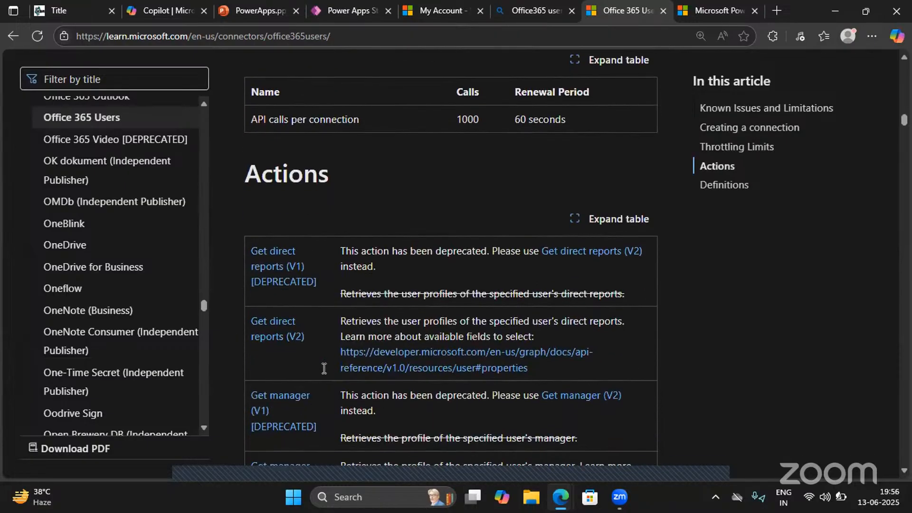
scroll(324, 368, down, 12)
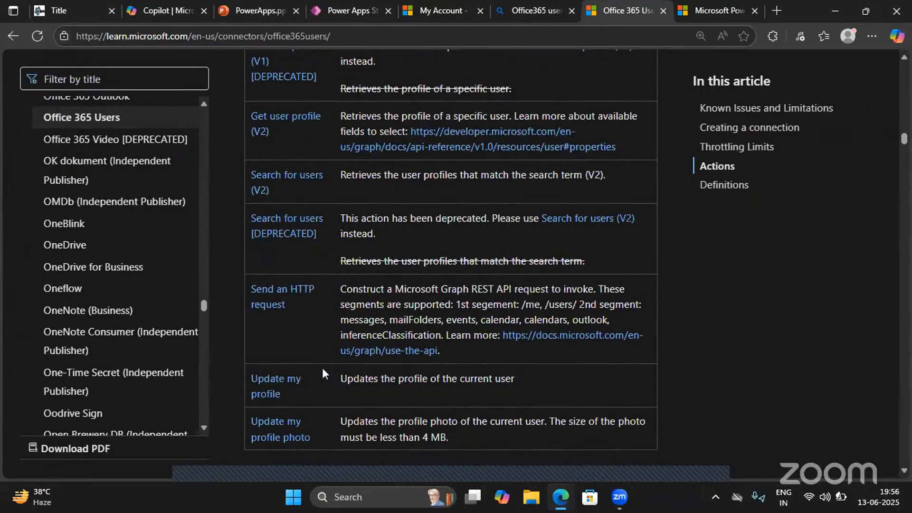
click(287, 177)
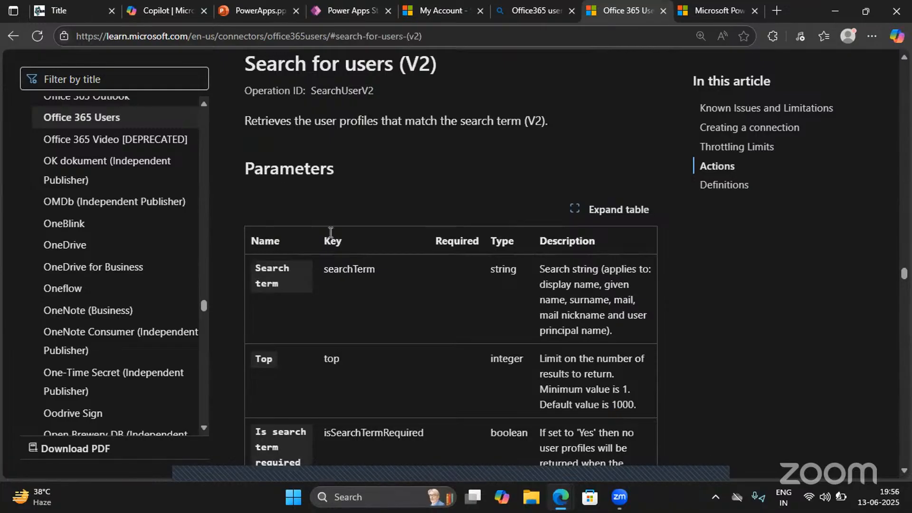
scroll(483, 293, down, 7)
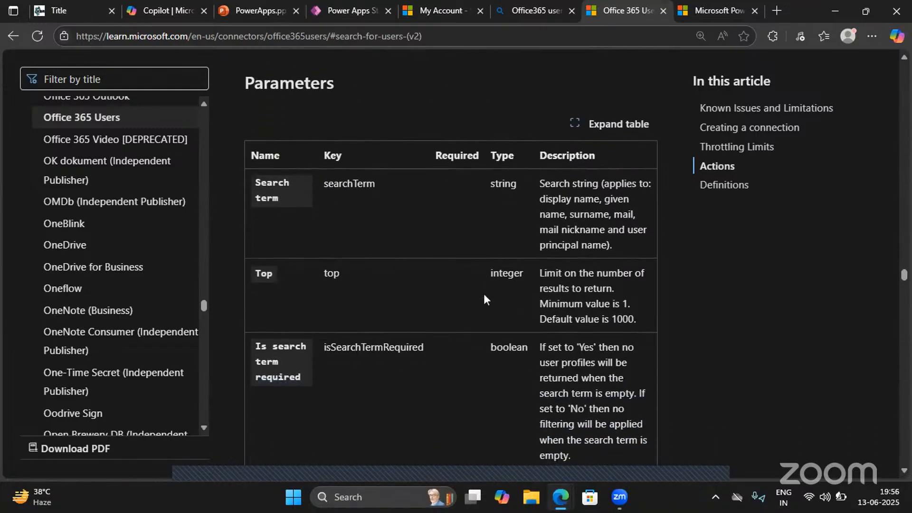
- Examine the parameters and return value of Search for users (V2) and the actions that follow it in the Office 365 Users article
scroll(484, 298, down, 9)
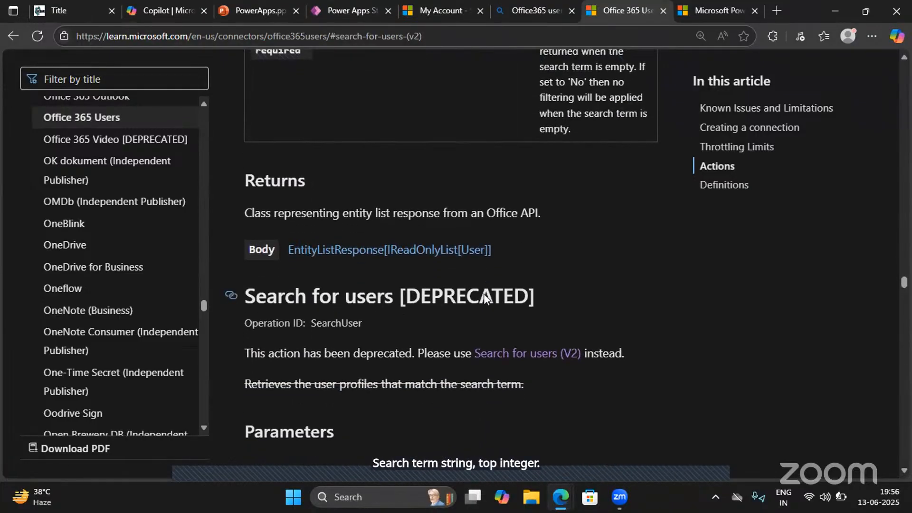
scroll(485, 298, down, 15)
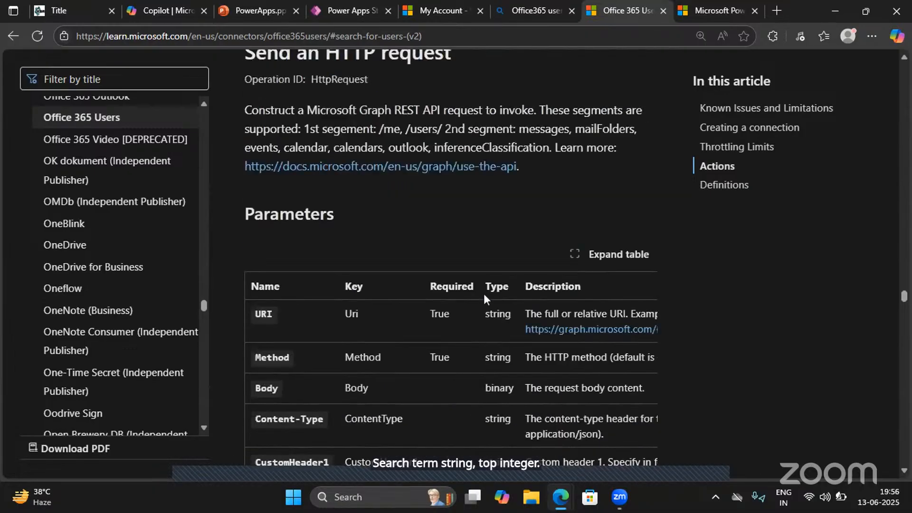
scroll(484, 295, down, 12)
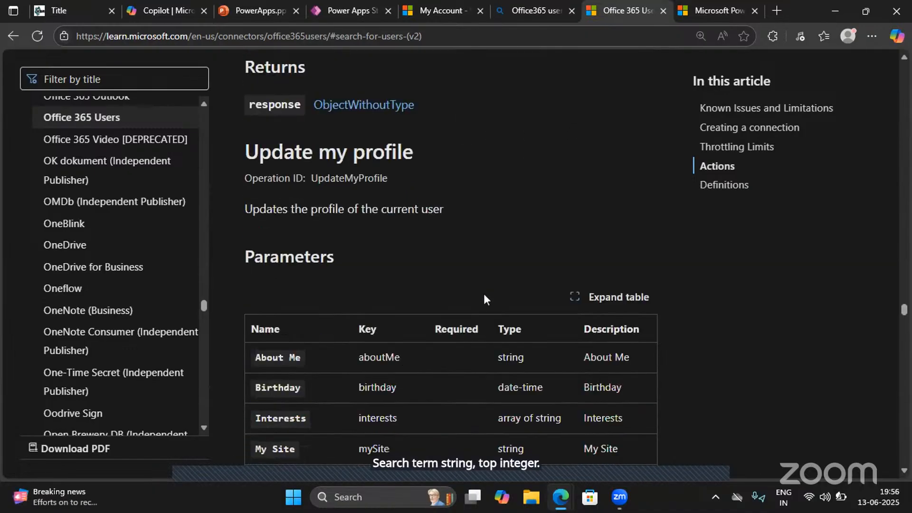
scroll(484, 293, down, 3)
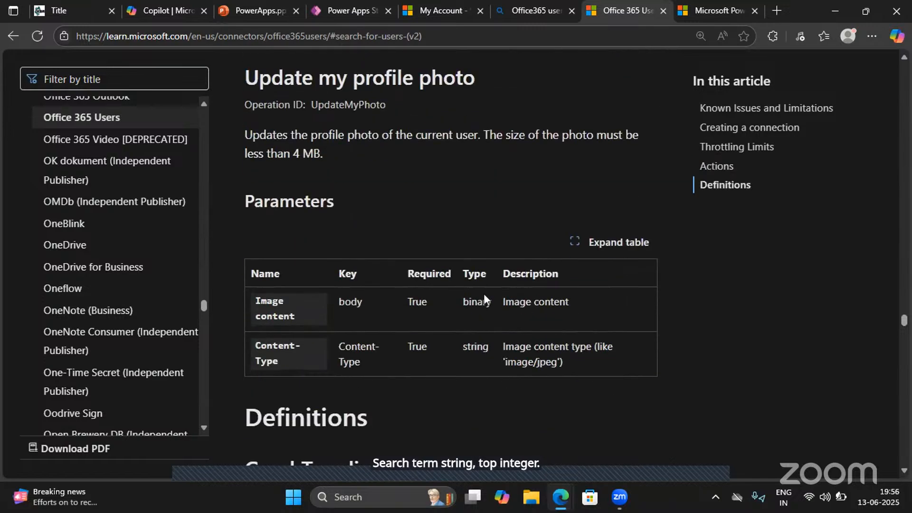
scroll(484, 294, up, 15)
scroll(483, 294, up, 10)
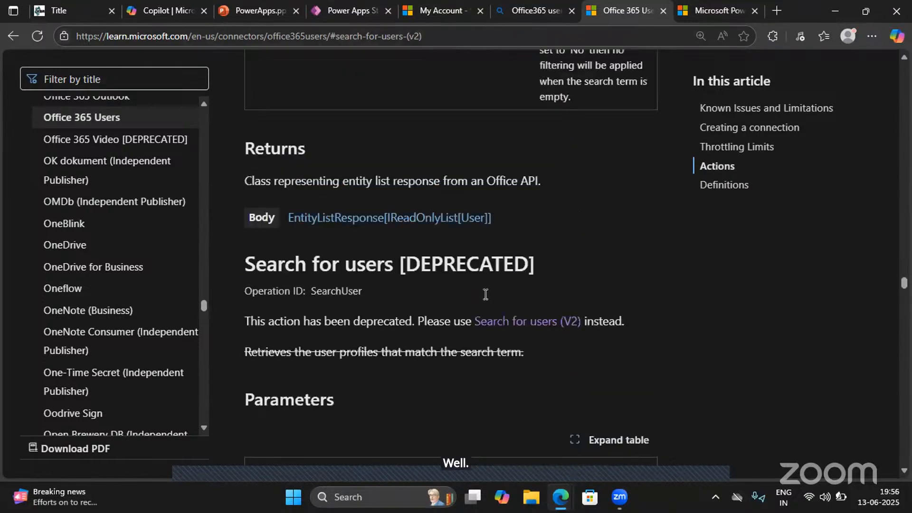
scroll(484, 297, up, 3)
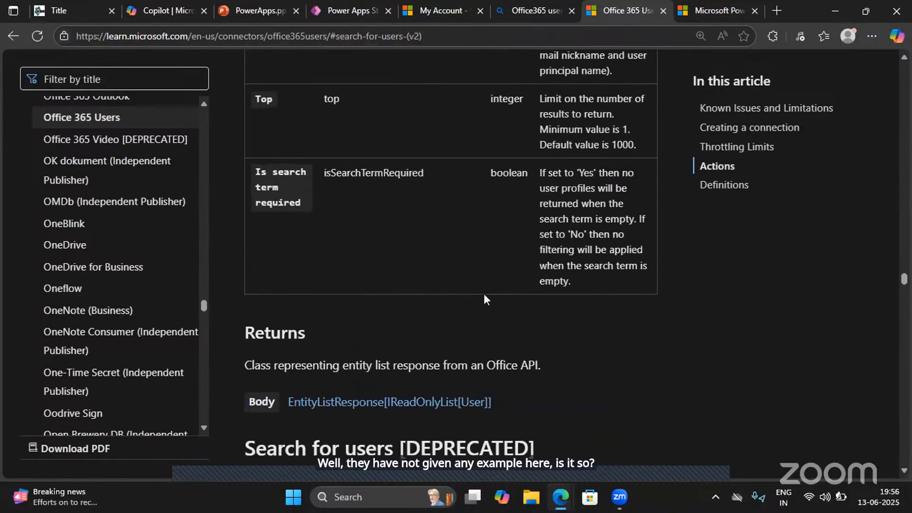
scroll(484, 293, up, 5)
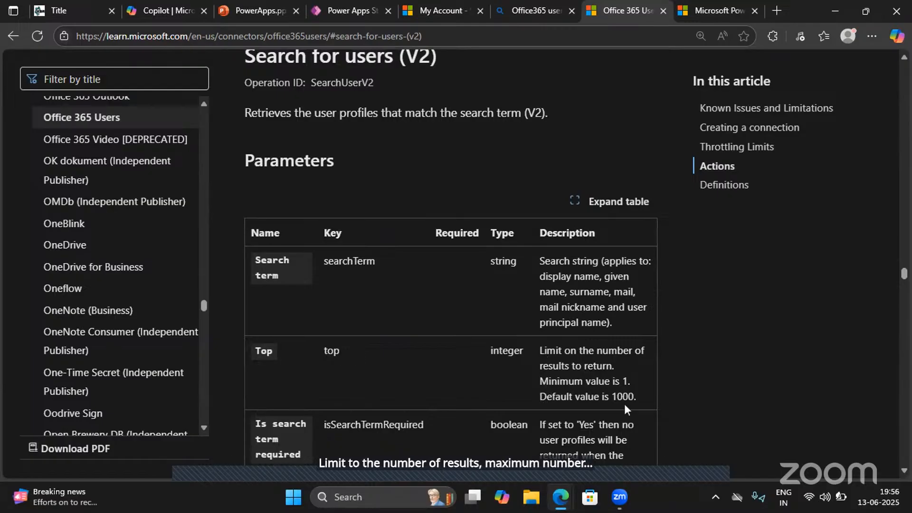
scroll(546, 420, down, 2)
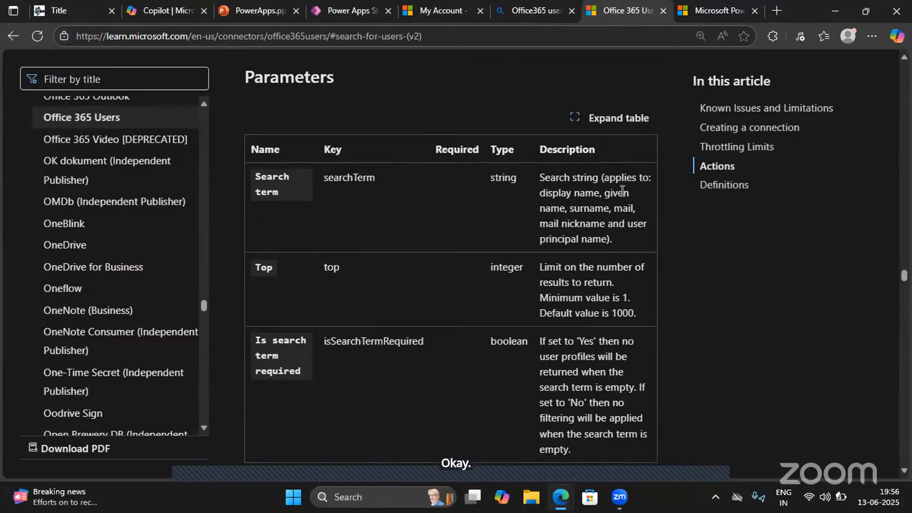
scroll(540, 216, up, 3)
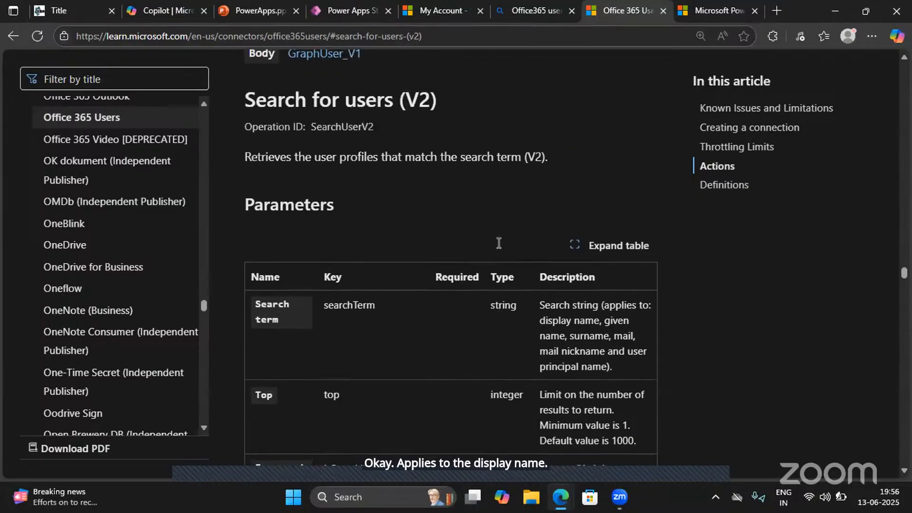
- Switch to the Power Apps editor and replace SearchUser with SearchUserV2 in the Reporting Manager field's Default formula
click(338, 11)
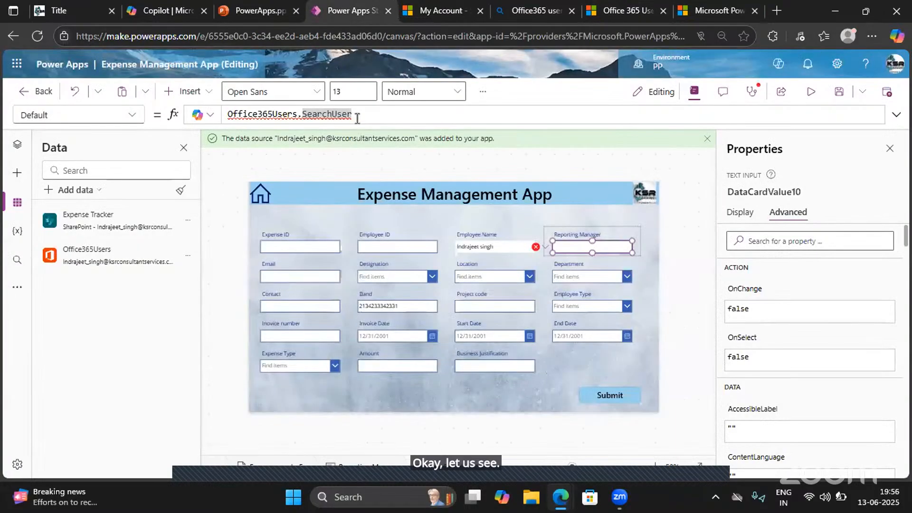
click(358, 118)
key(BackSpace)
key(BackSpace)
key(BackSpace)
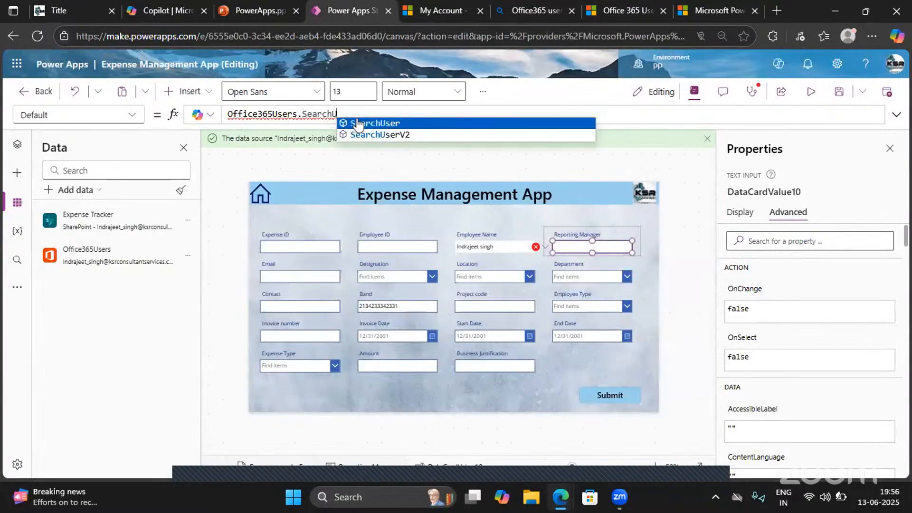
click(357, 134)
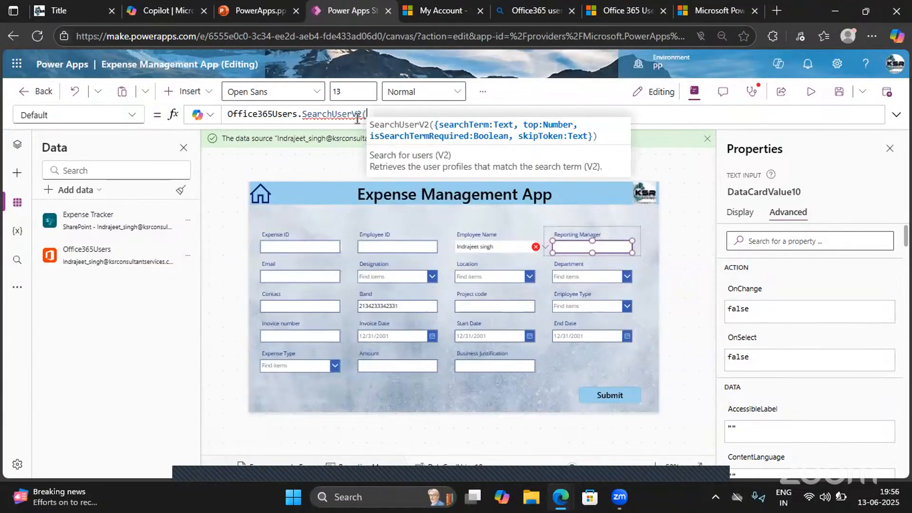
- Enter the manager's name in quotation marks as the search term inside SearchUserV2
text(Man)
key(BackSpace)
key(BackSpace)
key(BackSpace)
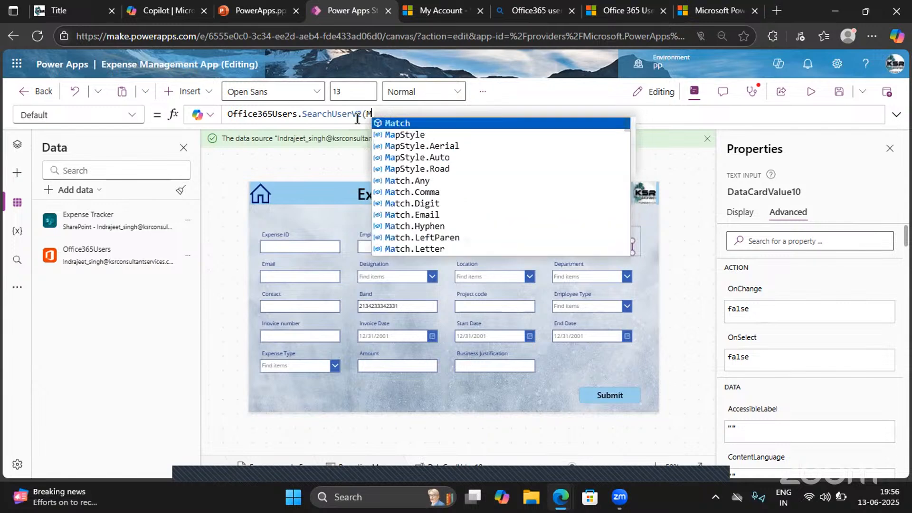
text(")
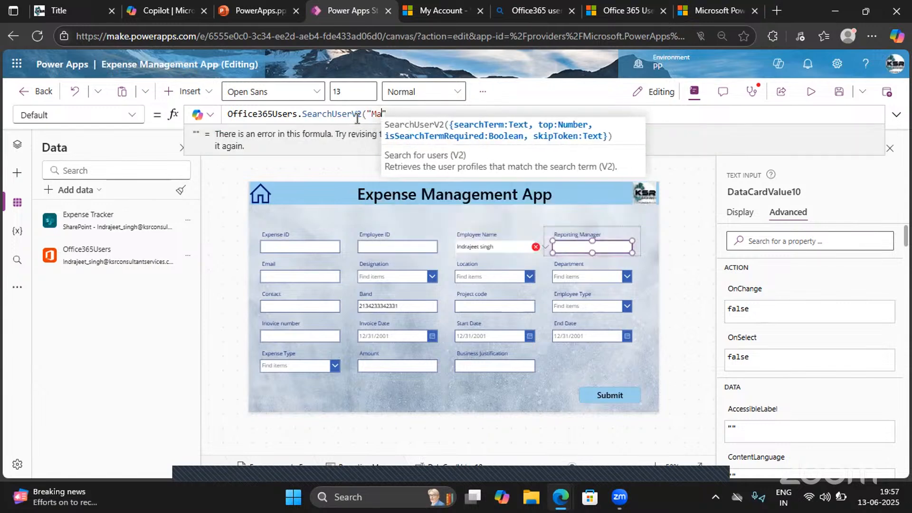
text(Mani",)
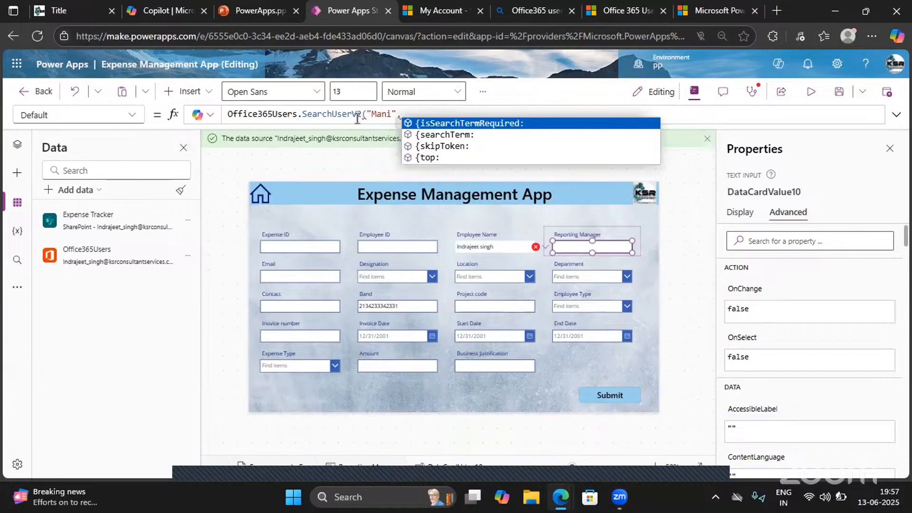
- Try adding {top:(1)} as a second argument to SearchUserV2 and close the formula
key(Down)
key(Down)
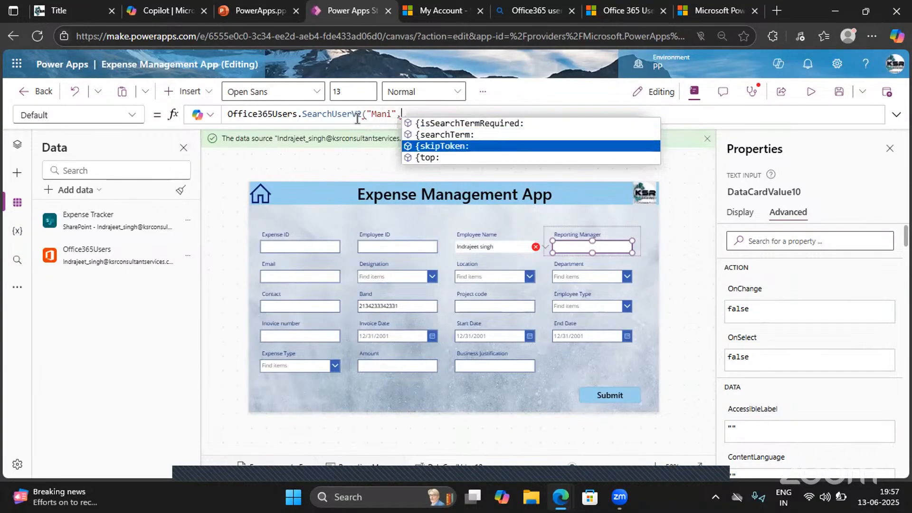
key(Down)
key(Tab)
text(()
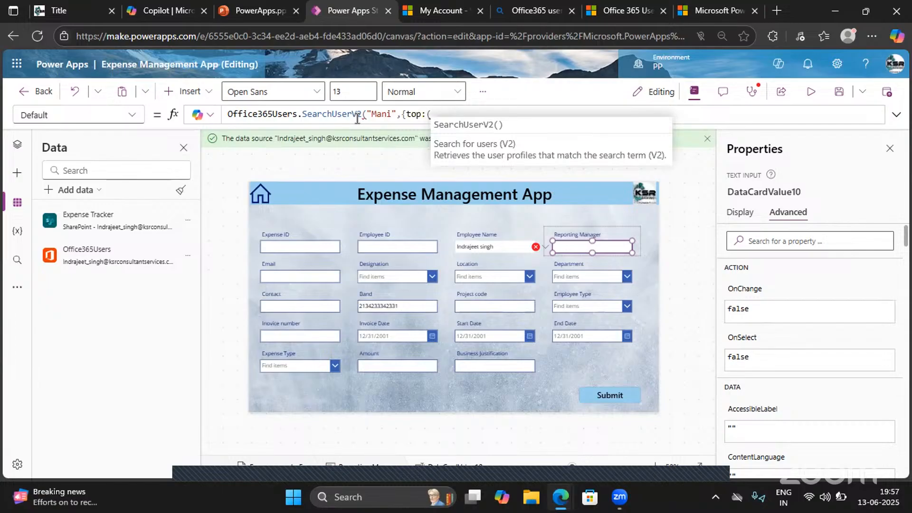
text(1))
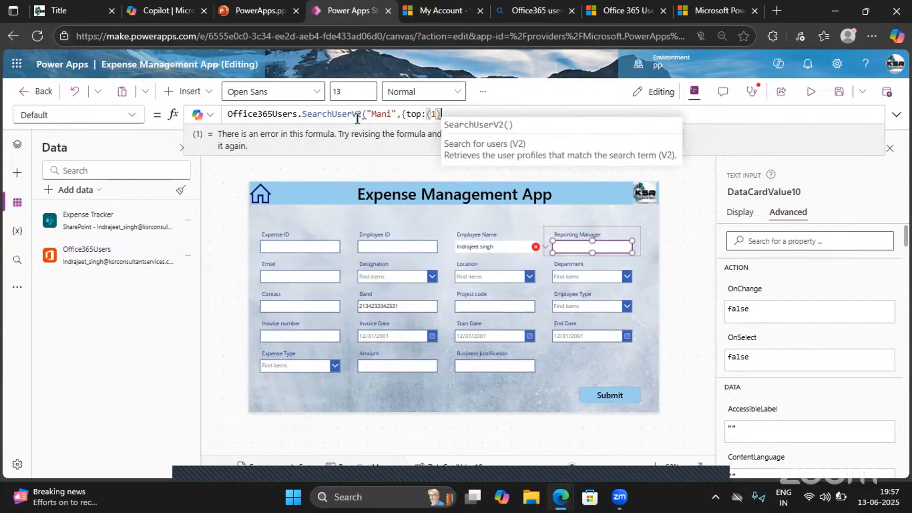
text(}))
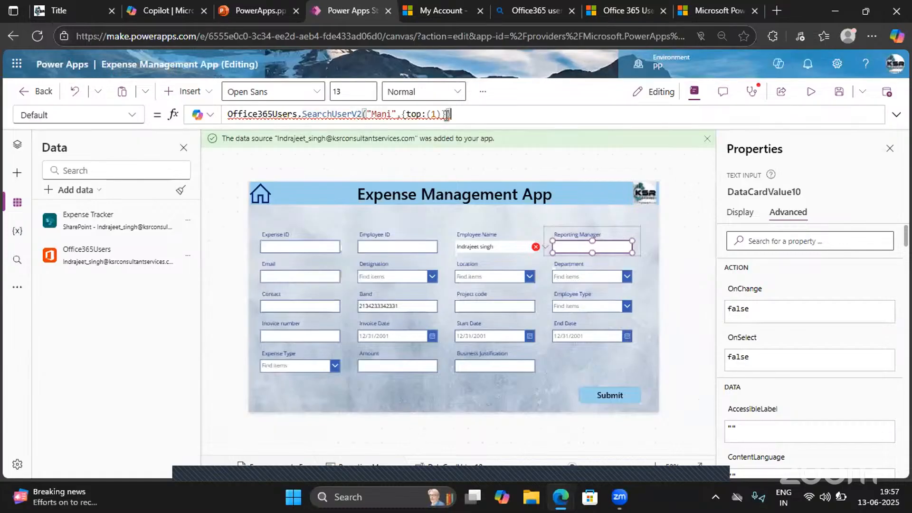
- Remove the top argument from SearchUserV2 and close the formula after the quoted name
mouse_move(448, 114)
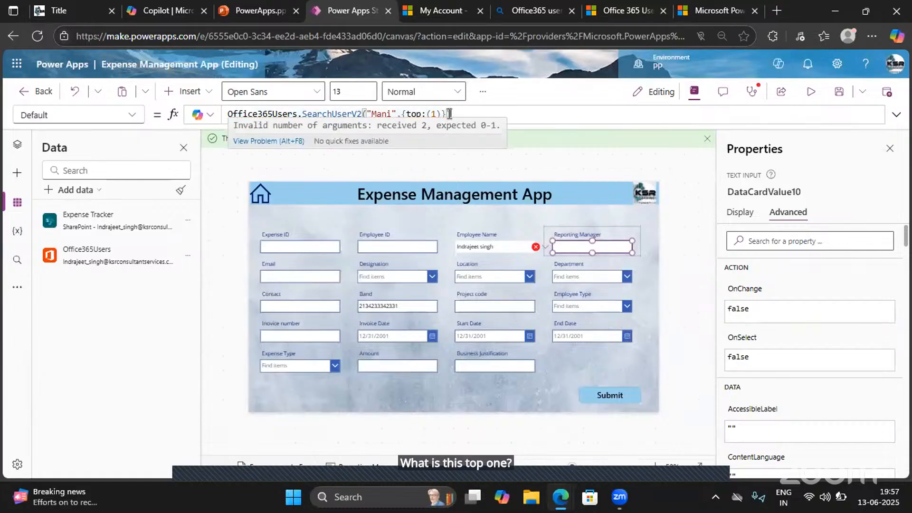
drag(450, 114, 403, 113)
key(BackSpace)
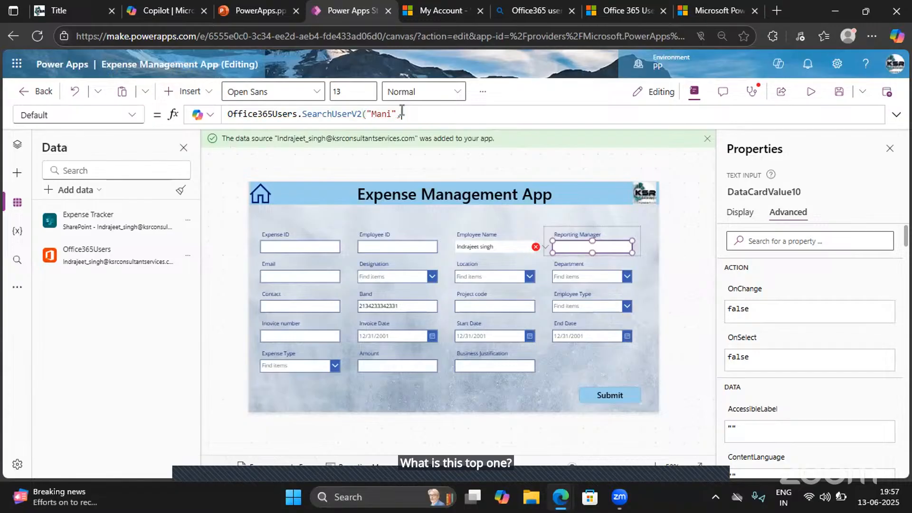
text())
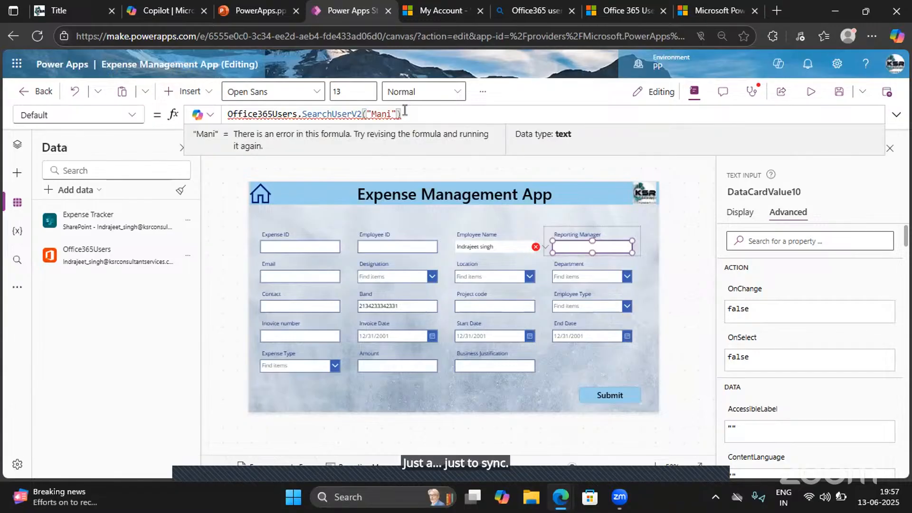
- Inspect the error details of the SearchUserV2 formula in the Reporting Manager field
drag(414, 116, 213, 114)
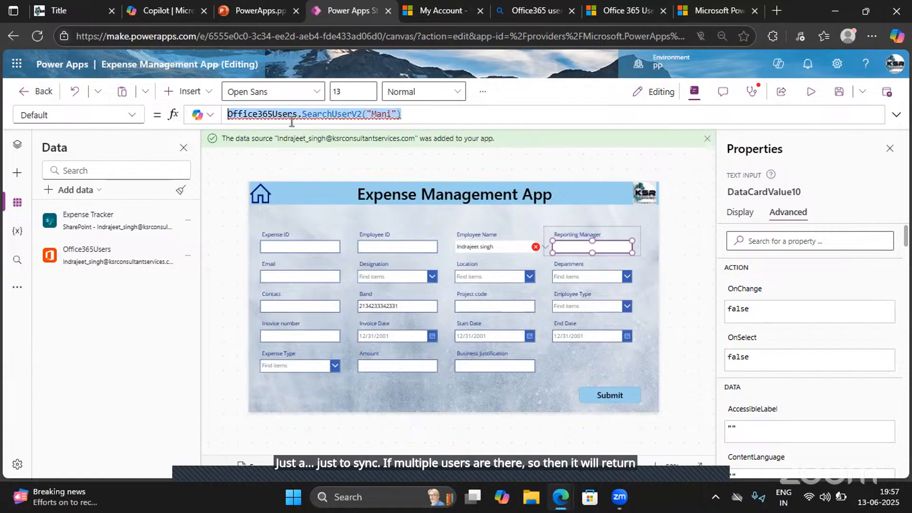
mouse_move(323, 123)
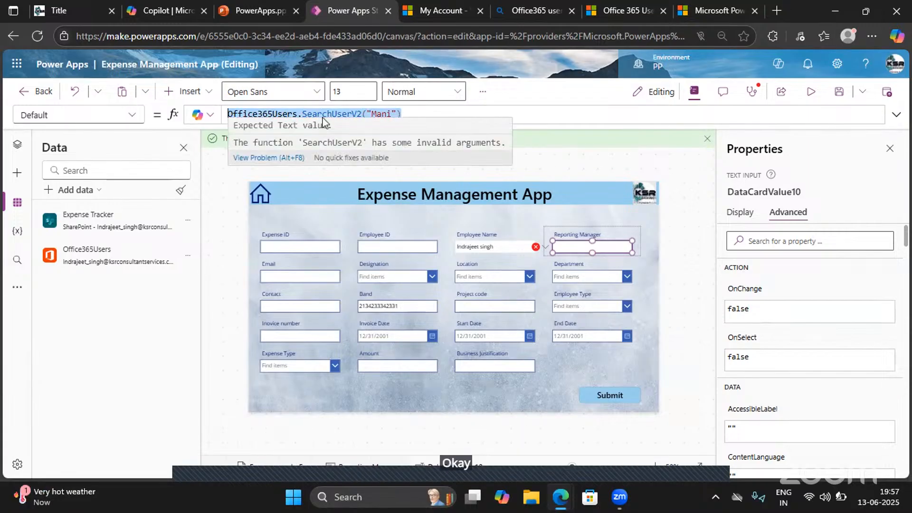
click(405, 111)
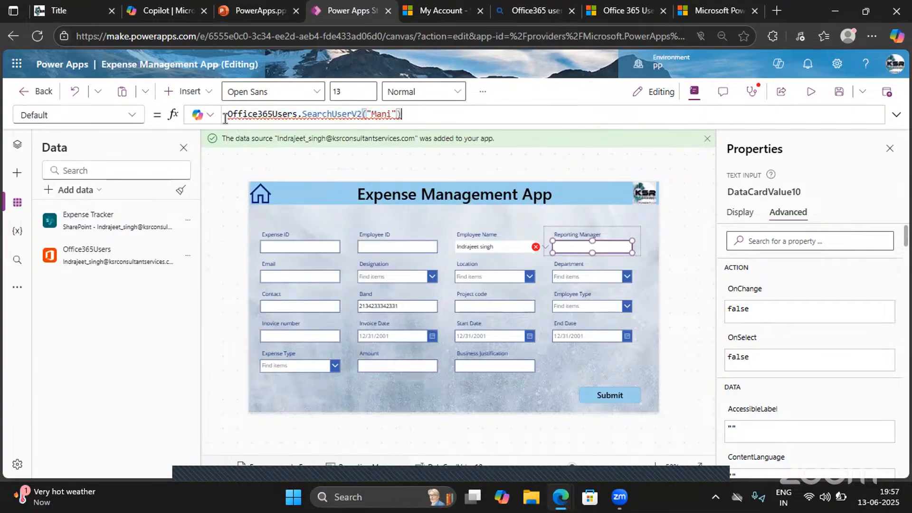
drag(226, 119, 233, 114)
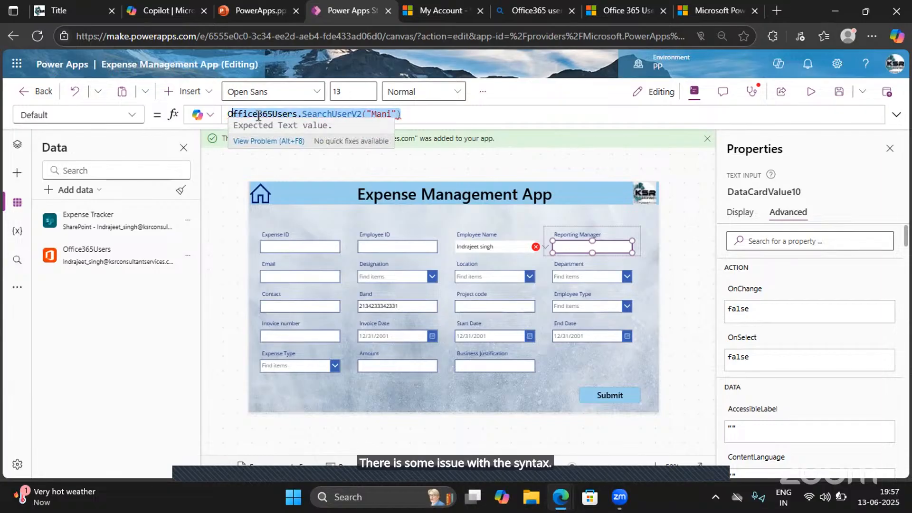
click(421, 116)
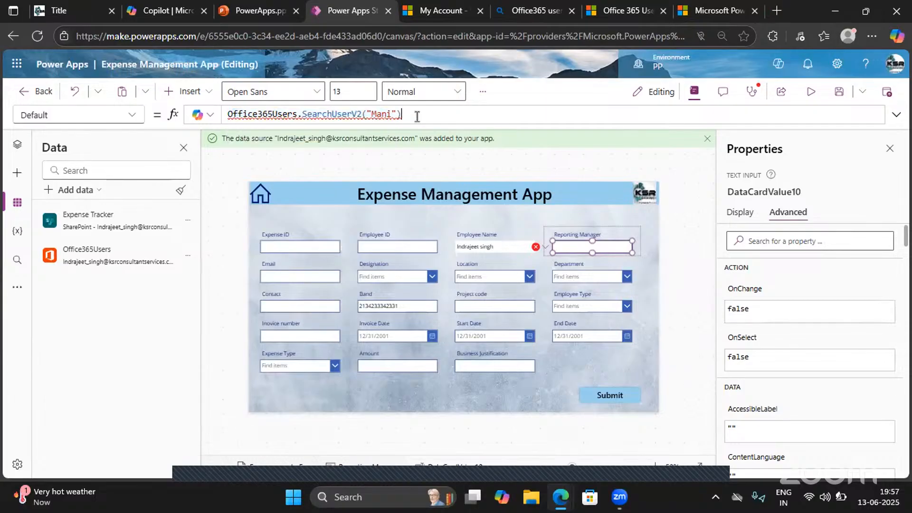
- Switch to the Office 365 Users article and review Get user profile (V2) and the Search for users (V2) parameters
click(732, 9)
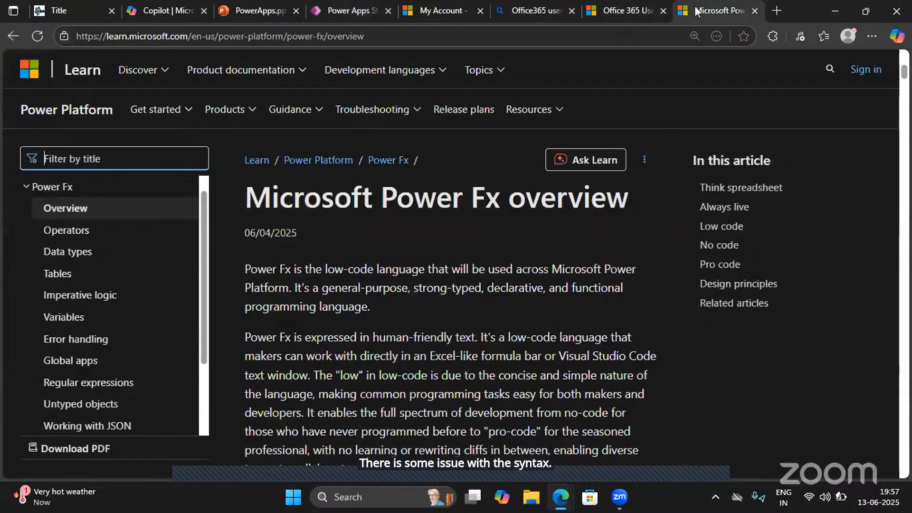
click(641, 9)
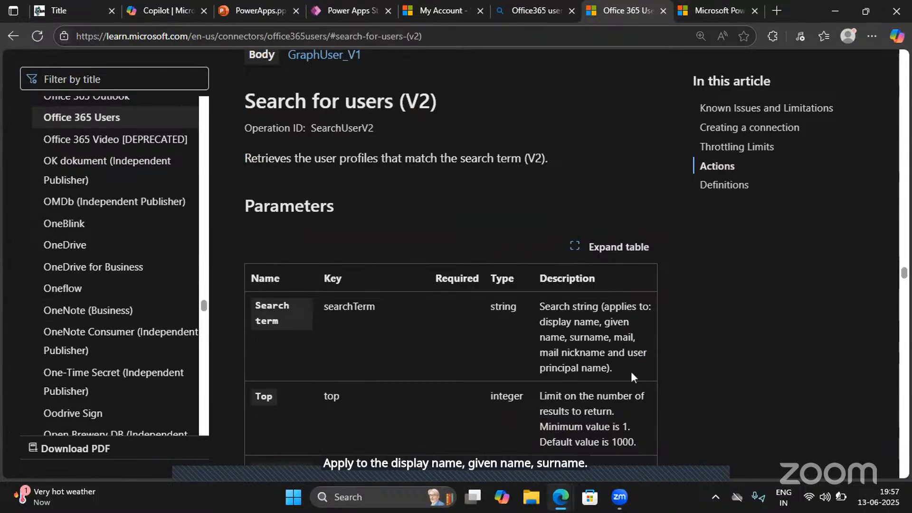
scroll(504, 315, up, 5)
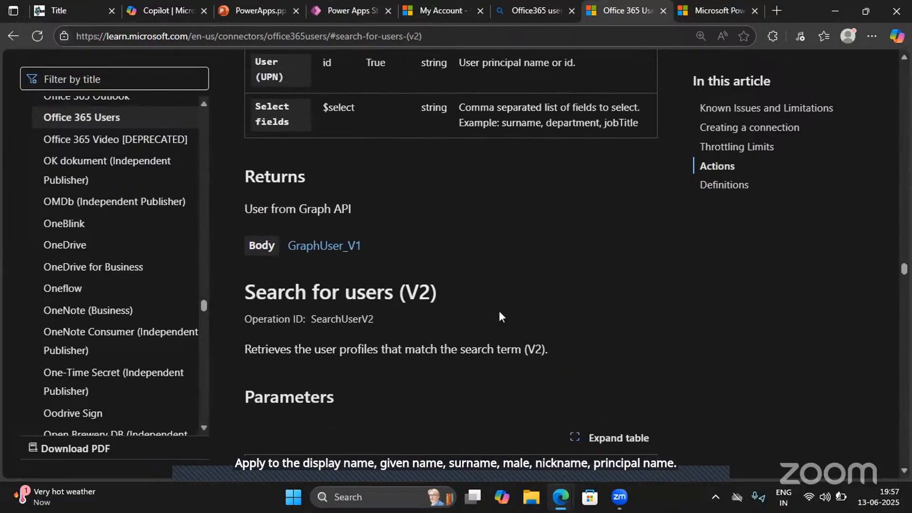
scroll(499, 316, up, 7)
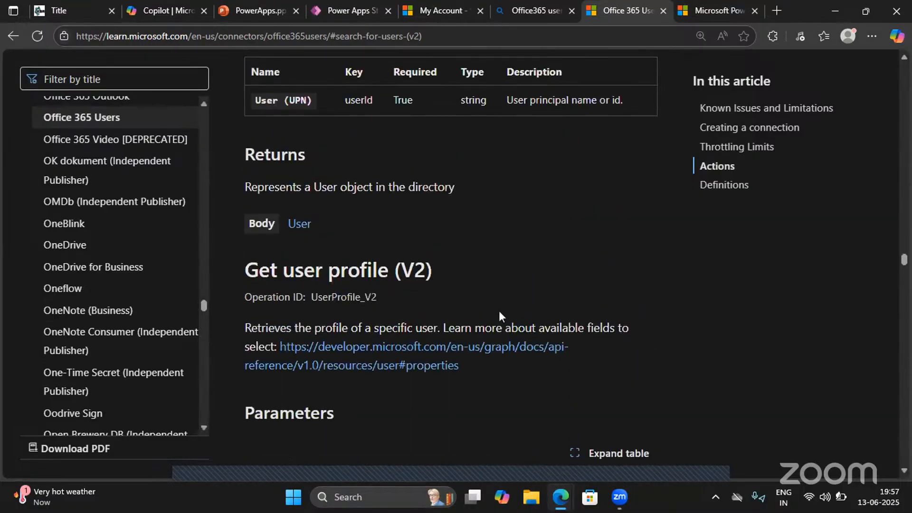
scroll(499, 316, down, 5)
scroll(499, 311, down, 10)
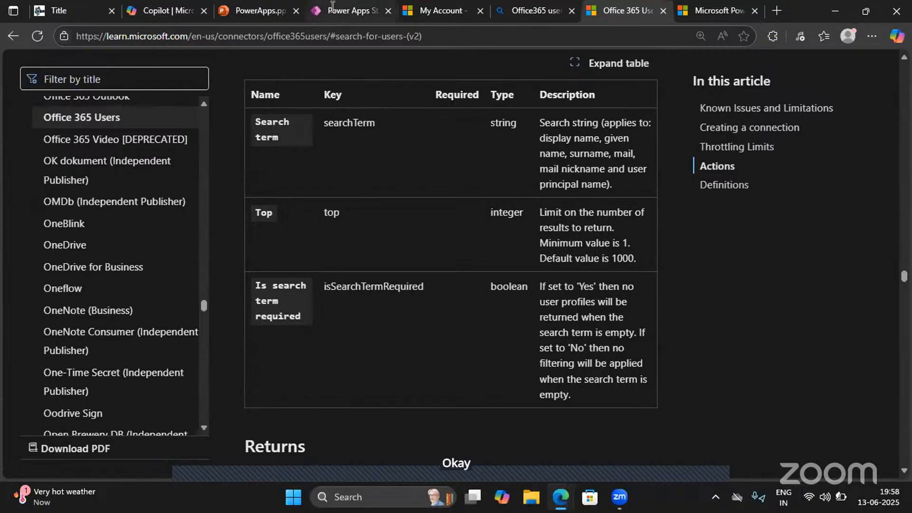
- Return to the Power Apps editor, select the whole Default formula and show the app's tree view
click(349, 5)
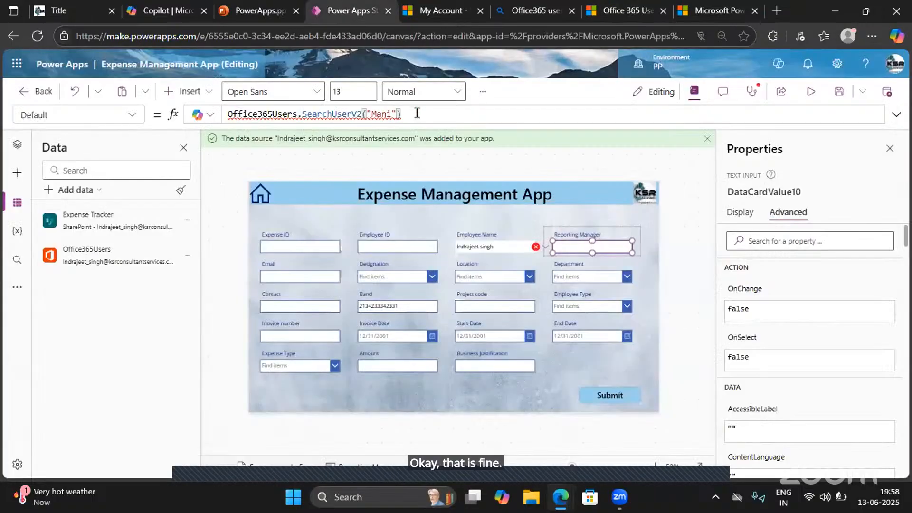
key(ctrl+a)
key(ctrl+c)
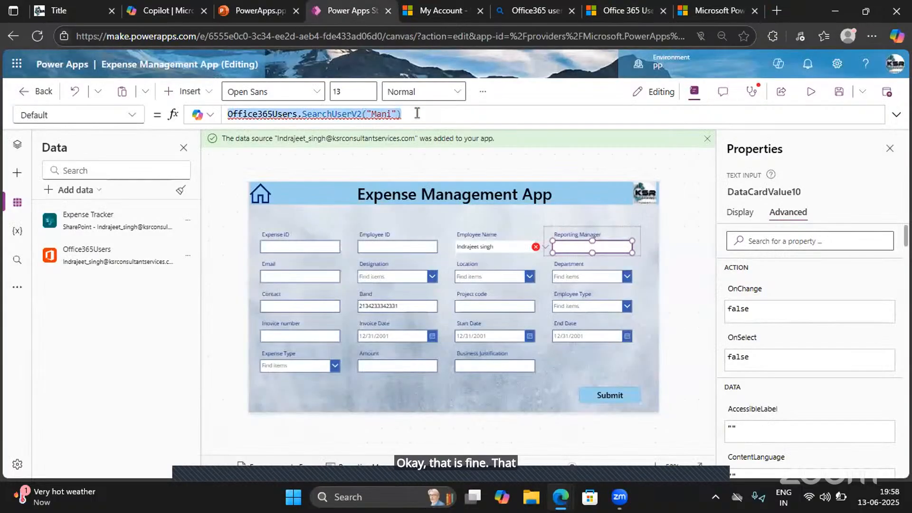
click(22, 154)
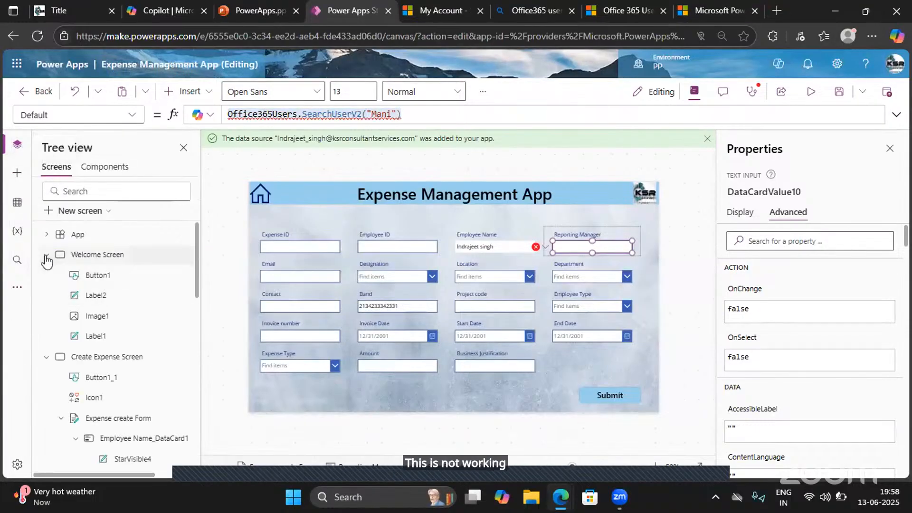
- Collapse the existing screens in the tree view and add a new blank screen to the app
click(46, 276)
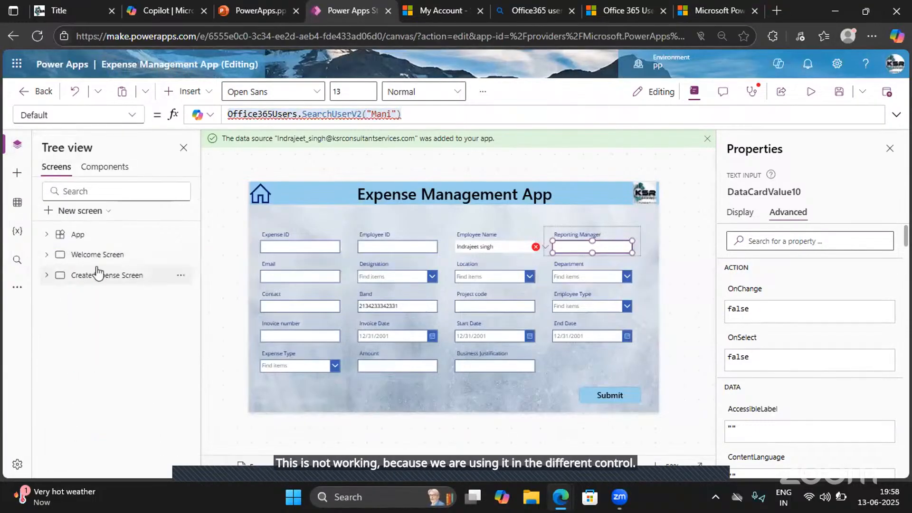
click(94, 220)
click(148, 115)
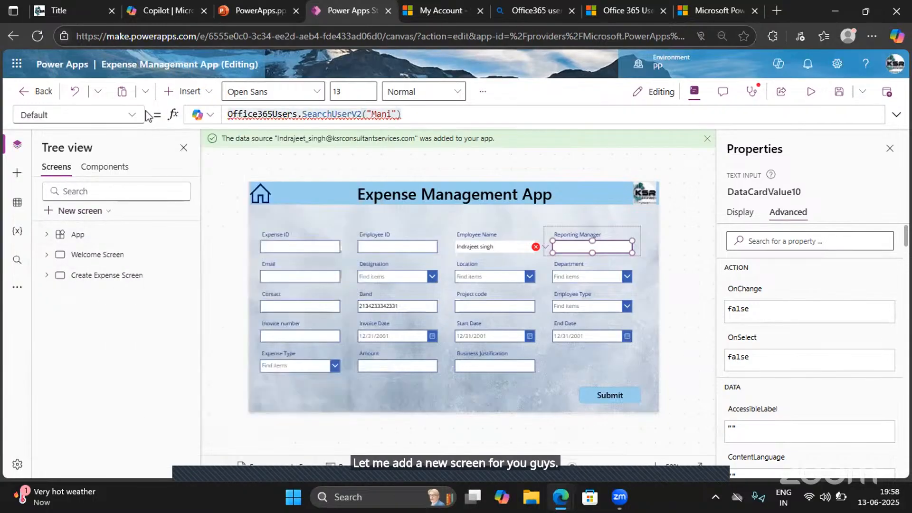
- Find the Data table control by searching for table and insert it on the new blank screen
click(195, 92)
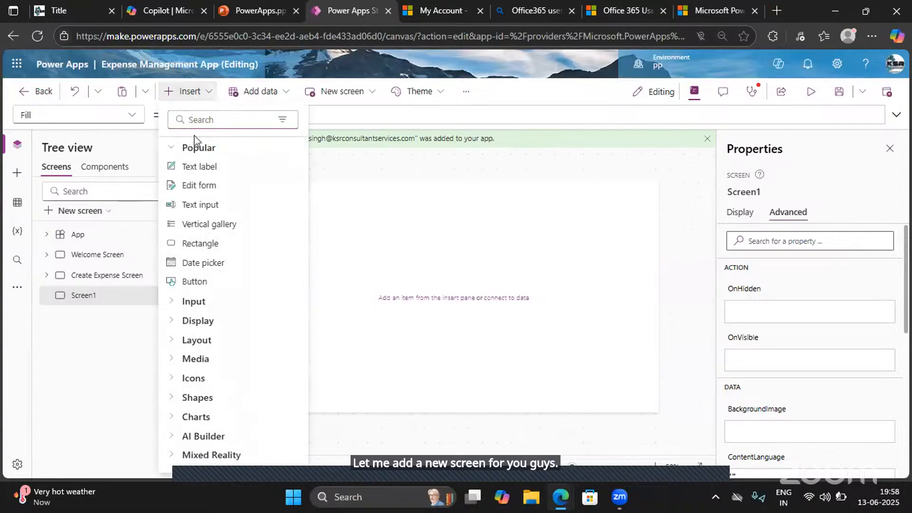
click(194, 119)
text(tavle)
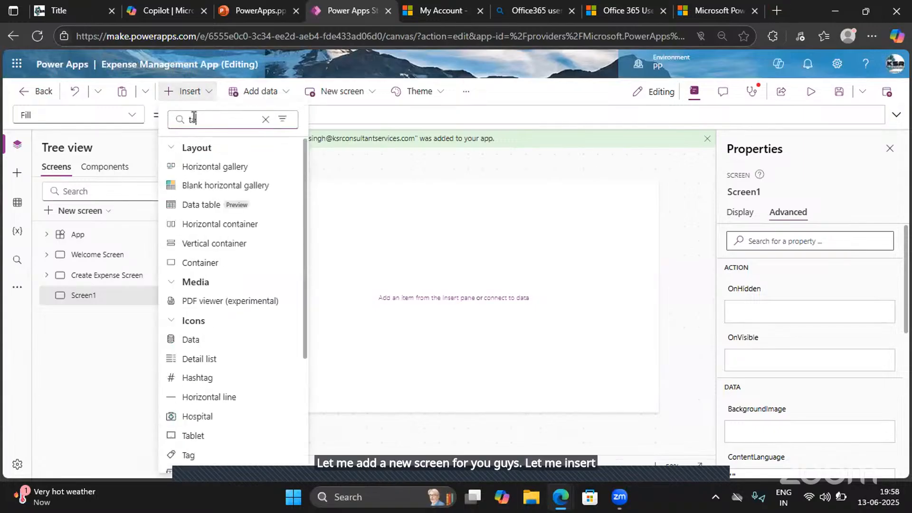
key(BackSpace)
key(BackSpace)
key(BackSpace)
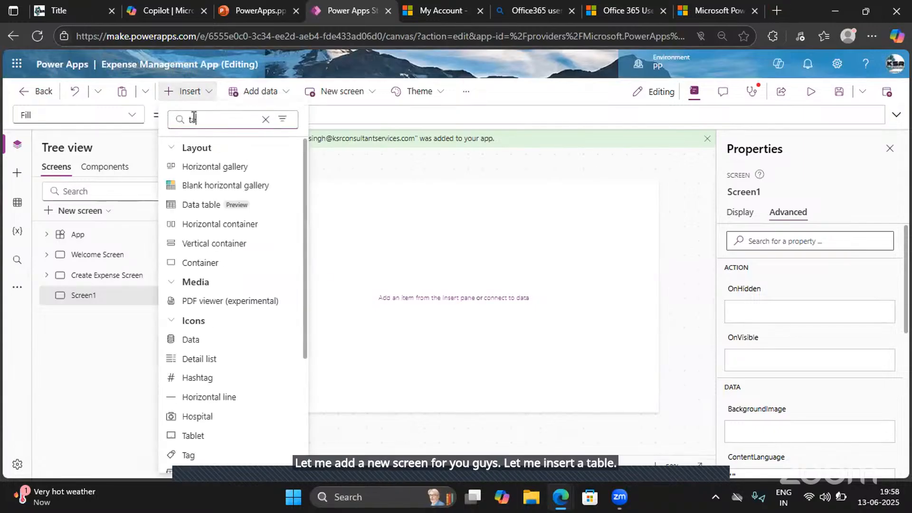
text(ble)
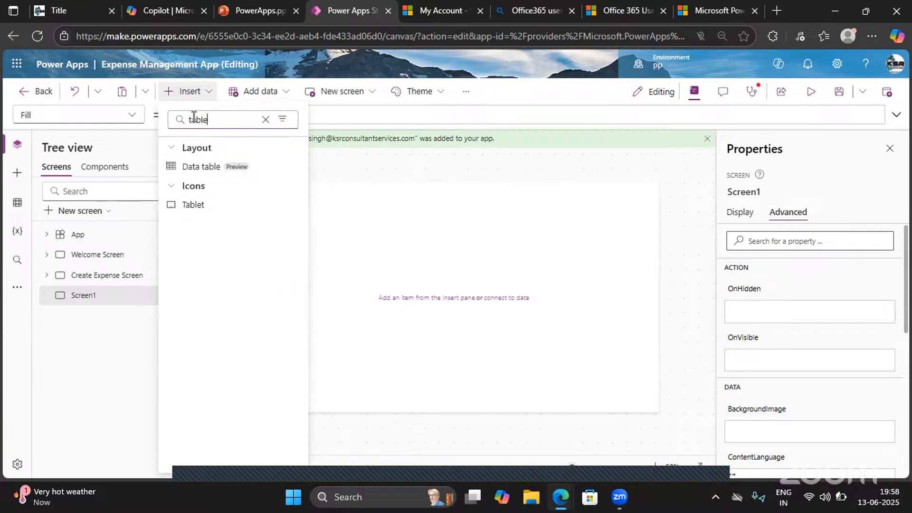
click(213, 169)
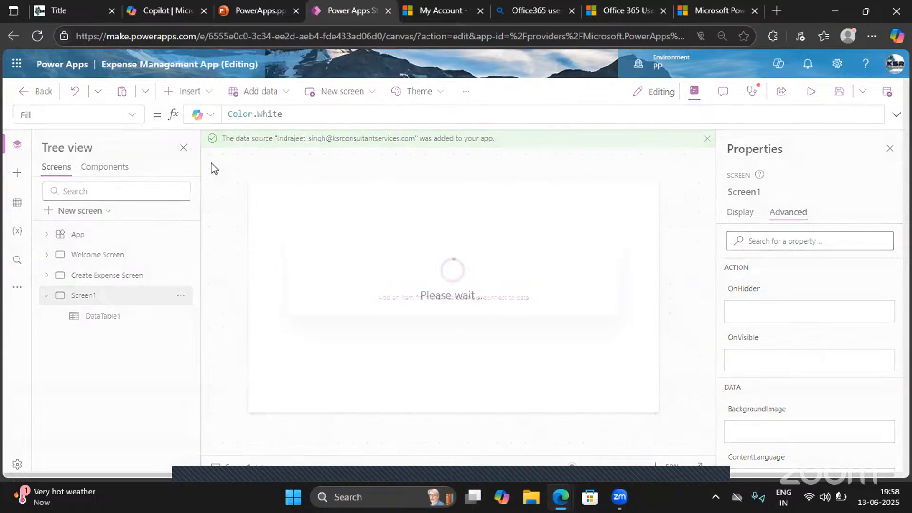
- Paste the copied Office365Users.SearchUserV2 formula into the data table's Items property and strip its argument back to the opening parenthesis
click(252, 114)
key(ctrl+v)
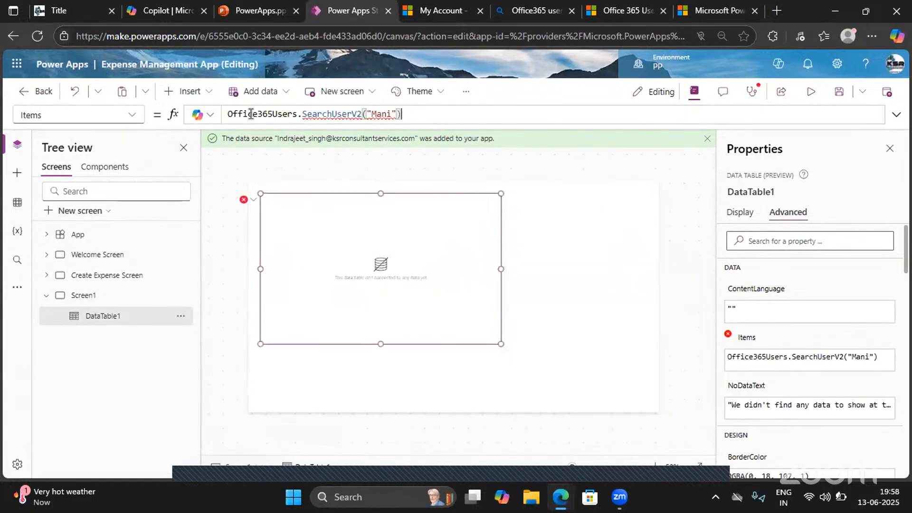
key(BackSpace)
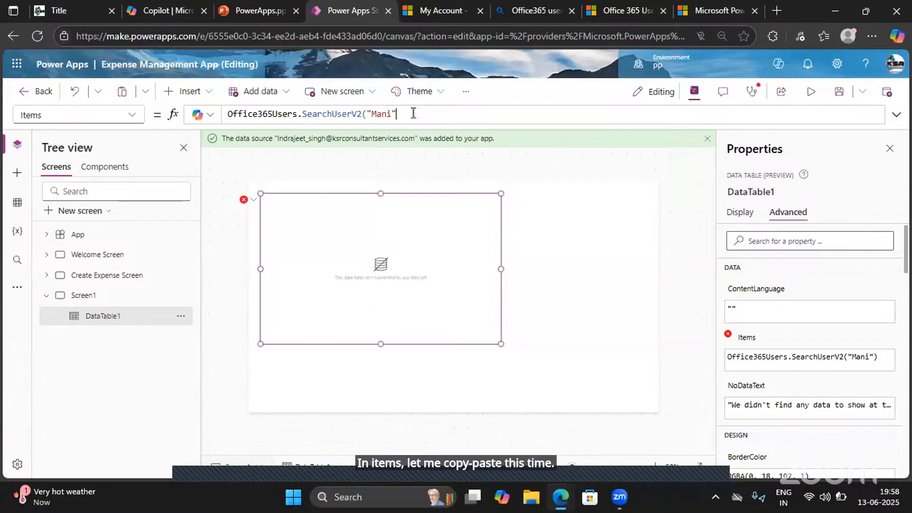
key(BackSpace)
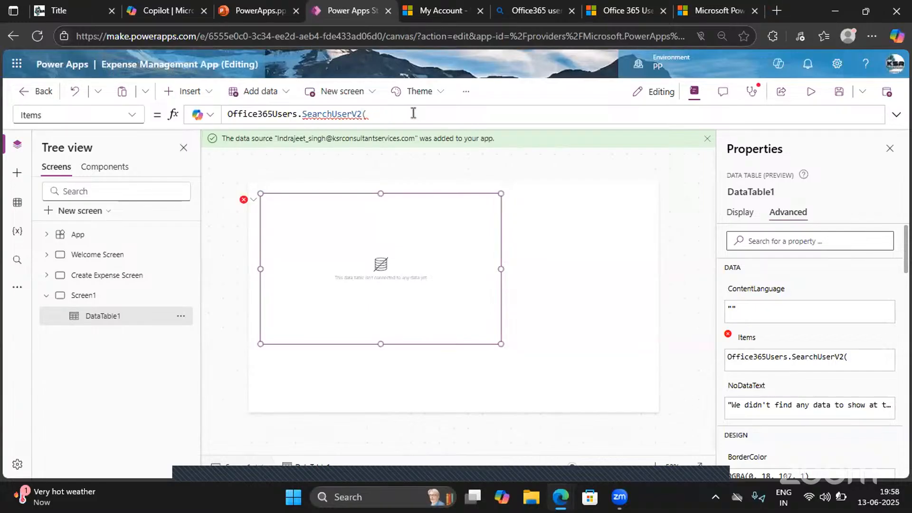
key(BackSpace)
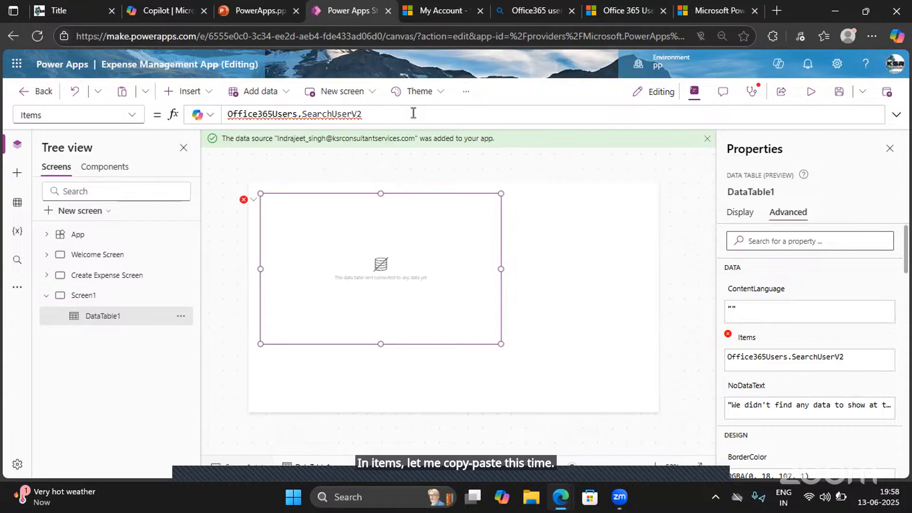
text(()
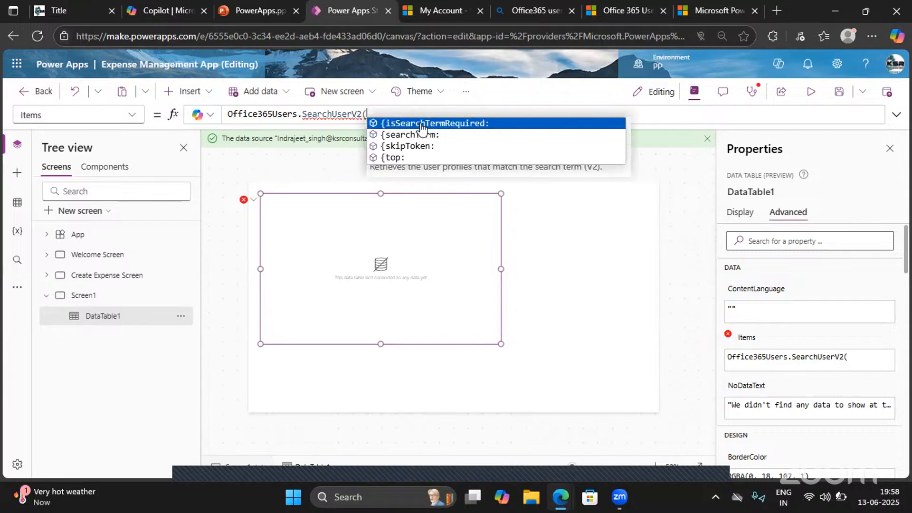
- Try Office365Users.SearchUser in the table's Items formula with the quoted first name and 1 as arguments
key(BackSpace)
key(BackSpace)
key(BackSpace)
key(BackSpace)
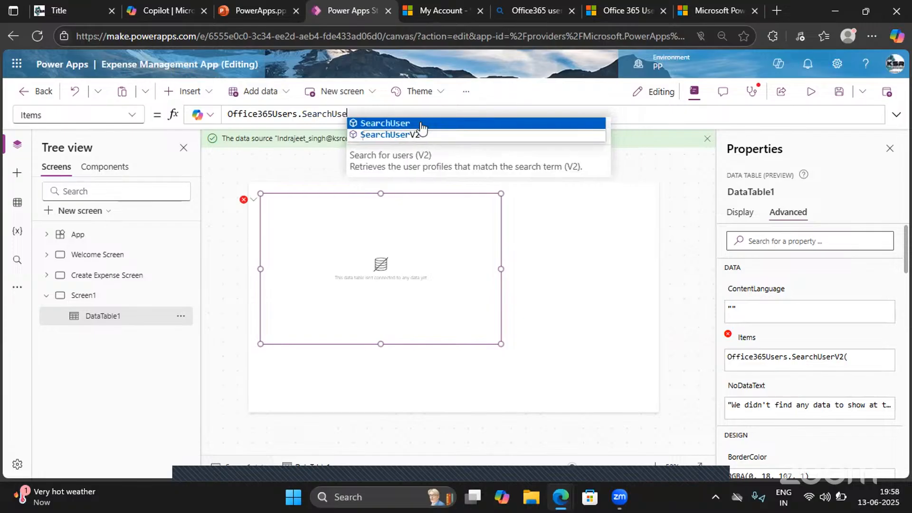
click(419, 122)
text(")
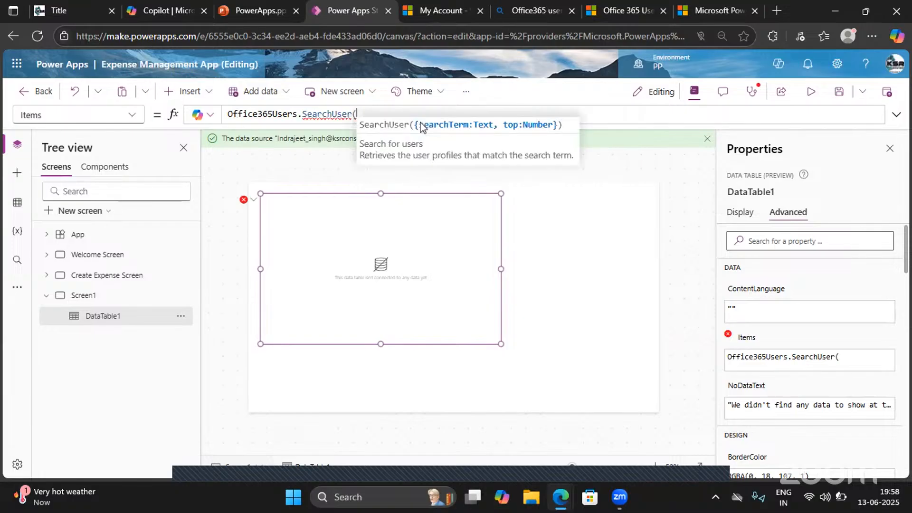
text(Mani)
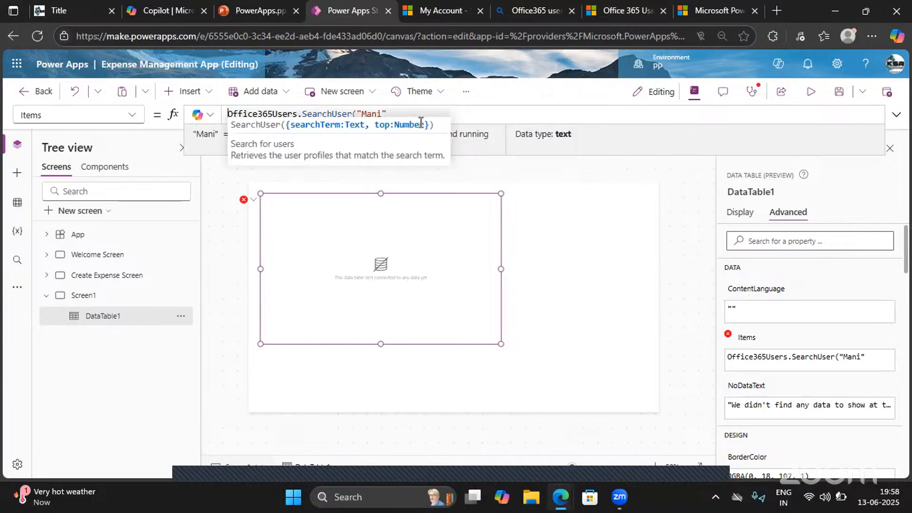
key(Home)
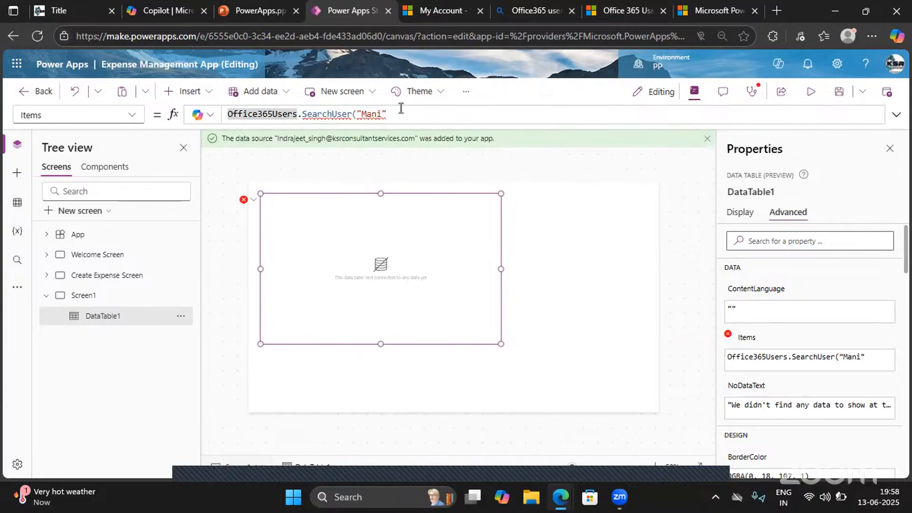
key(End)
text(,1))
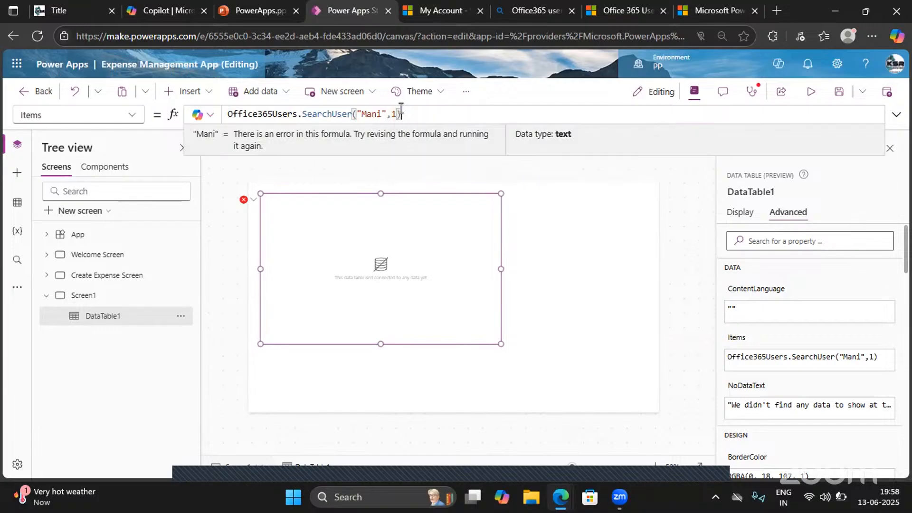
- Remove the second argument 1 from the SearchUser formula and inspect the error details of the name argument
mouse_move(378, 113)
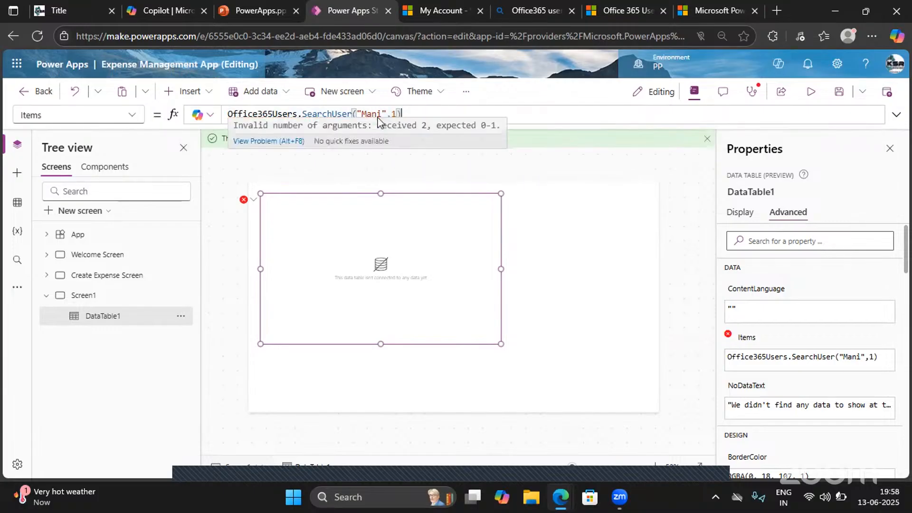
click(396, 113)
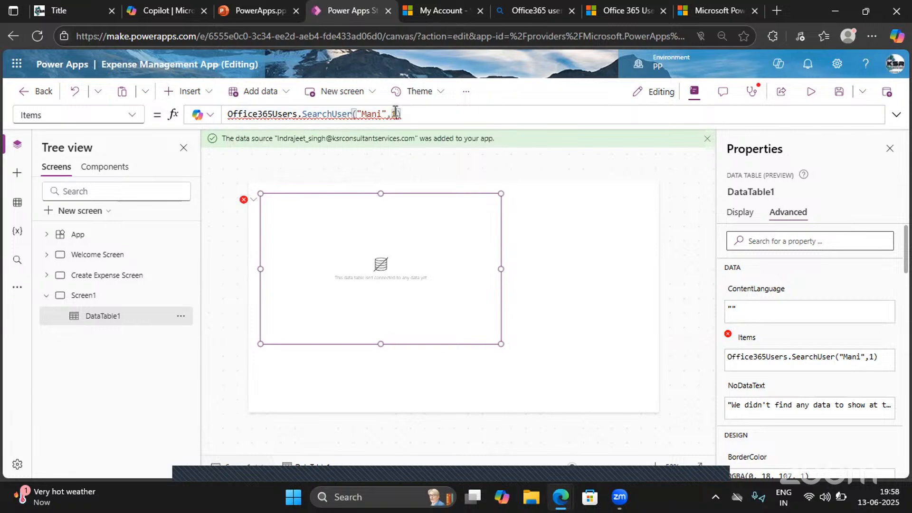
key(BackSpace)
key(BackSpace)
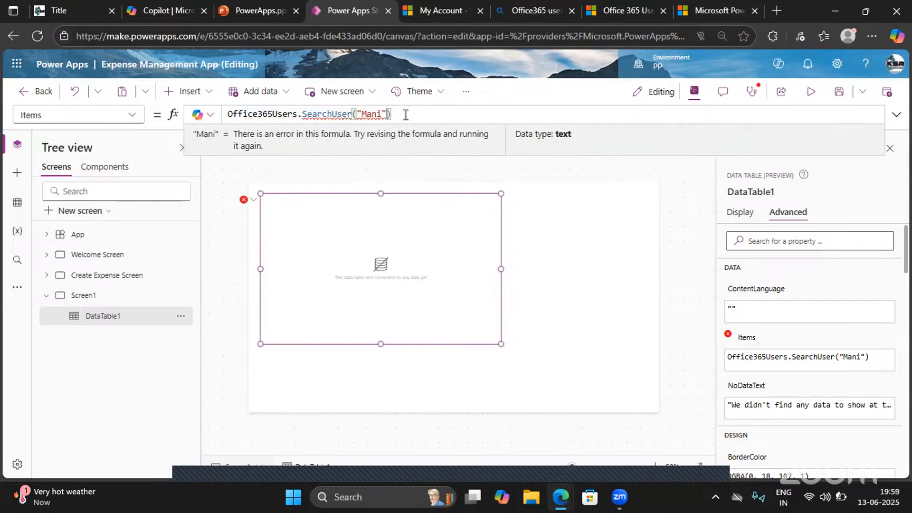
mouse_move(372, 118)
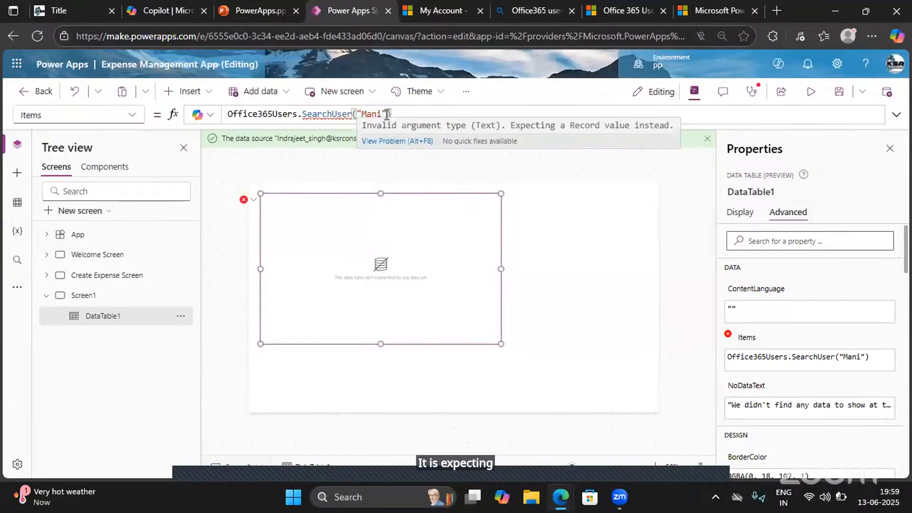
- Switch to the Office 365 Users article and examine the parameters of Search for users [DEPRECATED], especially the search term's type
drag(387, 114, 357, 116)
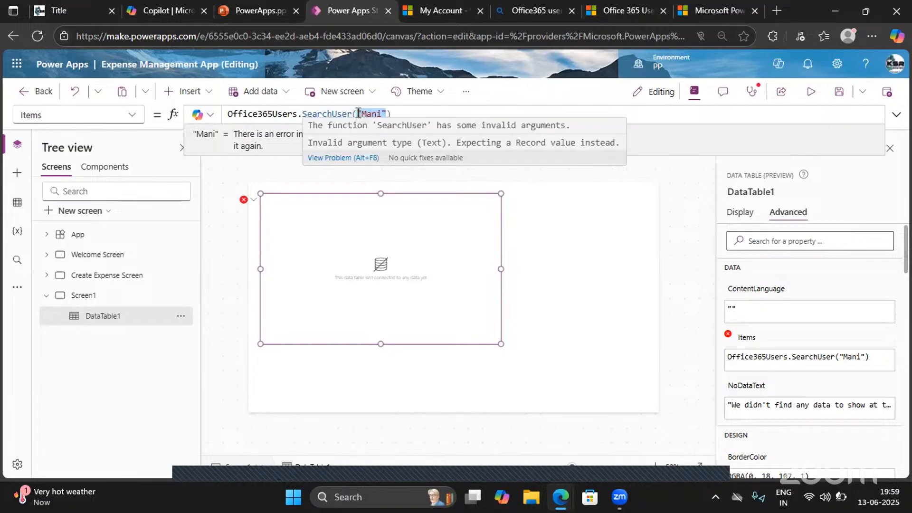
click(603, 6)
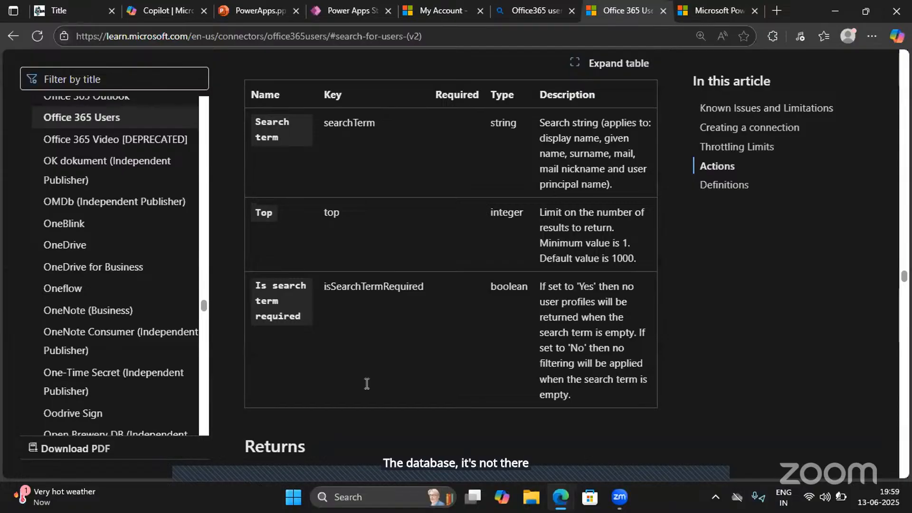
scroll(367, 383, down, 5)
scroll(367, 383, down, 6)
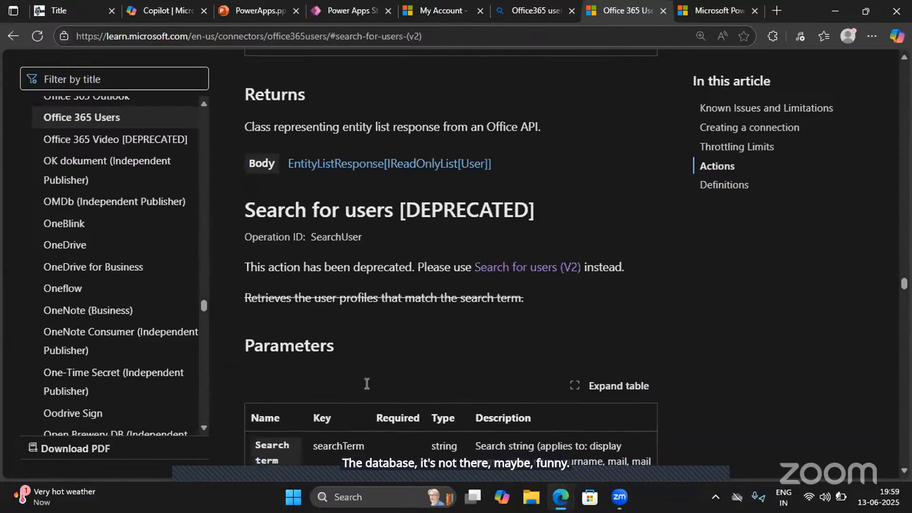
scroll(367, 383, down, 1)
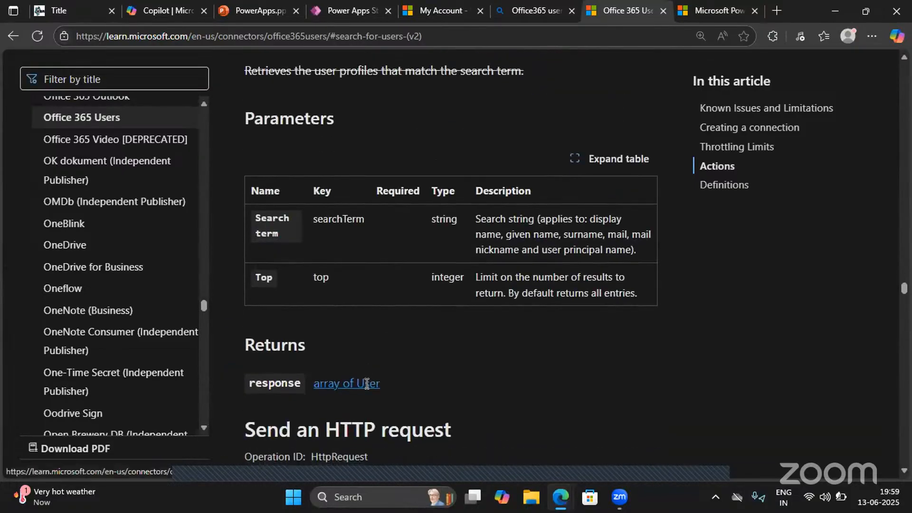
scroll(366, 384, up, 6)
scroll(366, 384, down, 1)
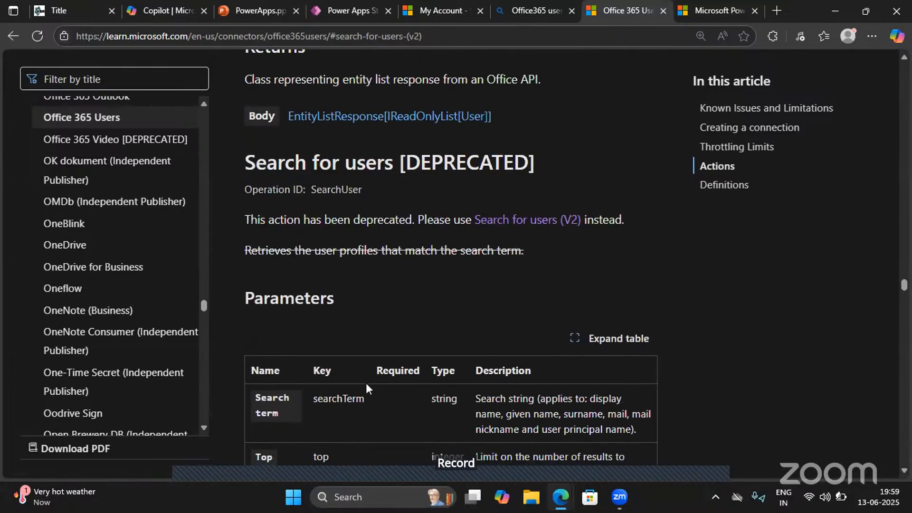
drag(490, 401, 537, 397)
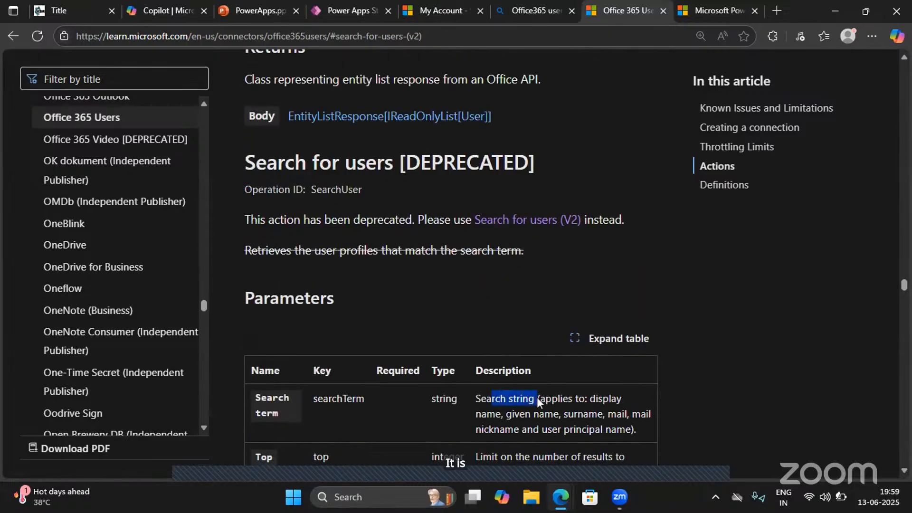
- Return to the Power Apps editor and replace the quoted name in the Items formula with another first name
click(428, 11)
click(352, 9)
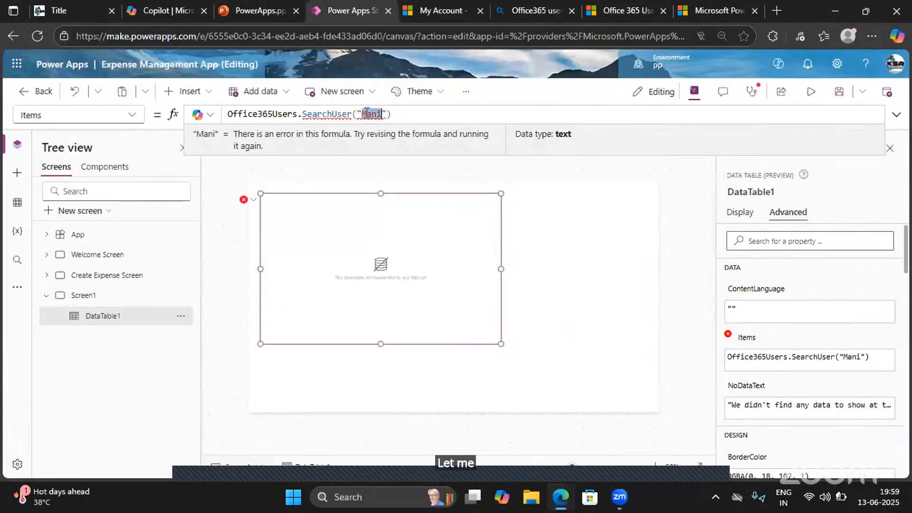
text("Indra)
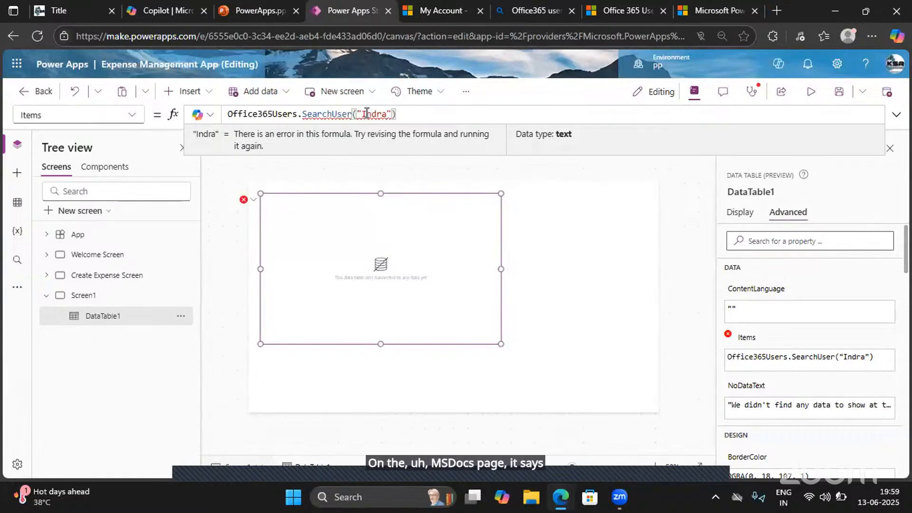
click(406, 115)
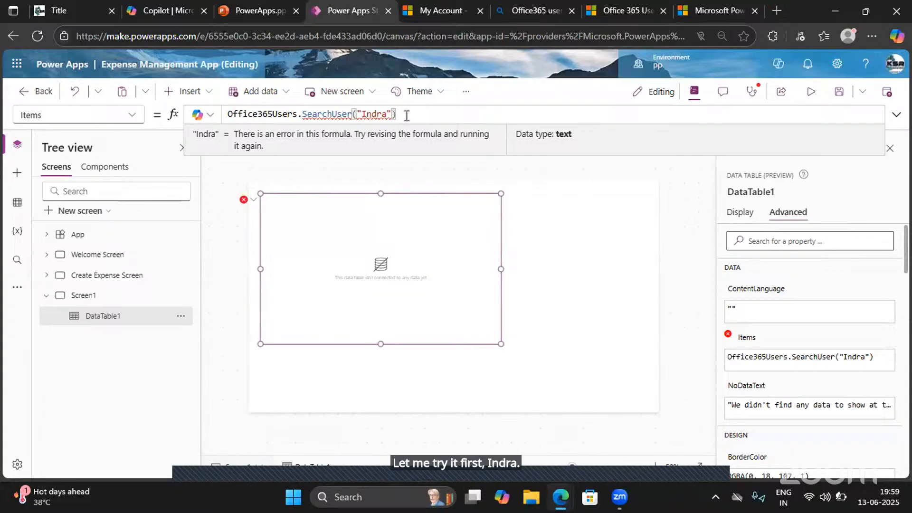
- Change the function in the data table's Items formula from SearchUser to SearchUserV2
double_click(350, 115)
key(Right)
text(V2)
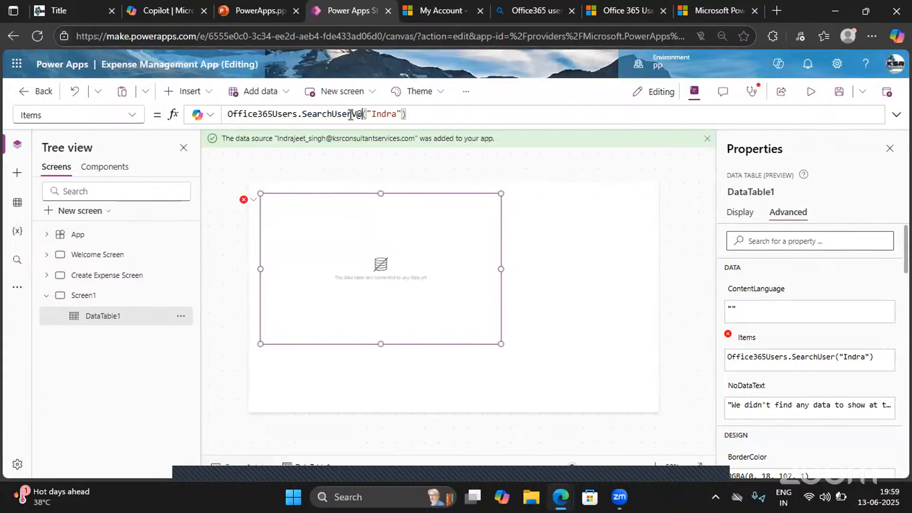
click(427, 112)
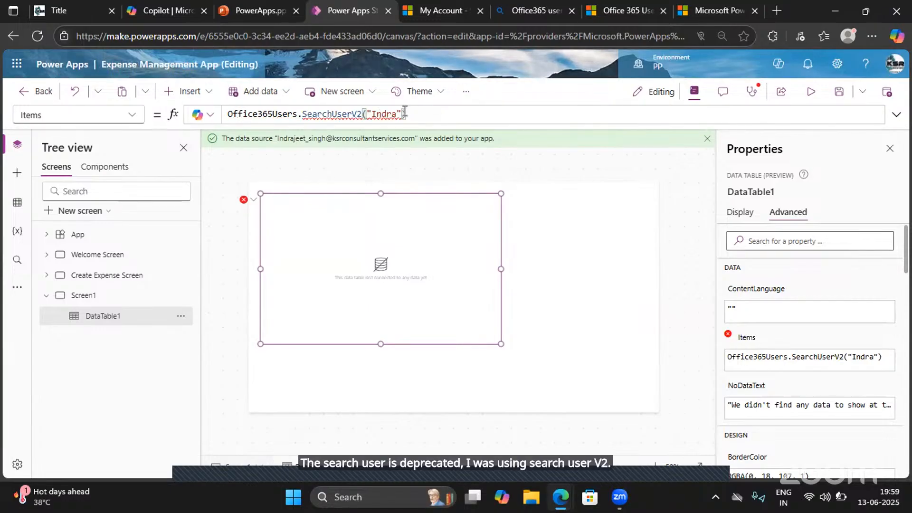
- Add a comma after the quoted name in SearchUserV2 and go through the suggested parameters for a second argument
click(403, 114)
text(,)
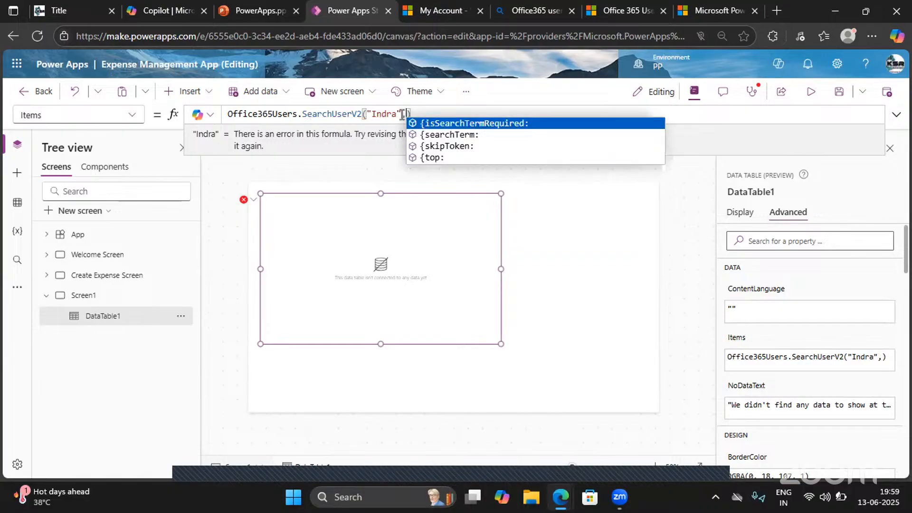
key(Down)
key(Down)
key(Down)
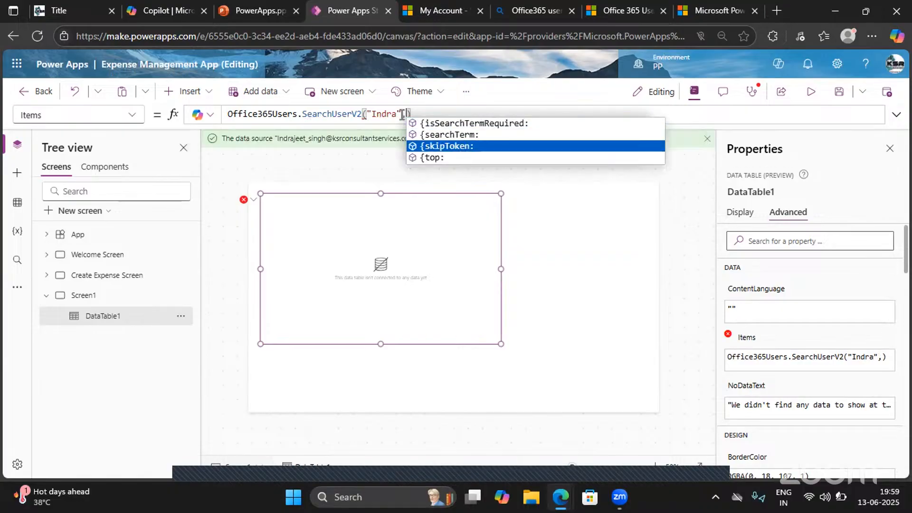
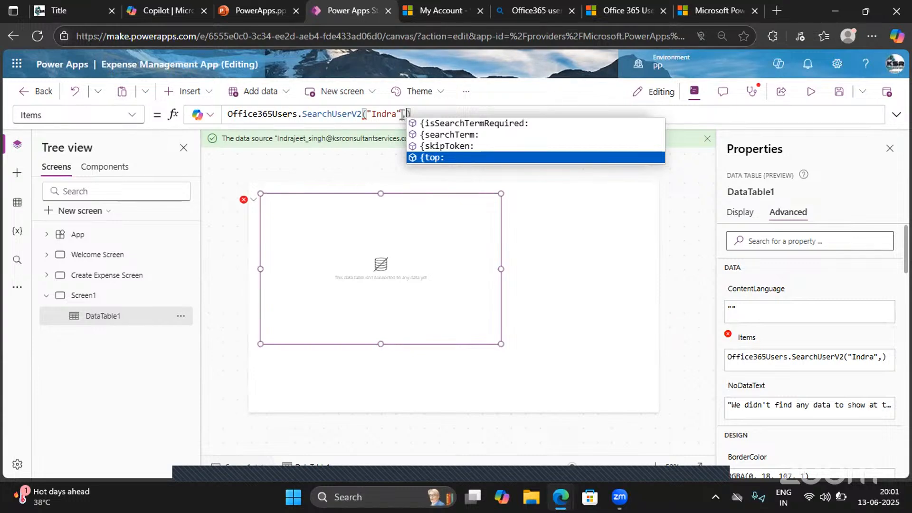
- Enclose the SearchUserV2 arguments in curly braces and add 1 as the second value after the quoted name
click(368, 114)
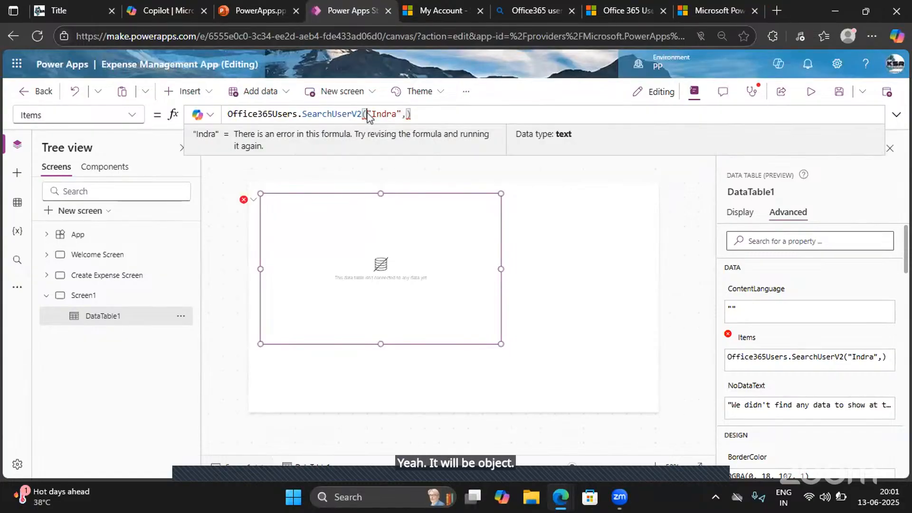
text({)
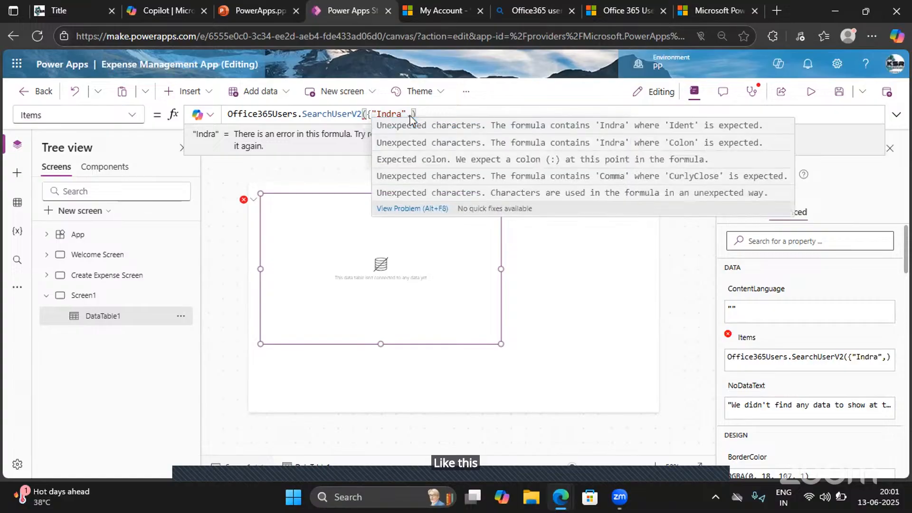
click(410, 115)
text(1})
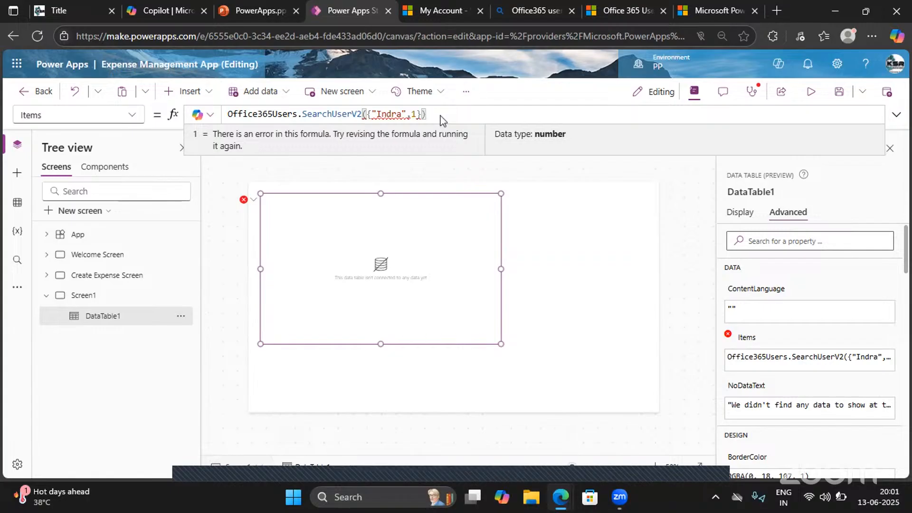
- Label the quoted name inside the braces as the searchTerm parameter of SearchUserV2
click(372, 117)
text(Sear)
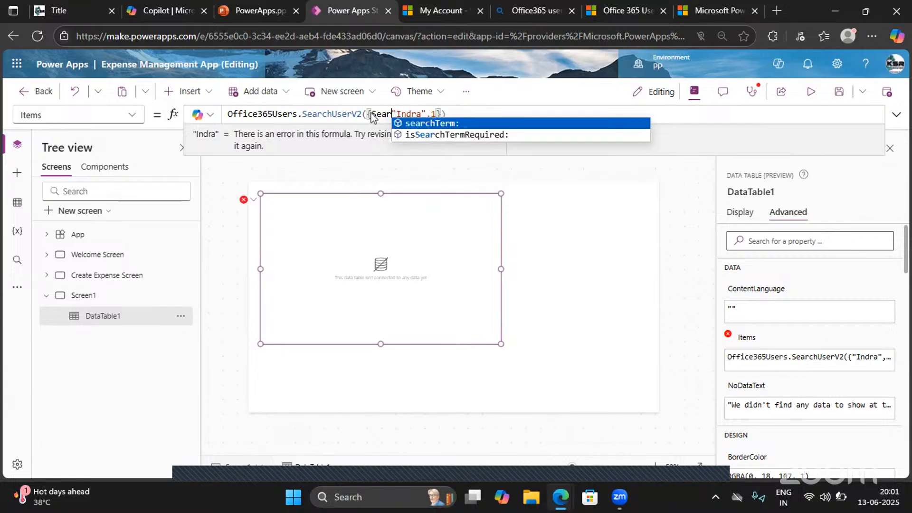
key(Tab)
text(()
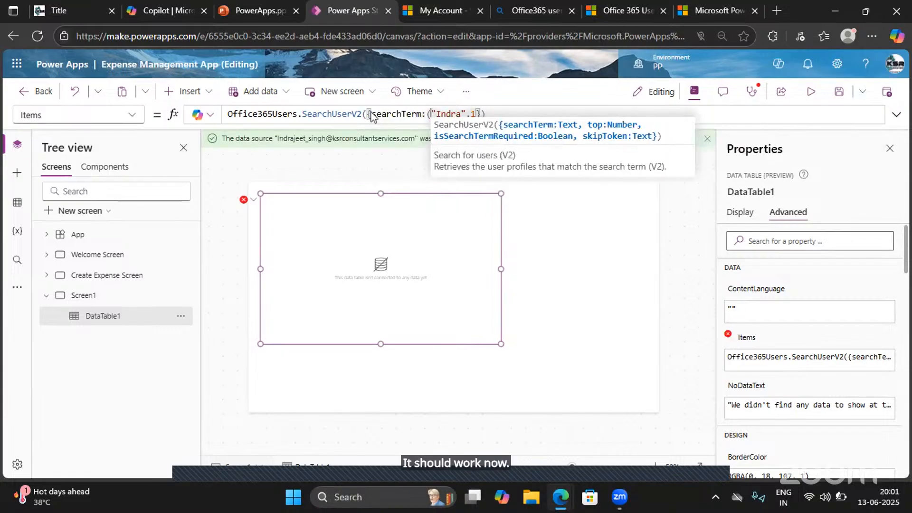
key(BackSpace)
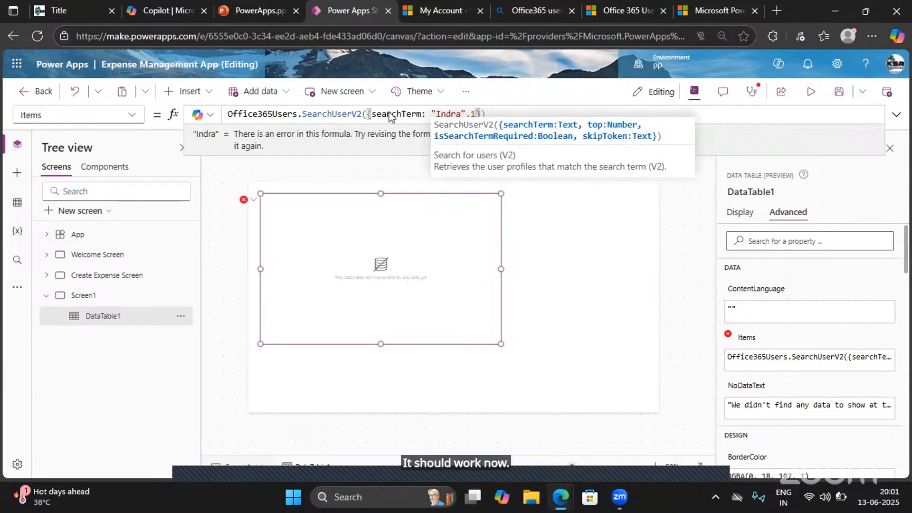
- Label the second value as top:1 in the SearchUserV2 record and expand the formula's result preview
click(472, 114)
text(top:)
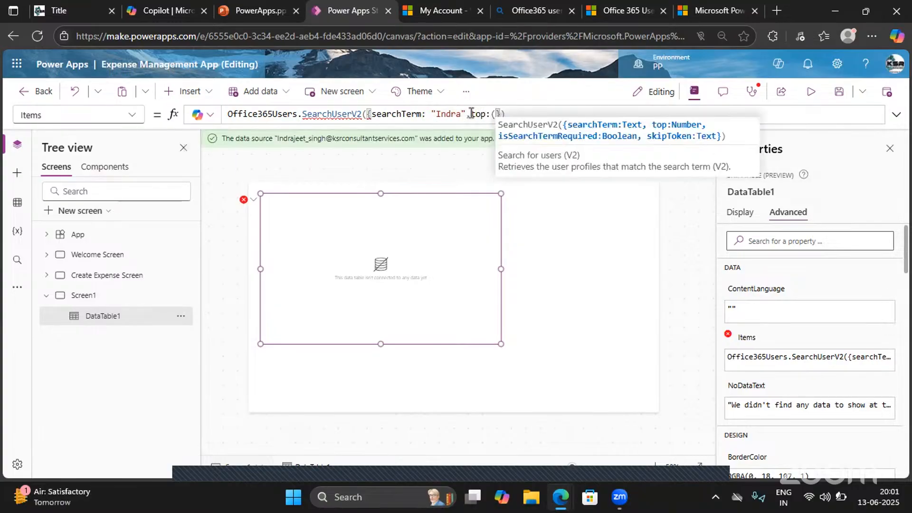
key(BackSpace)
text(1})
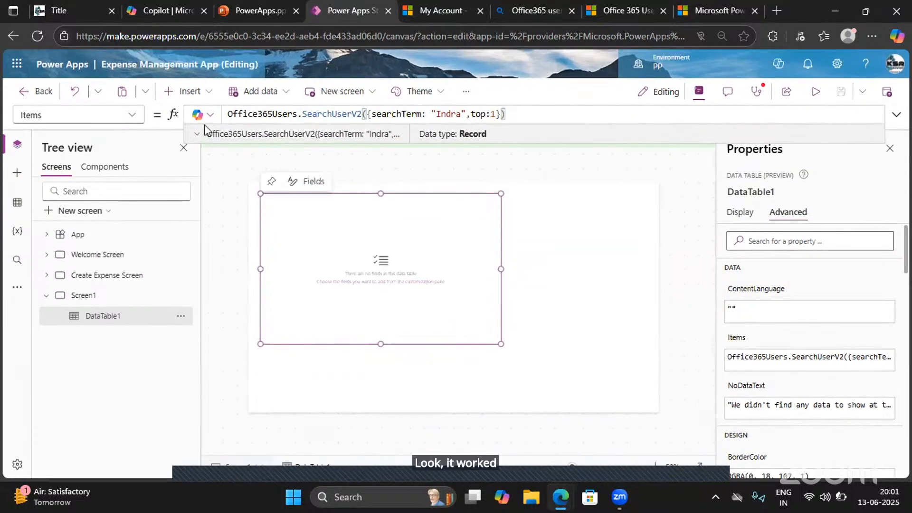
click(197, 133)
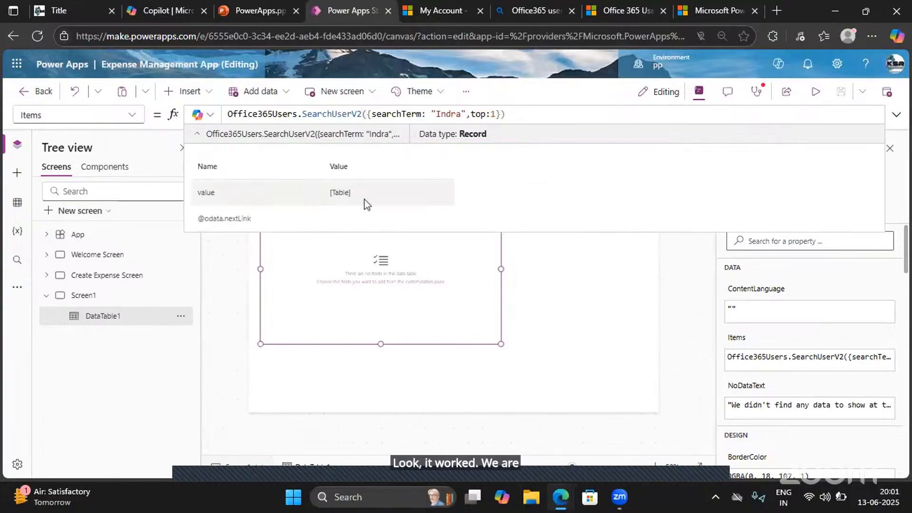
click(401, 283)
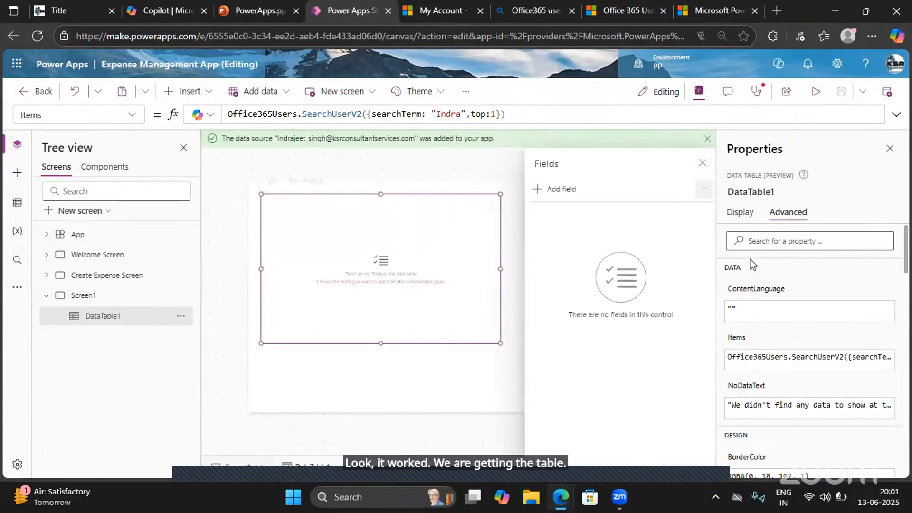
click(740, 214)
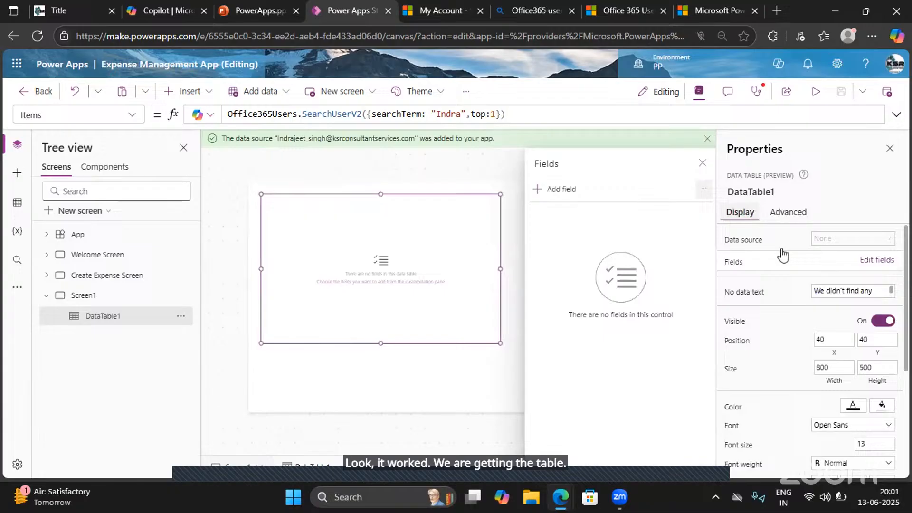
click(868, 267)
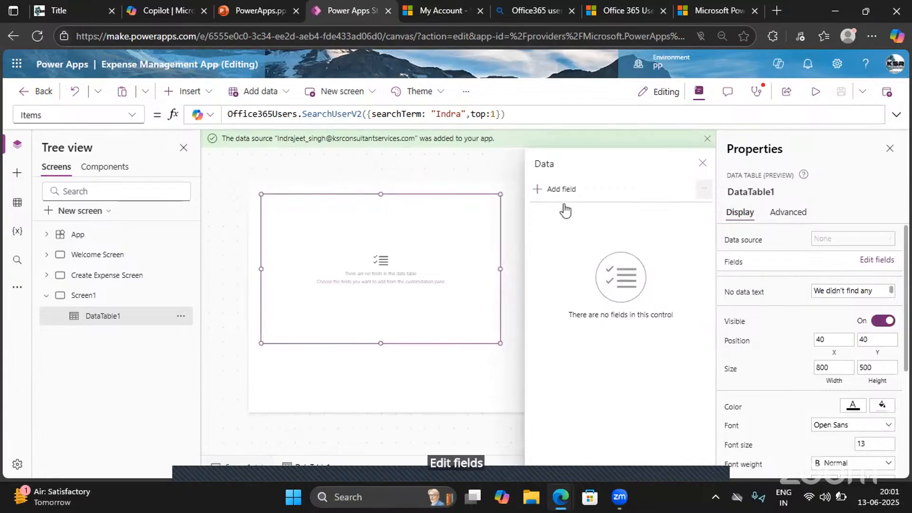
click(549, 190)
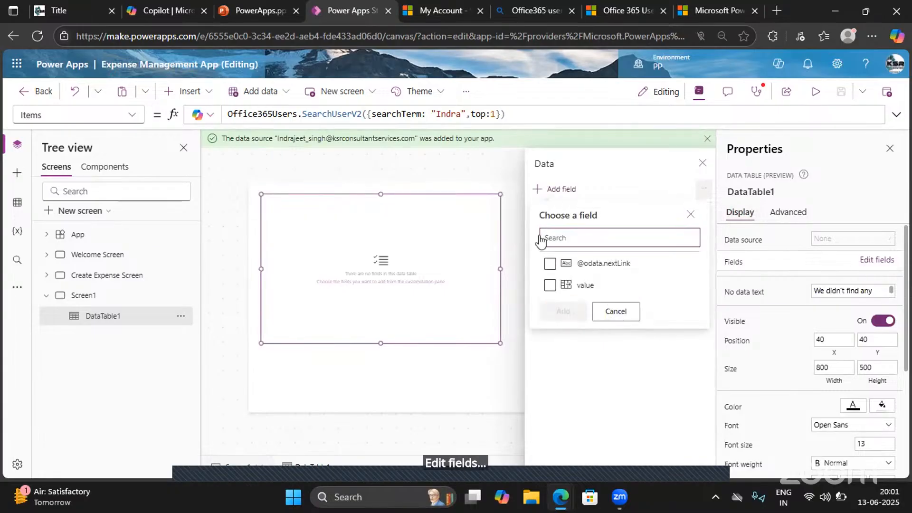
click(549, 286)
click(559, 311)
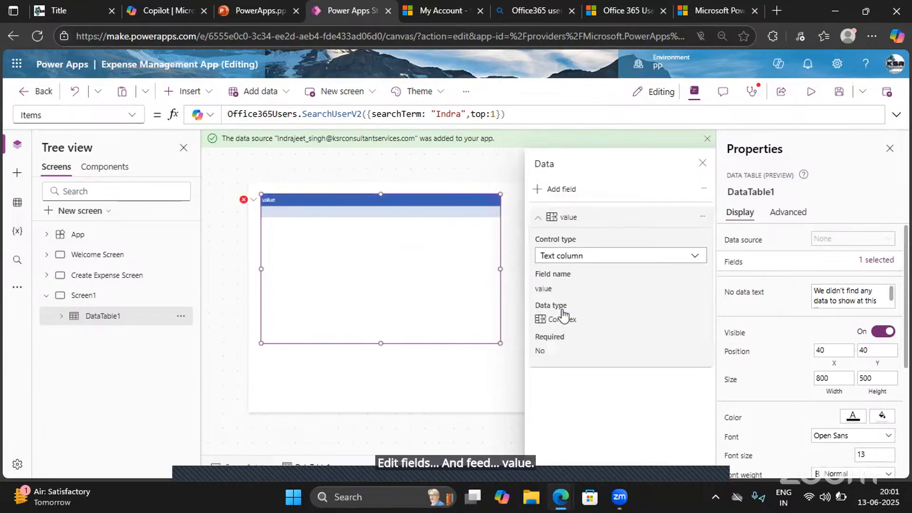
click(551, 190)
click(550, 264)
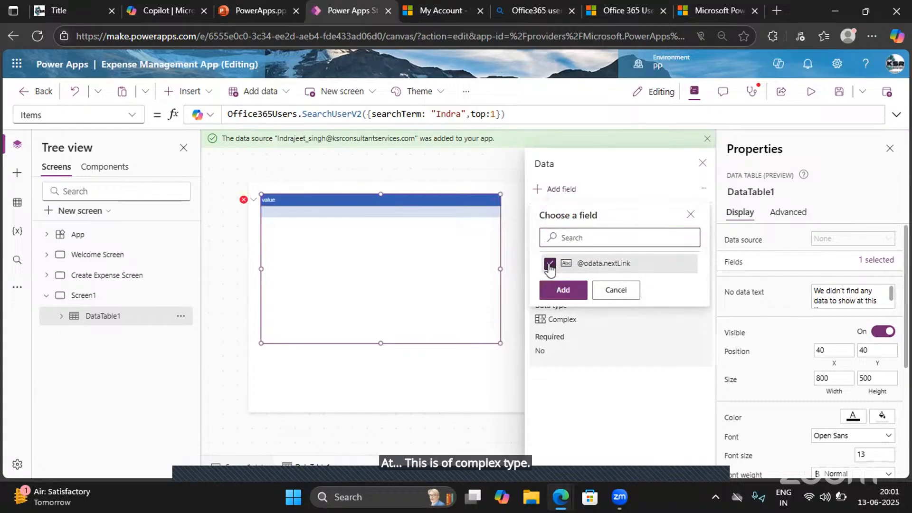
click(563, 289)
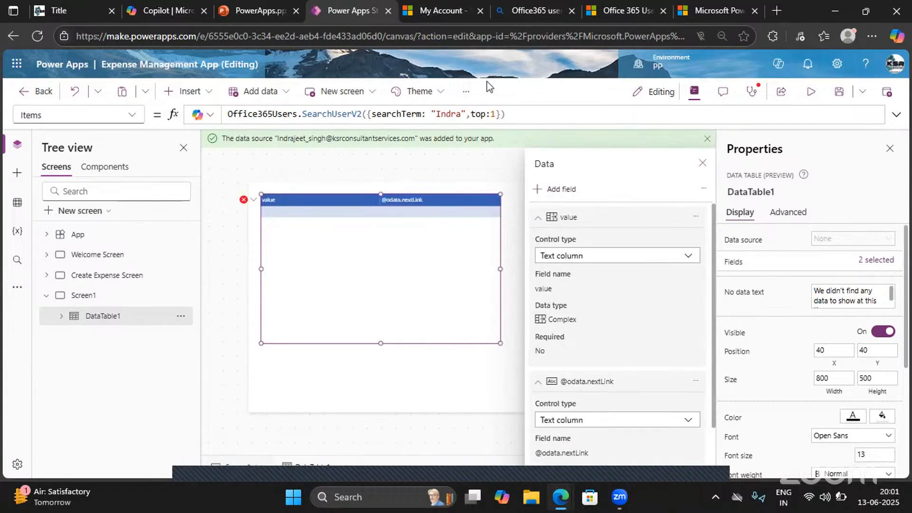
- Append .value to the SearchUserV2 formula and examine the user columns in its result preview
click(511, 117)
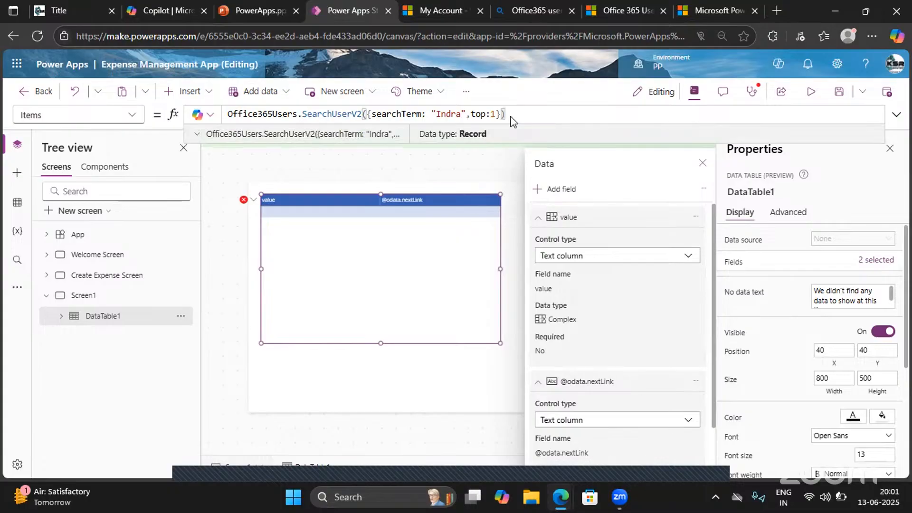
text(.)
click(513, 121)
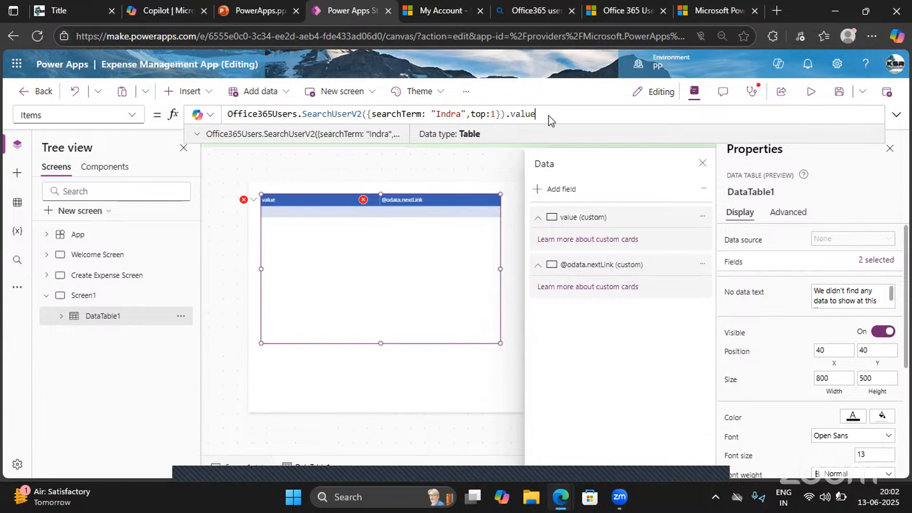
drag(539, 114, 229, 113)
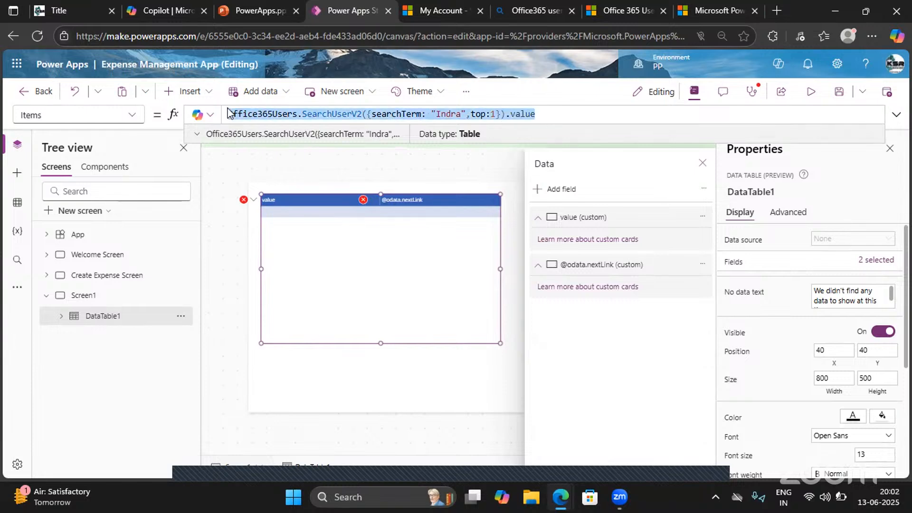
click(197, 135)
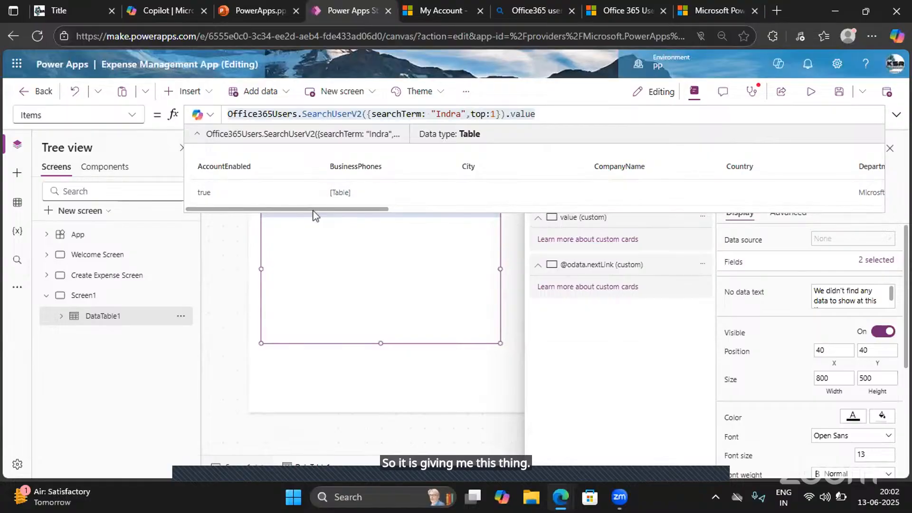
drag(312, 214, 551, 210)
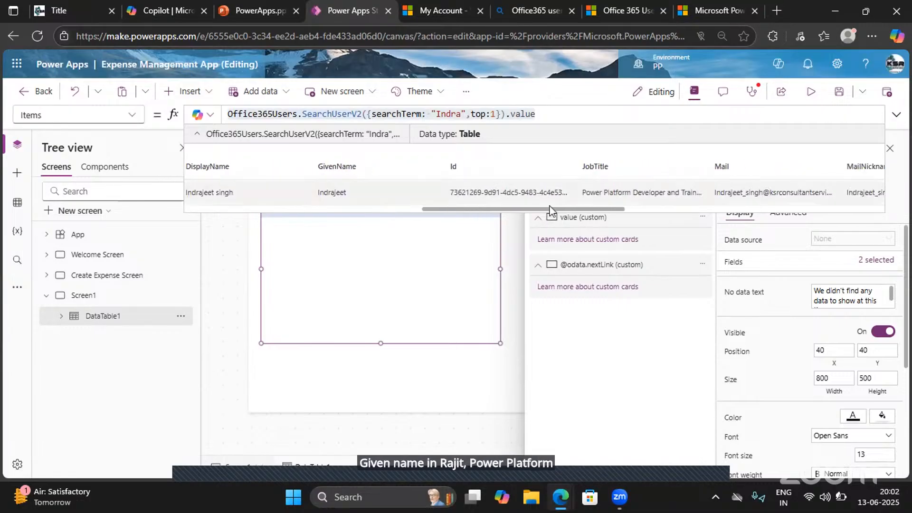
- Replace the search term with another first name and examine the matching user's details in the result preview
double_click(449, 113)
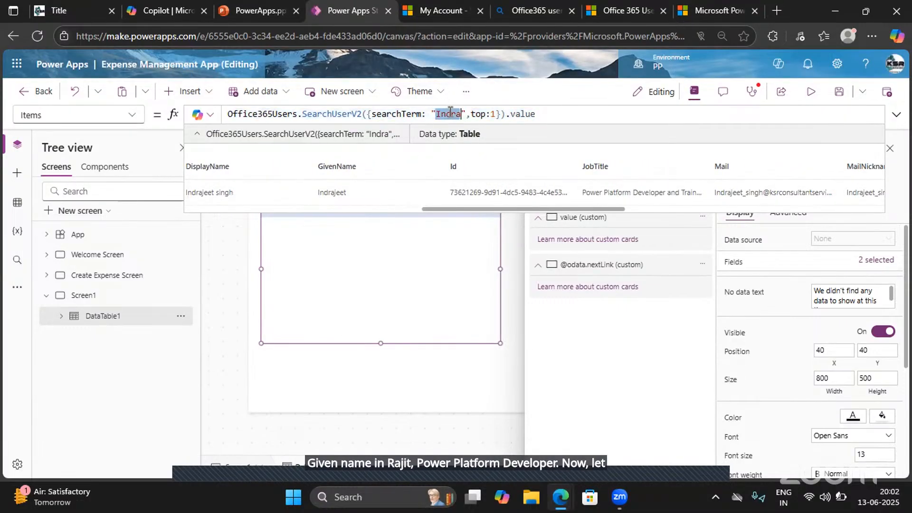
text(Mani)
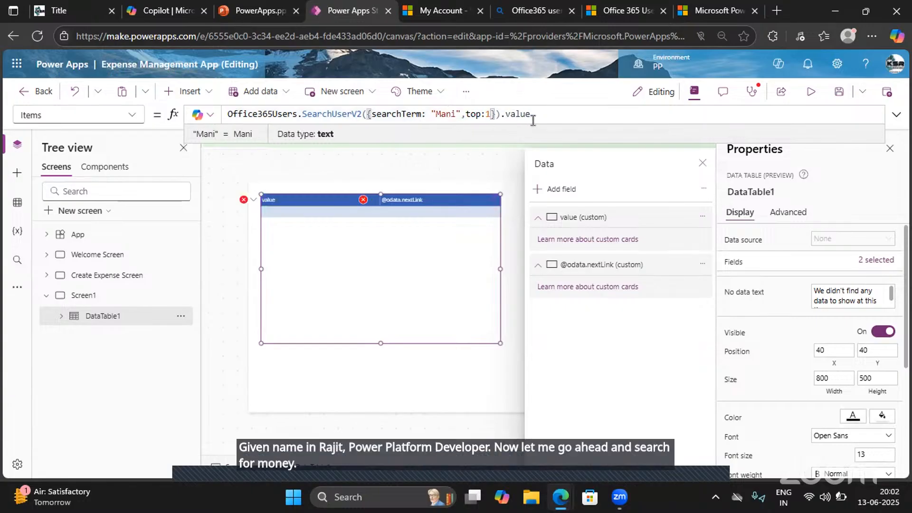
click(535, 117)
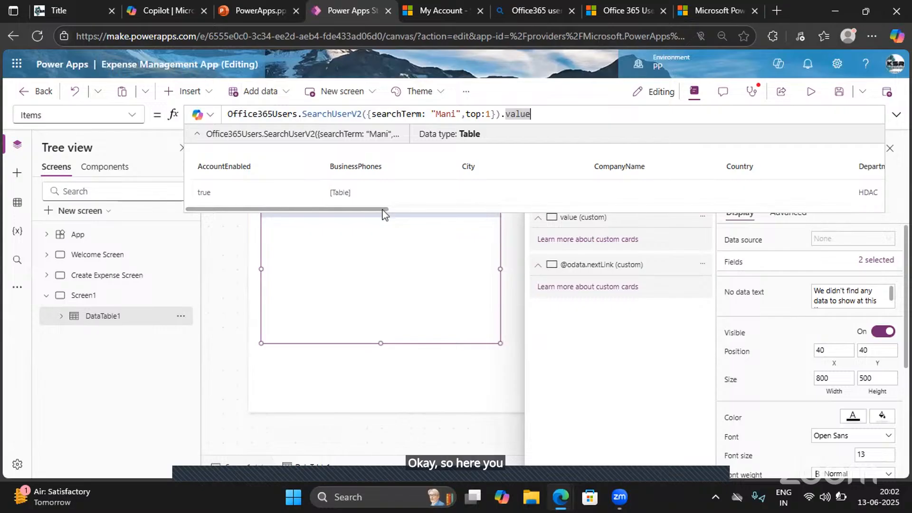
drag(382, 210, 591, 209)
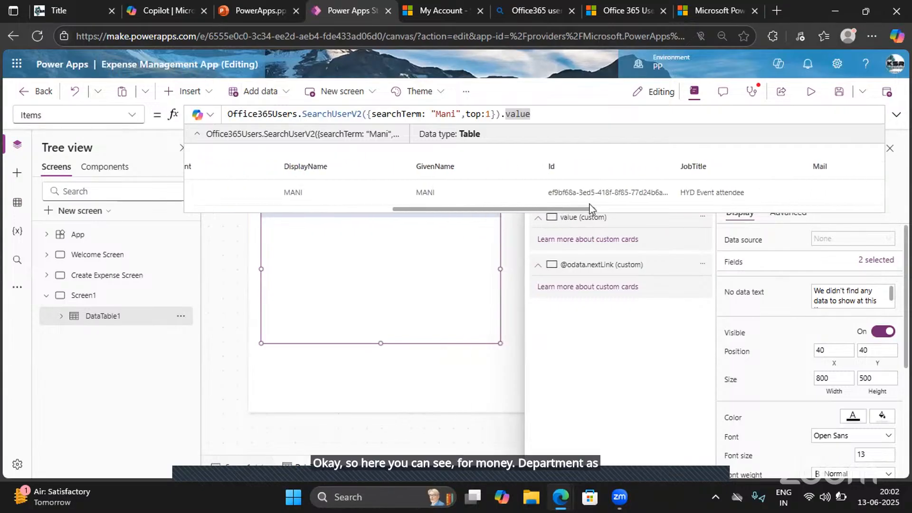
- Set the top parameter to 100, look through the users in the result preview, and collapse it
click(492, 114)
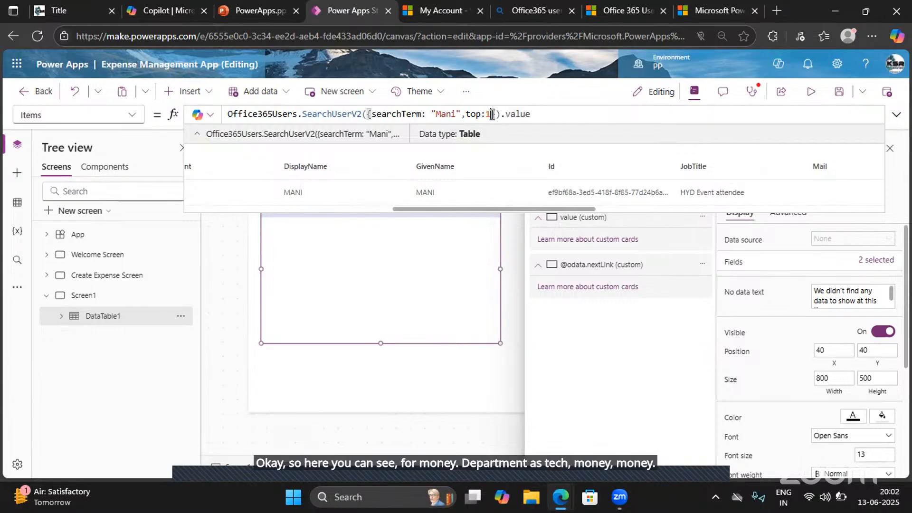
text(00)
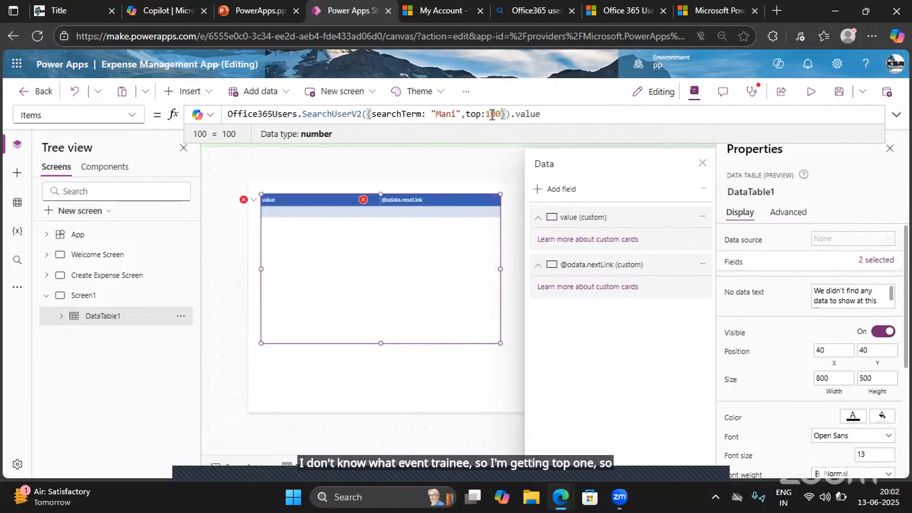
click(552, 115)
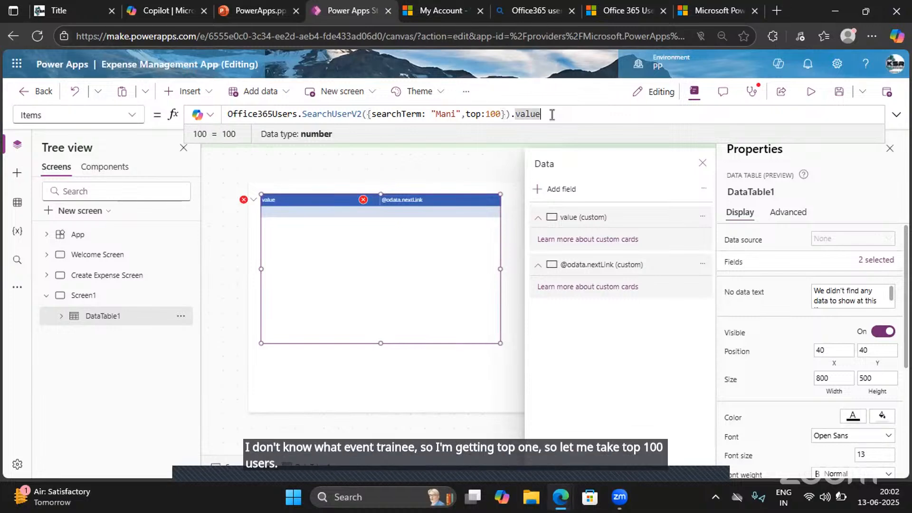
scroll(404, 245, right, 10)
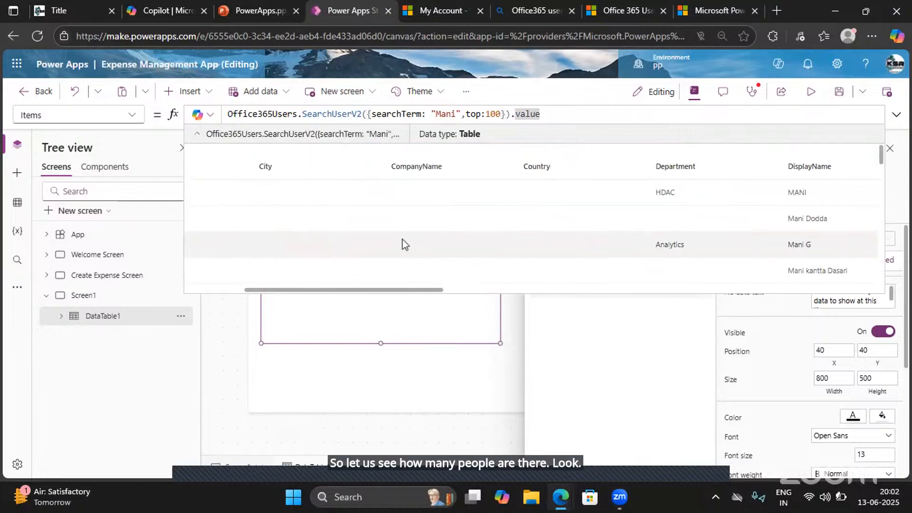
scroll(403, 244, down, 1)
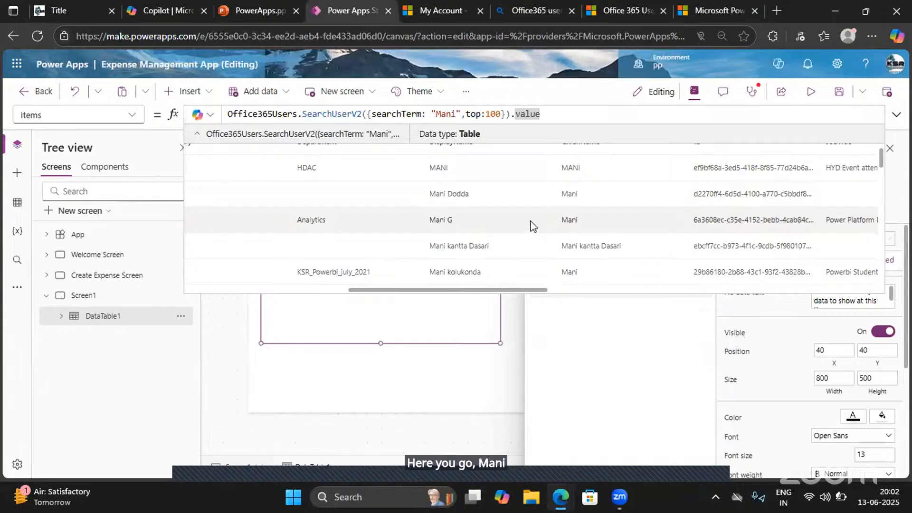
scroll(531, 224, right, 5)
scroll(531, 224, left, 3)
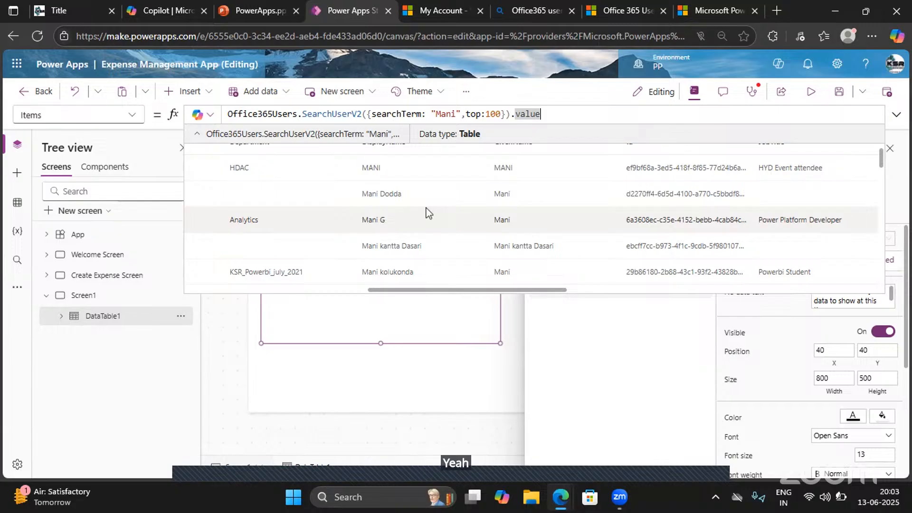
click(197, 134)
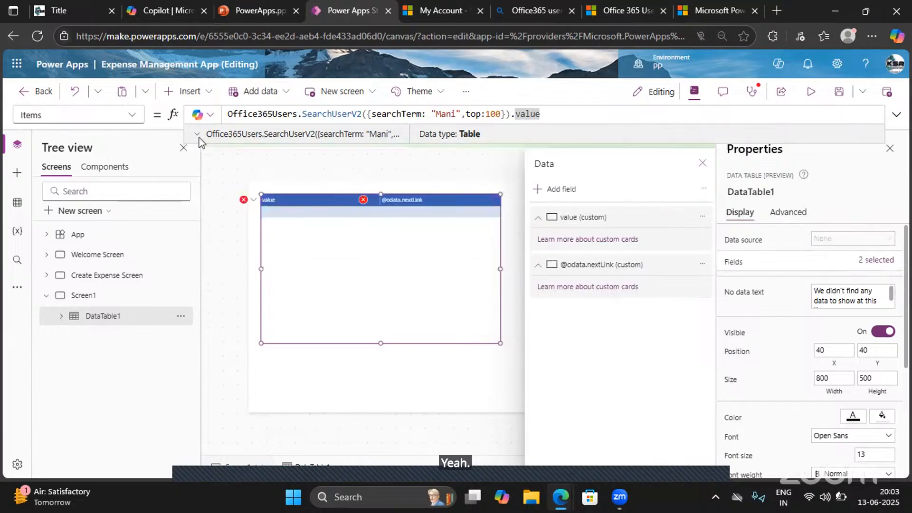
- Check the error options of the Employee Name field on Create Expense Screen, and return to DataTable1 on Screen1
click(105, 286)
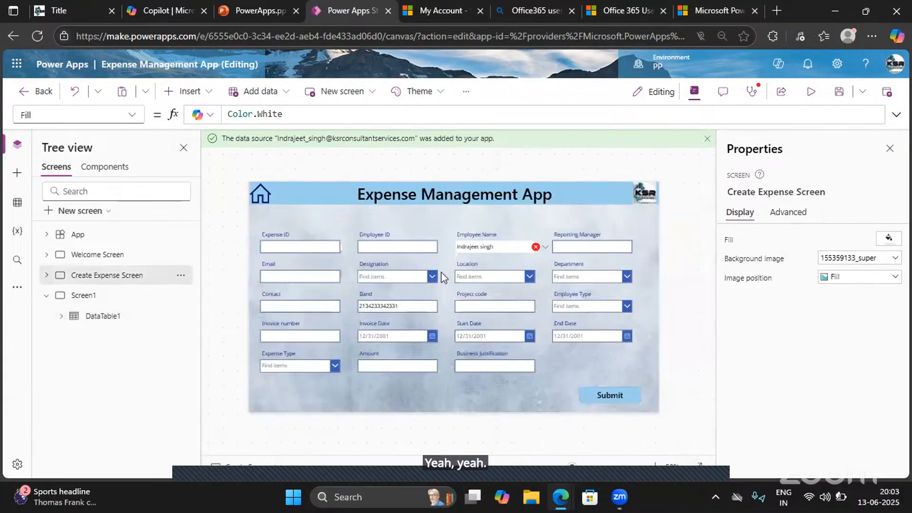
click(544, 248)
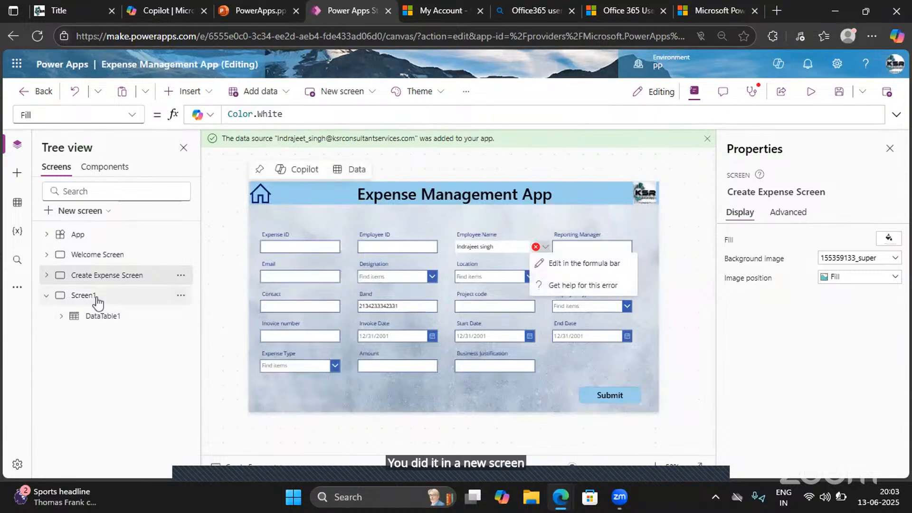
click(93, 318)
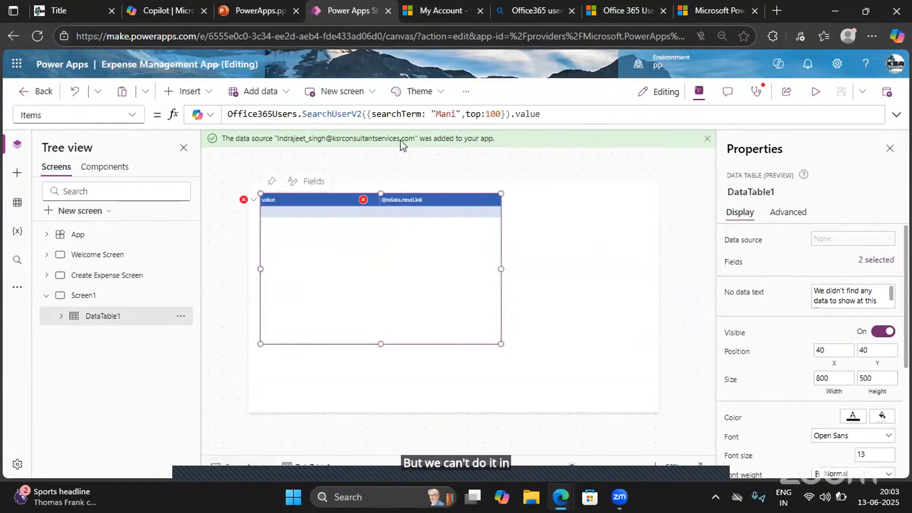
- Try DataTable1's SearchUserV2 formula as the Default of the Reporting Manager text input on Create Expense Screen
click(554, 113)
drag(555, 113, 226, 115)
key(ctrl+c)
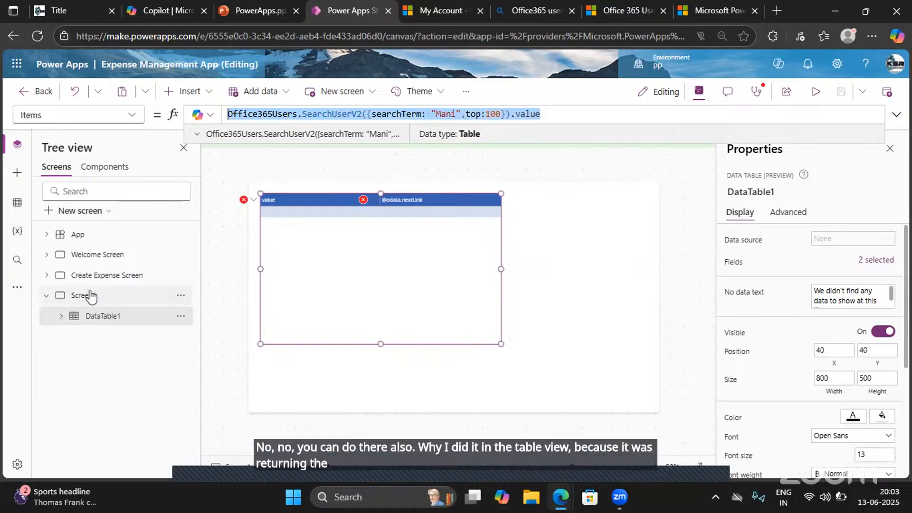
click(92, 276)
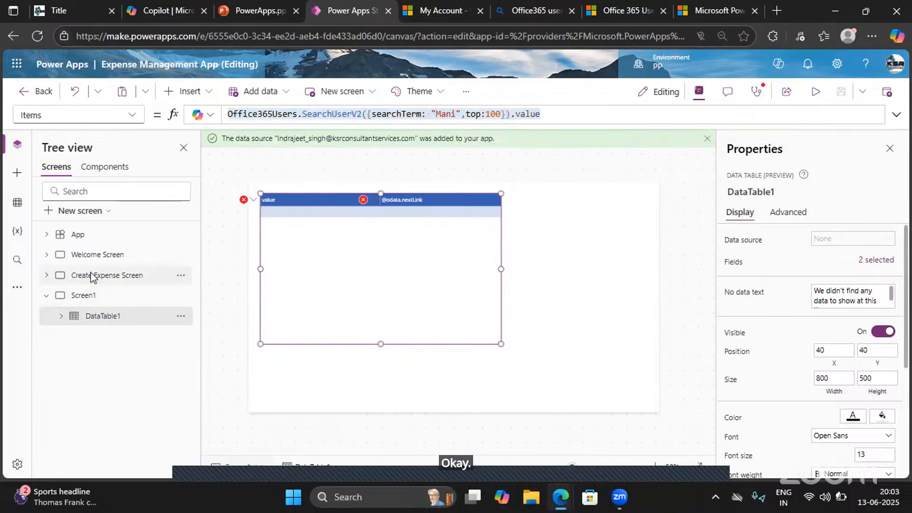
click(576, 251)
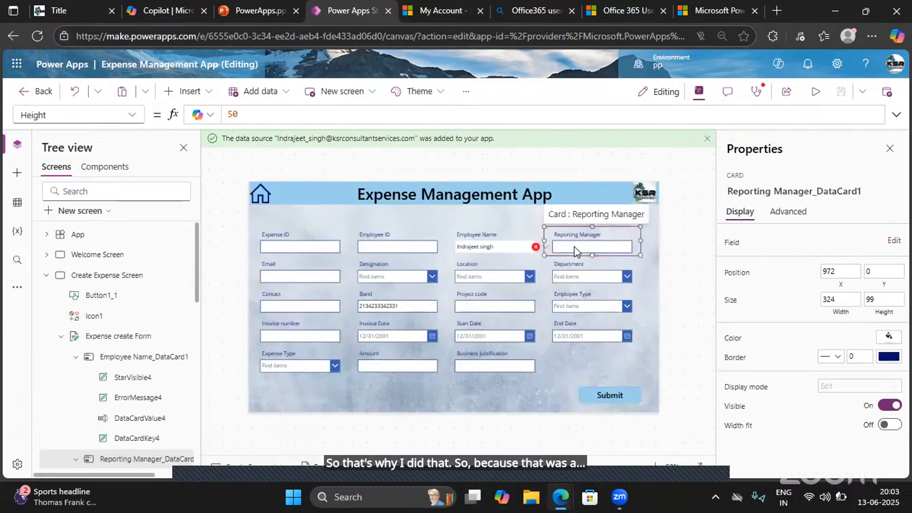
click(577, 249)
drag(411, 116, 209, 119)
key(ctrl+v)
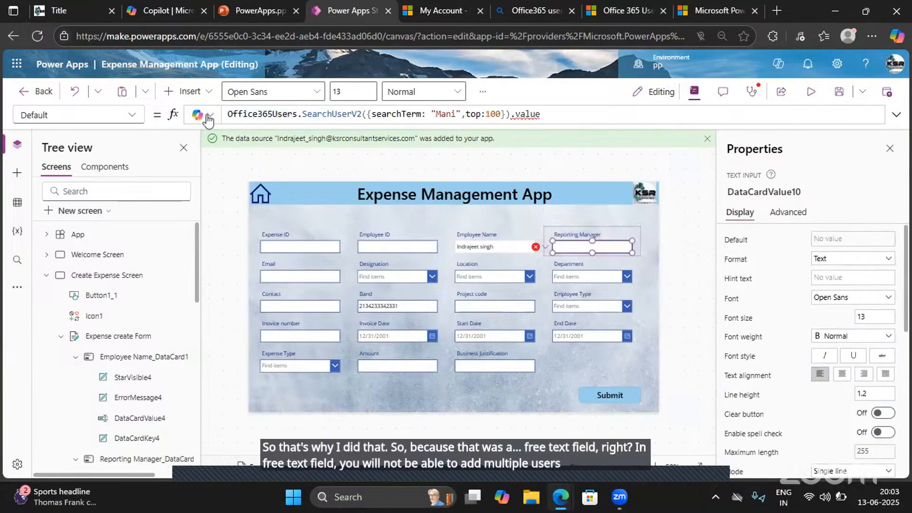
text(,)
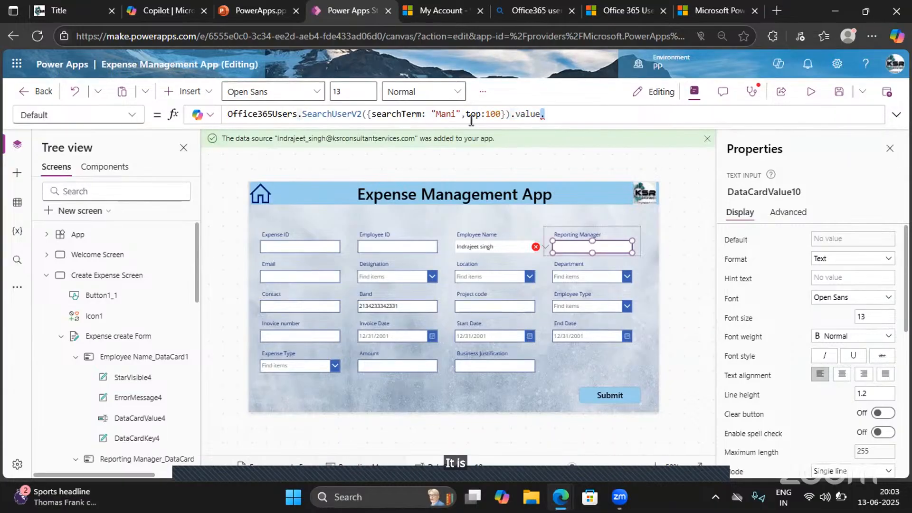
- Try a top value of 1 in the Reporting Manager's SearchUserV2 formula, and clear the formula
click(502, 116)
key(BackSpace)
key(BackSpace)
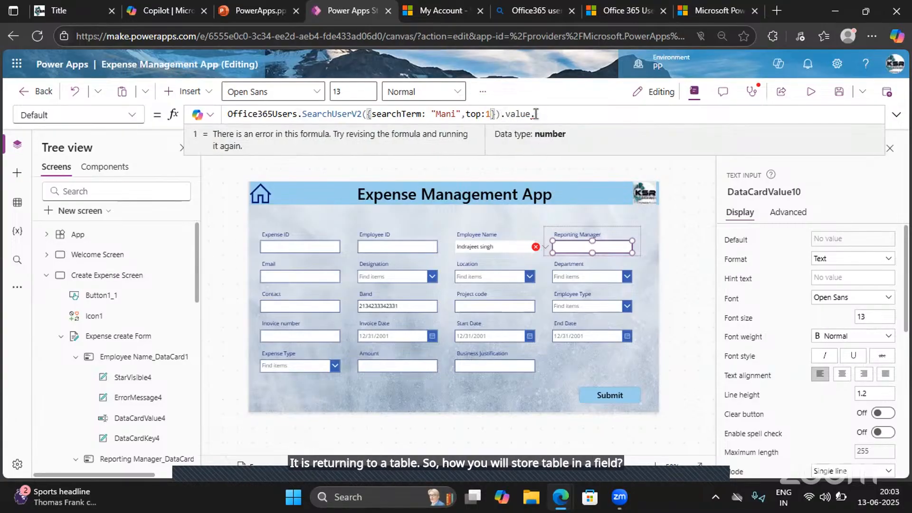
click(542, 115)
key(BackSpace)
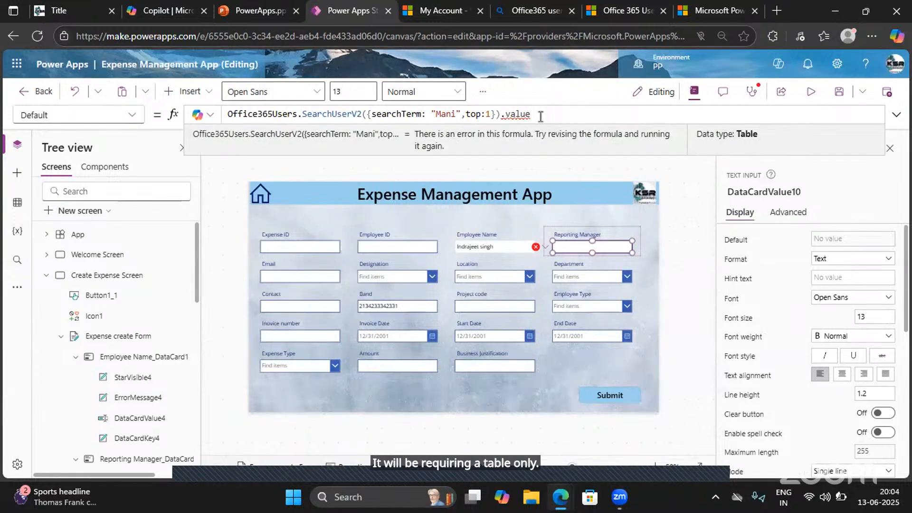
drag(541, 114, 220, 114)
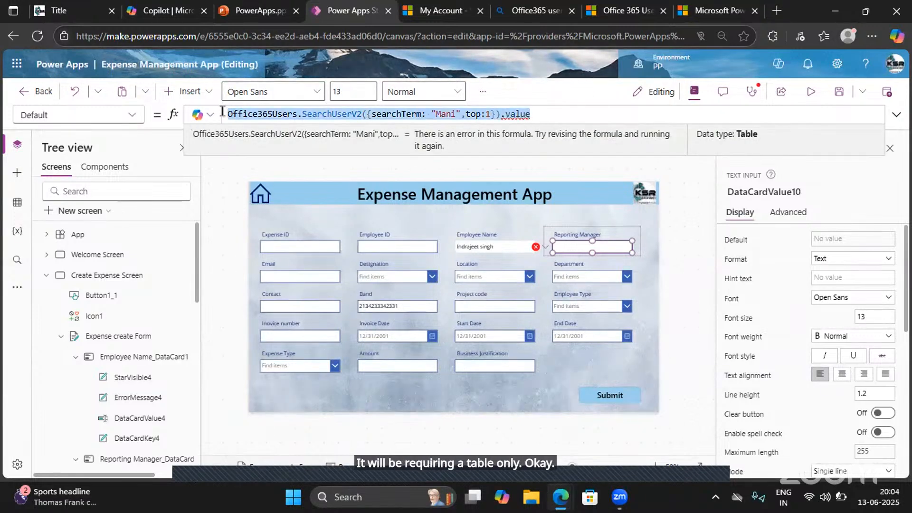
key(BackSpace)
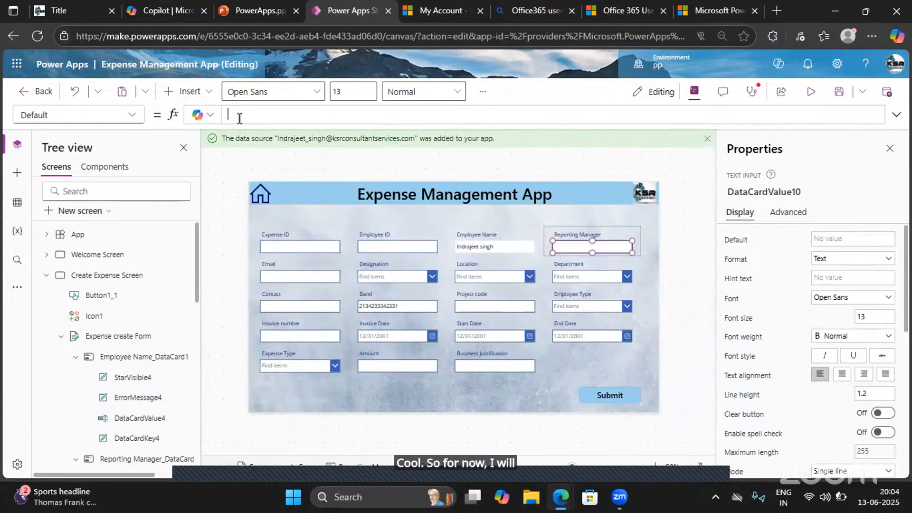
- Hard-code a person's first name as quoted text in the Default of the Reporting Manager input
text("")
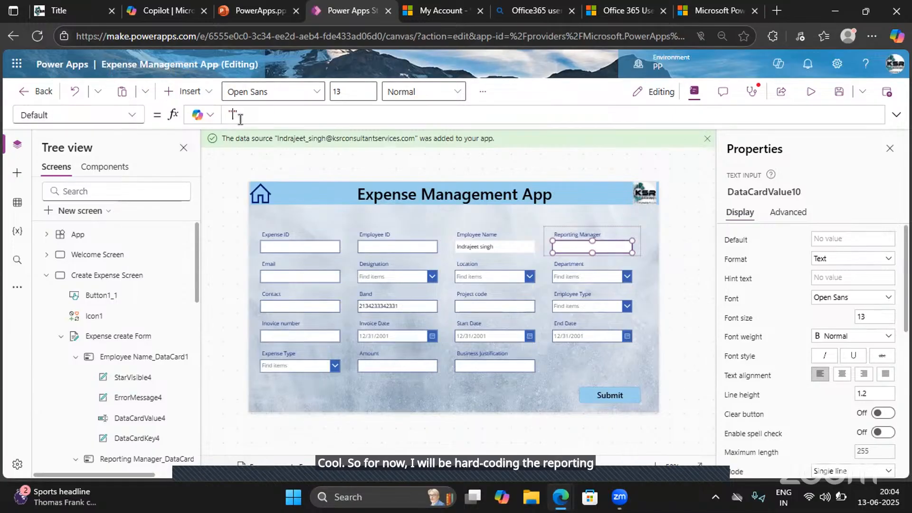
text(Indrajee)
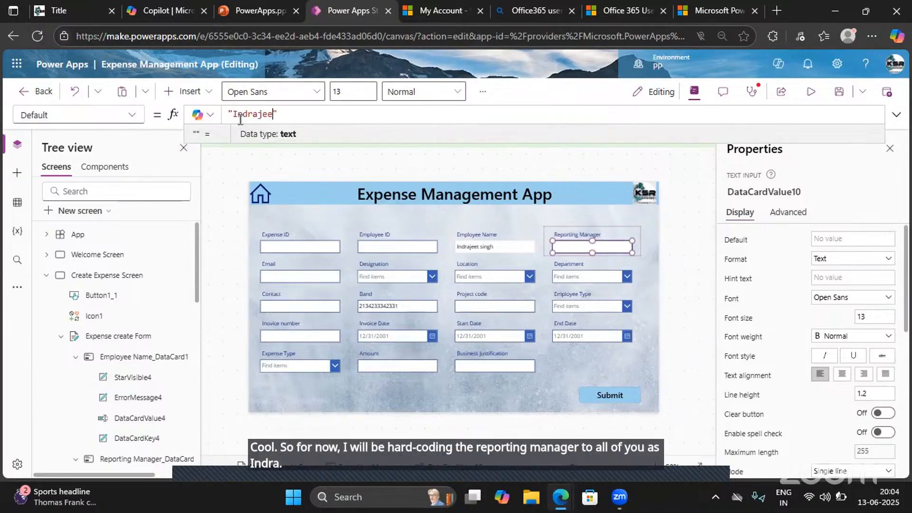
text(t)
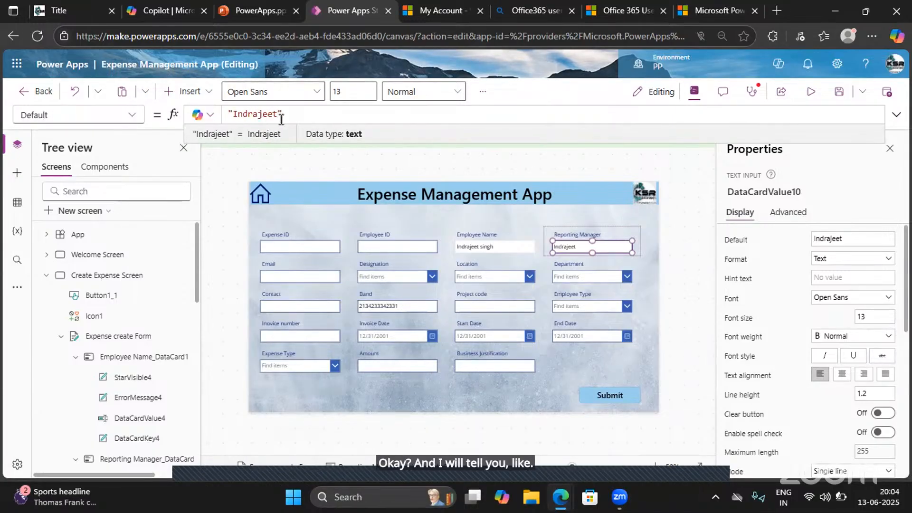
- Set the Reporting Manager input's Default to the chosen manager's first name as quoted text
key(BackSpace)
key(BackSpace)
key(BackSpace)
key(BackSpace)
key(BackSpace)
key(BackSpace)
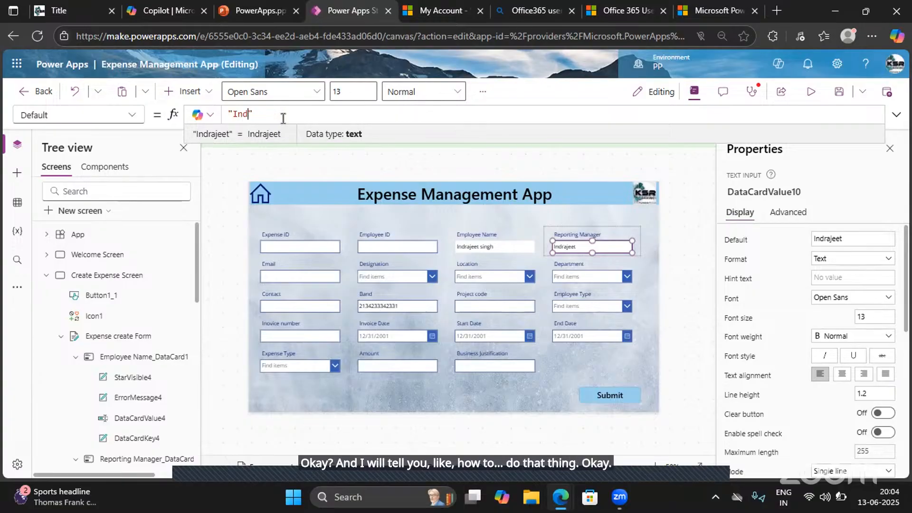
key(BackSpace)
key(BackSpace)
key(BackSpace)
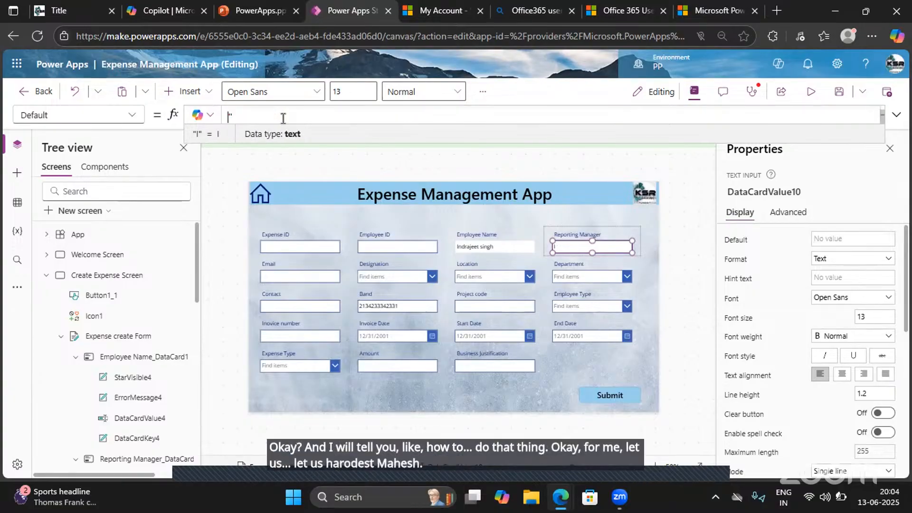
key(BackSpace)
text(M)
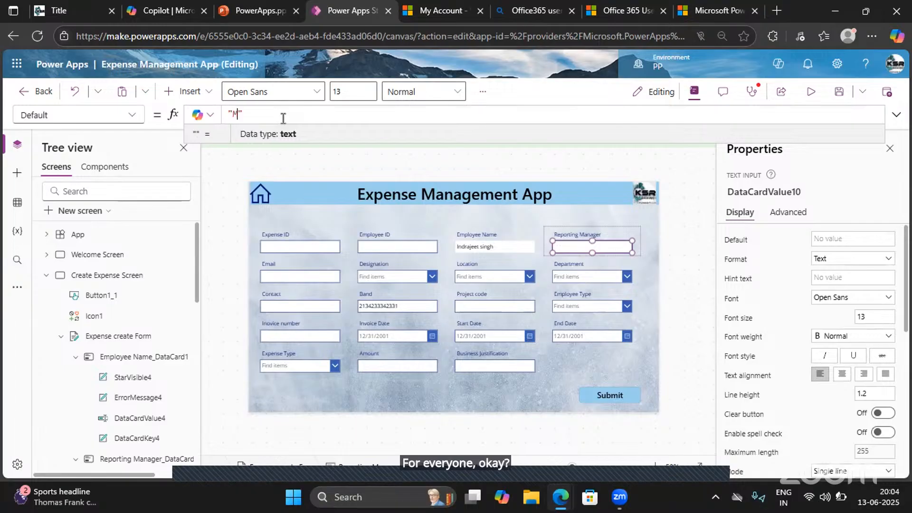
text(ahesh)
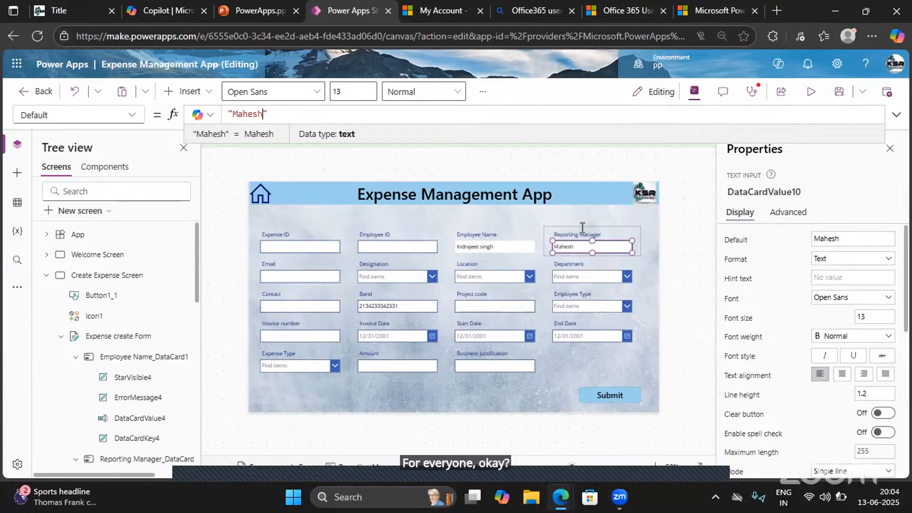
click(594, 246)
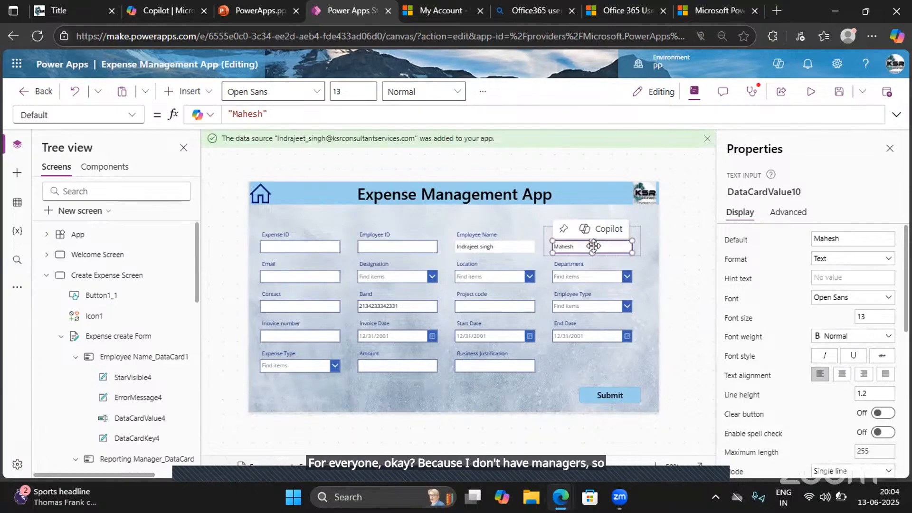
- Set the DisplayMode property of the Reporting Manager text input to DisplayMode.View
click(130, 119)
scroll(76, 195, down, 3)
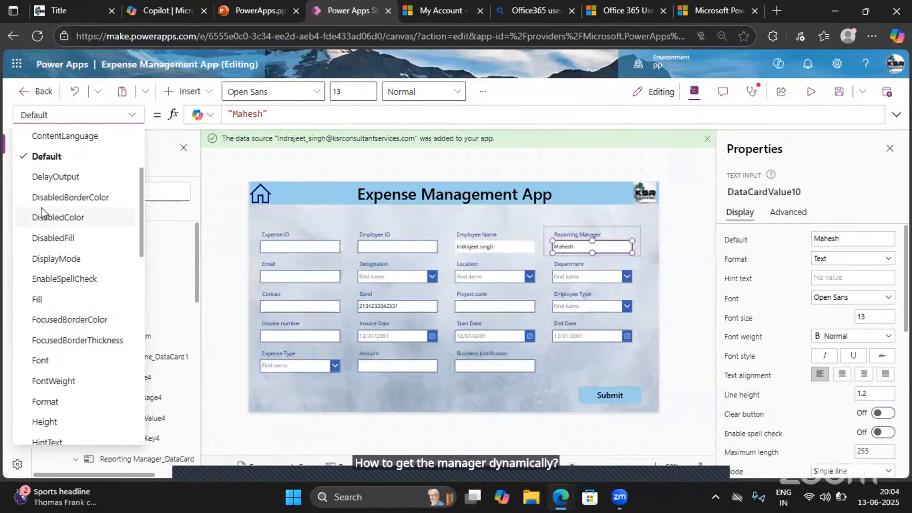
click(66, 258)
double_click(310, 113)
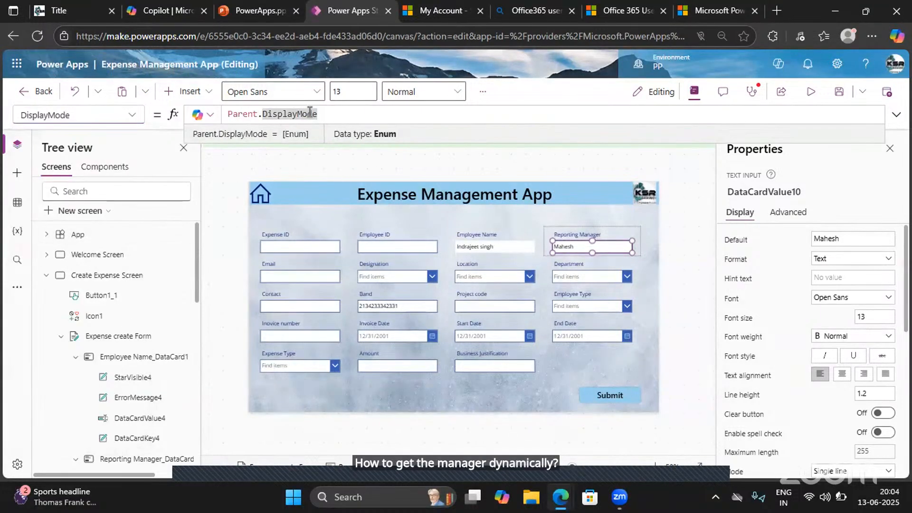
key(ctrl+a)
text(disp)
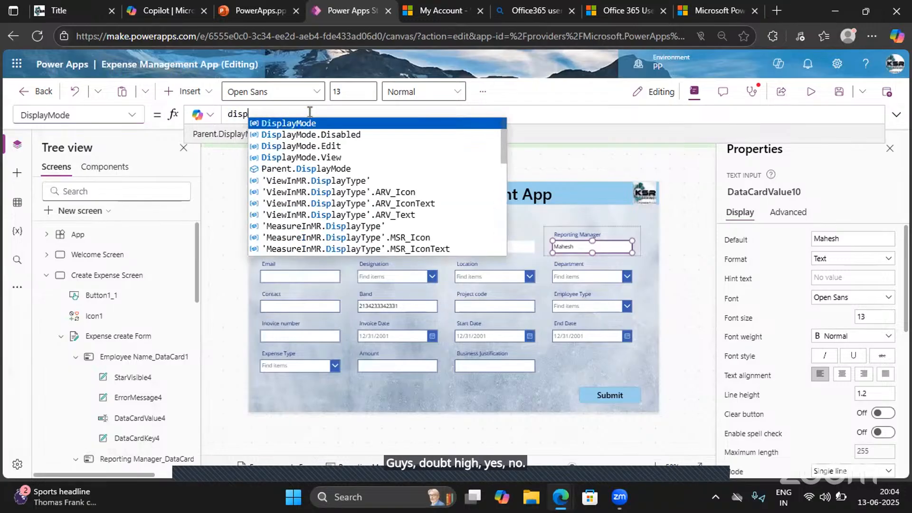
key(Down)
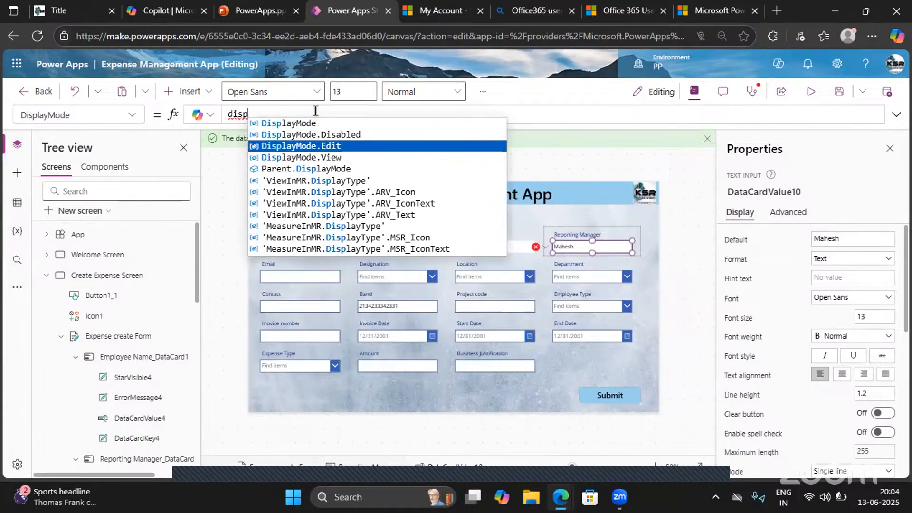
key(Down)
key(Tab)
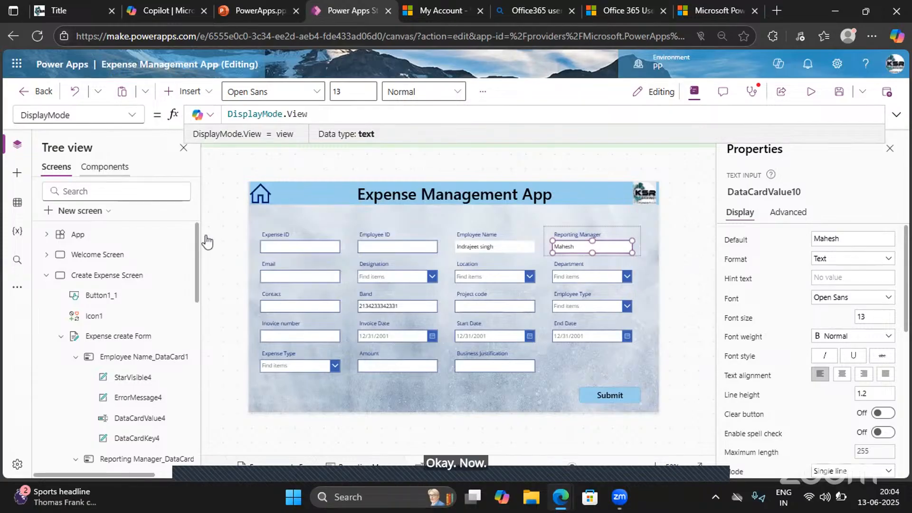
- Select the Email text input in the expense form and unlock its card to allow property changes
click(297, 271)
click(313, 278)
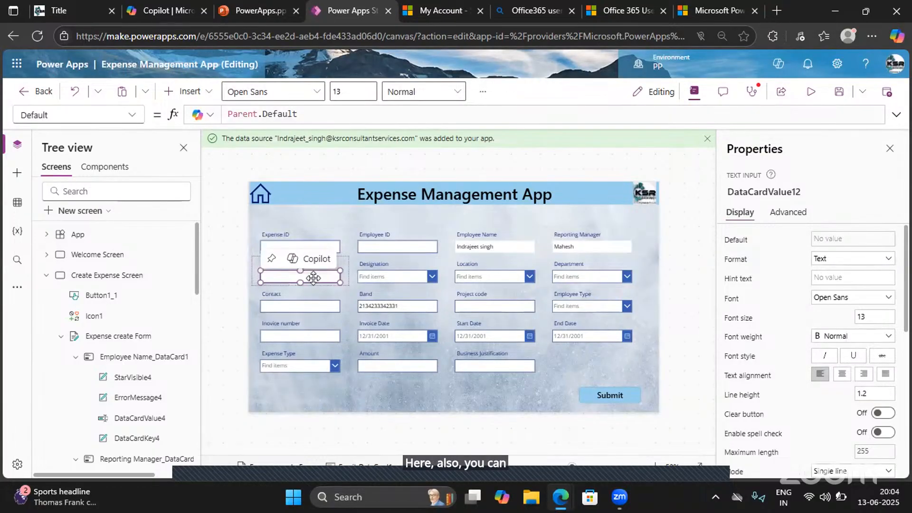
click(276, 116)
double_click(276, 116)
triple_click(276, 116)
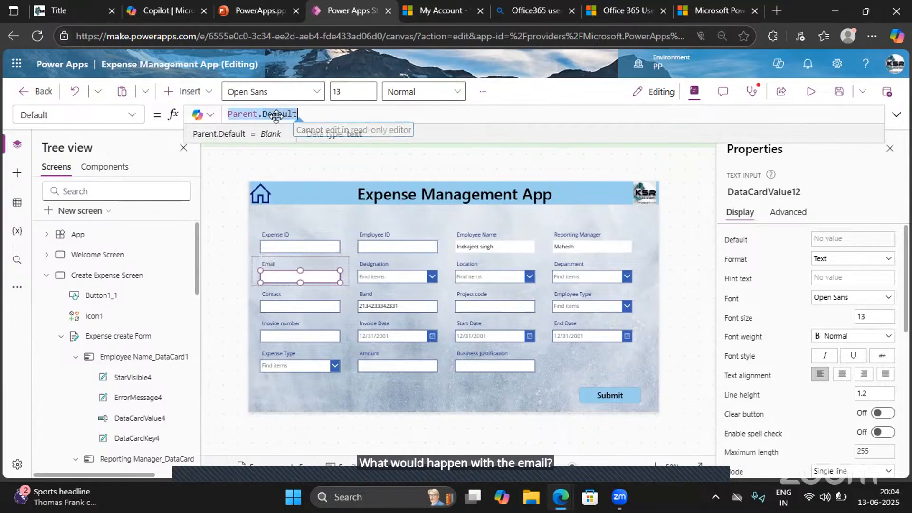
click(774, 212)
click(763, 244)
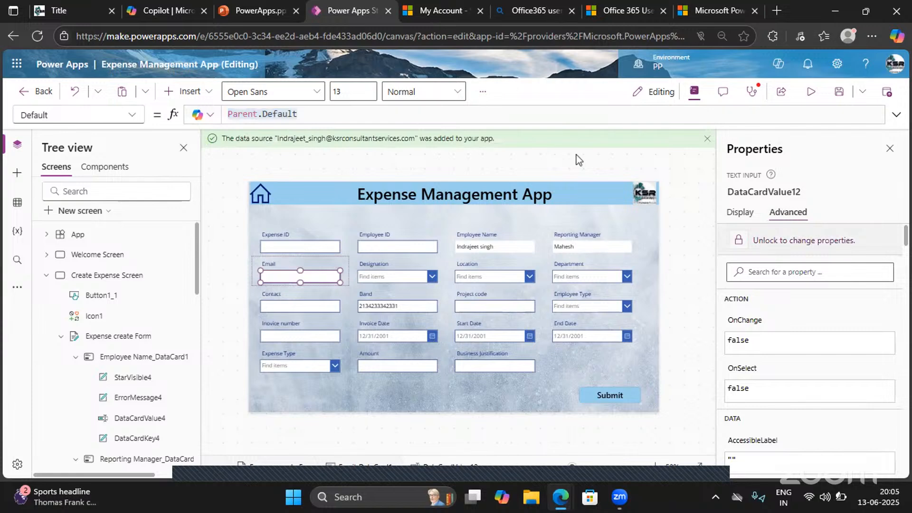
- Set the Default property of the Email text input to User().Email
click(269, 114)
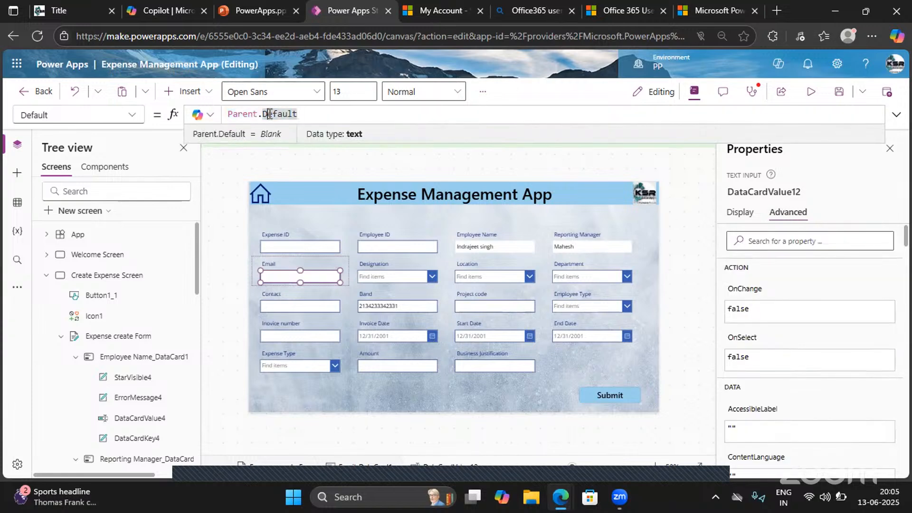
key(ctrl+a)
text(User)
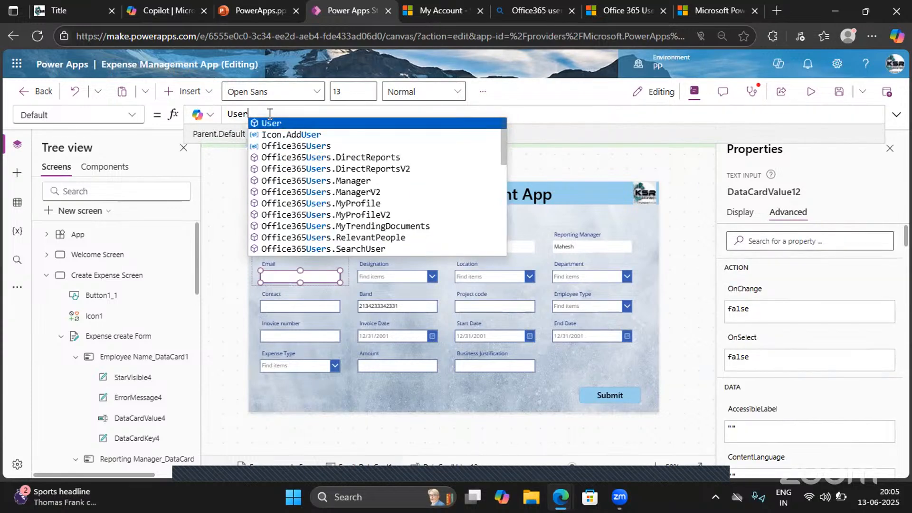
text(().)
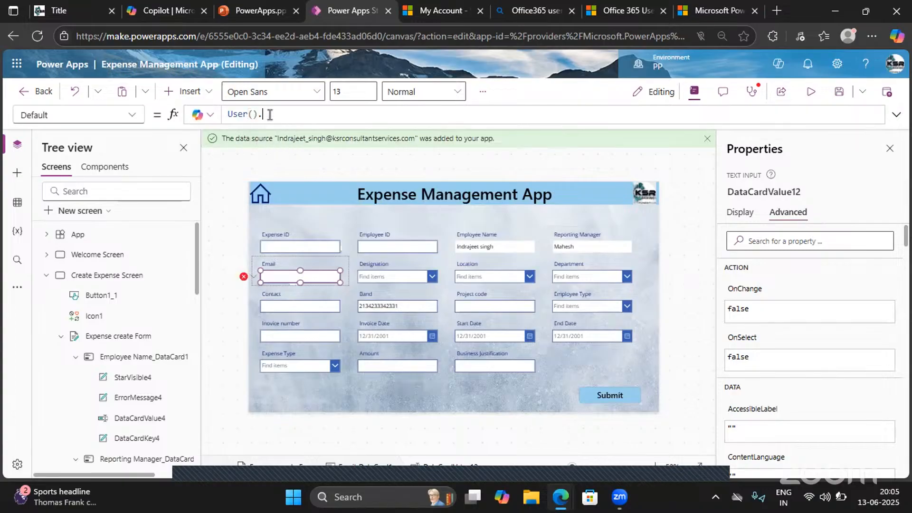
text(Email)
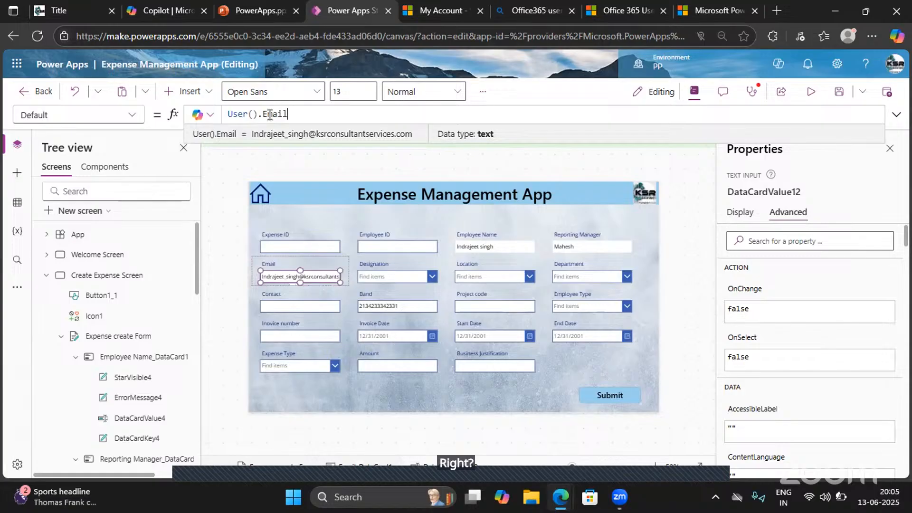
- Set the DisplayMode property of the Email text input to DisplayMode.View
click(136, 115)
scroll(57, 333, down, 2)
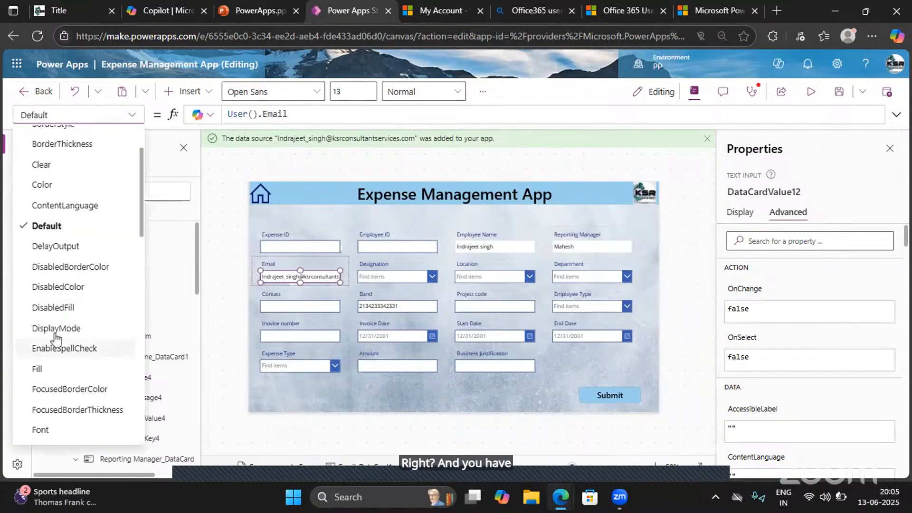
click(56, 330)
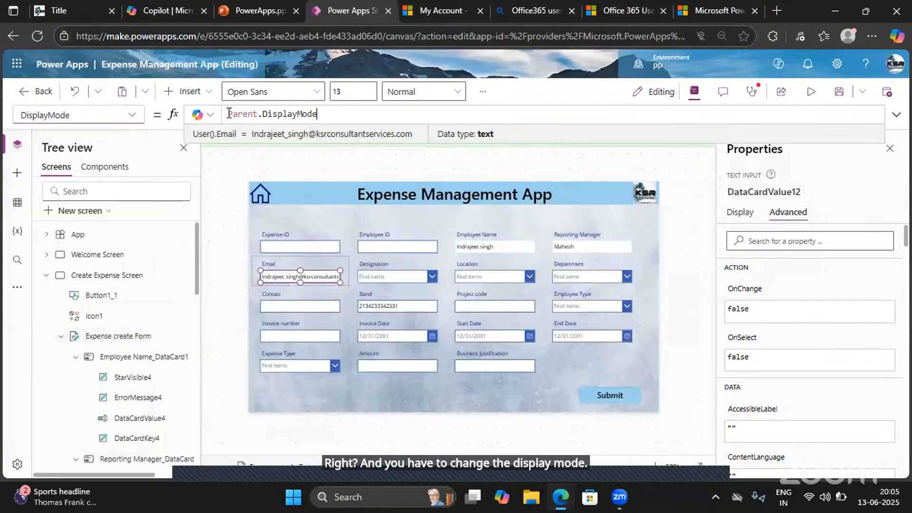
drag(318, 114, 205, 116)
text(Par)
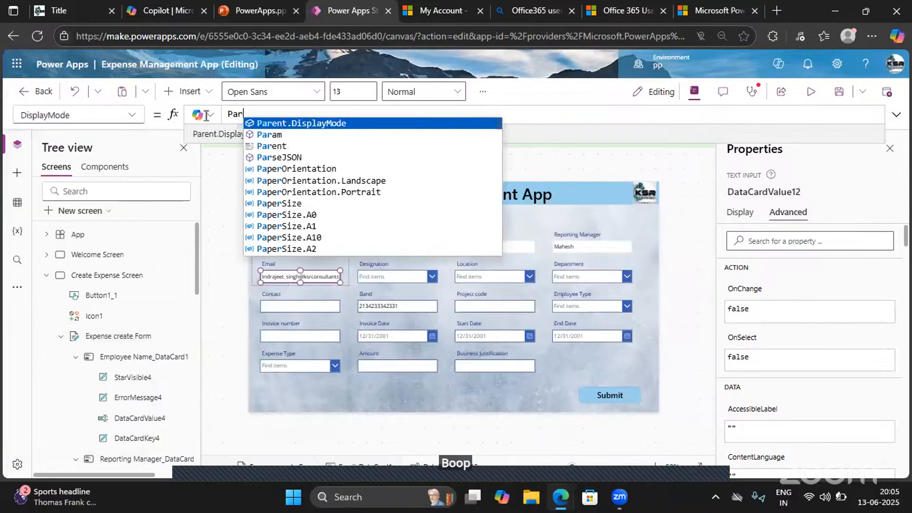
key(BackSpace)
key(BackSpace)
key(BackSpace)
text(Du)
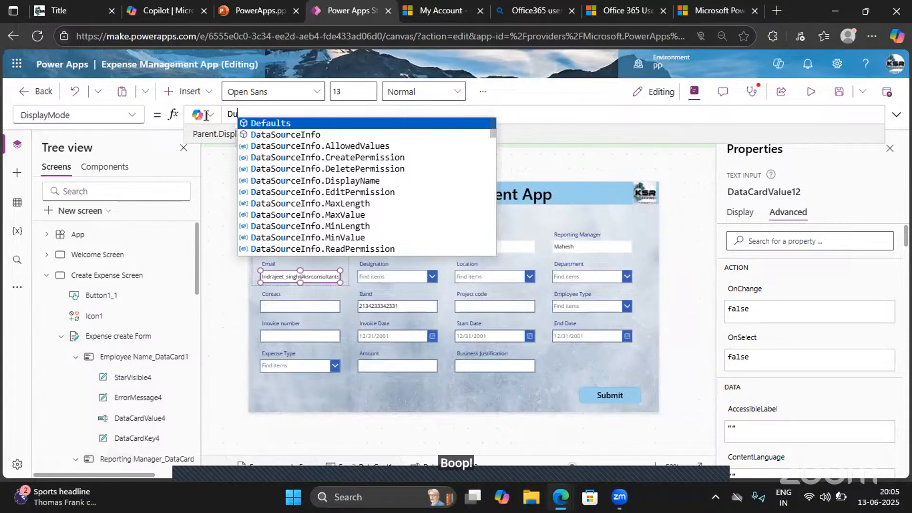
key(BackSpace)
text(isplayMode.)
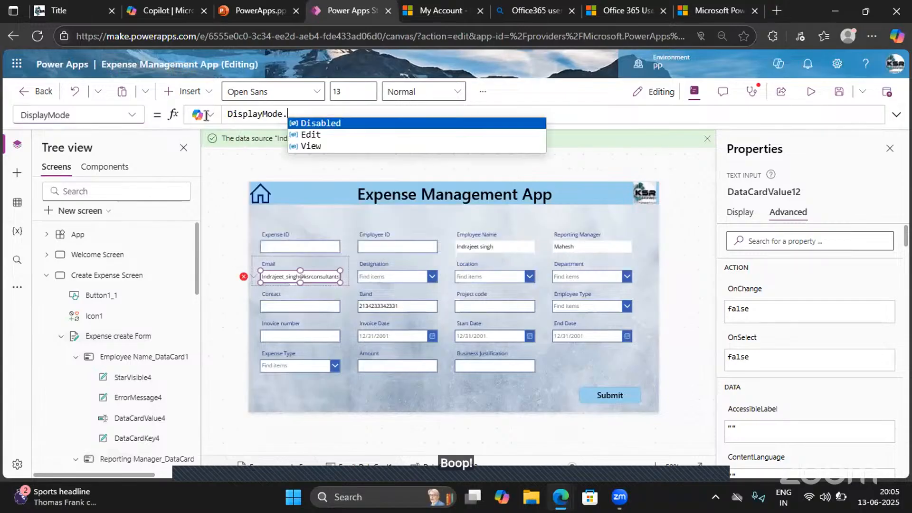
text(View)
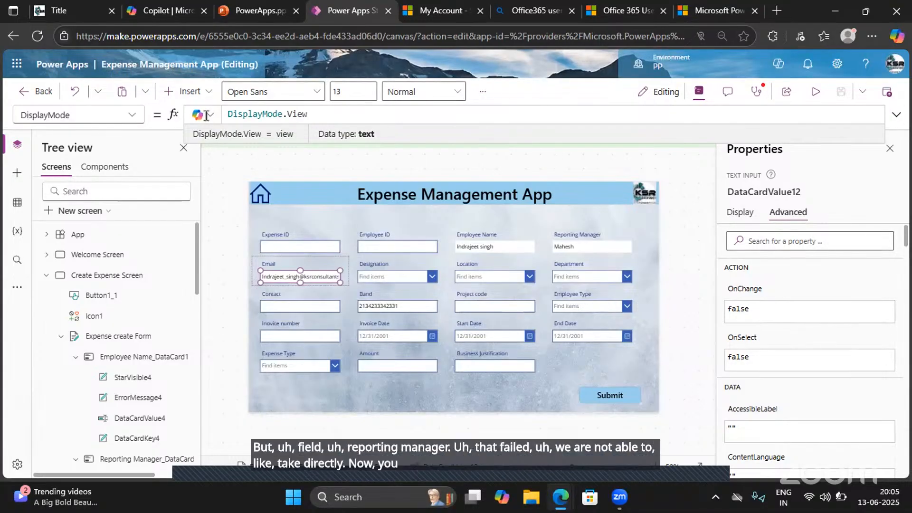
- In the Default formula of the Reporting Manager text input, add a second line and comment out the hard-coded manager name
click(566, 252)
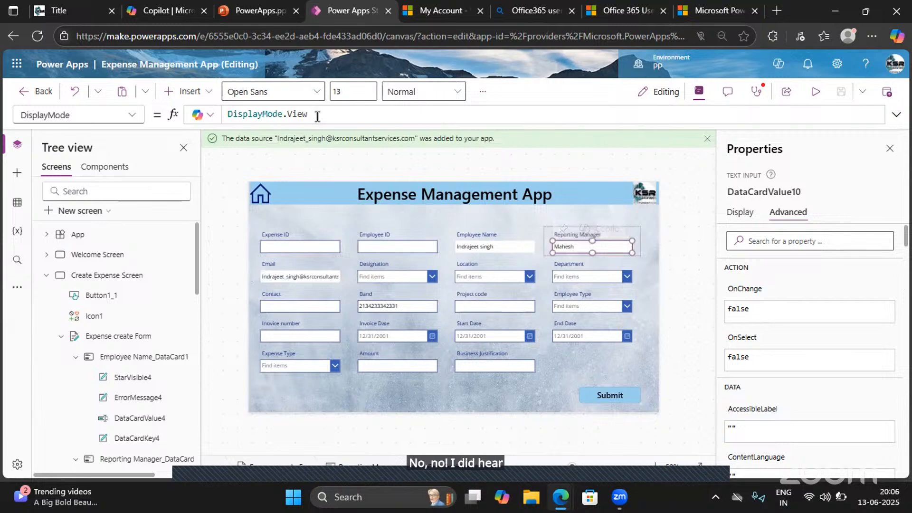
click(130, 121)
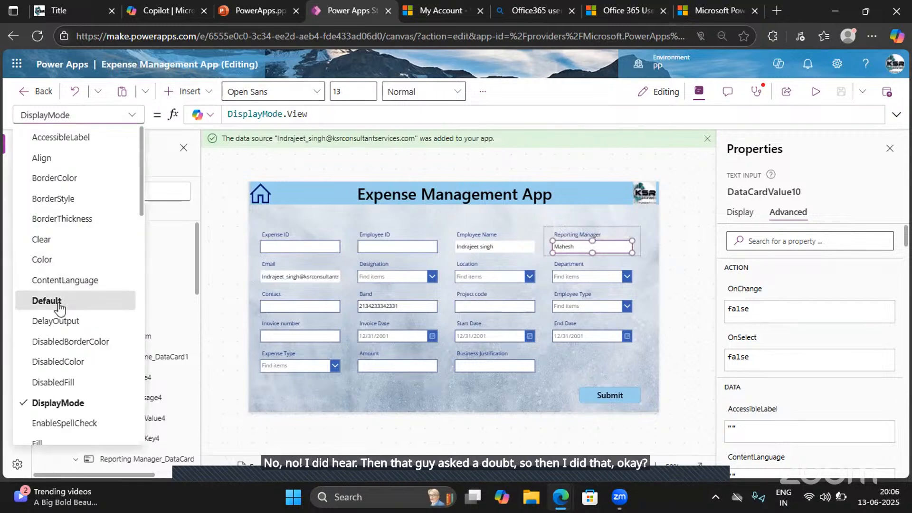
click(58, 308)
click(268, 116)
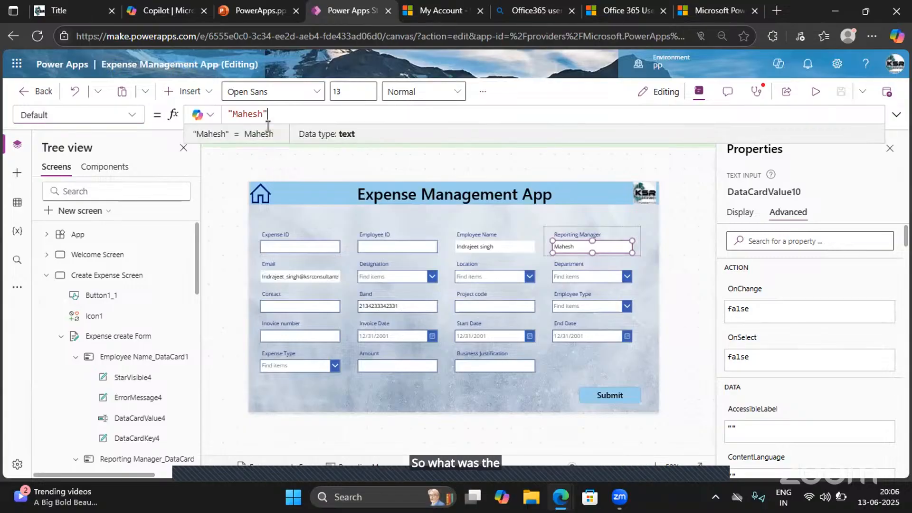
key(shift+Return)
text(//)
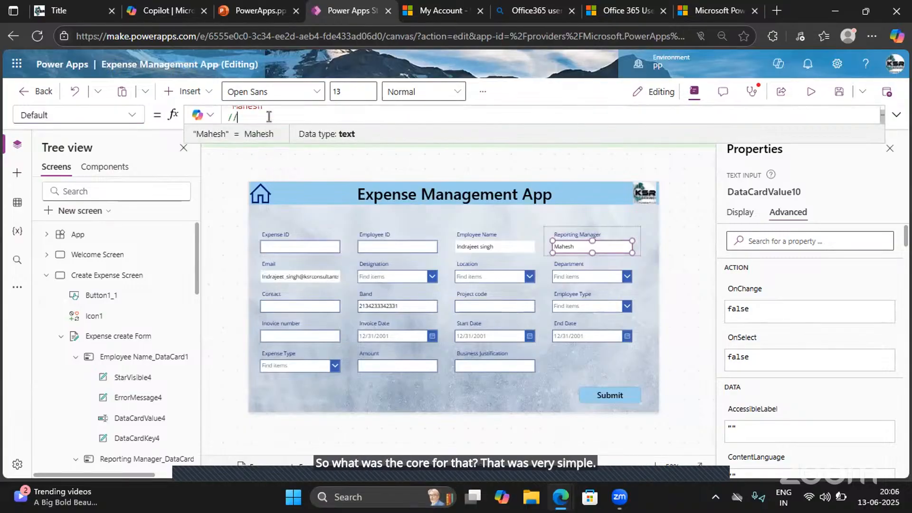
key(BackSpace)
key(BackSpace)
text(off)
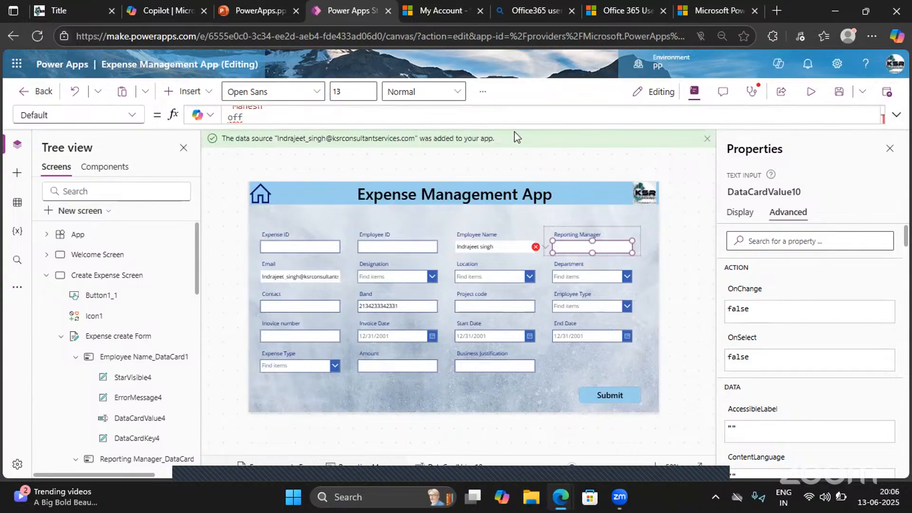
click(902, 120)
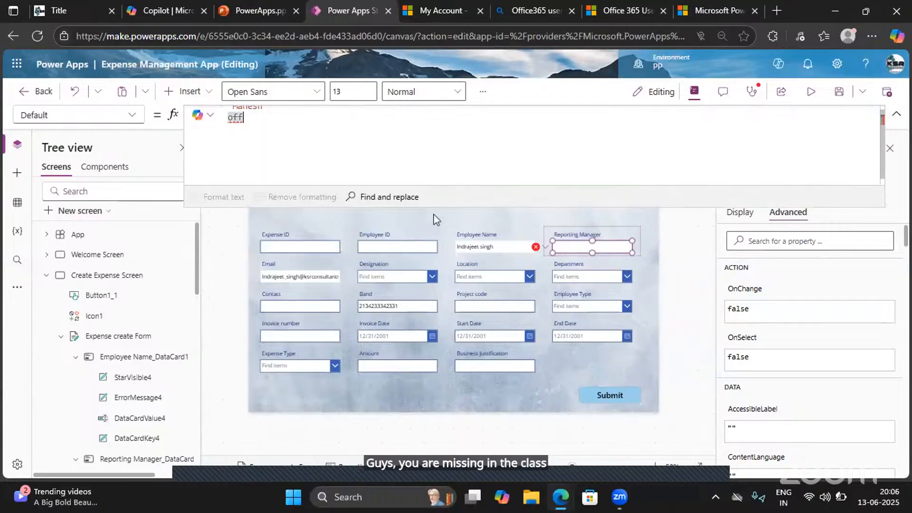
drag(247, 124, 215, 127)
click(233, 111)
text(//)
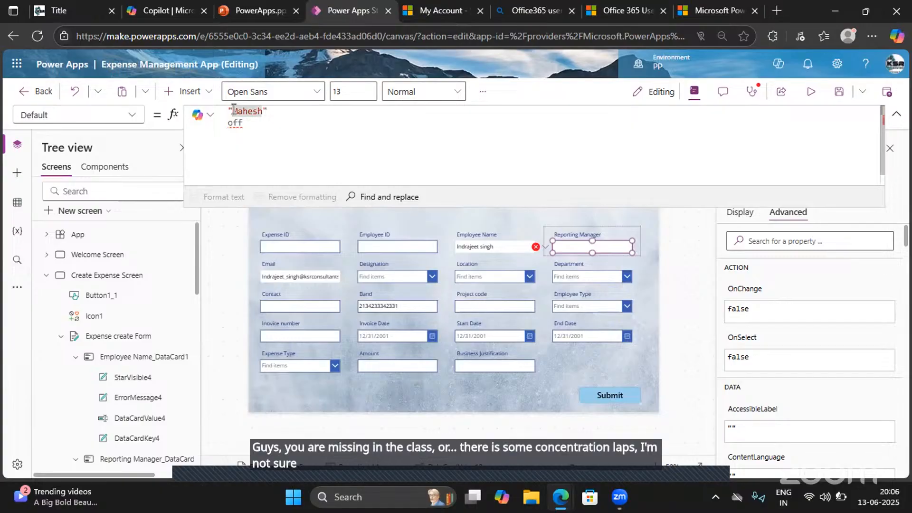
- Start an Office365Users.Manager(User() lookup on the line below the commented name in the Reporting Manager Default formula
click(247, 123)
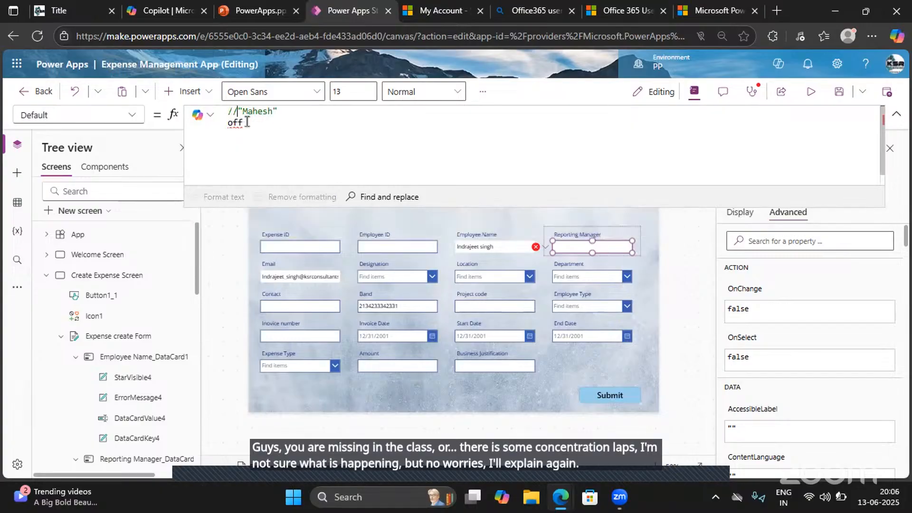
text(ice)
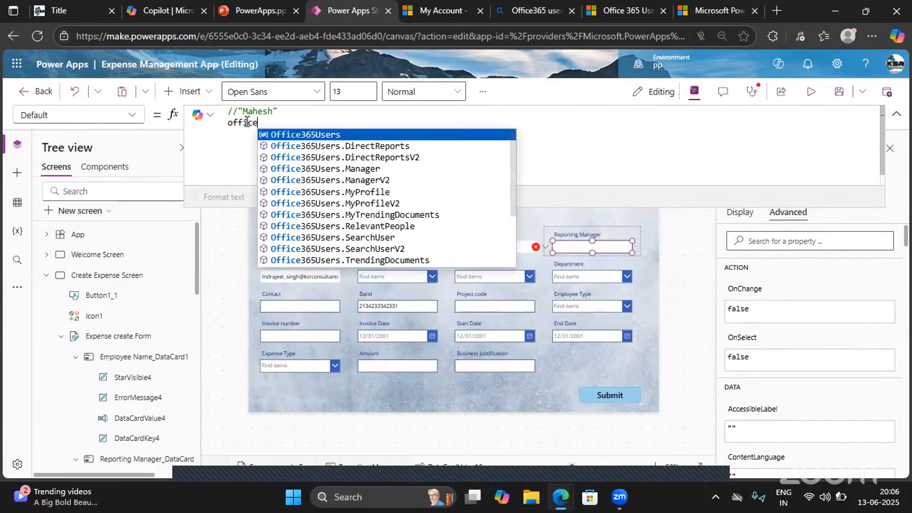
key(Tab)
text(.Man)
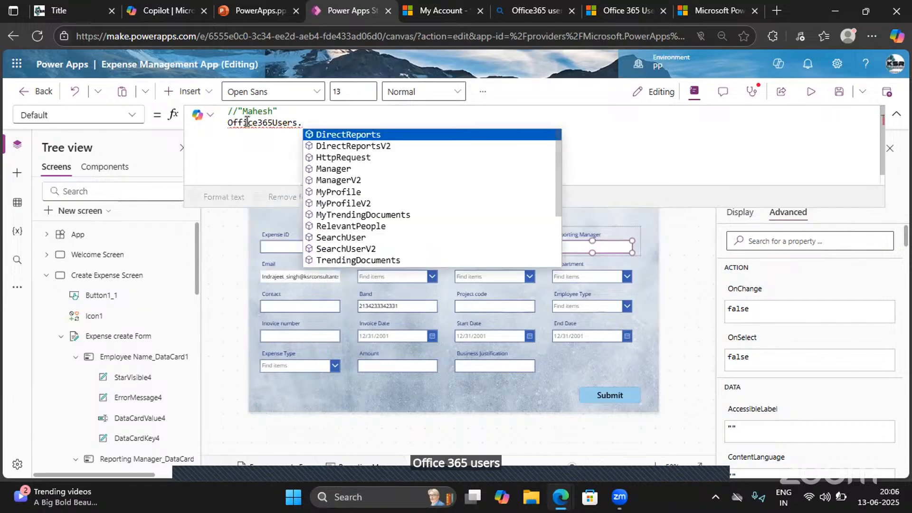
key(Tab)
text(()
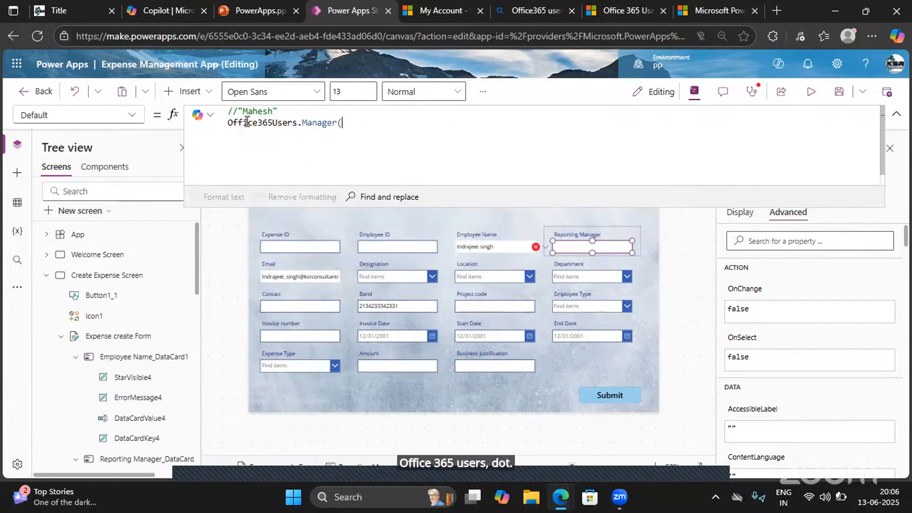
text(user)
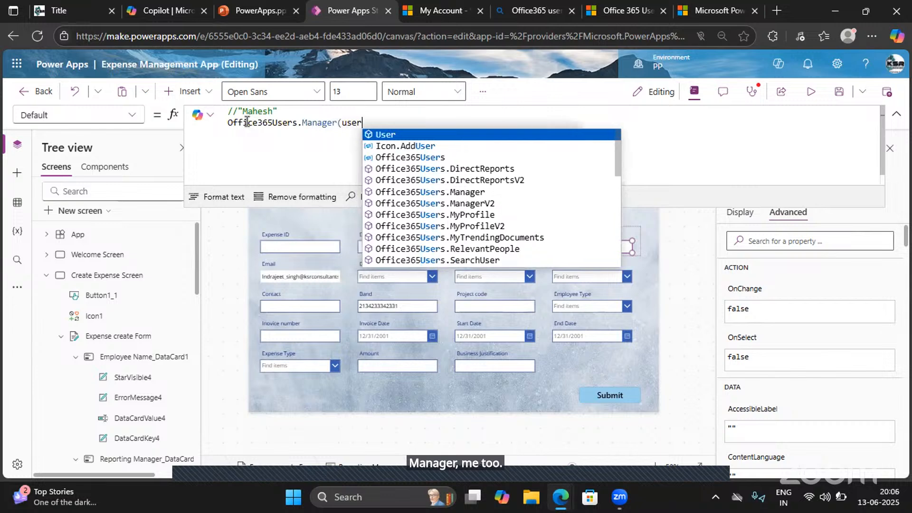
key(Tab)
text(.)
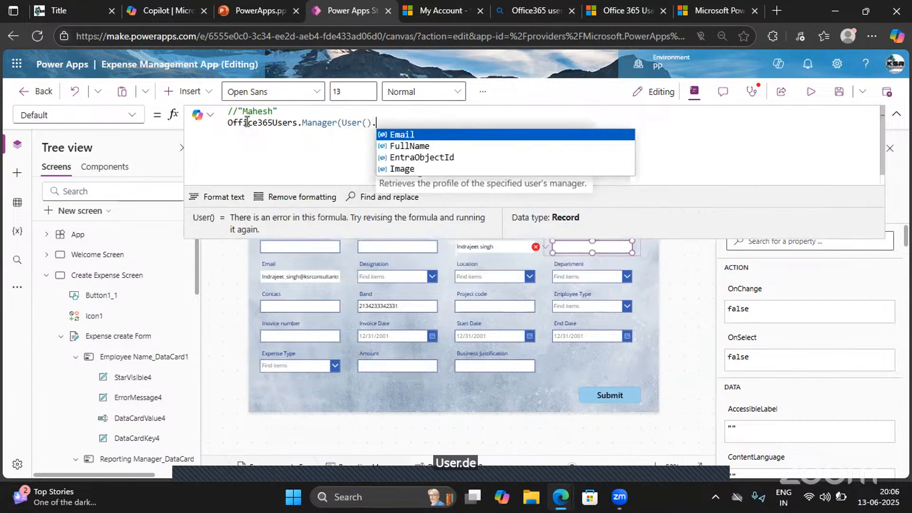
text(guid))
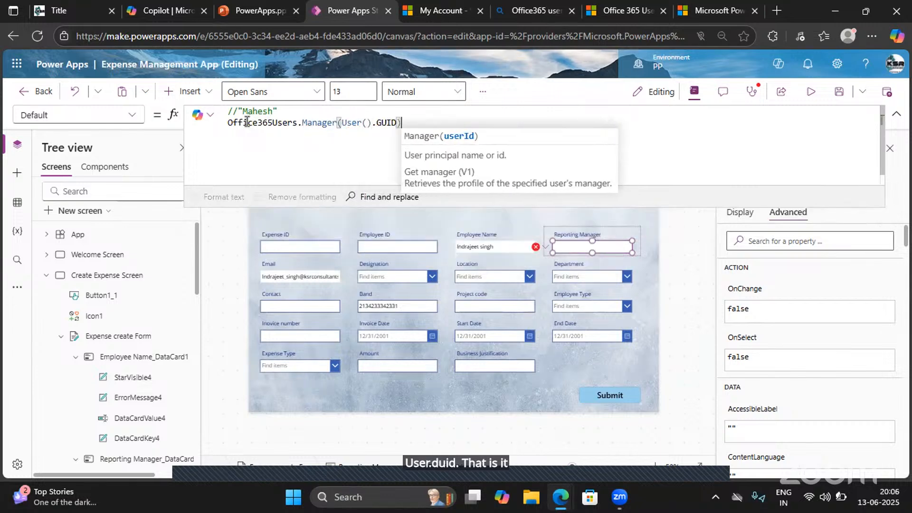
key(BackSpace)
key(BackSpace)
key(BackSpace)
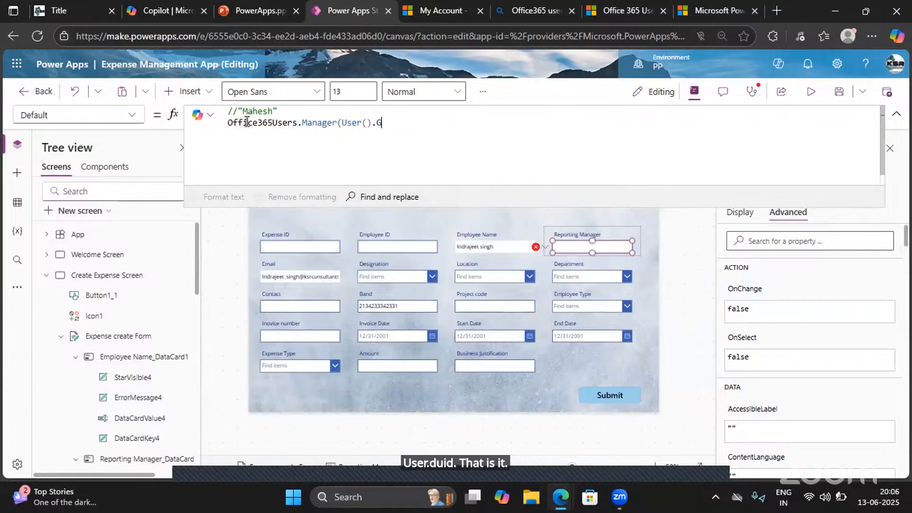
key(BackSpace)
key(BackSpace)
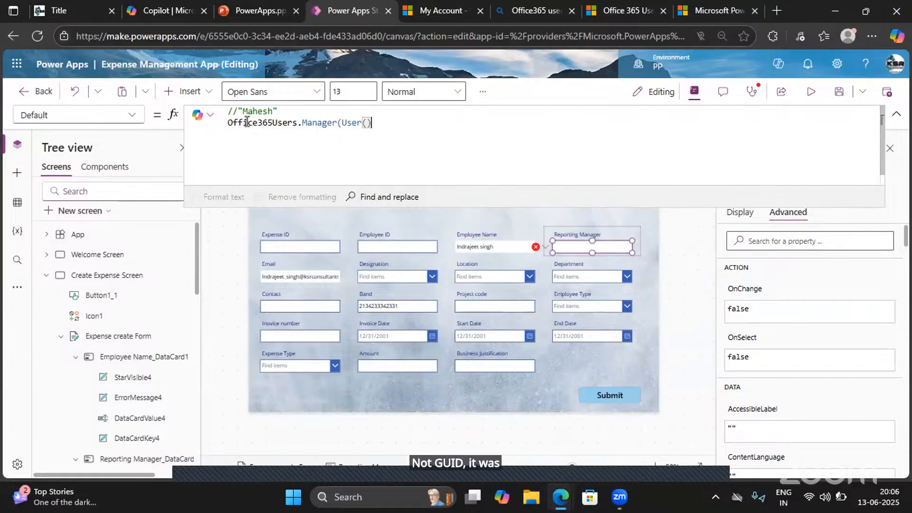
- Complete the manager lookup so it reads Office365Users.Manager(User().EntraObjectId).DisplayName
text(.)
key(Down)
key(Down)
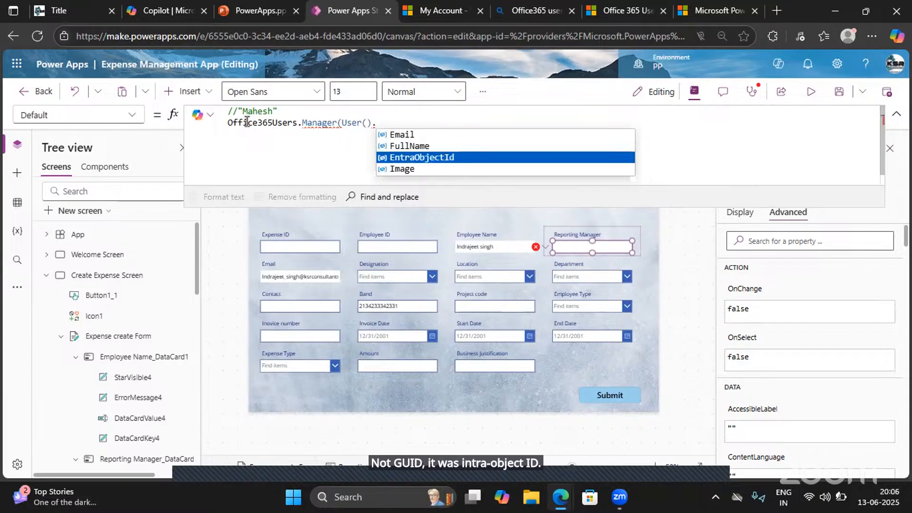
key(Tab)
text())
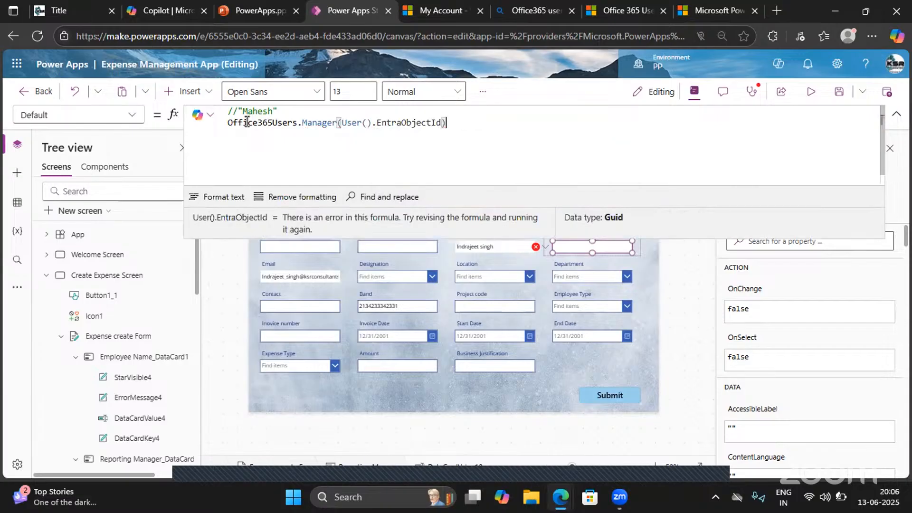
text(.)
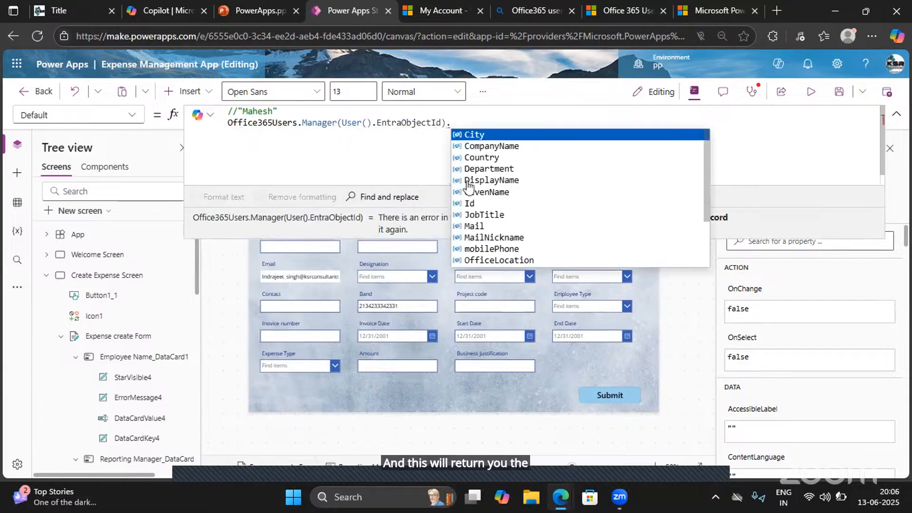
click(468, 181)
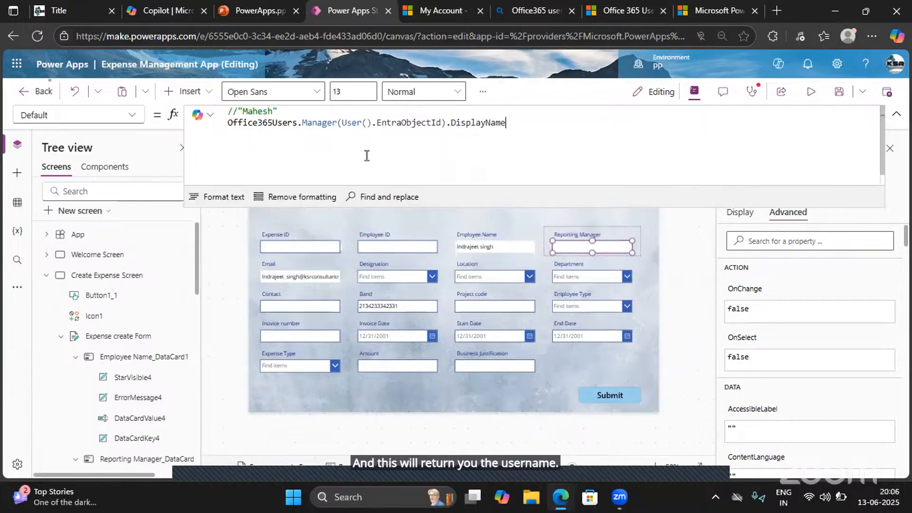
- Comment out the Office365Users.Manager line and make the hard-coded manager name the active Default of Reporting Manager again
click(228, 122)
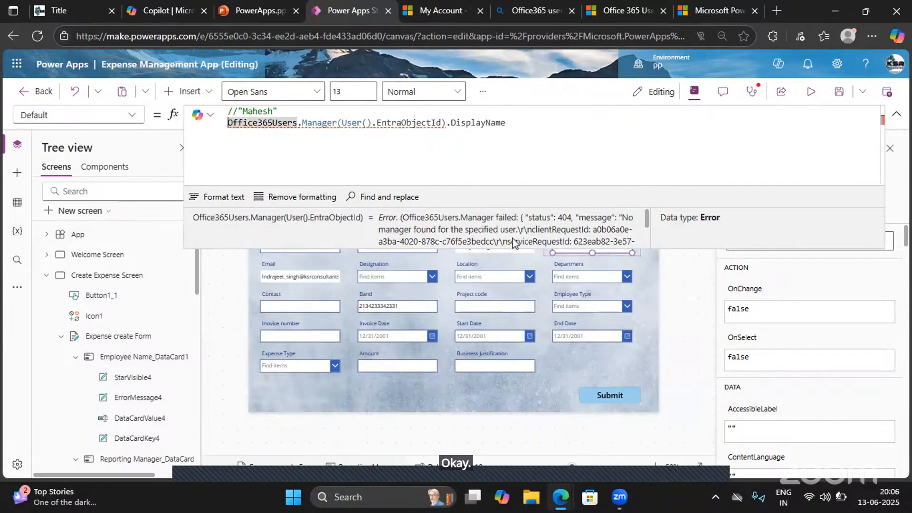
click(227, 122)
text(//)
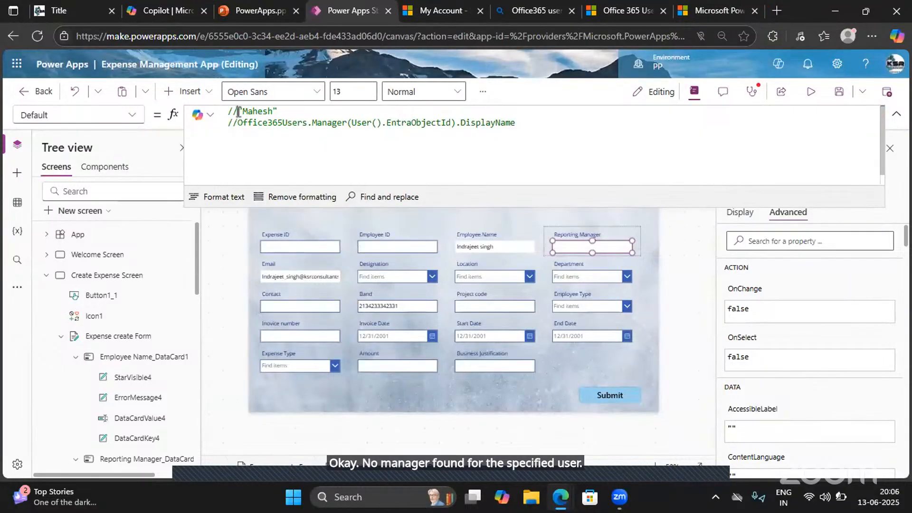
click(239, 111)
key(BackSpace)
key(BackSpace)
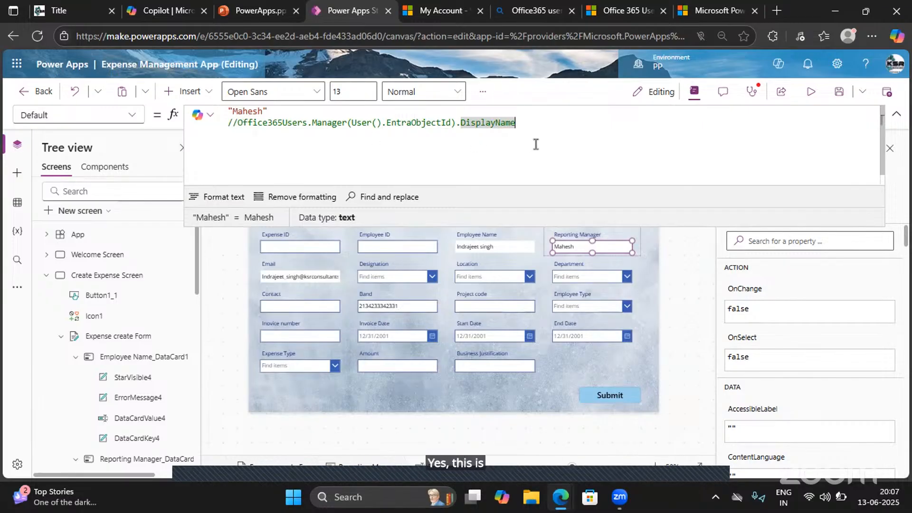
drag(522, 123, 228, 123)
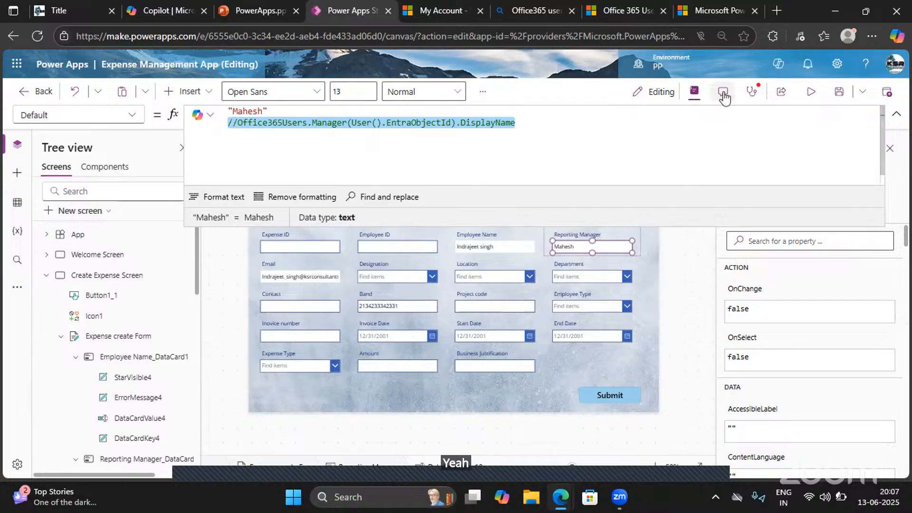
click(896, 117)
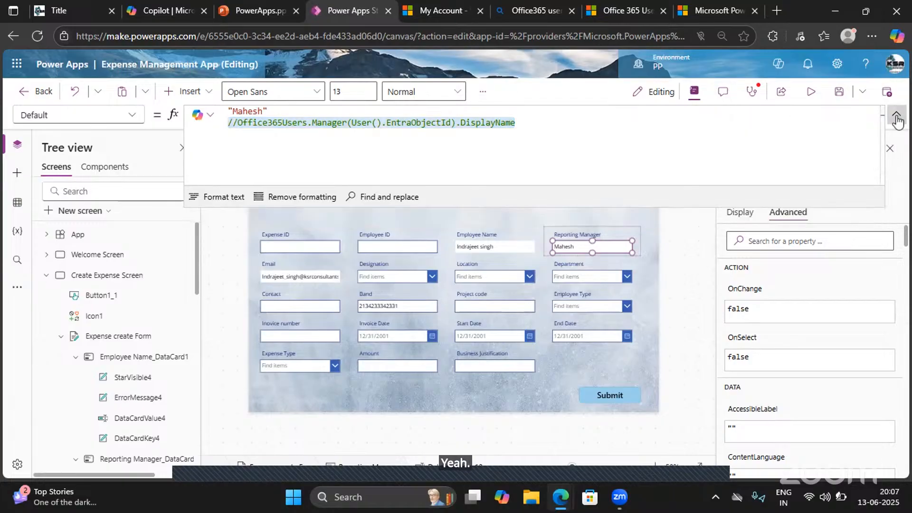
- Preview the app to check the Designation, Location and Department choices and the Contact field, and return to editing
click(810, 93)
click(388, 251)
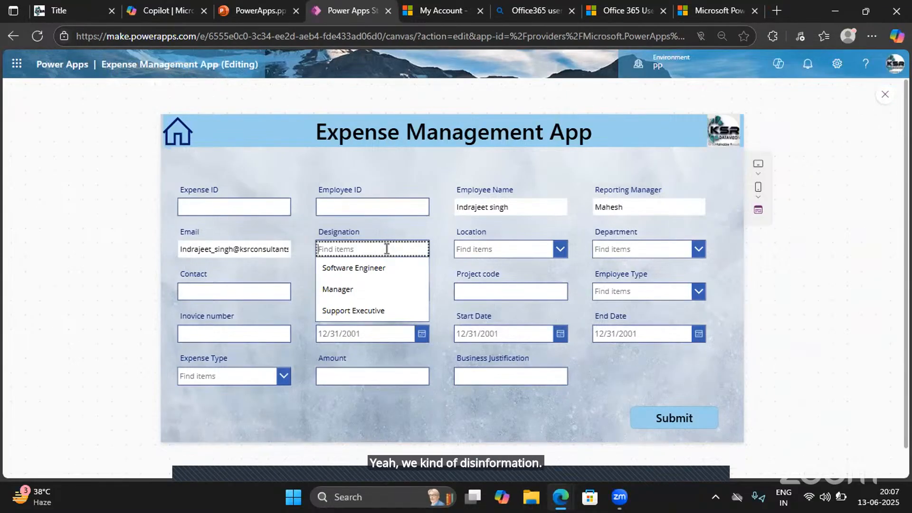
click(491, 247)
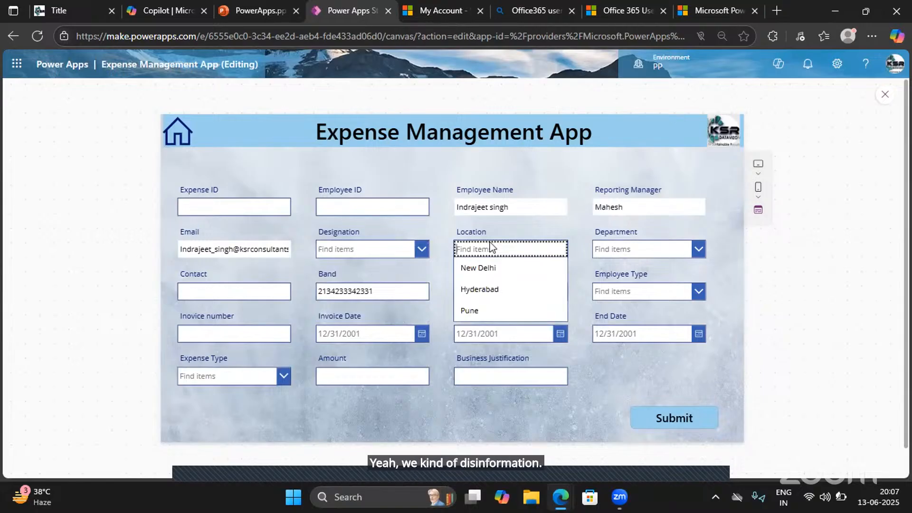
click(648, 251)
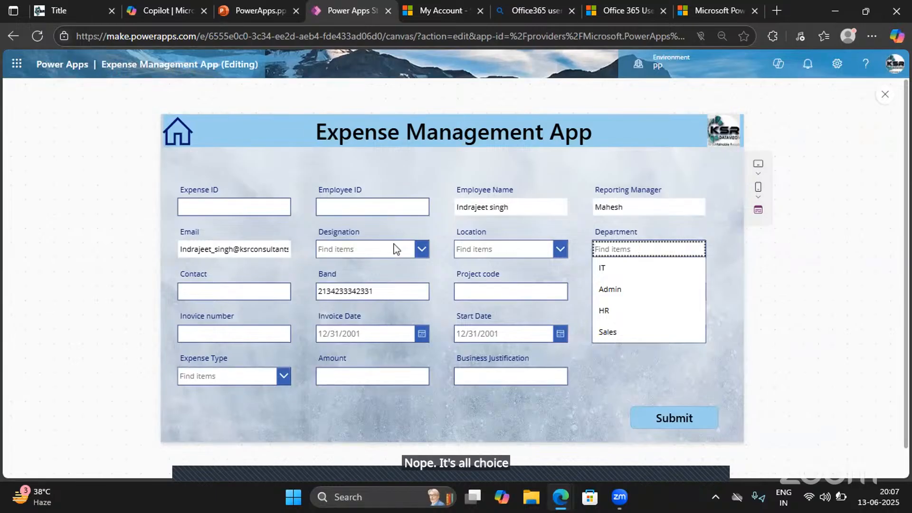
click(194, 288)
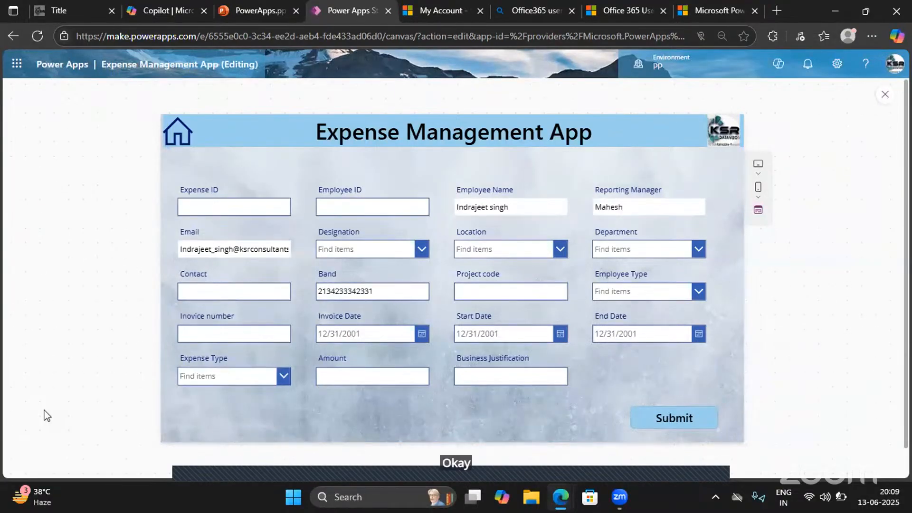
click(884, 97)
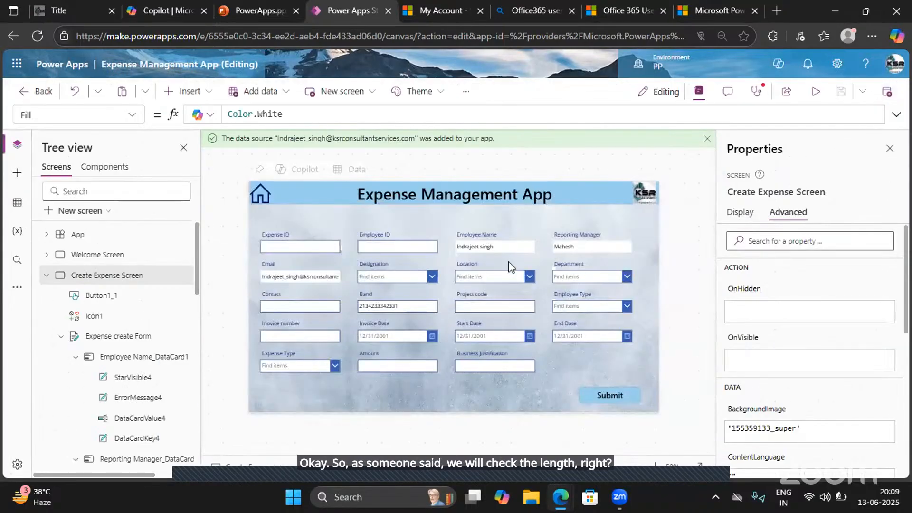
- Select the Contact text input in the expense form and examine the options of its Format property
click(295, 308)
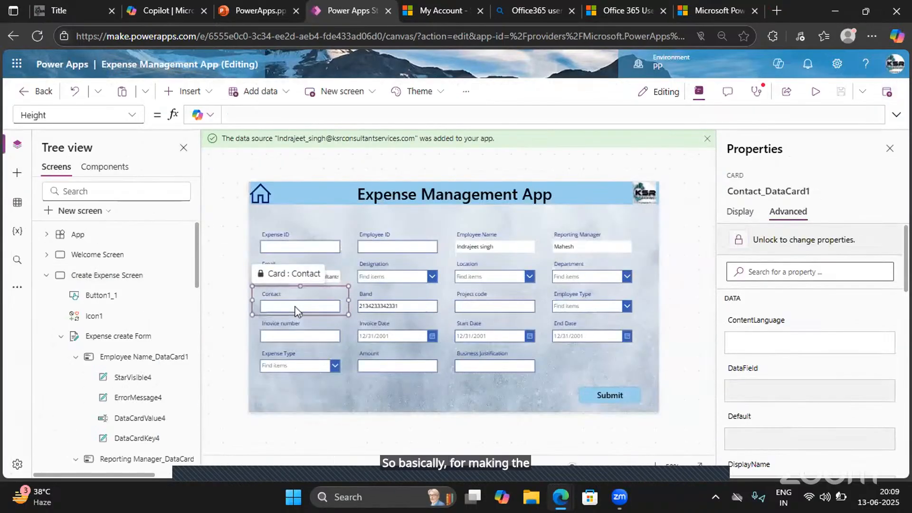
click(295, 306)
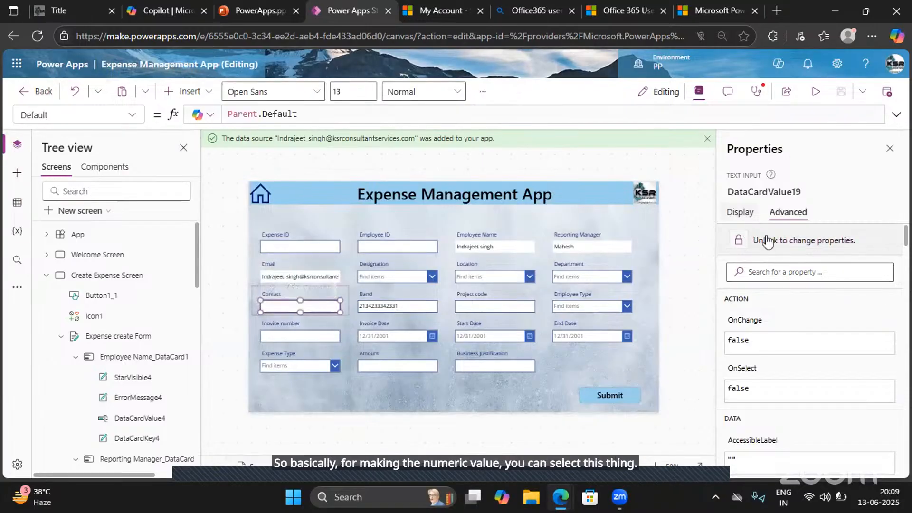
click(735, 213)
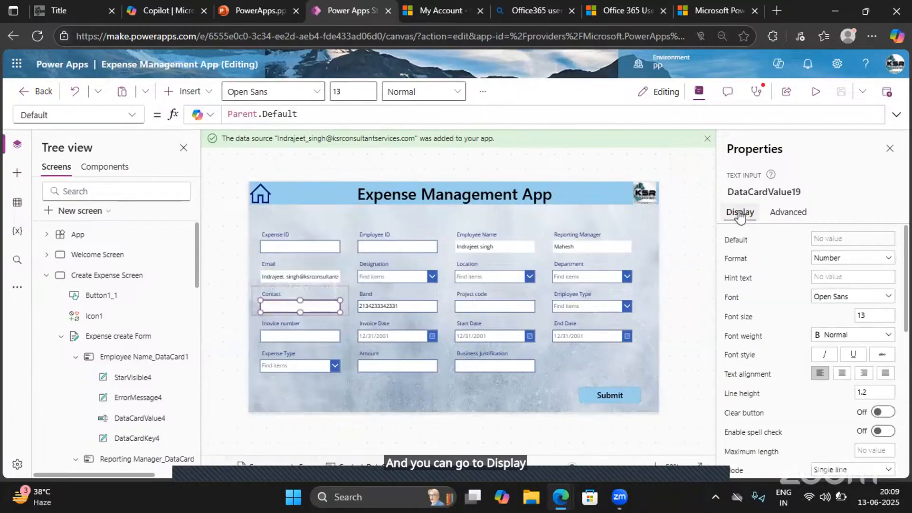
click(837, 264)
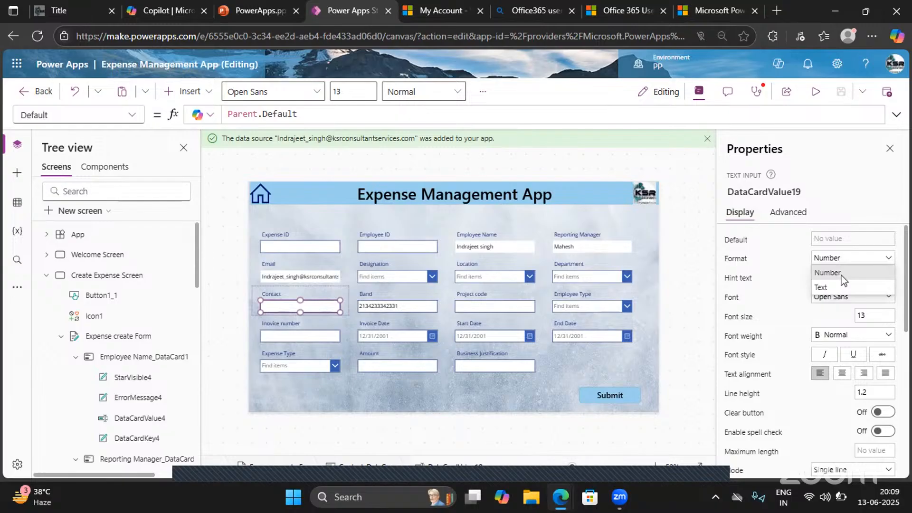
click(787, 264)
click(272, 309)
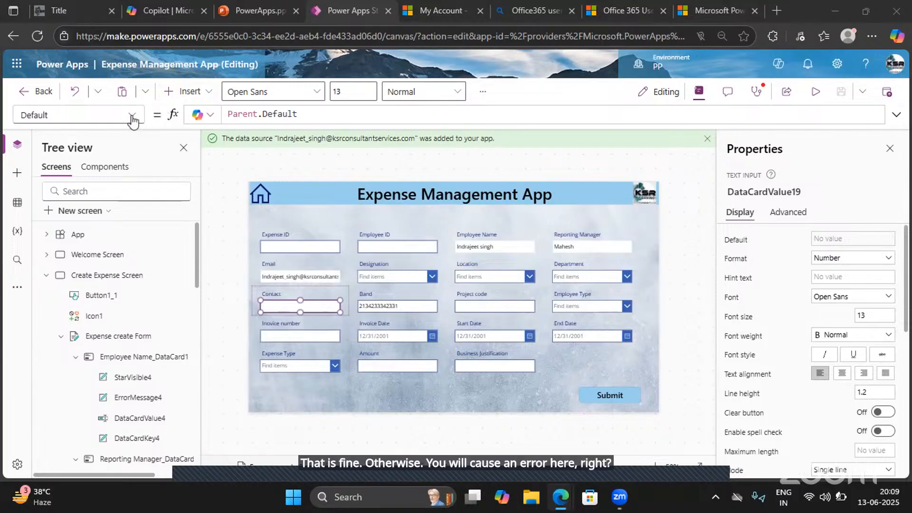
- Examine the properties of the Contact text input and open its HintText formula
click(132, 117)
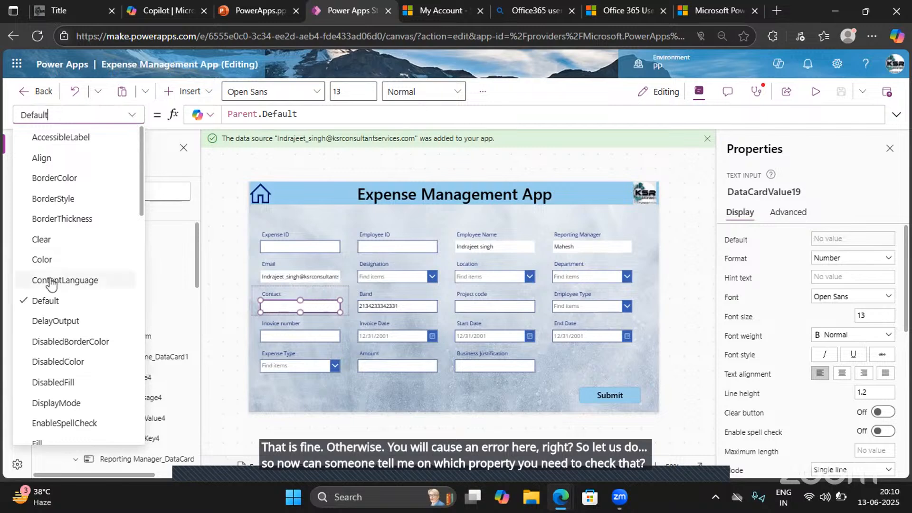
scroll(52, 280, down, 7)
scroll(51, 284, down, 2)
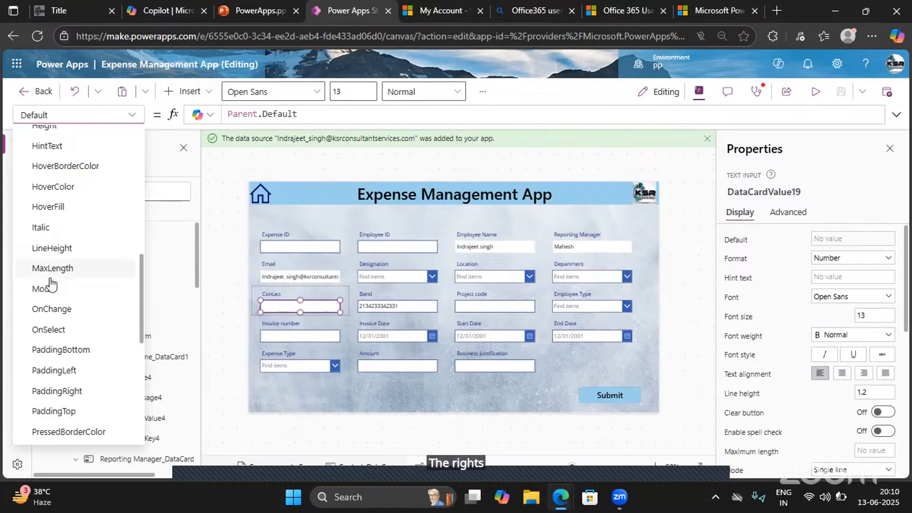
click(50, 147)
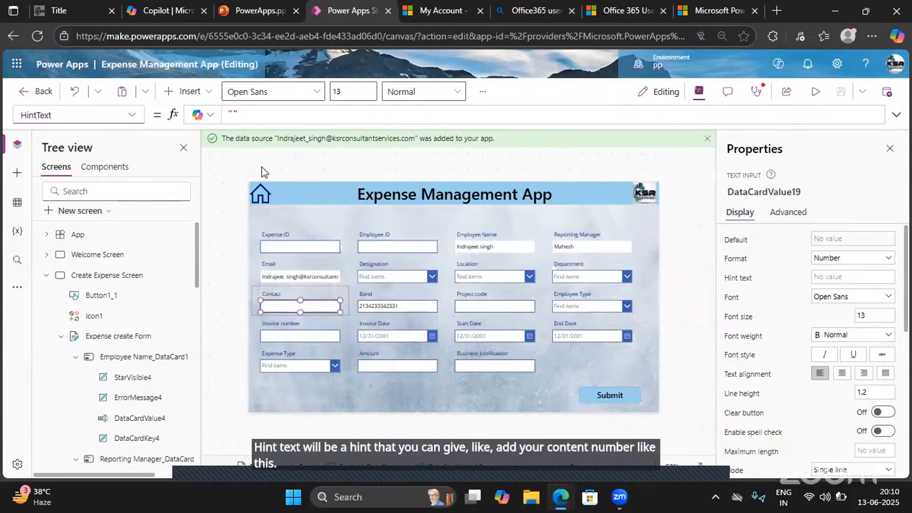
click(131, 115)
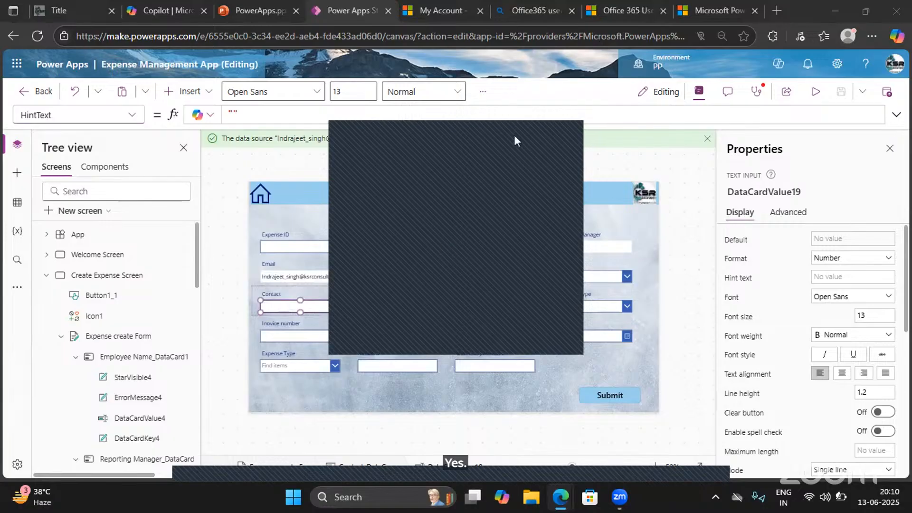
click(512, 135)
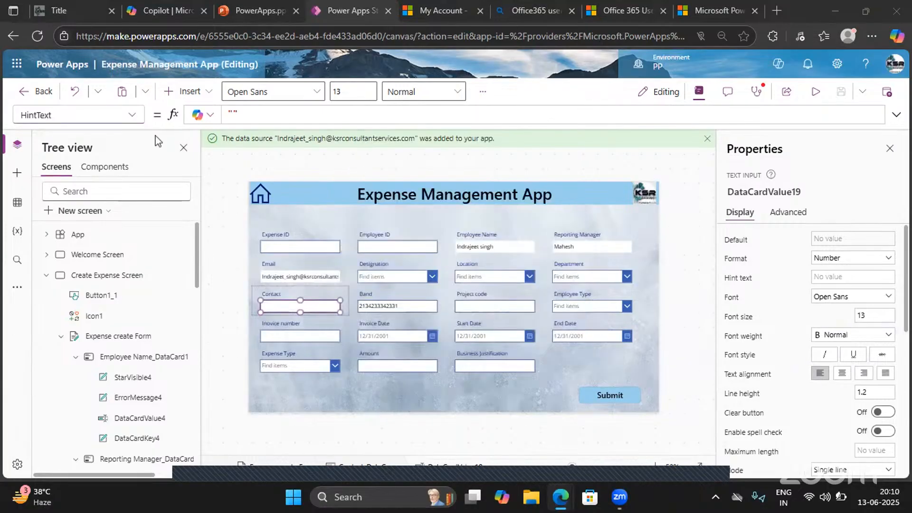
- Open the OnChange formula of the Contact text input
click(133, 115)
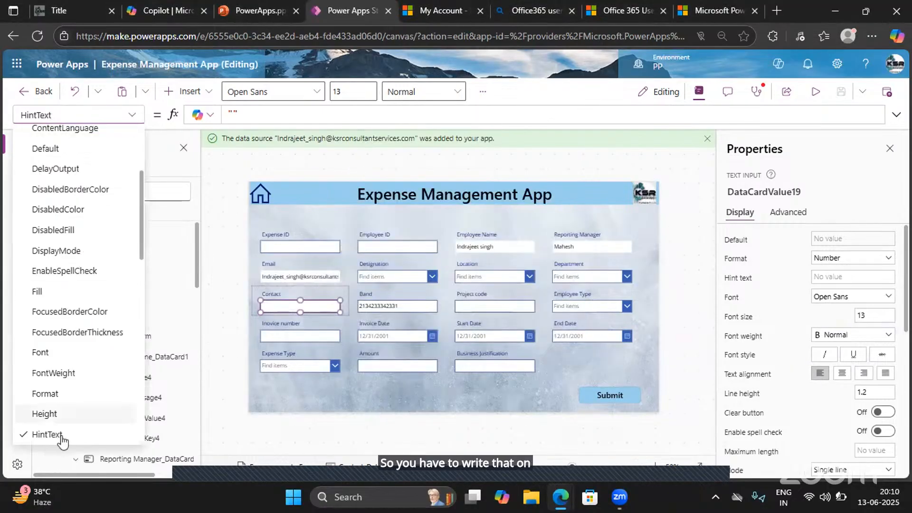
scroll(61, 437, down, 5)
scroll(61, 437, down, 2)
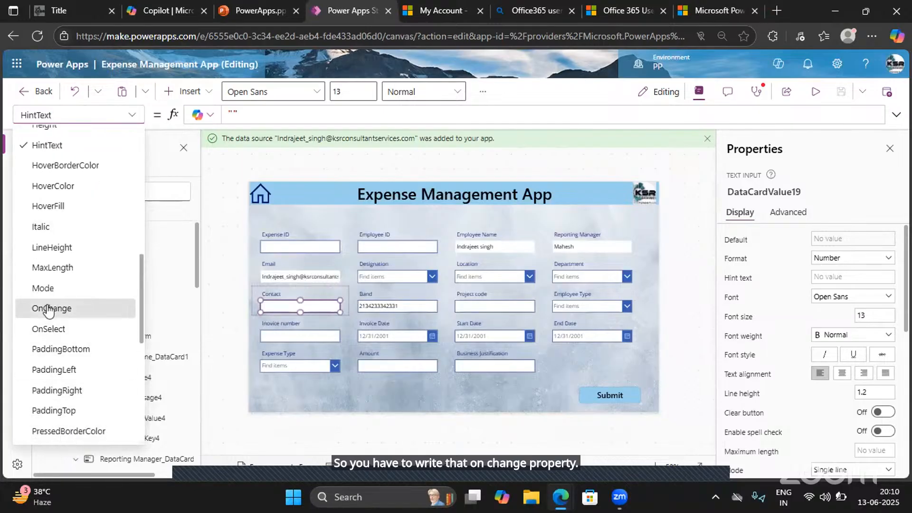
click(65, 308)
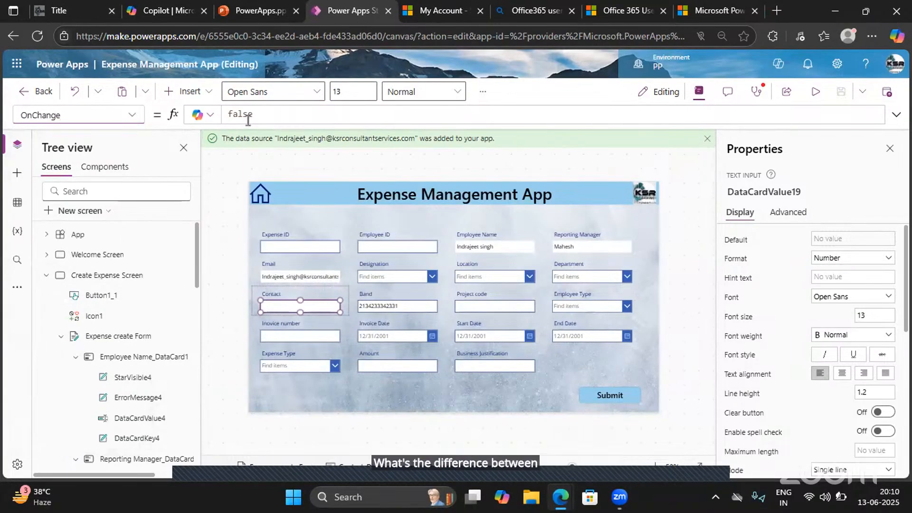
click(133, 117)
click(134, 117)
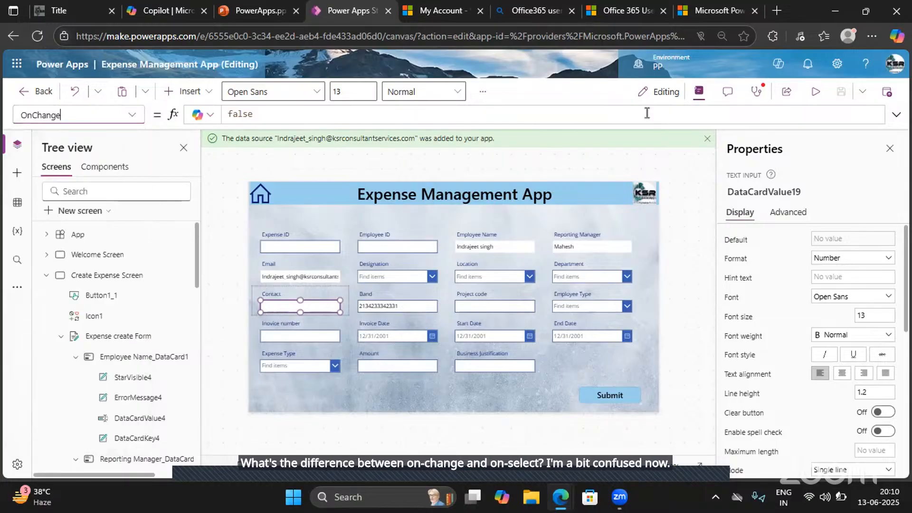
- Submit the expense form in app preview and try Software Engineer, Manager and Support Executive in turn as the Designation
click(815, 93)
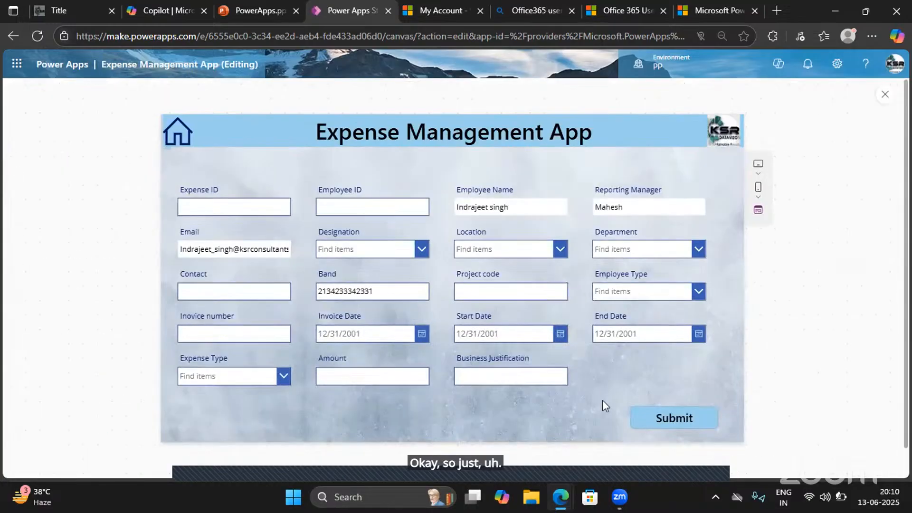
click(668, 422)
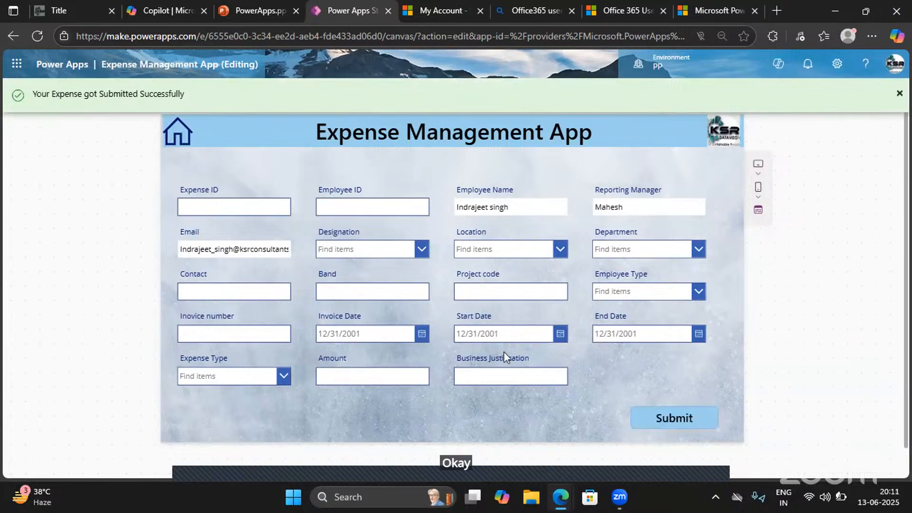
click(421, 249)
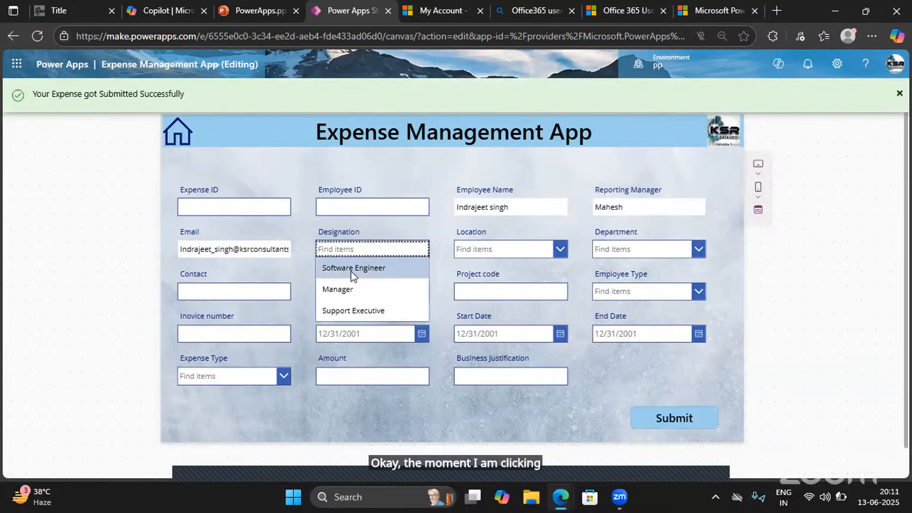
click(350, 266)
click(418, 252)
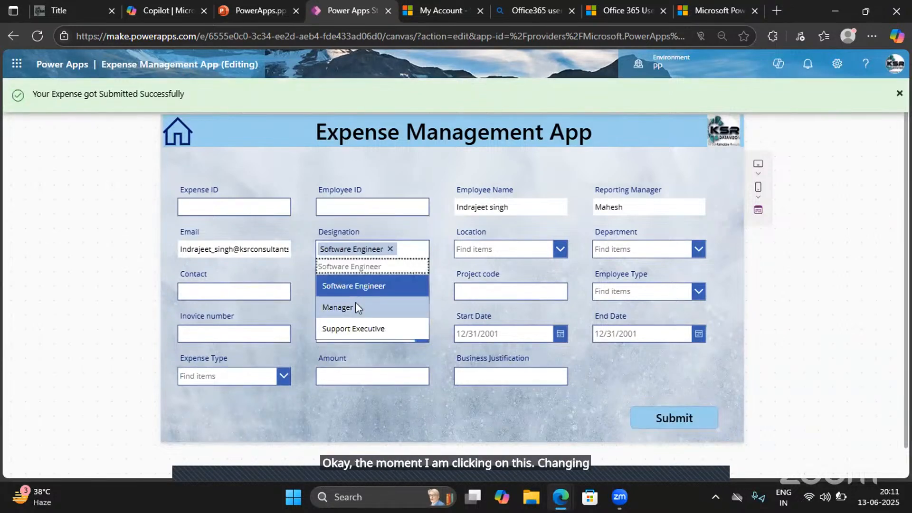
click(355, 304)
click(422, 250)
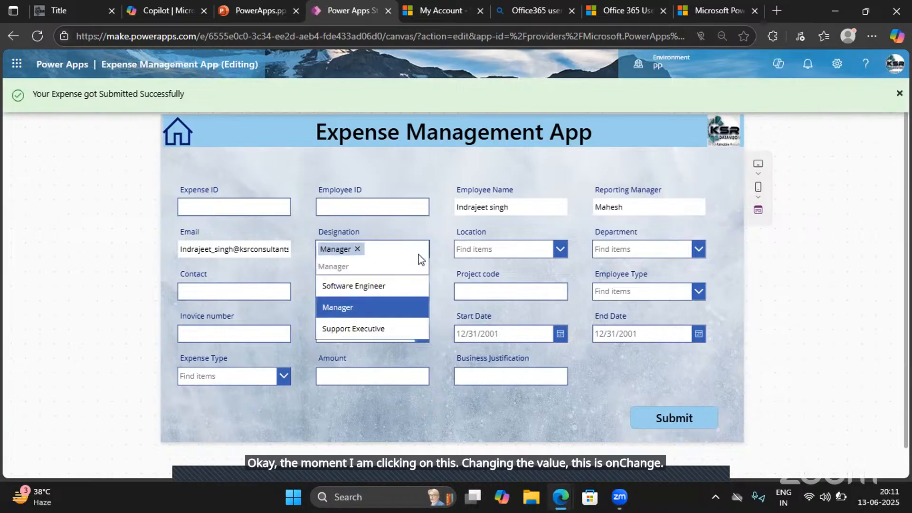
click(358, 328)
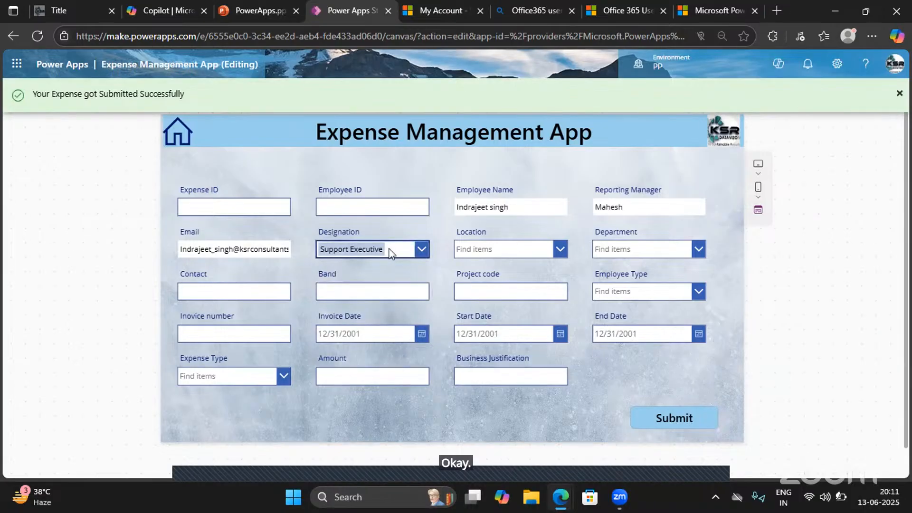
- Choose Software Engineer as the Designation, change it to Manager, and return to editing
click(389, 251)
click(394, 249)
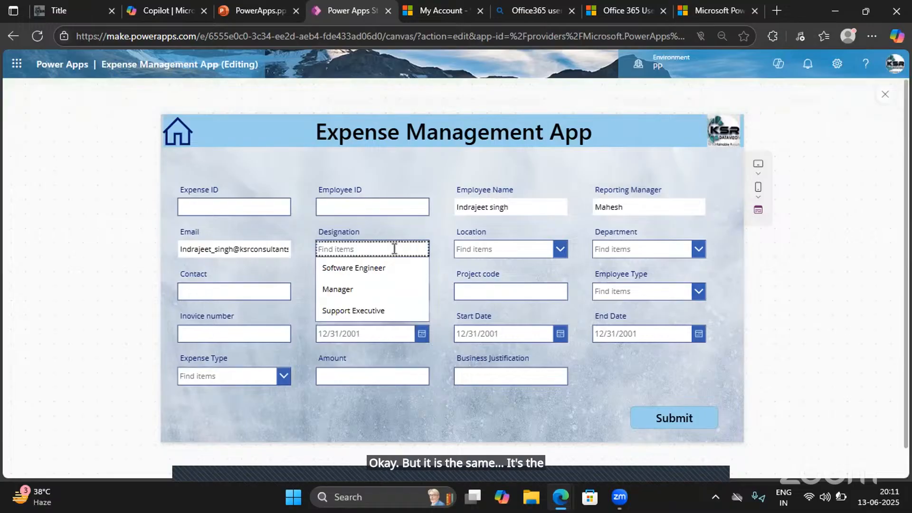
click(453, 274)
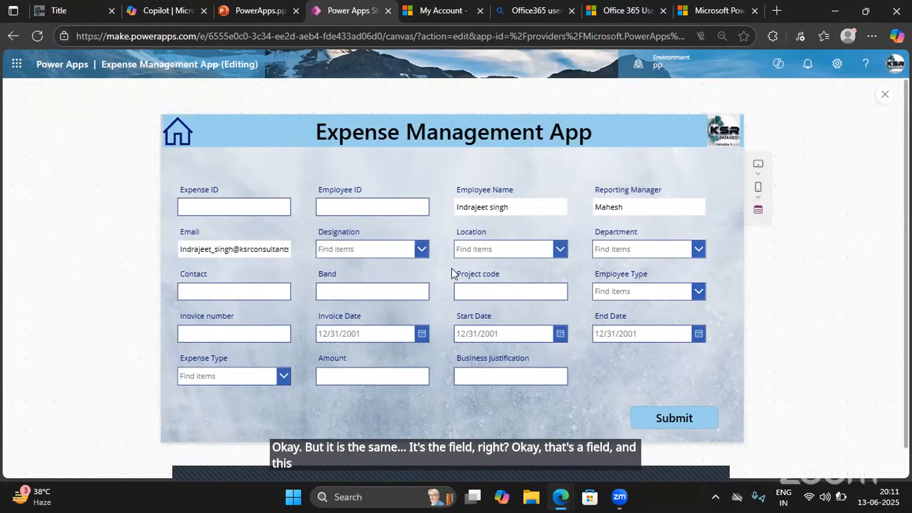
click(421, 249)
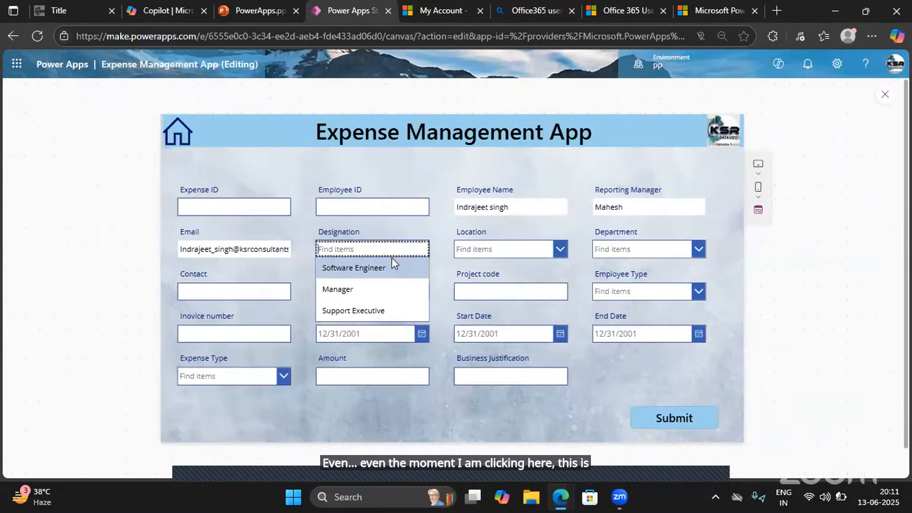
click(341, 268)
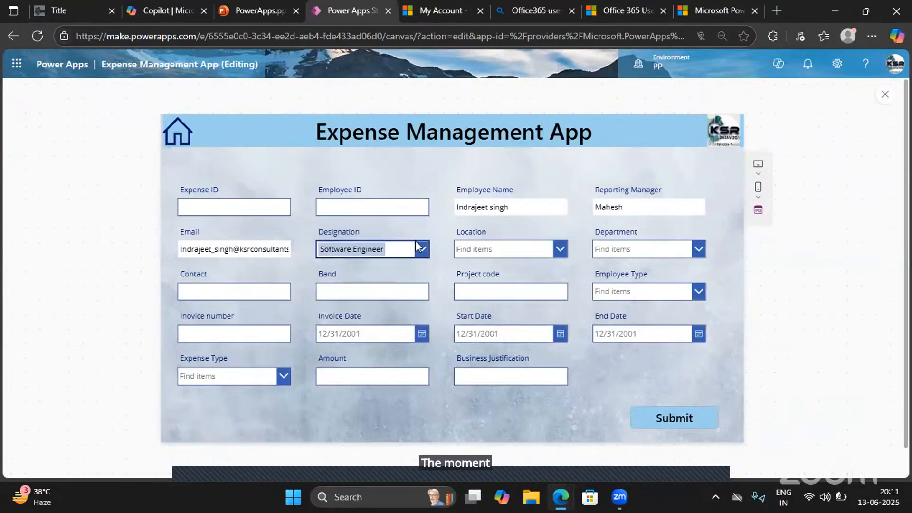
click(366, 254)
click(356, 307)
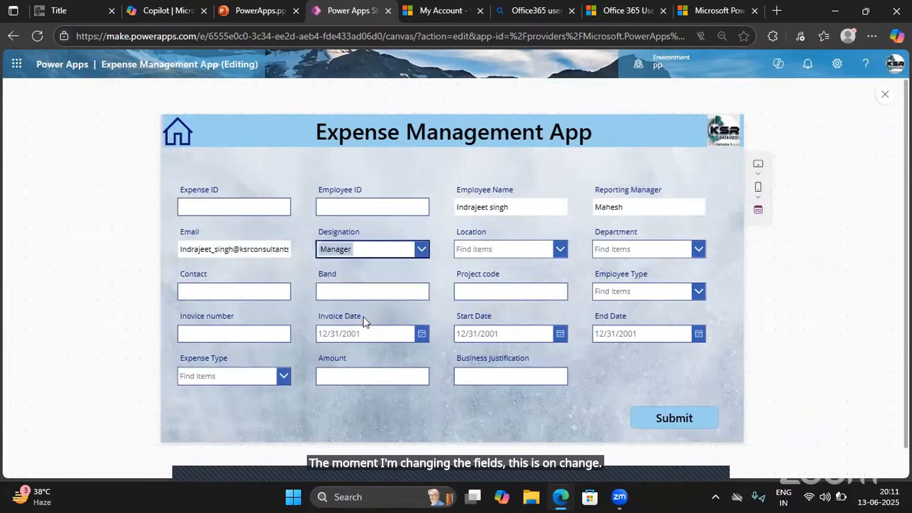
click(884, 97)
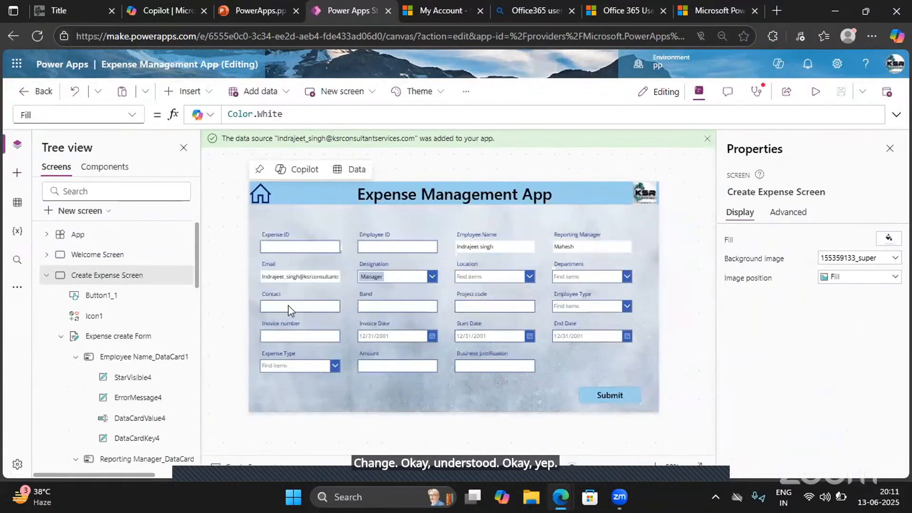
- Set the Contact text input's OnSelect formula to Notify("Contact control is selected")
click(291, 310)
click(289, 309)
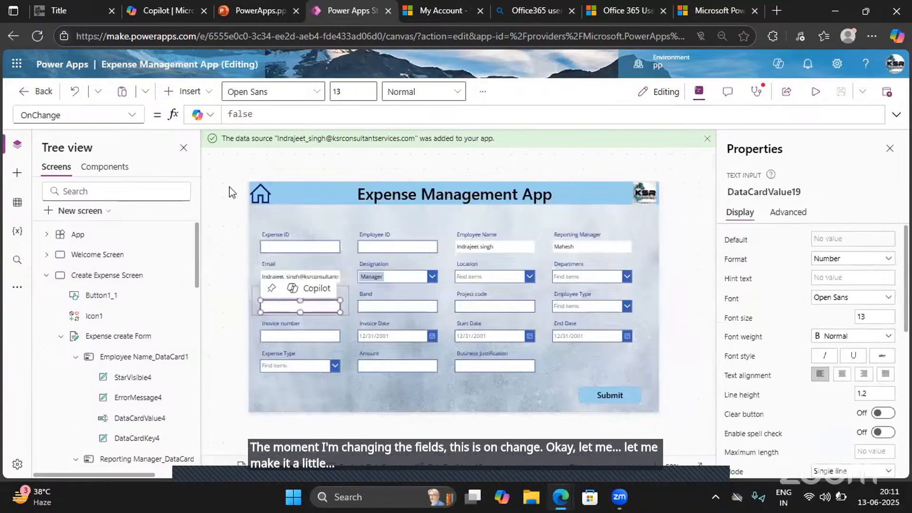
double_click(265, 115)
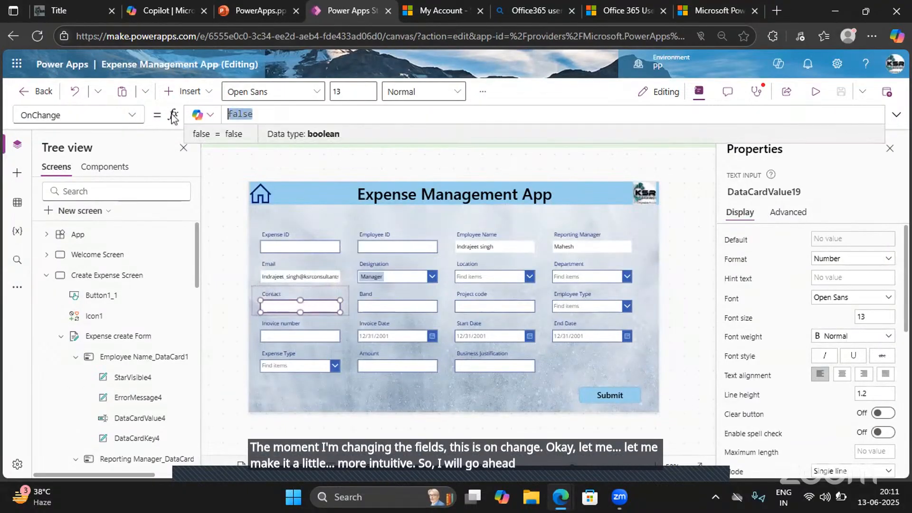
click(133, 118)
scroll(57, 328, down, 3)
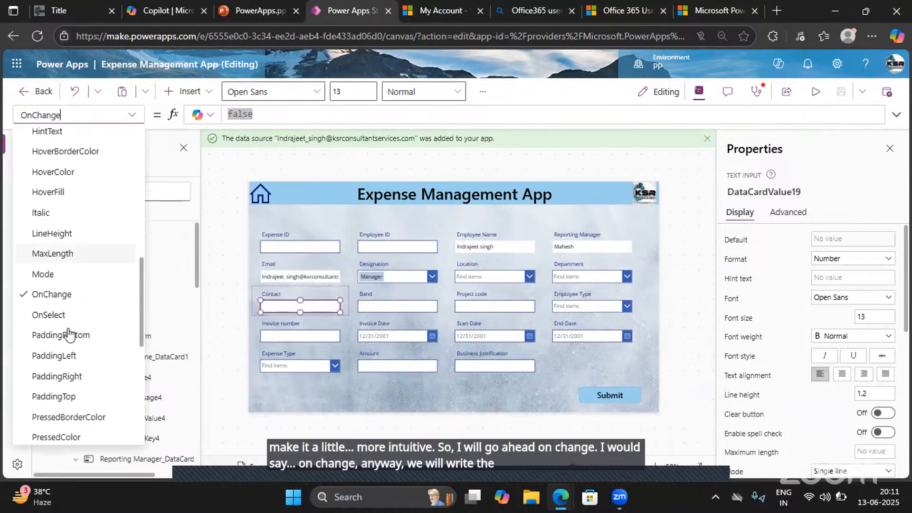
click(49, 319)
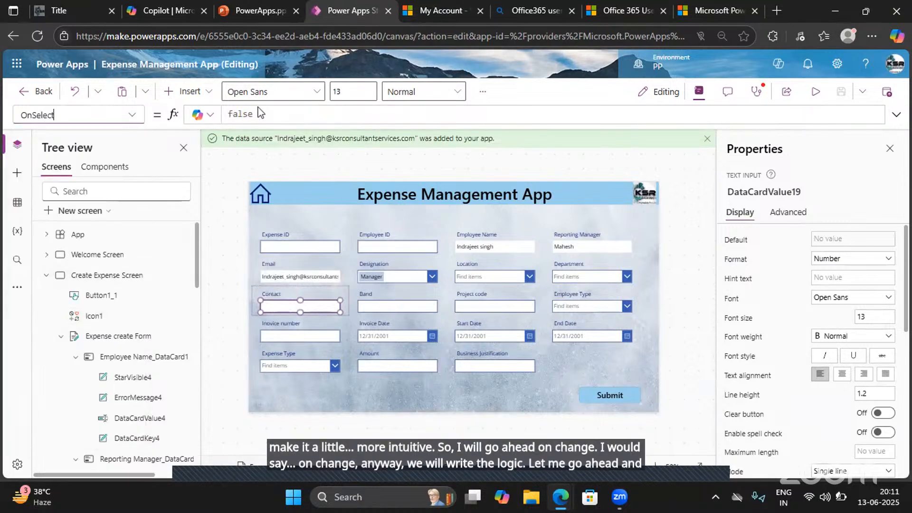
drag(260, 114, 214, 114)
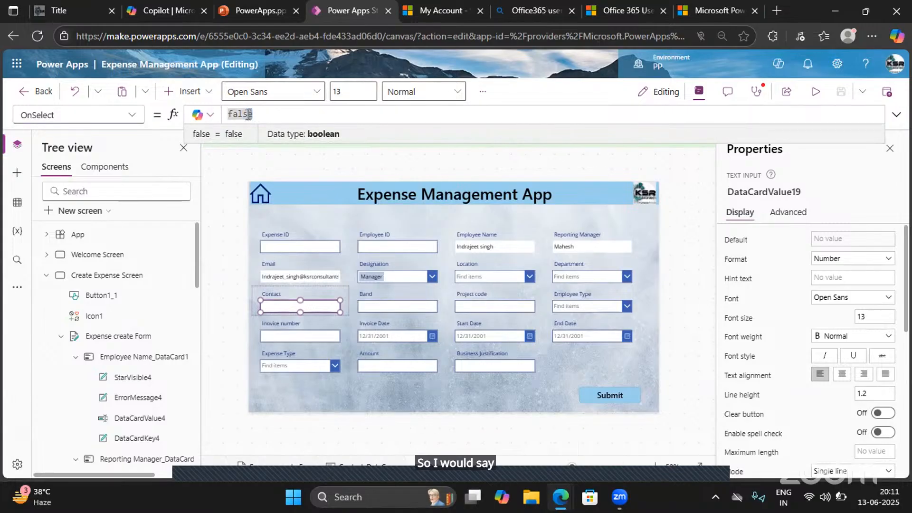
text(No)
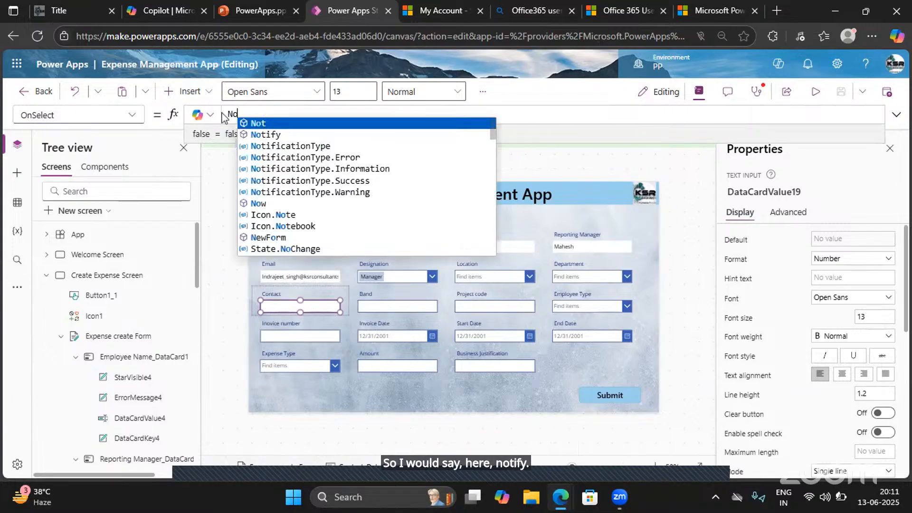
text(tify()
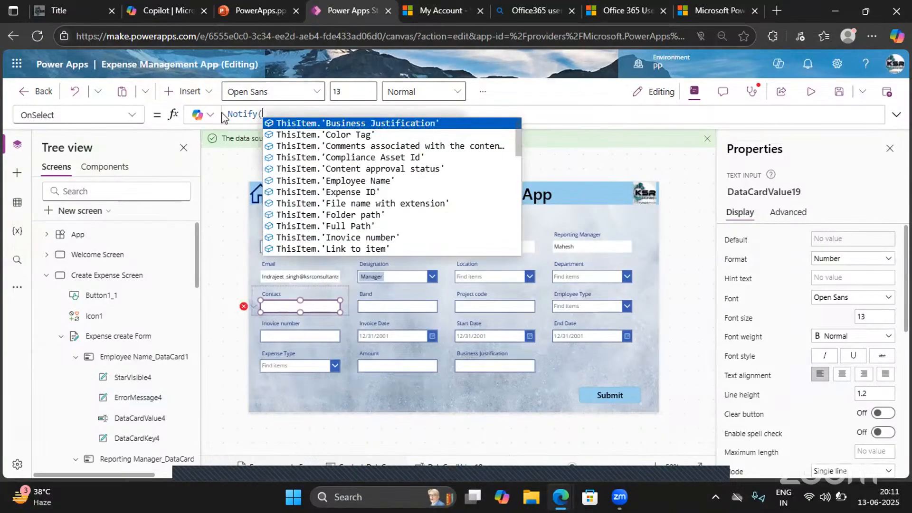
text("")
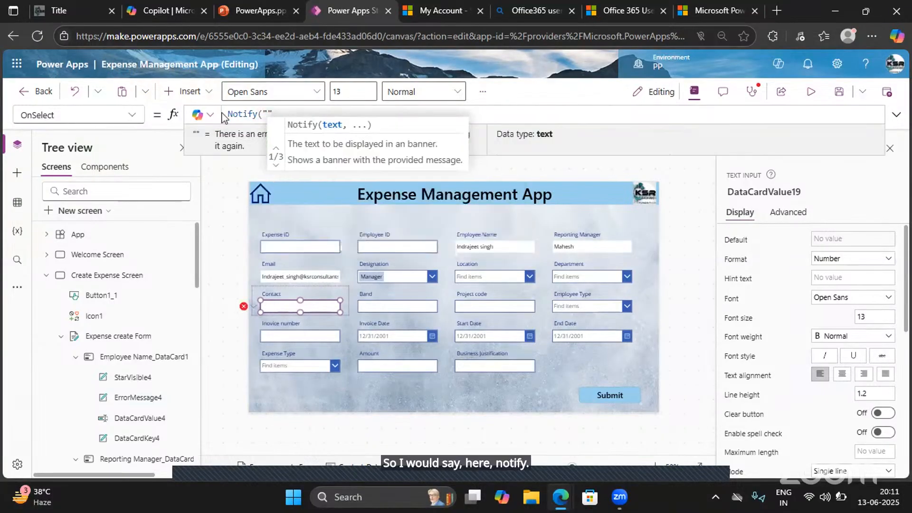
text(Contact d)
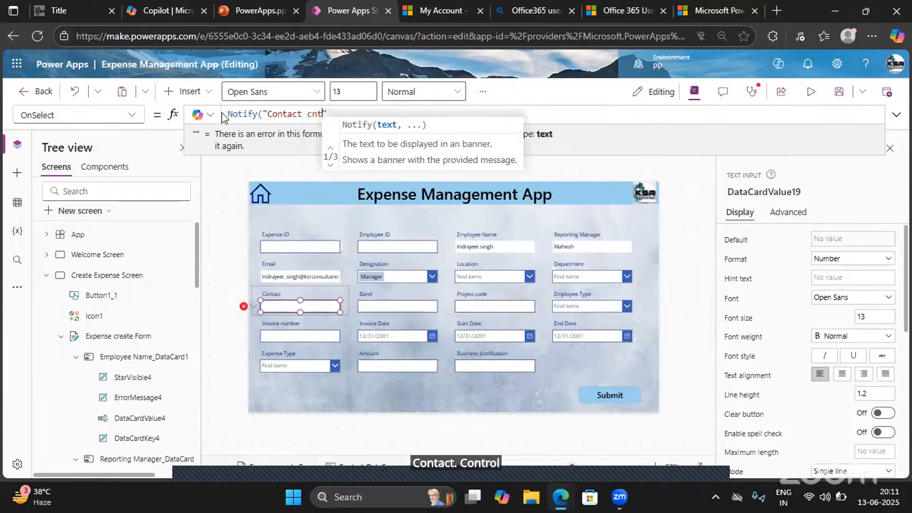
text(ontro)
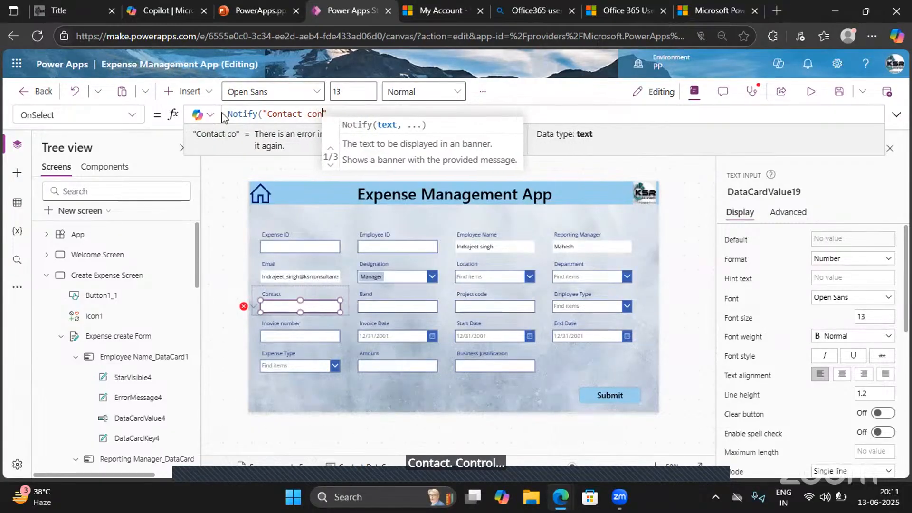
text(l is sele)
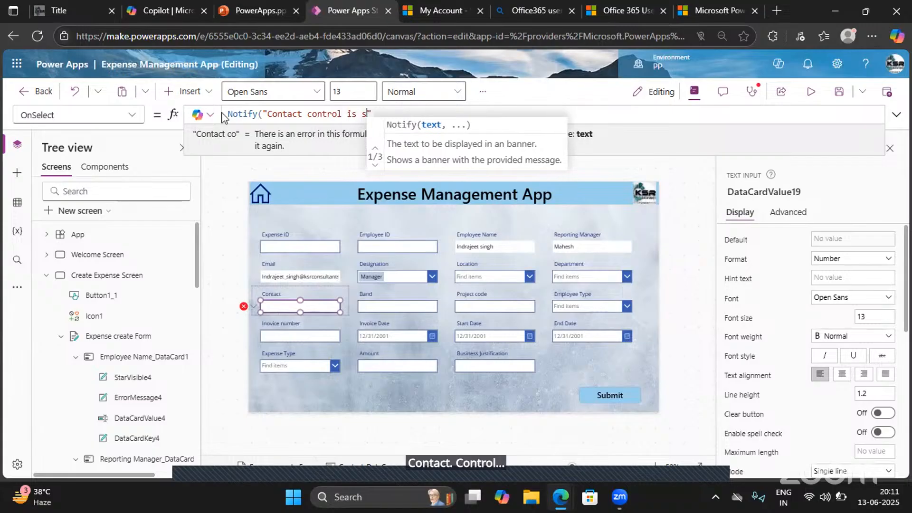
text(cted)
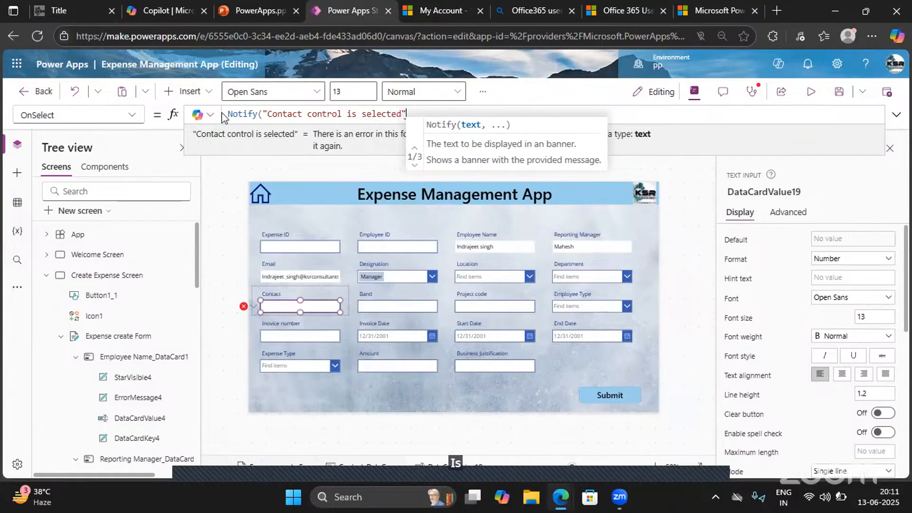
text())
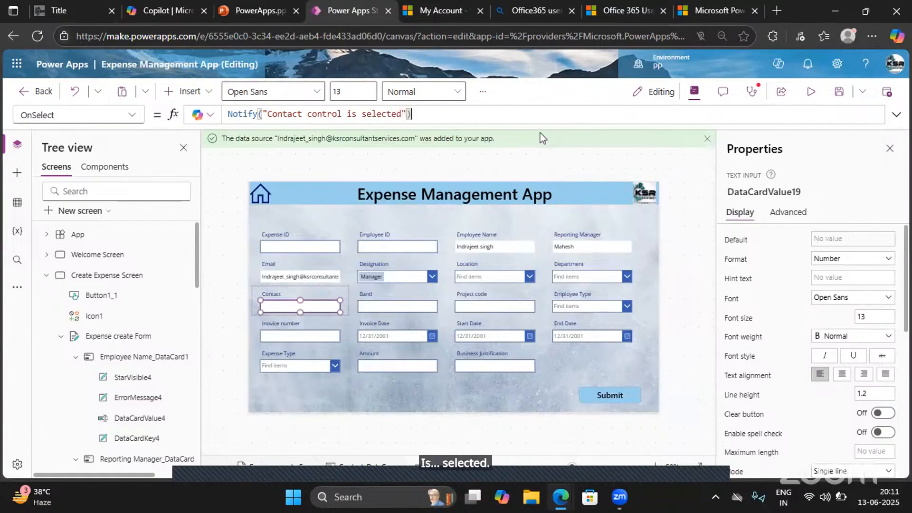
- Preview the app, select the Contact field to trigger its notification, dismiss it and return to editing
click(807, 91)
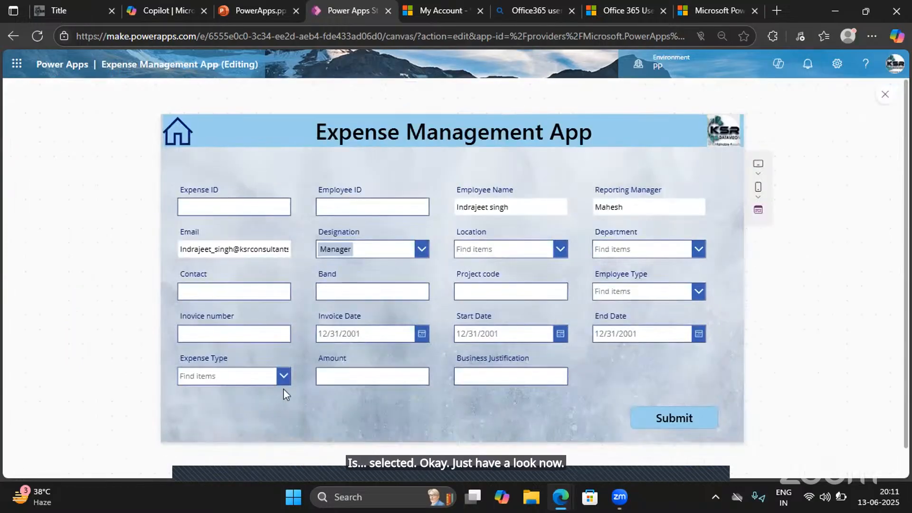
click(282, 295)
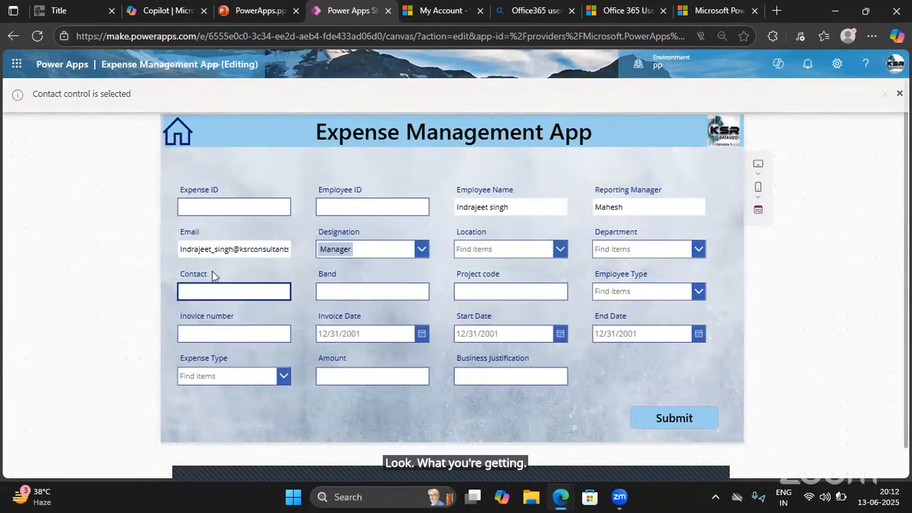
click(288, 296)
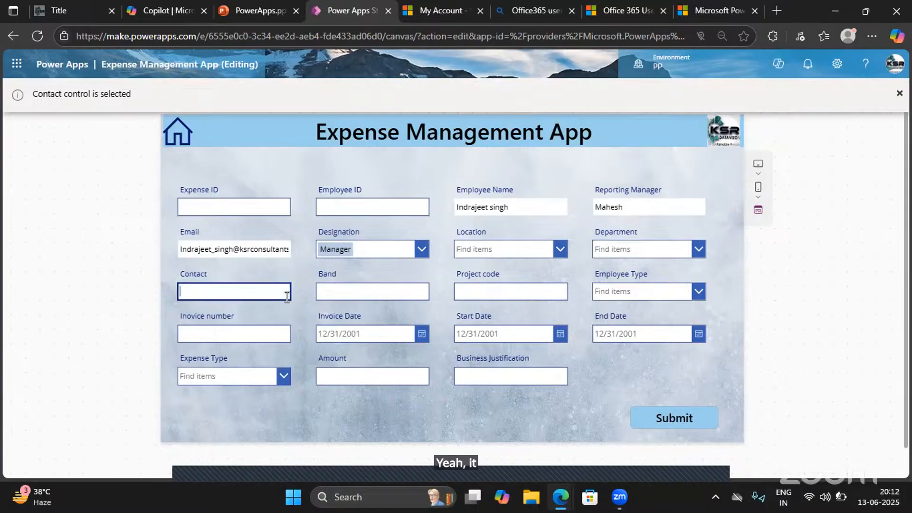
click(899, 95)
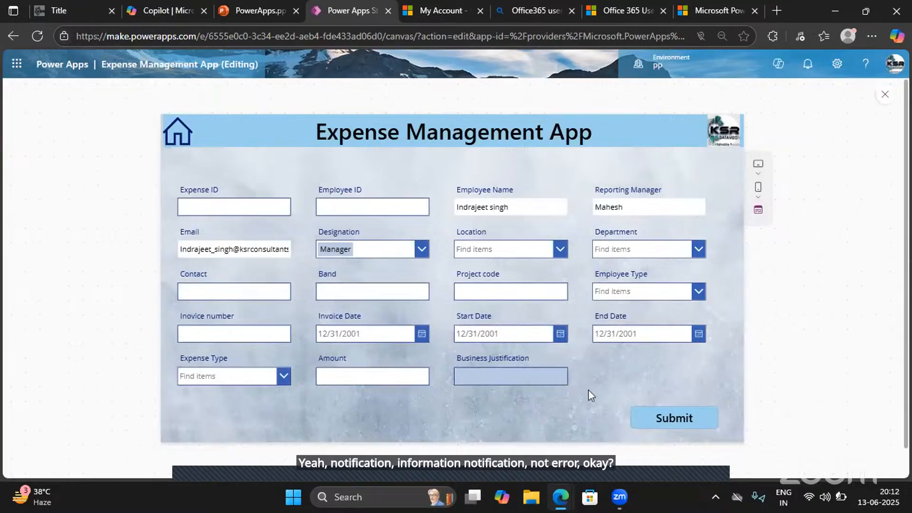
click(881, 102)
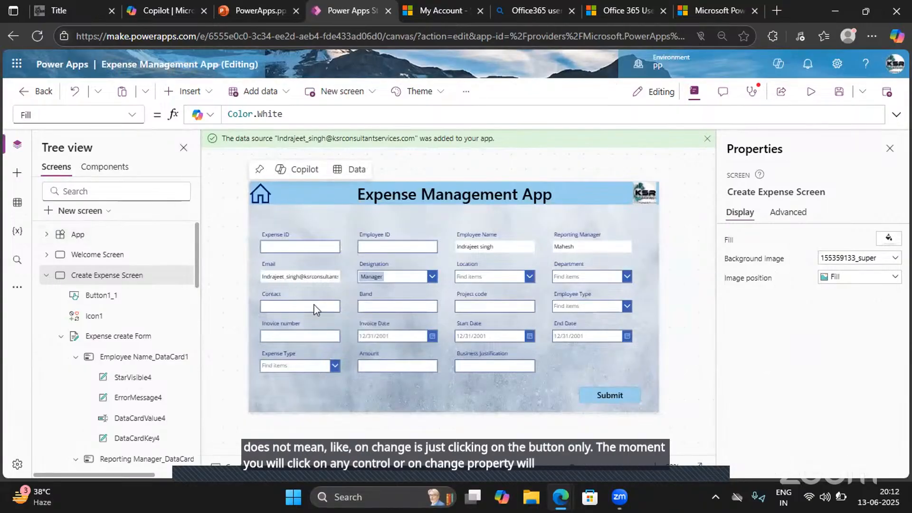
click(314, 306)
click(314, 305)
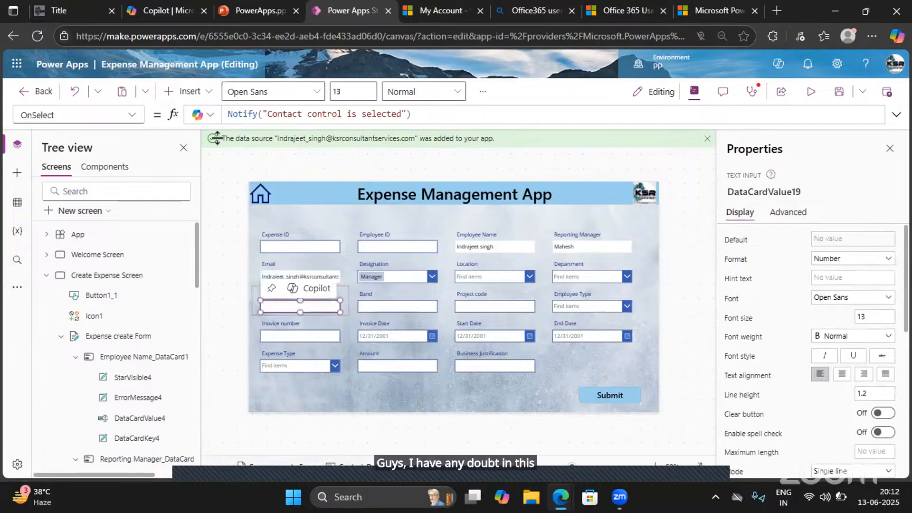
click(417, 117)
key(ctrl+a)
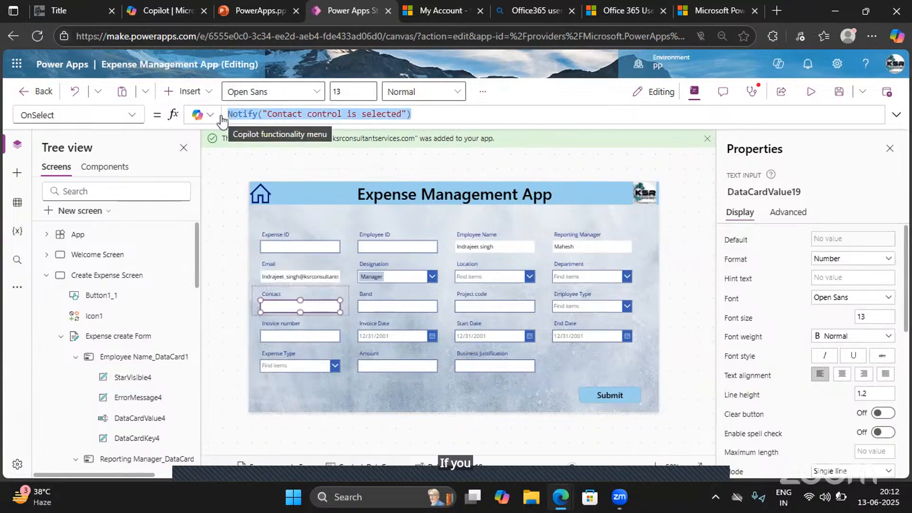
click(132, 115)
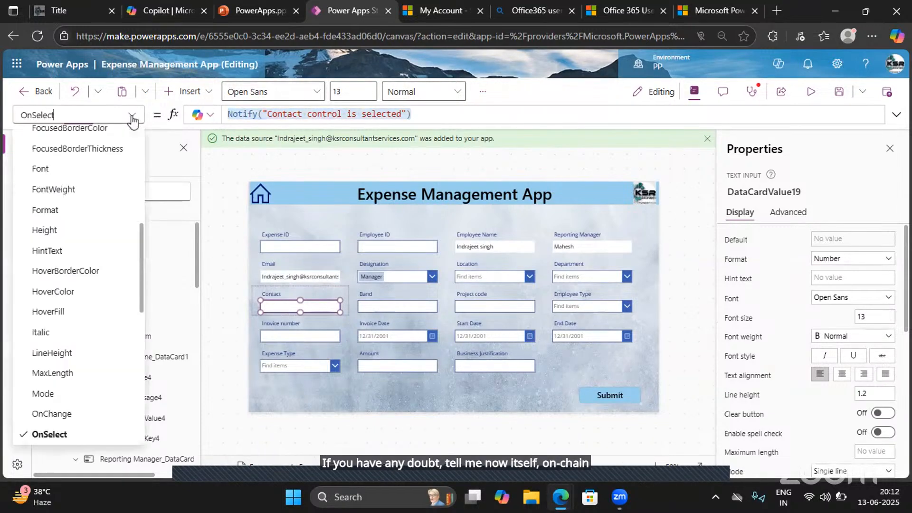
scroll(43, 347, down, 2)
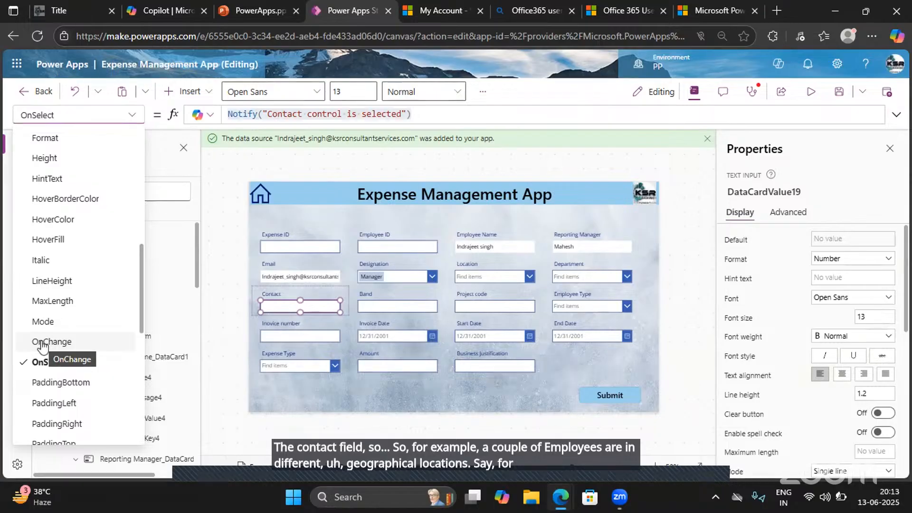
click(808, 97)
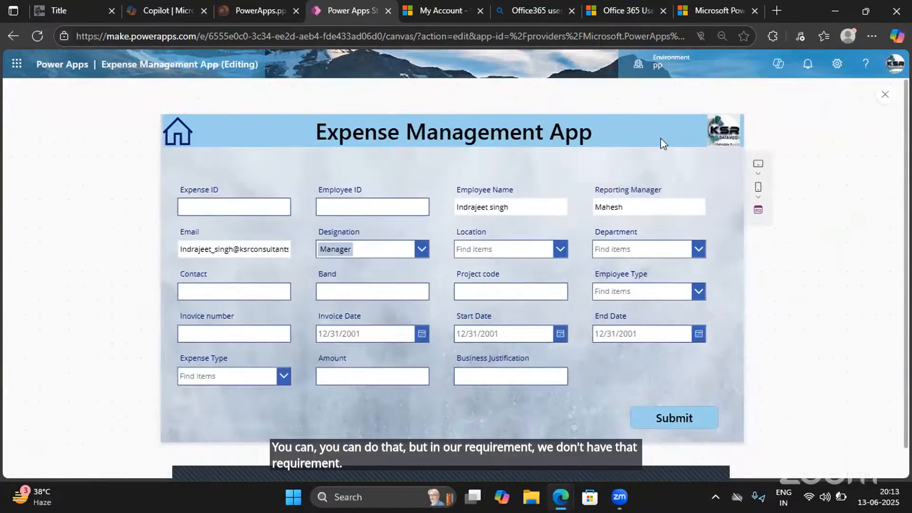
click(884, 94)
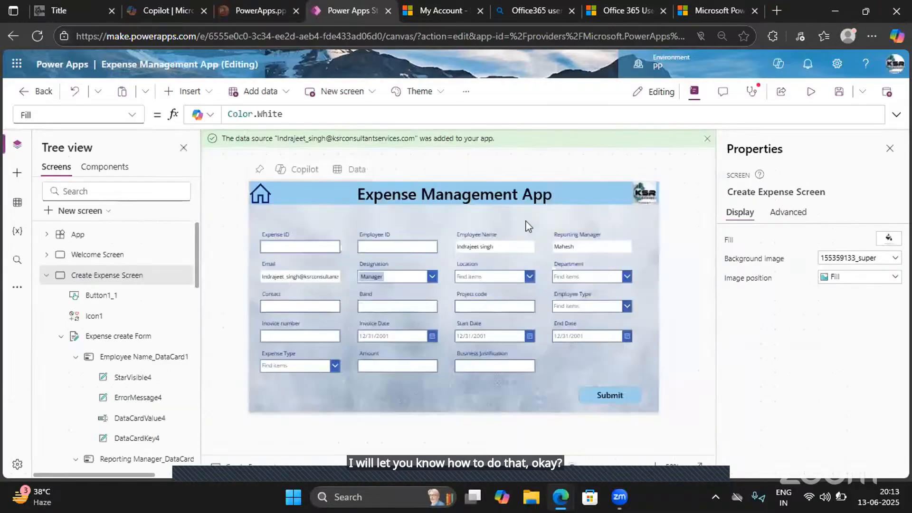
- Replace the Contact text input's OnSelect formula with false
click(260, 308)
click(261, 308)
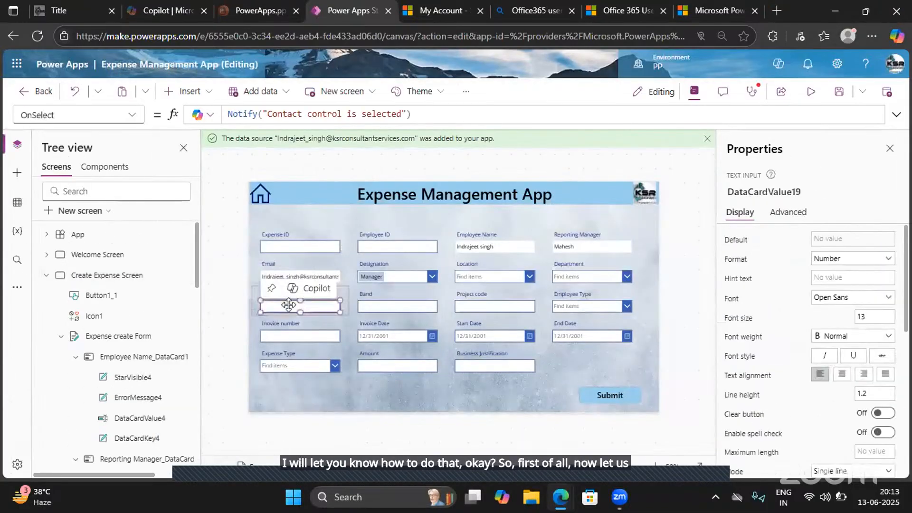
click(132, 115)
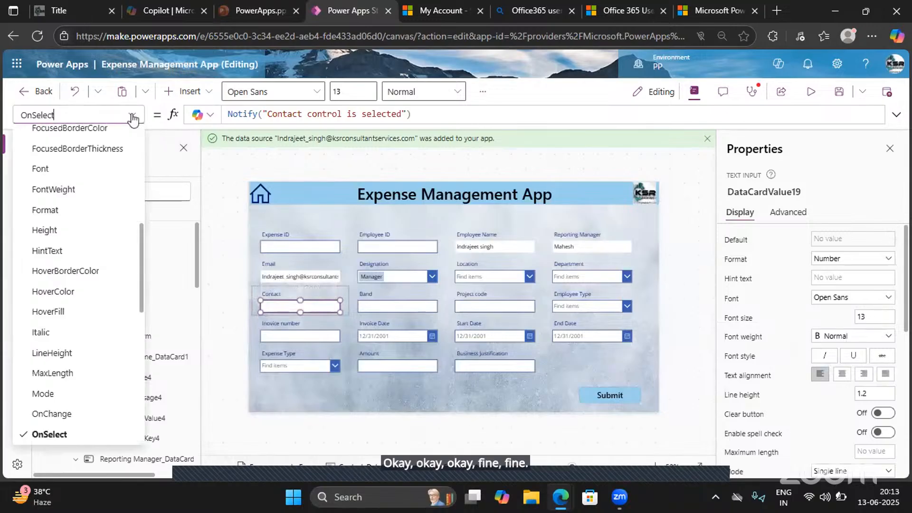
click(425, 119)
key(ctrl+a)
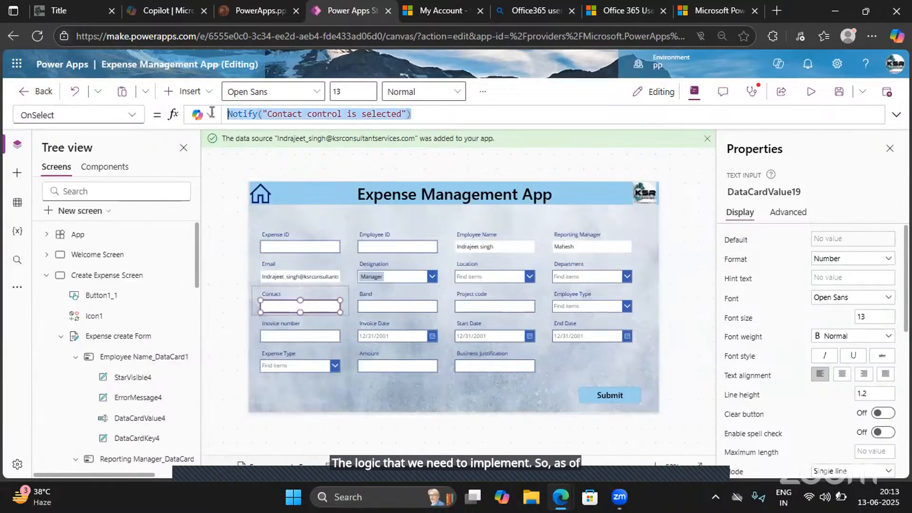
text(false)
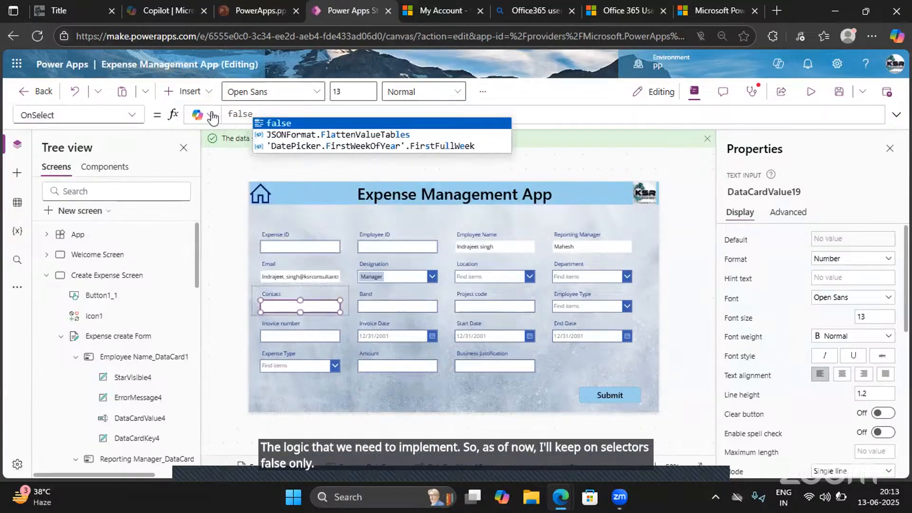
- Set the Contact text input's OnChange formula to Len(DataCardValue19.Text)
click(131, 115)
click(52, 413)
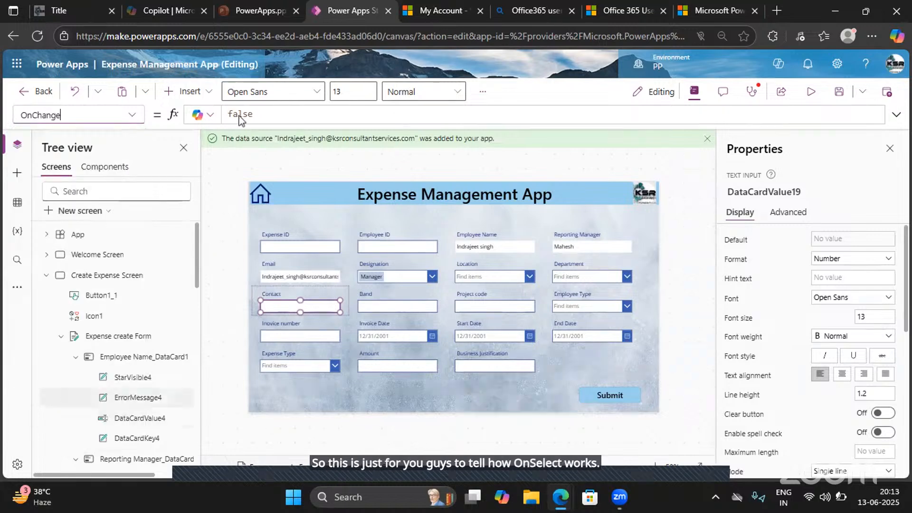
click(264, 115)
key(ctrl+a)
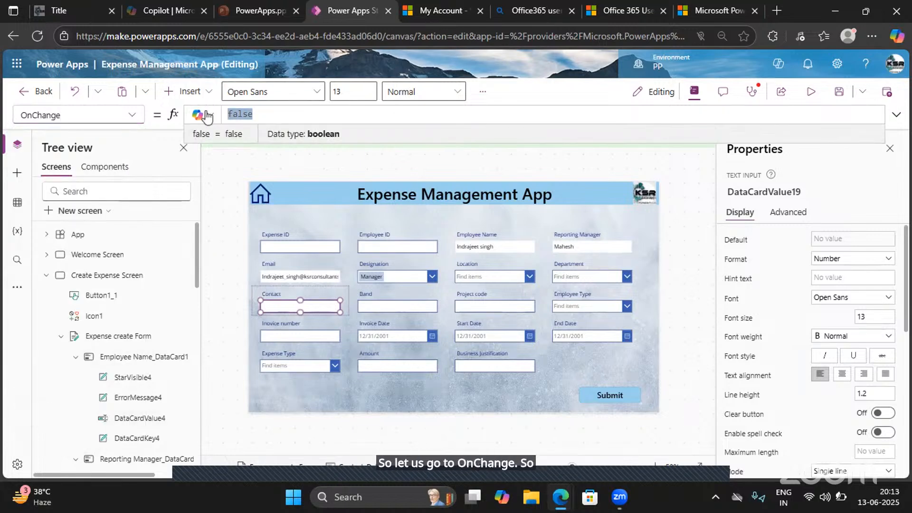
text(Len)
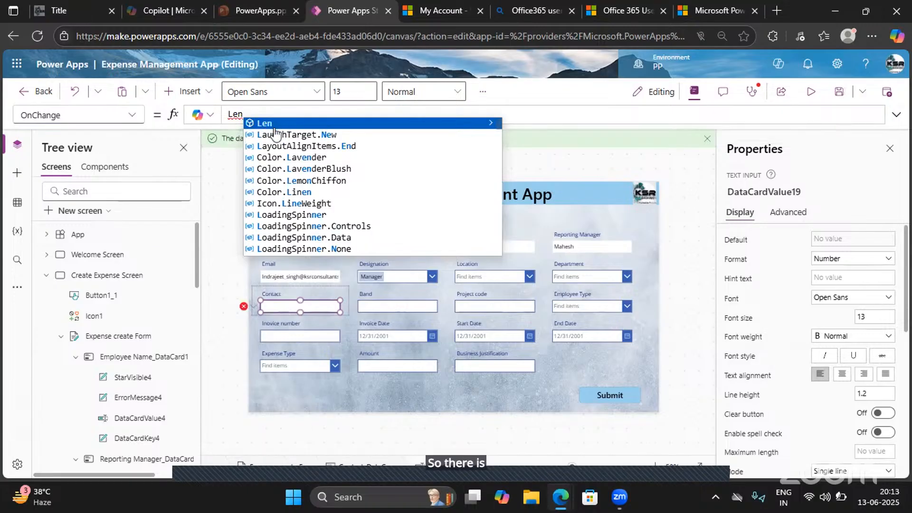
text(()
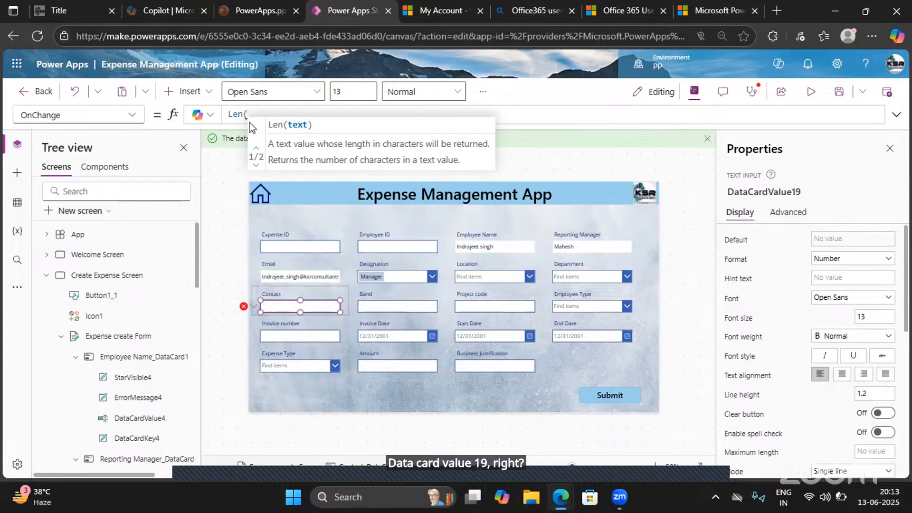
text(DagaCard)
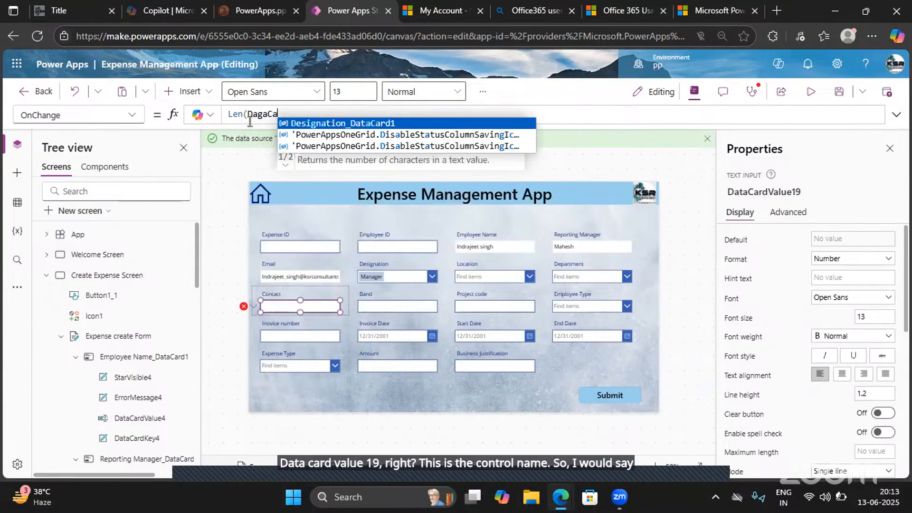
key(BackSpace)
key(BackSpace)
key(BackSpace)
key(BackSpace)
key(BackSpace)
key(BackSpace)
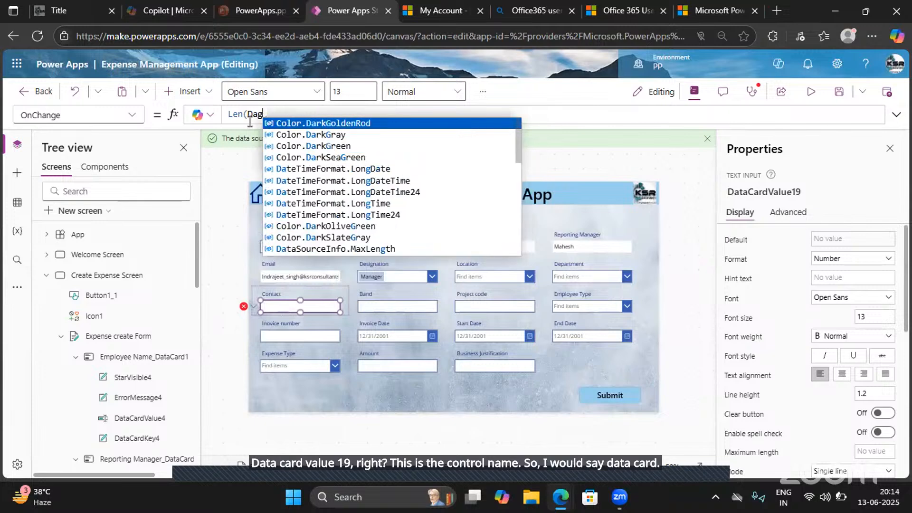
text(a)
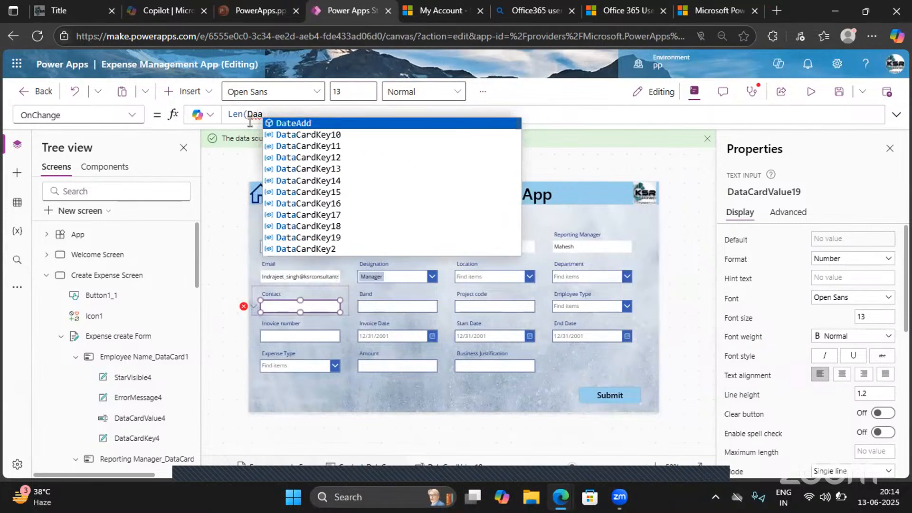
key(BackSpace)
text(taCa)
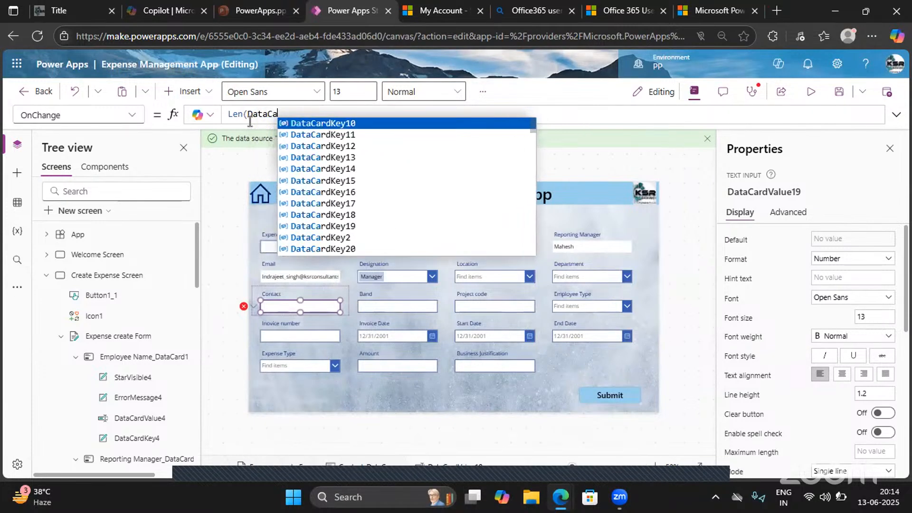
text(rdValue)
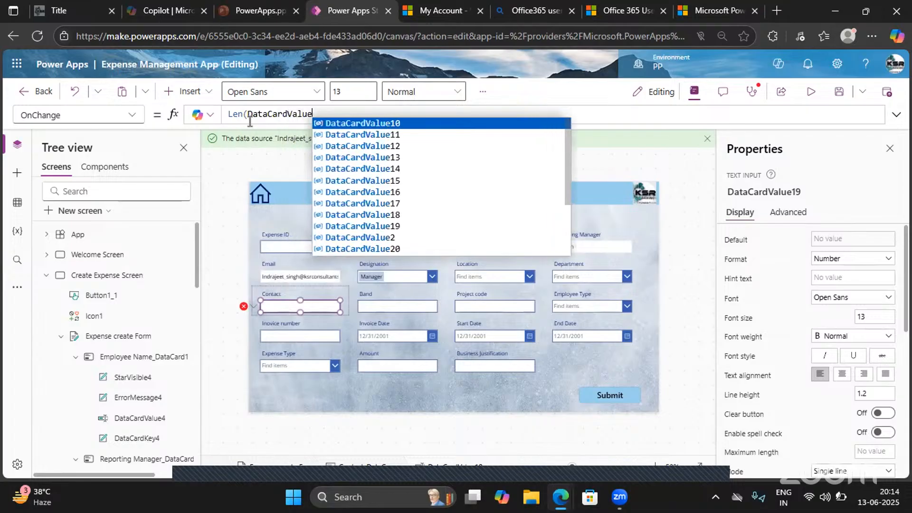
text(19)
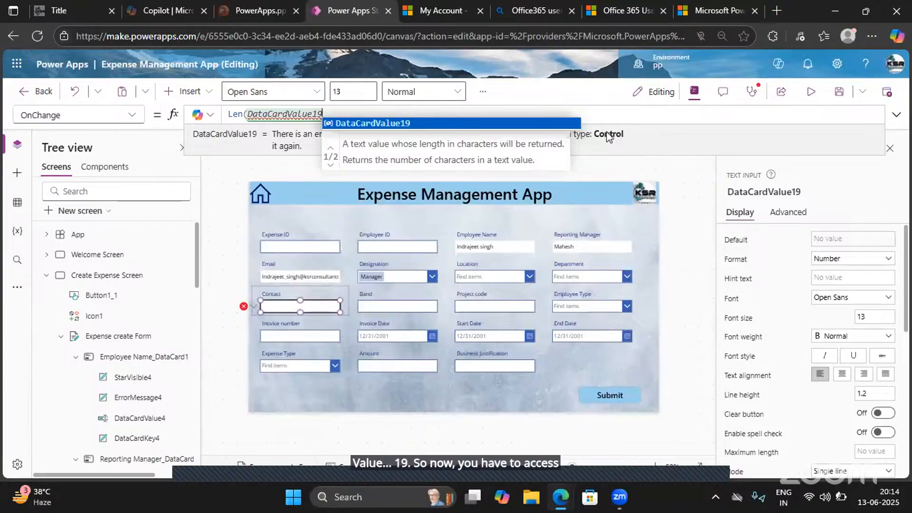
text(.)
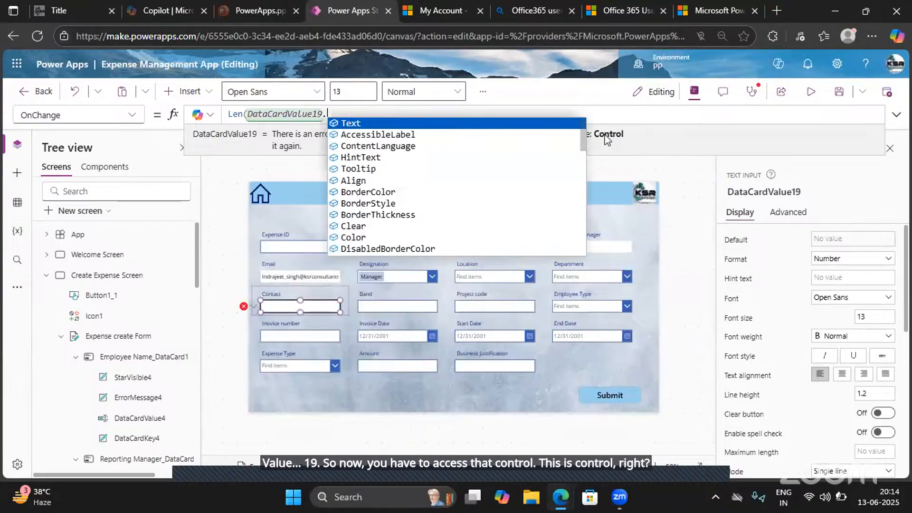
key(Tab)
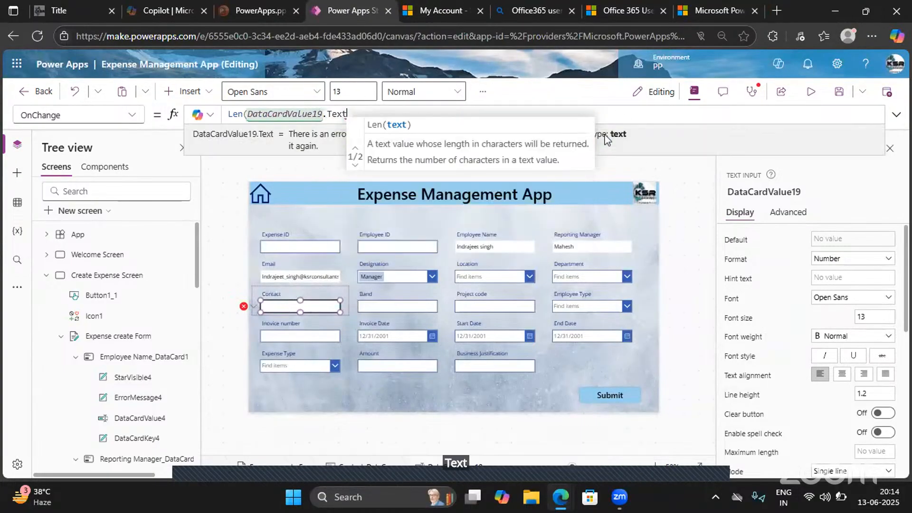
text())
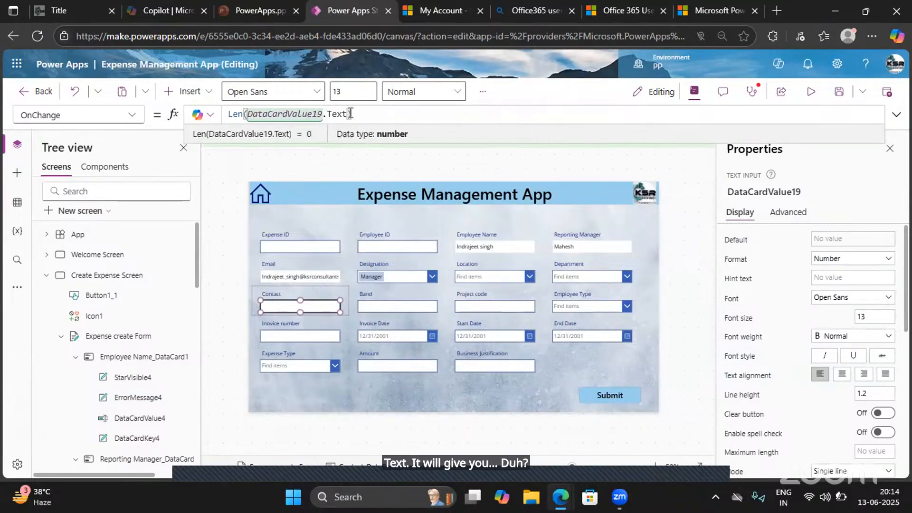
drag(349, 114, 247, 114)
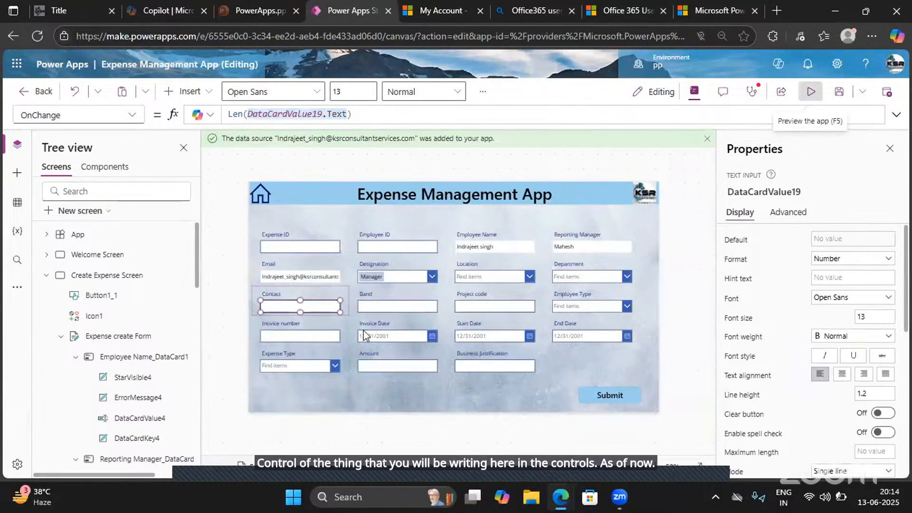
- Enter a five-digit test number in the Contact field in app preview and return to editing
click(810, 94)
click(198, 294)
text(789)
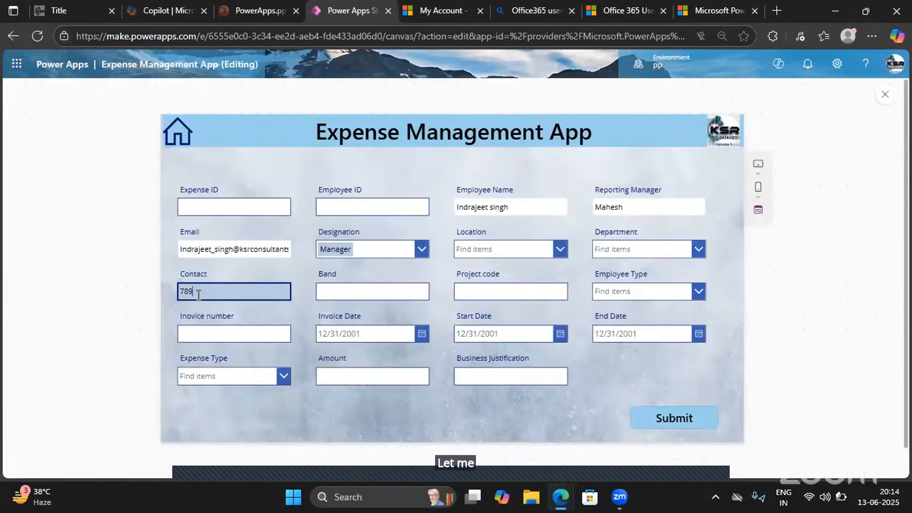
text(41)
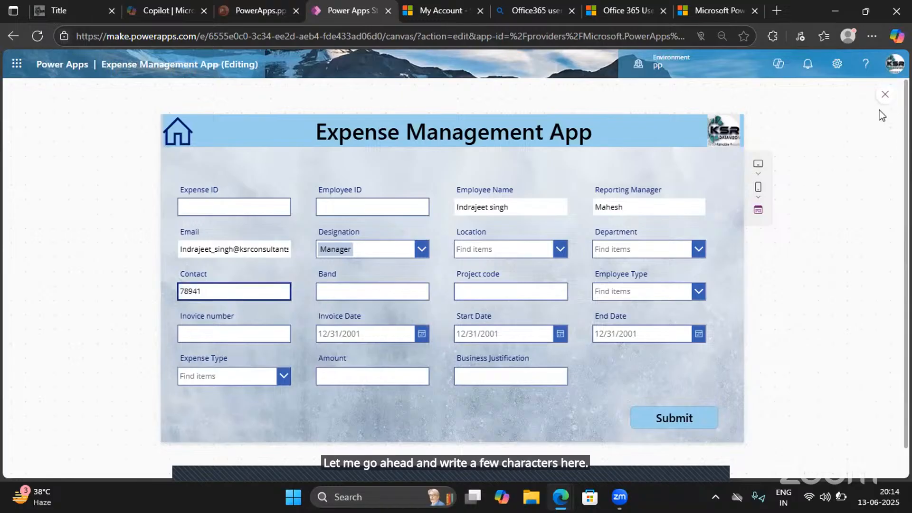
click(886, 94)
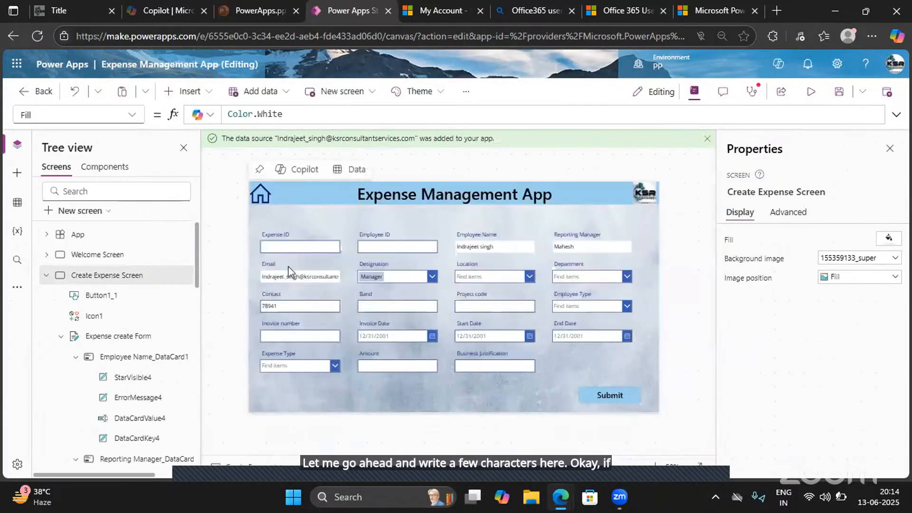
- Inspect what the DataCardValue19.Text part of the Contact text input's OnChange formula evaluates to
click(287, 311)
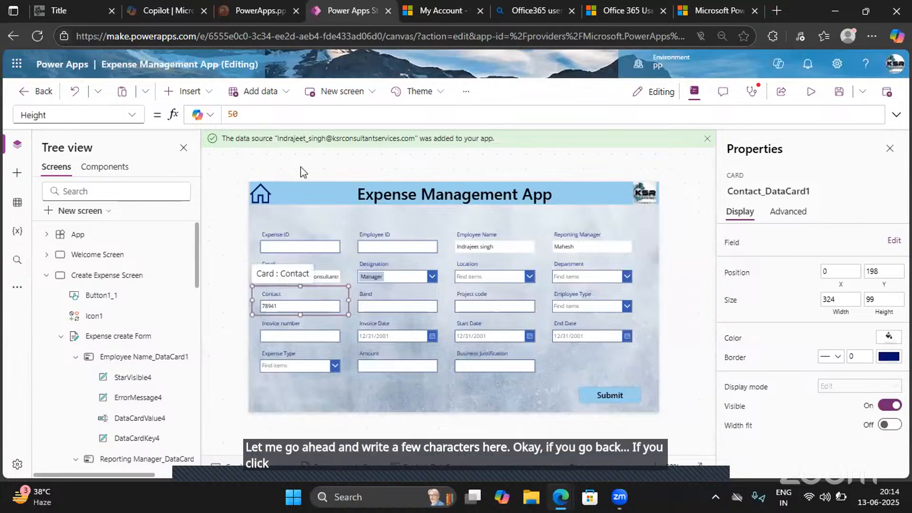
click(307, 310)
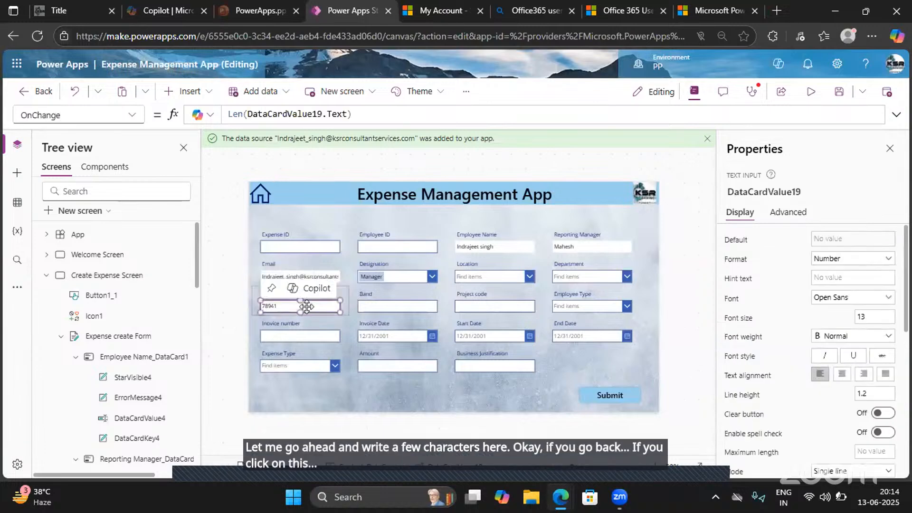
drag(347, 114, 248, 114)
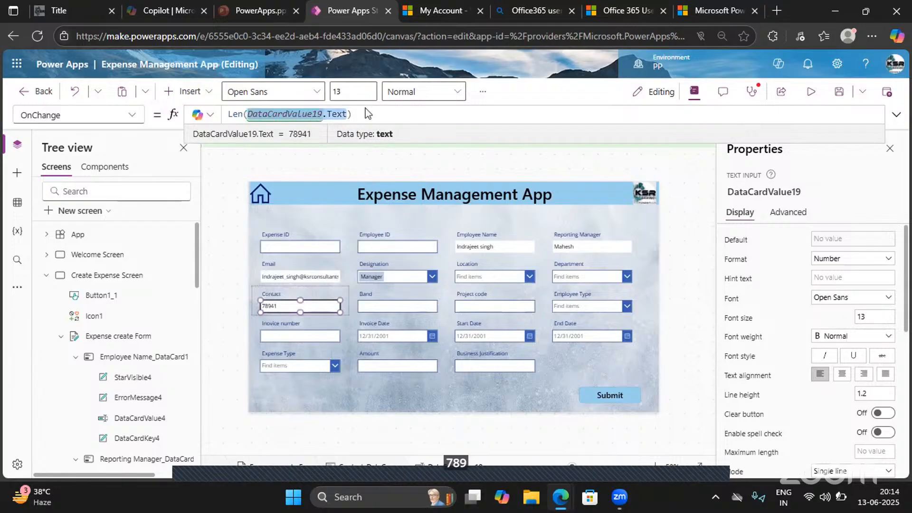
- Wrap the Contact OnChange formula's Len(DataCardValue19.Text) in an If function that compares the length with =10
drag(366, 114, 223, 116)
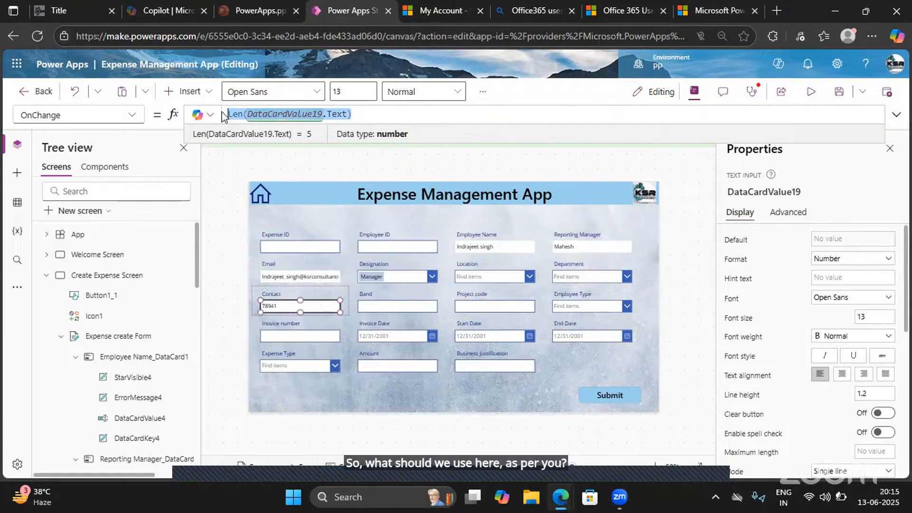
key(Left)
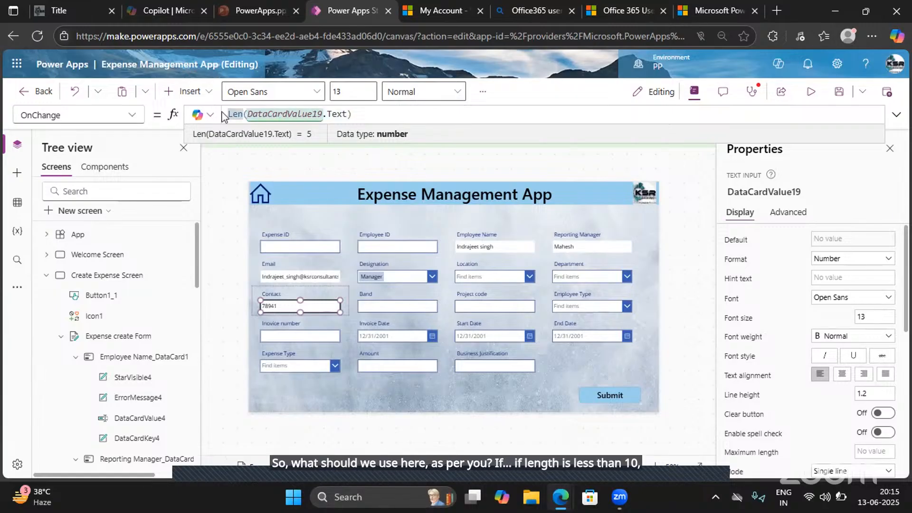
text(if)
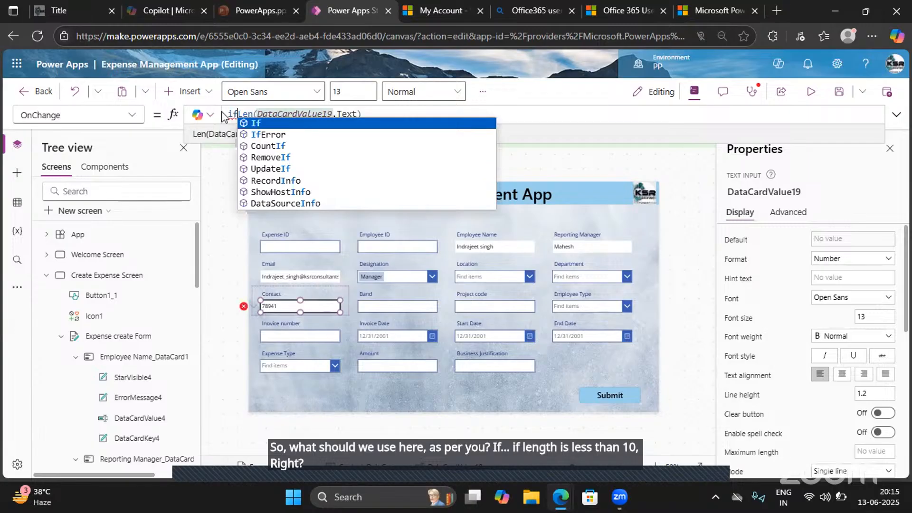
key(Tab)
text(Le)
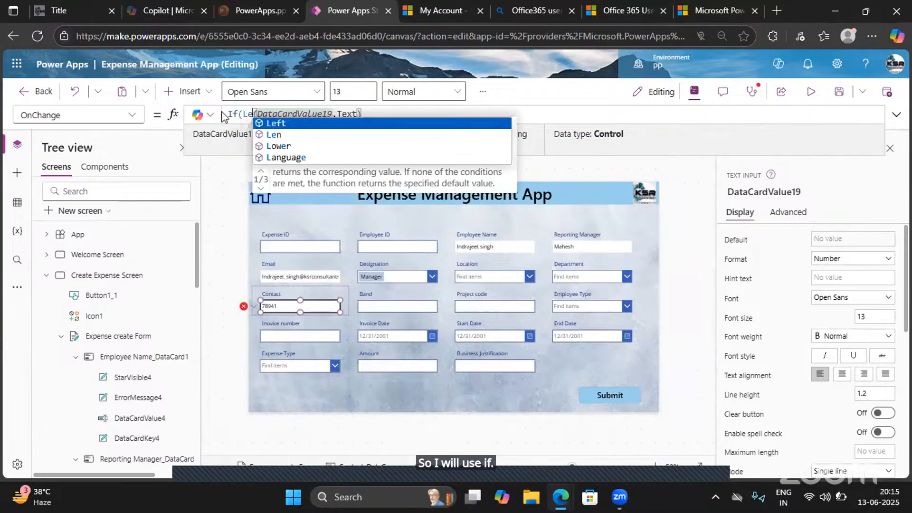
text(n)
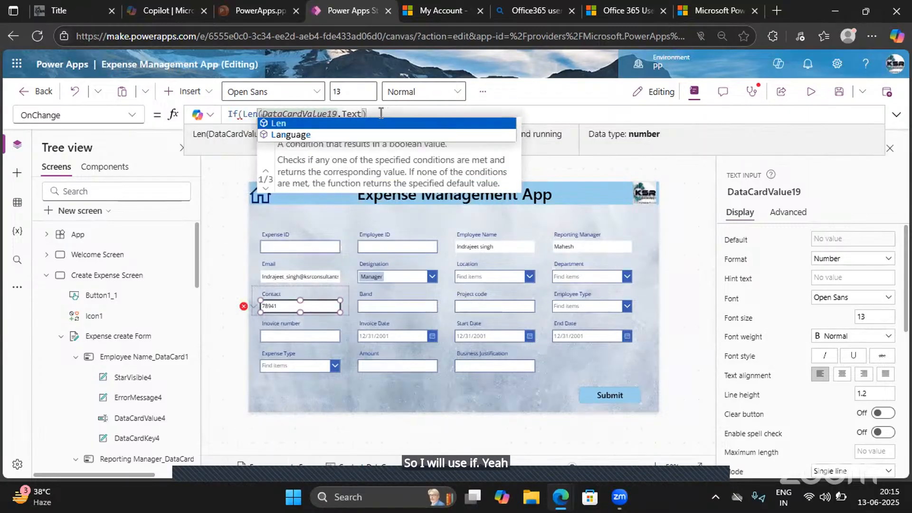
click(381, 113)
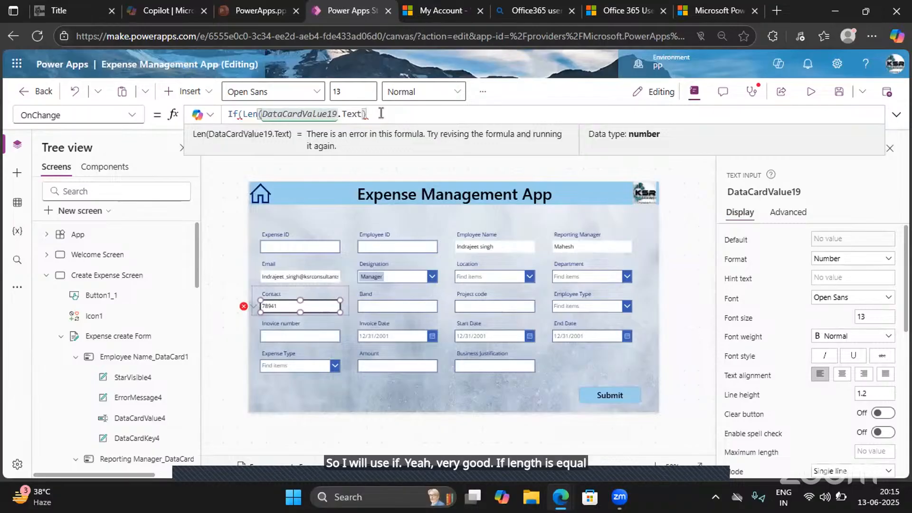
text(=10)
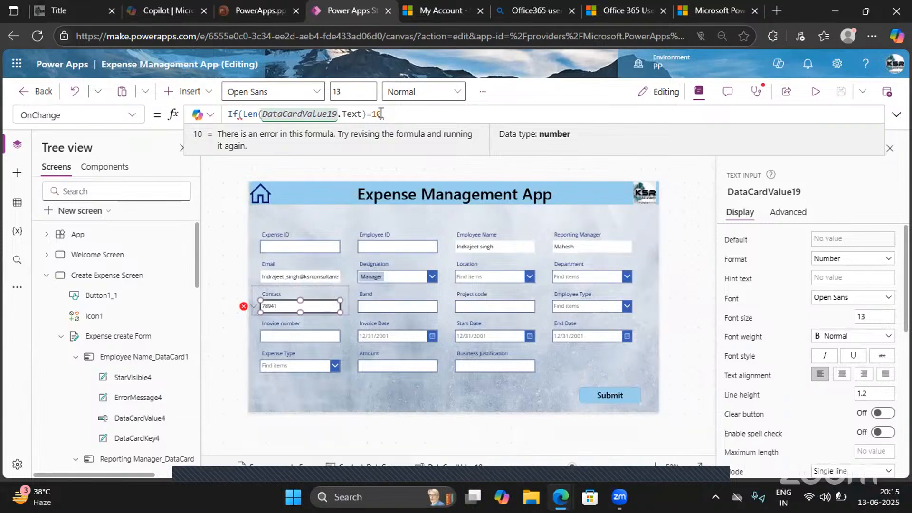
- Change the If condition's comparison to <>10 and add a comma to begin the true-result argument
click(374, 113)
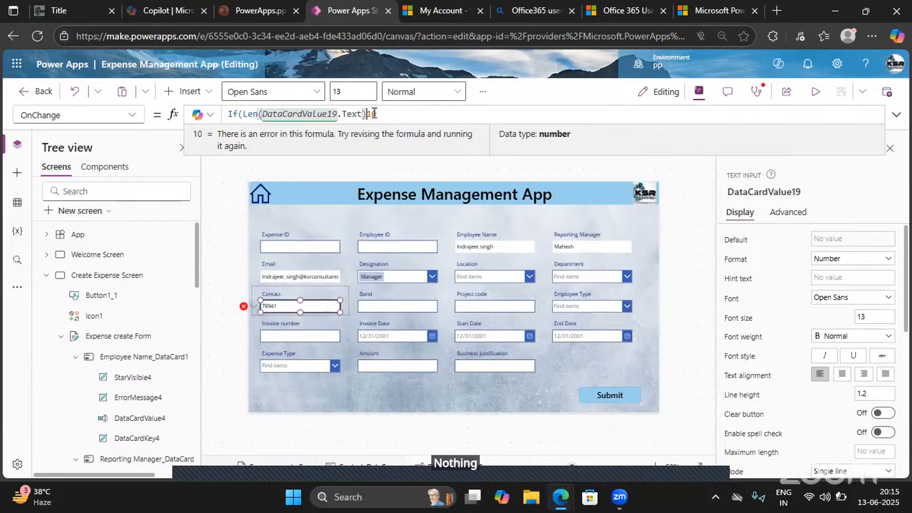
text(<>10)
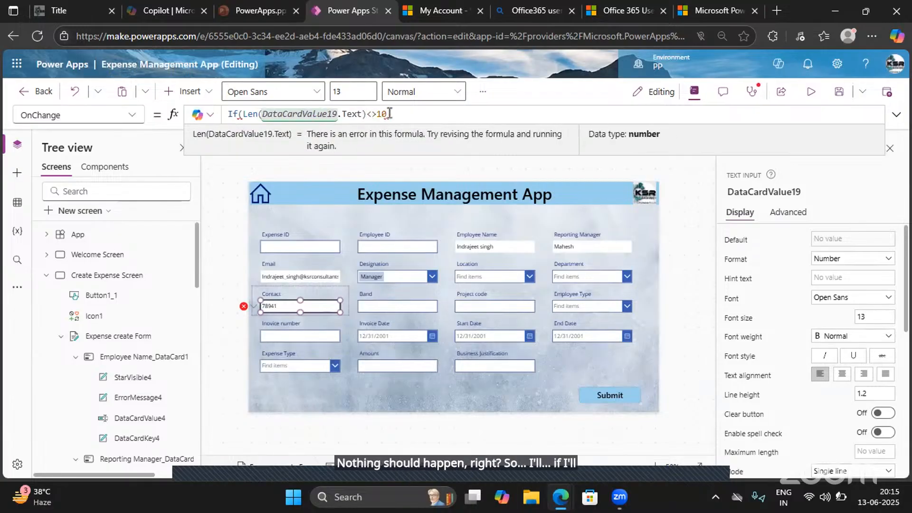
text(,)
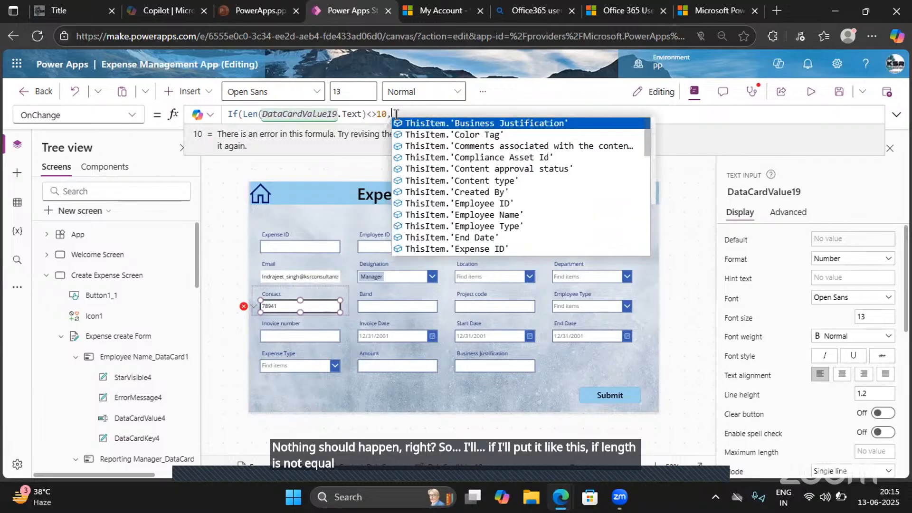
drag(377, 114, 366, 114)
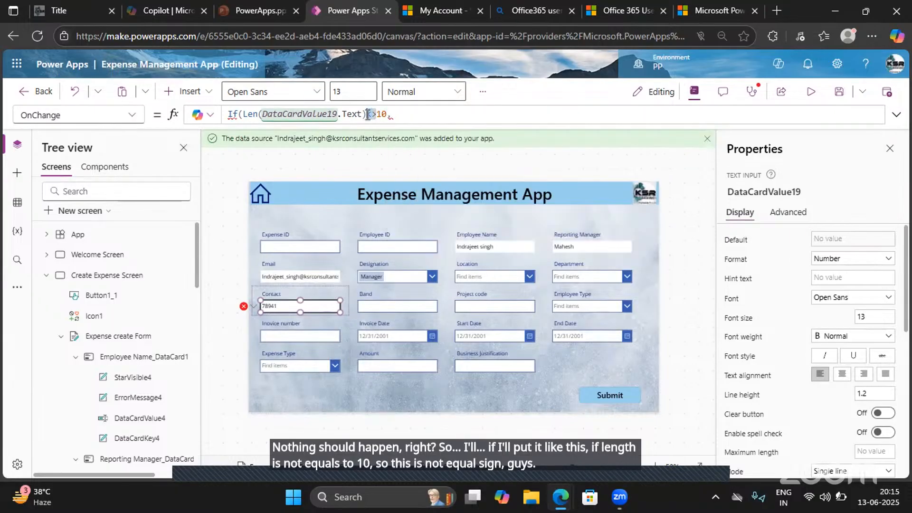
click(401, 114)
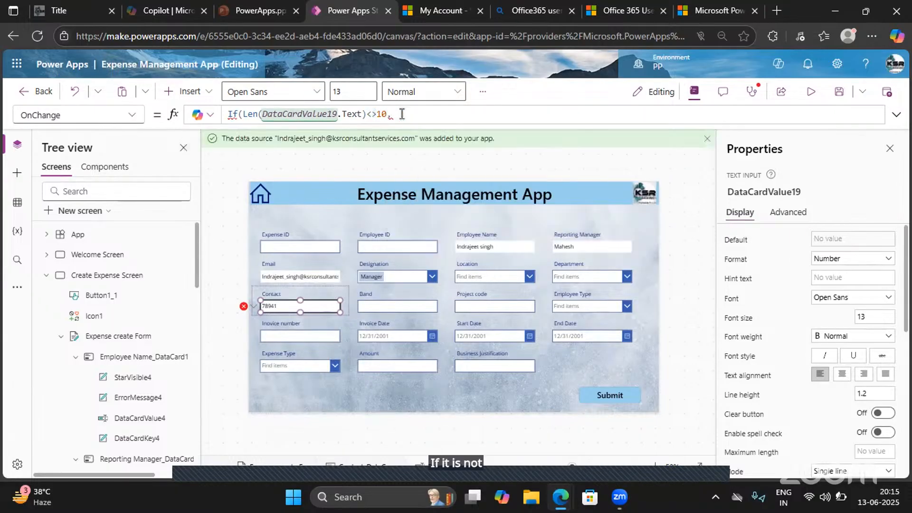
- Add a Notify function as the If result with the message "Please add Valid Contact Number"
text(NOti)
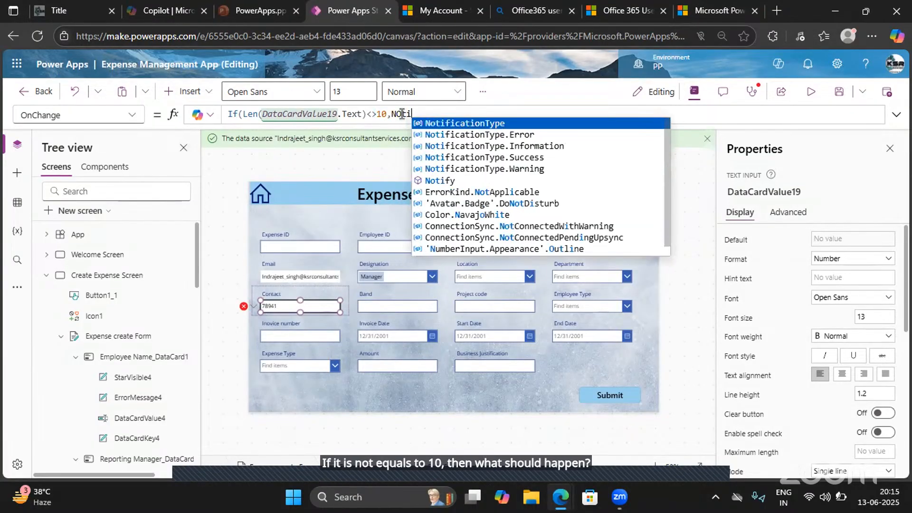
text(fy()
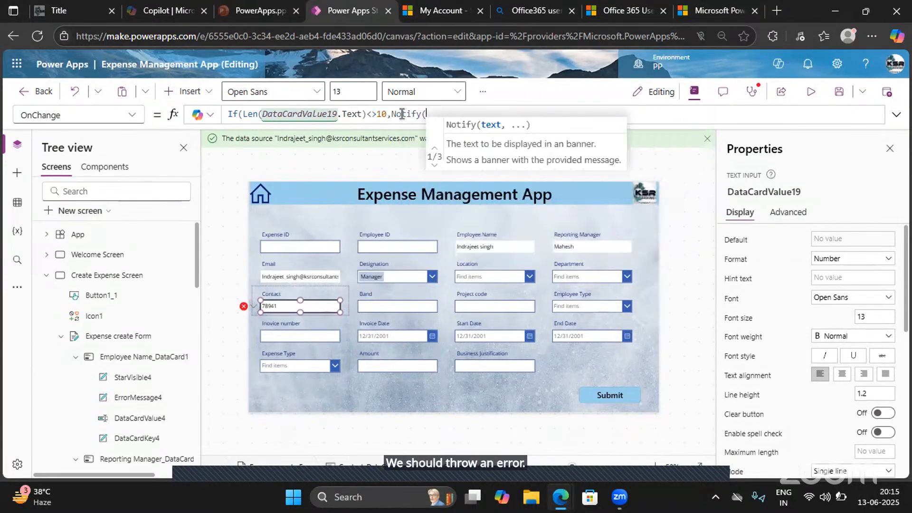
text(")
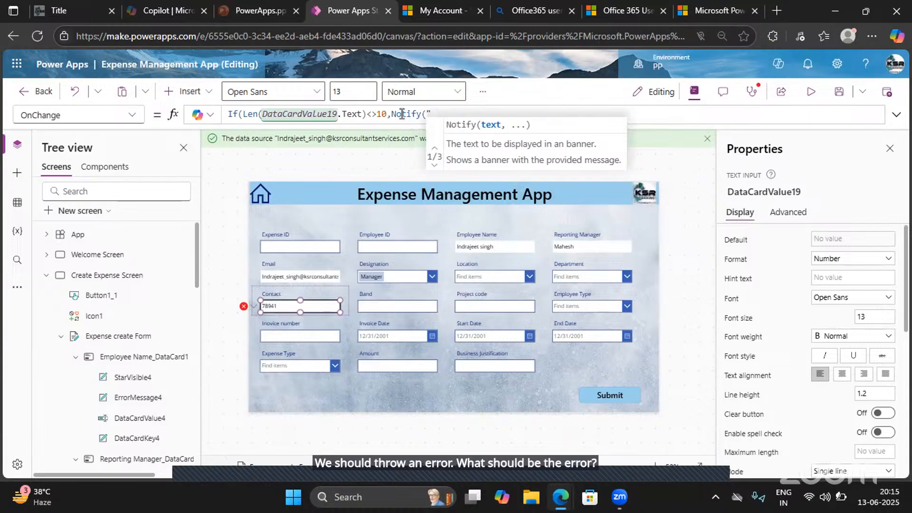
text(P)
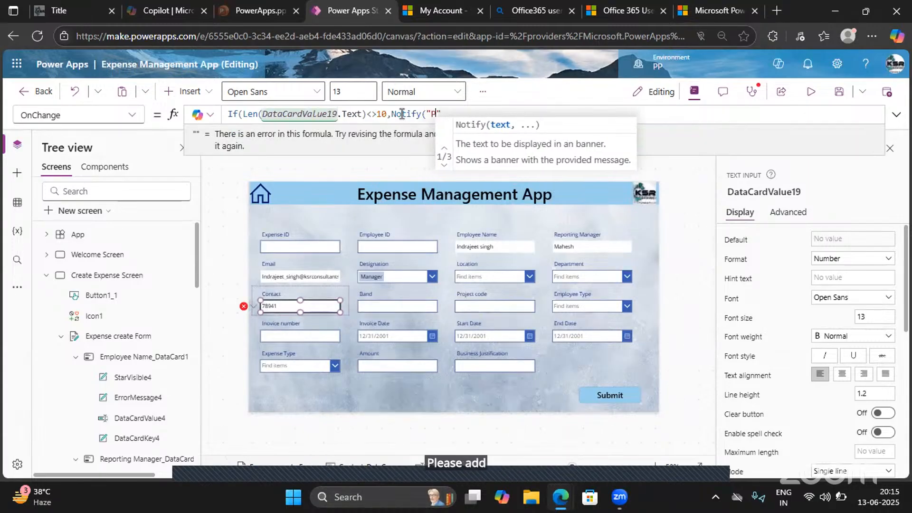
text(lease add )
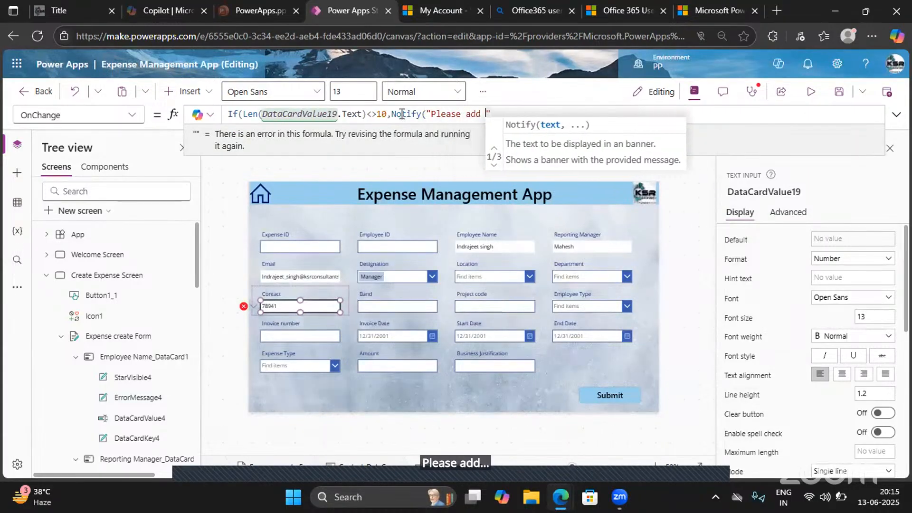
text(Valid Cont)
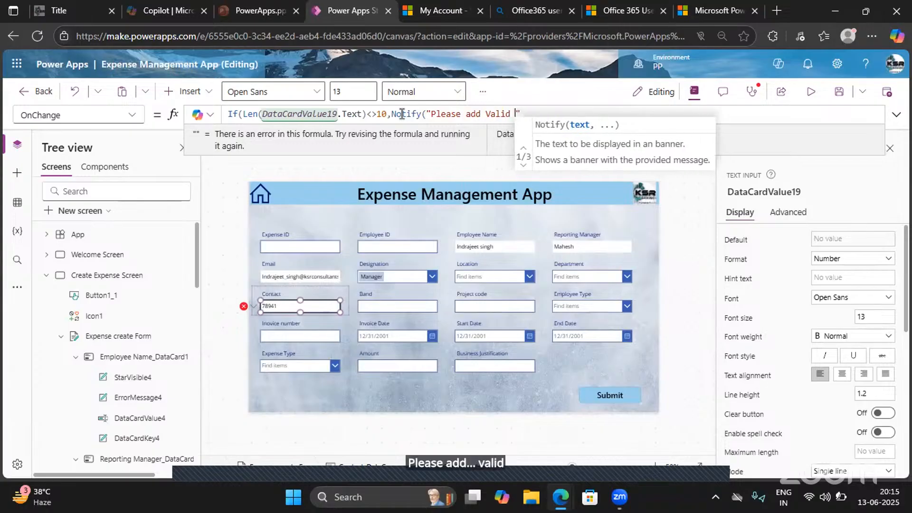
text(act NUm)
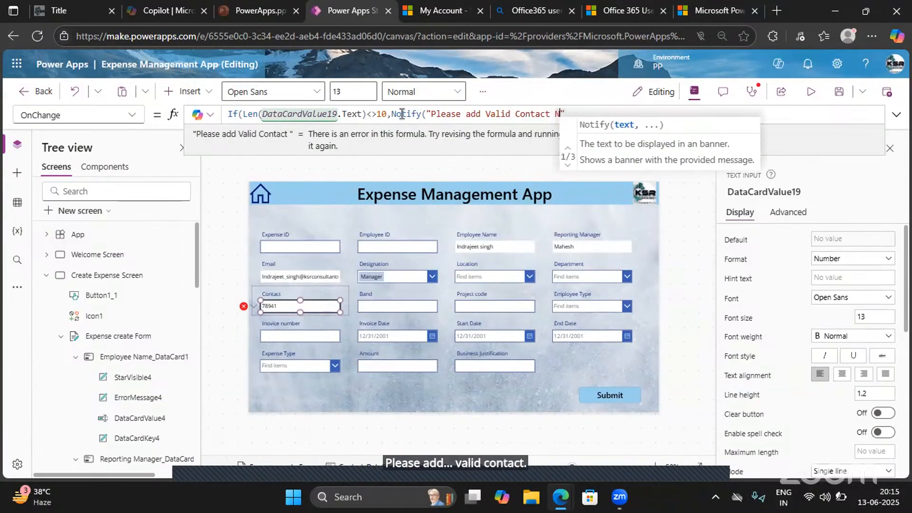
text(ber)
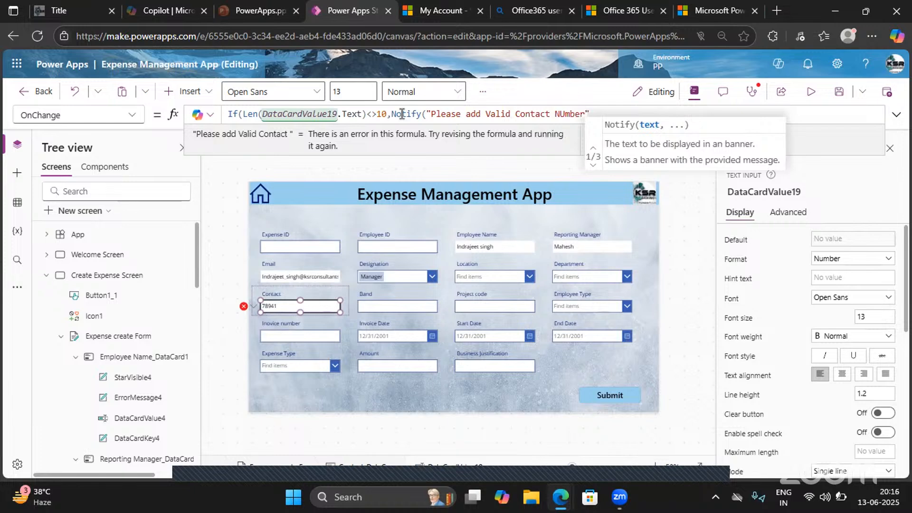
key(BackSpace)
key(BackSpace)
key(BackSpace)
key(BackSpace)
key(BackSpace)
text(umber)
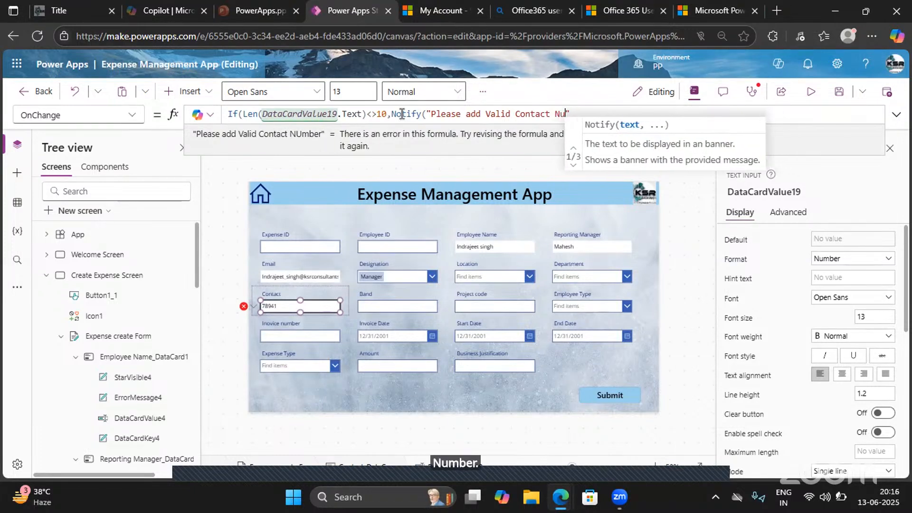
key(Right)
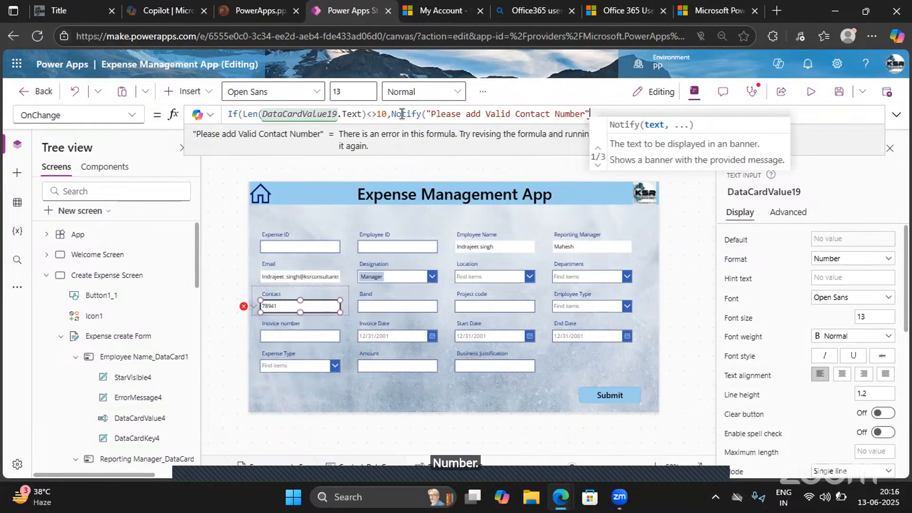
- Set the Notify banner style to NotificationType.Error and close both the Notify and If functions
text(,)
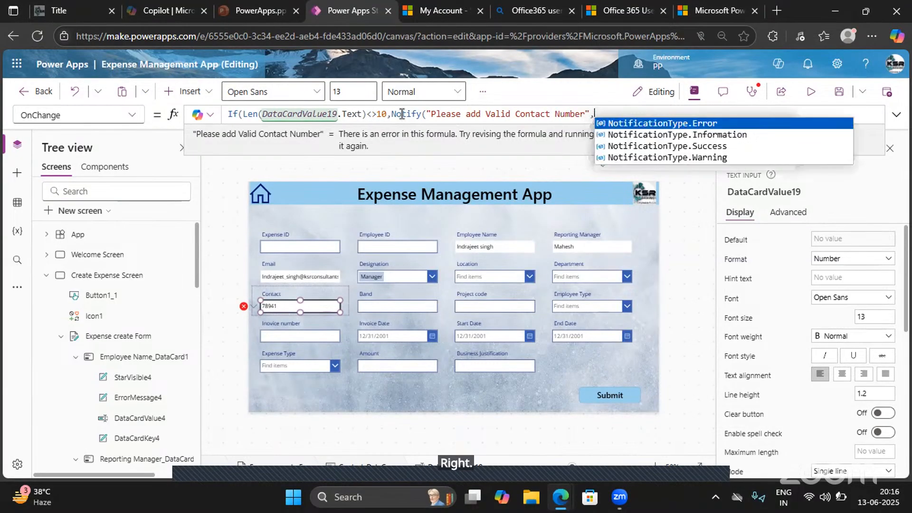
key(Tab)
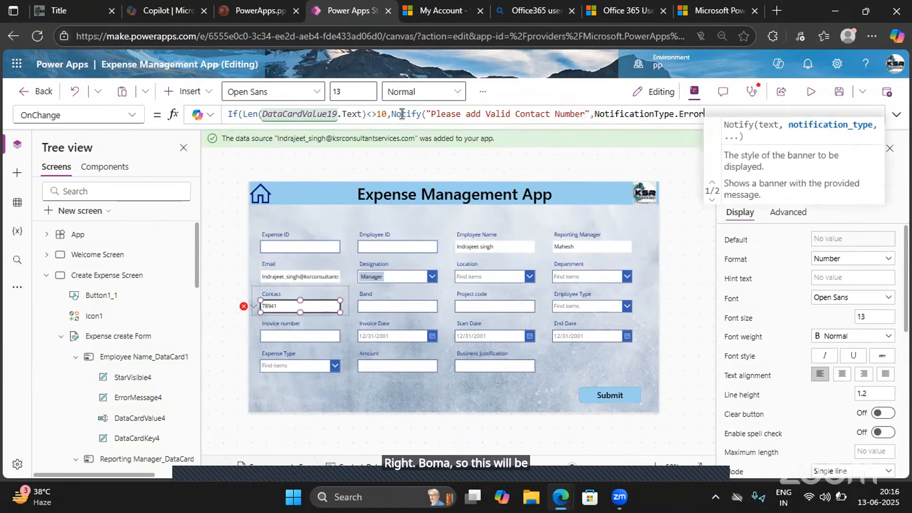
text()))
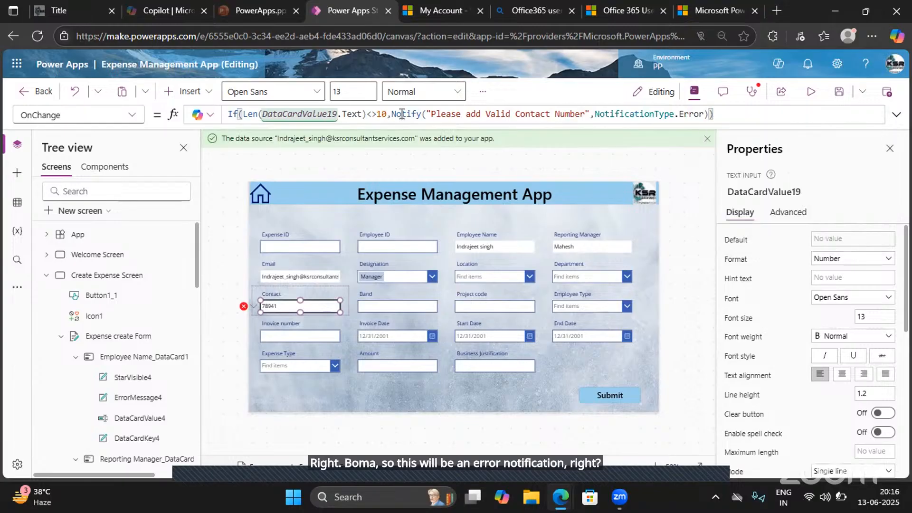
- Preview the app and test the Contact validation by extending the entry to an eight-digit number and leaving the field
click(810, 93)
click(209, 291)
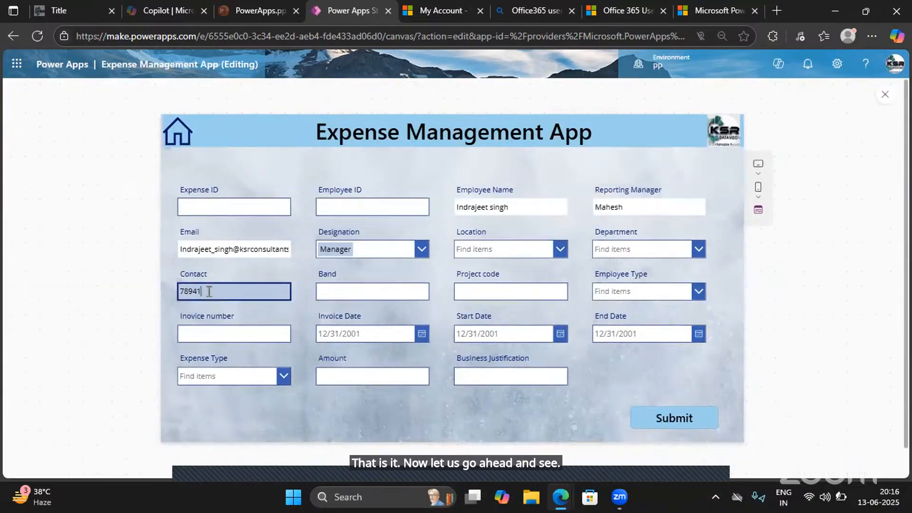
text(345)
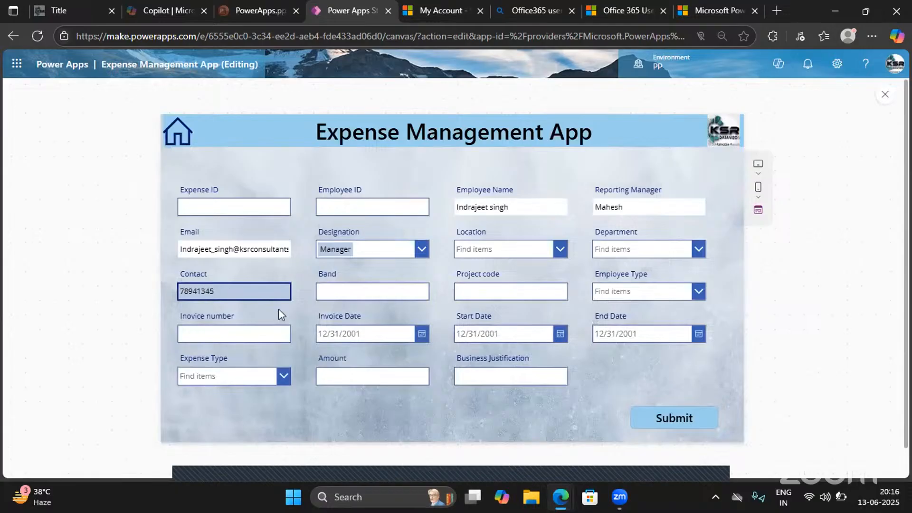
click(283, 317)
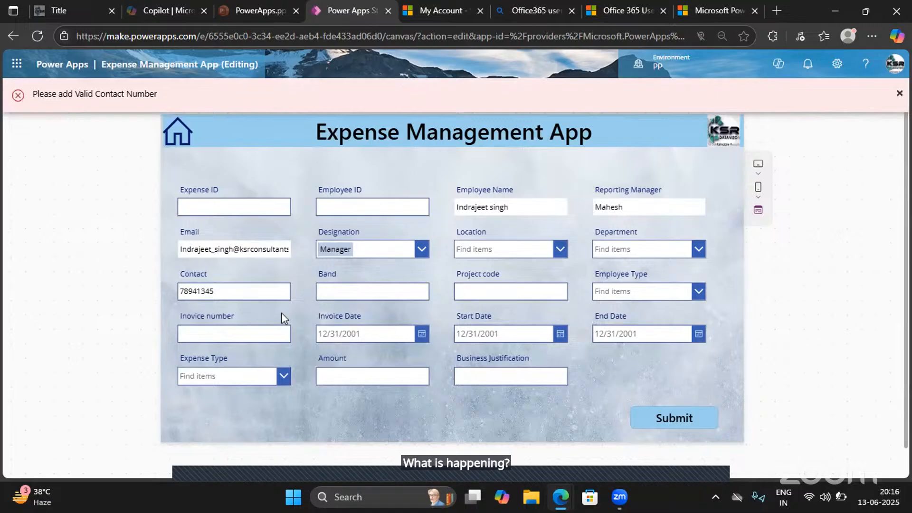
- Replace the Contact entry with a ten-digit phone number and leave the field to test the validation
click(230, 290)
key(ctrl+a)
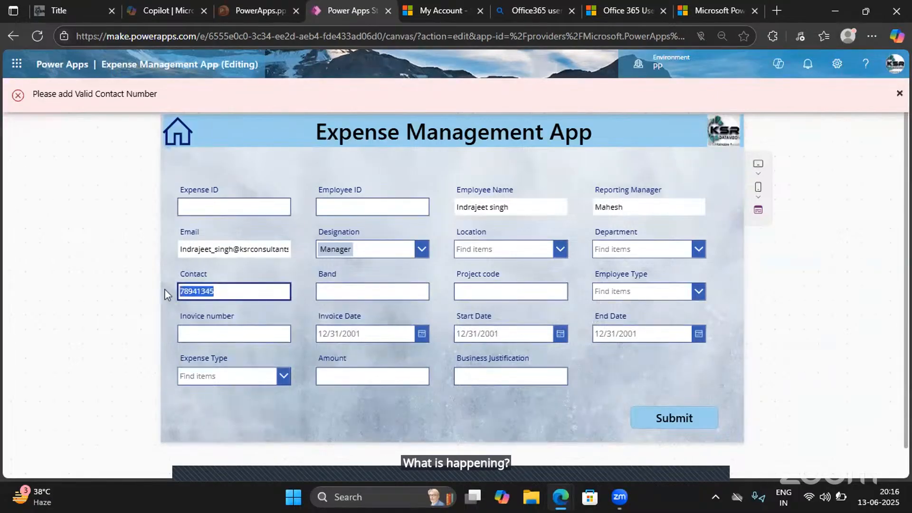
key(BackSpace)
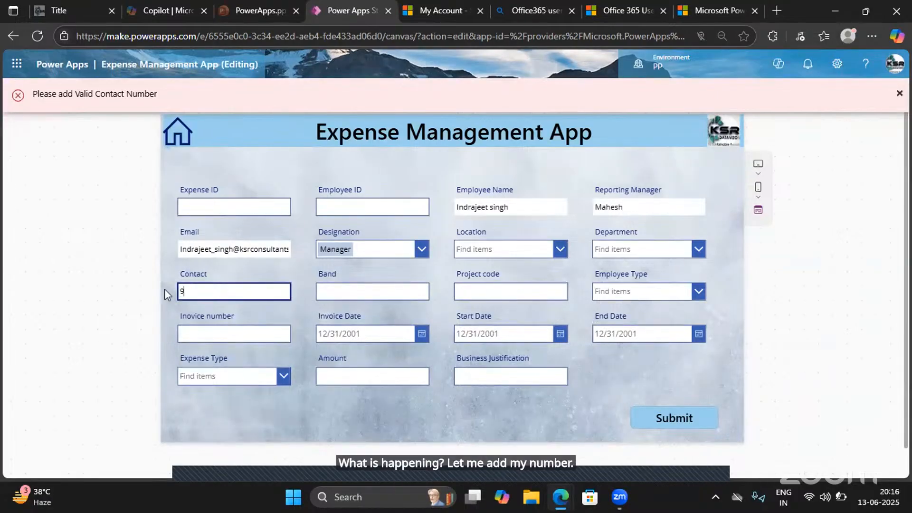
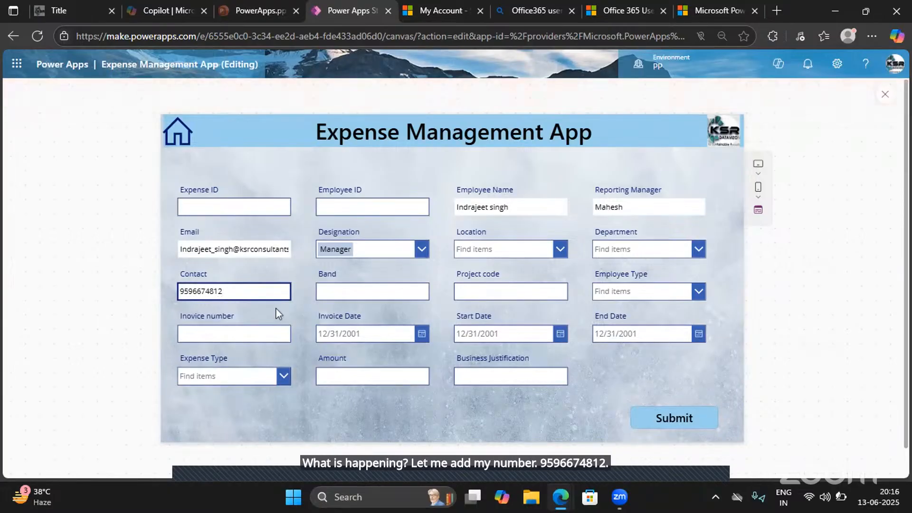
click(309, 314)
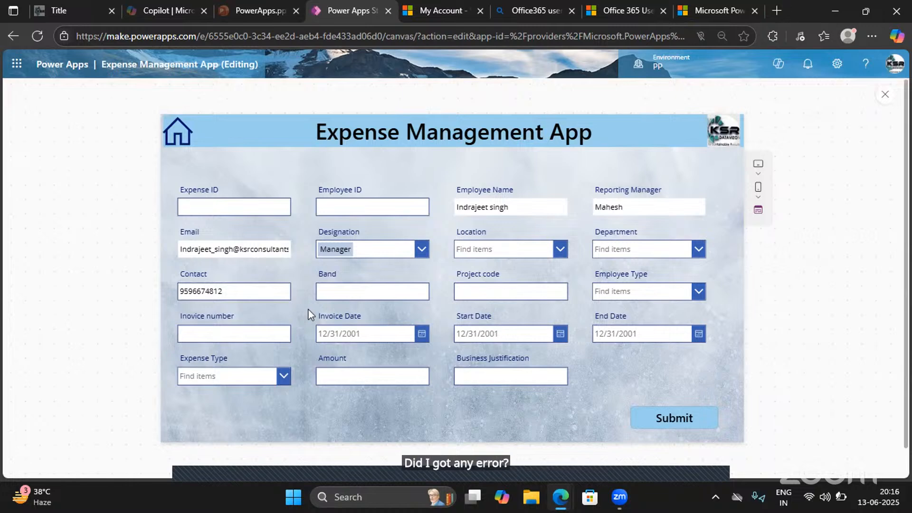
- Shorten the Contact entry to nine digits, leave the field and submit the form to test the validation, then exit the preview
click(220, 291)
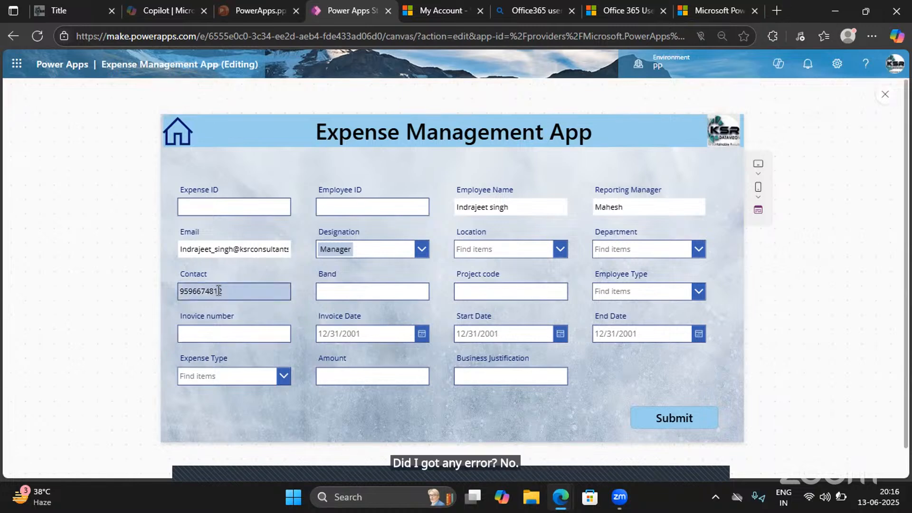
key(BackSpace)
text(2)
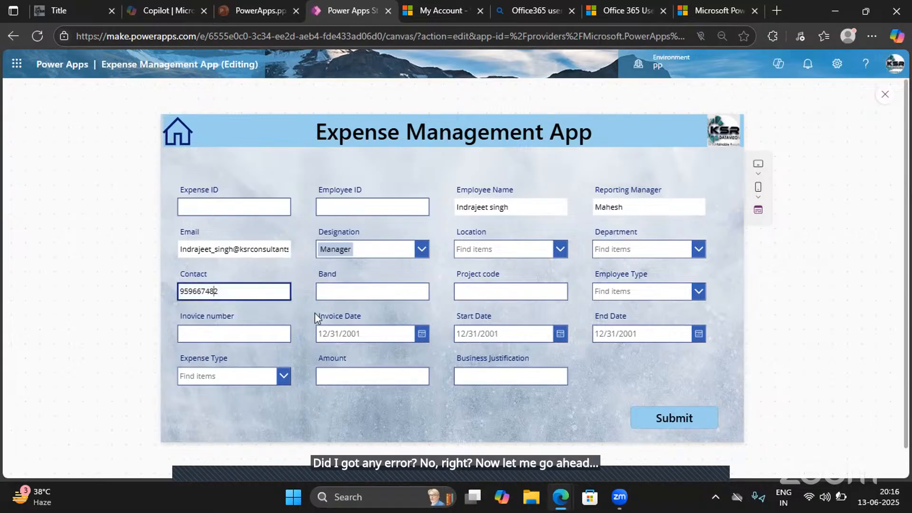
click(316, 317)
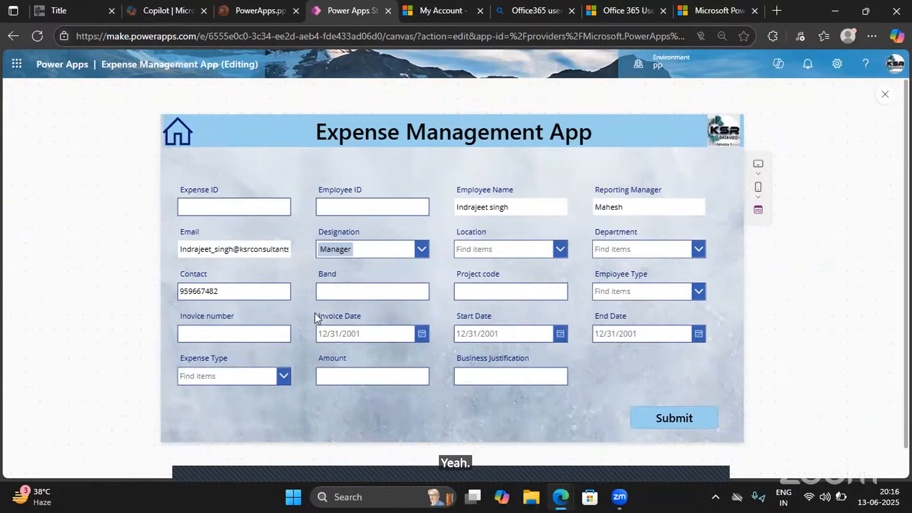
click(665, 424)
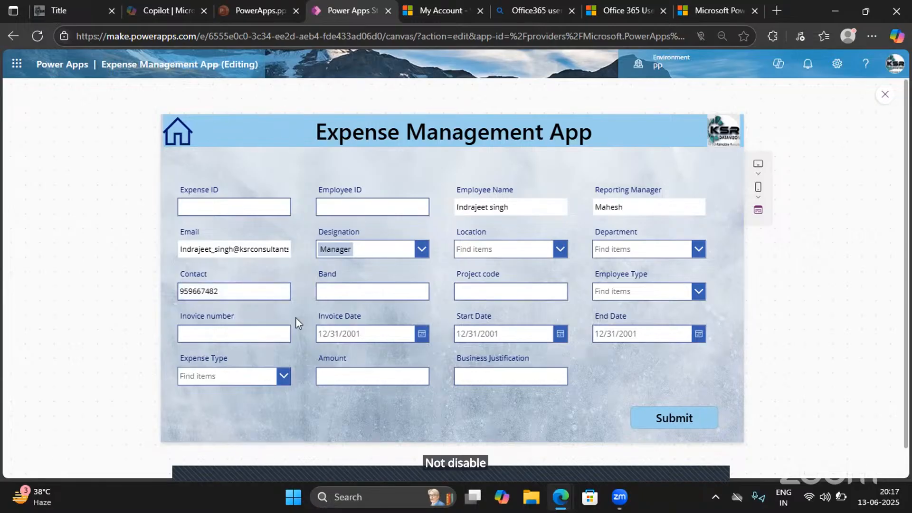
click(223, 292)
drag(219, 292, 154, 286)
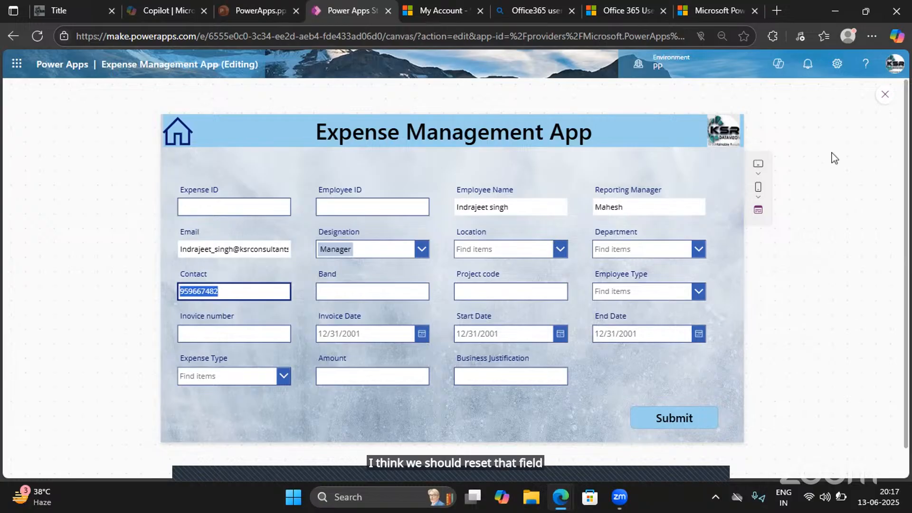
click(885, 95)
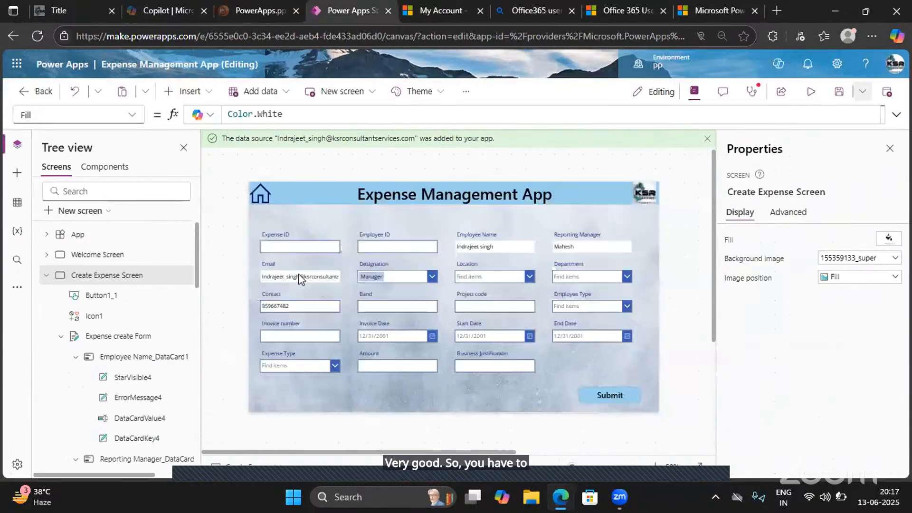
- Append ;Reset(DataCardValue19) after the If function in the Contact input's OnChange formula
click(318, 311)
click(318, 311)
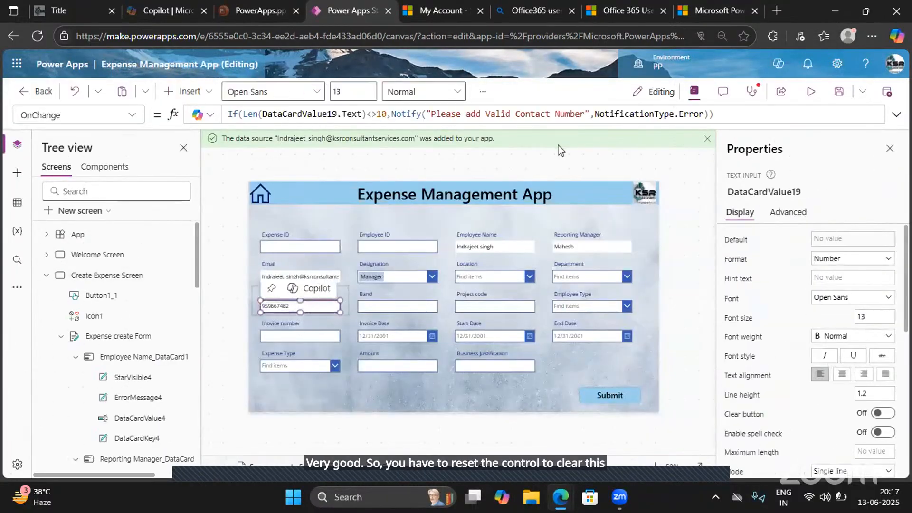
click(728, 116)
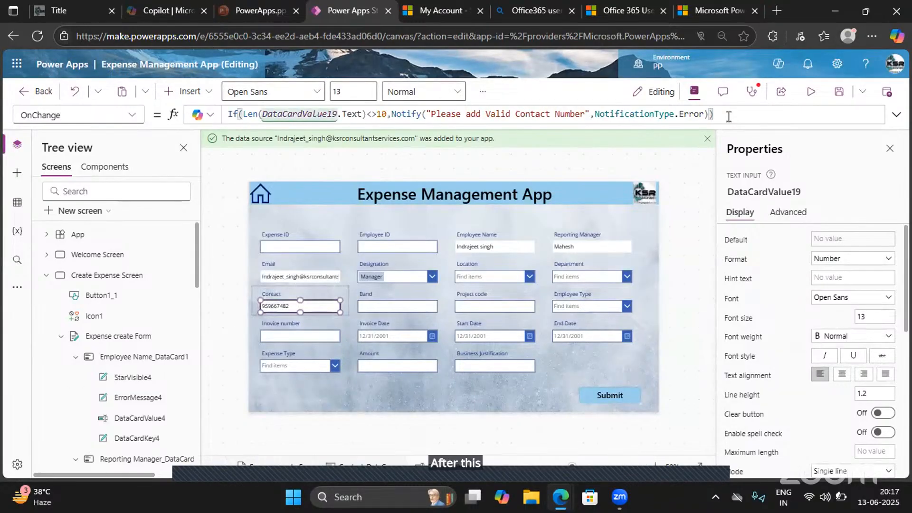
text(;)
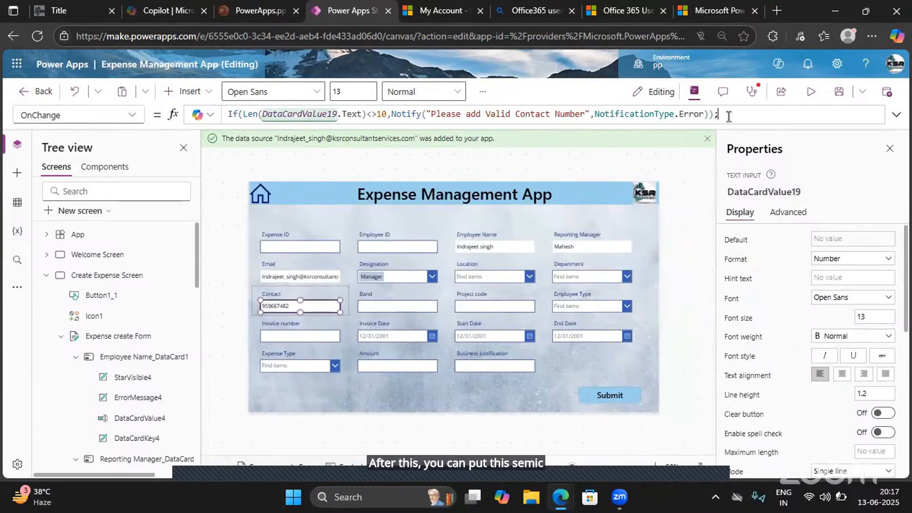
text(Reset)
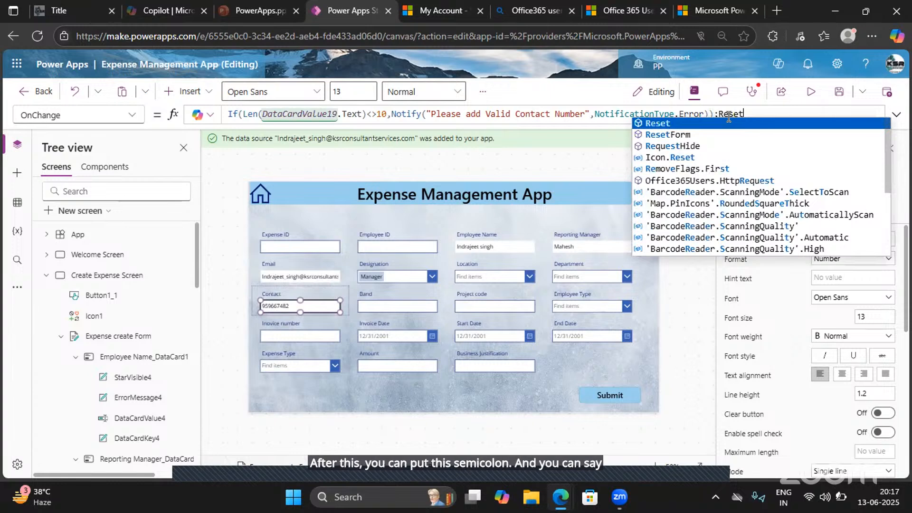
text(()
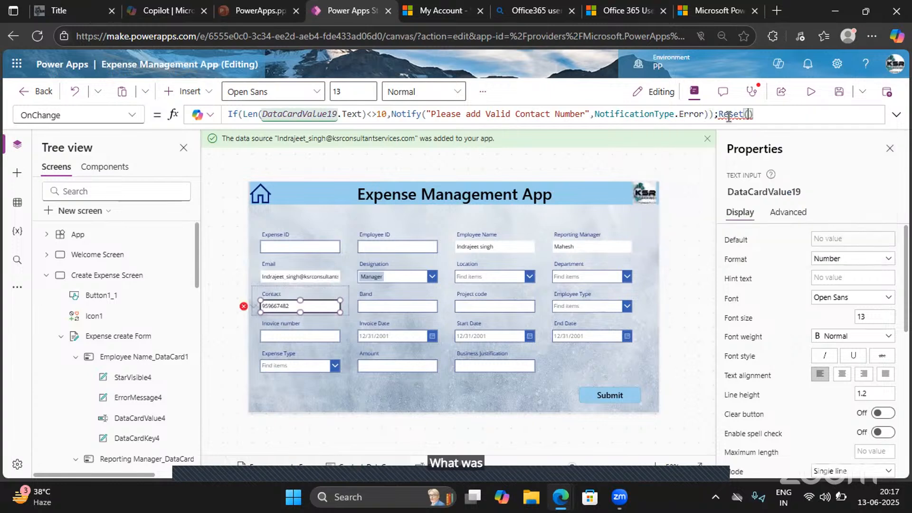
text(DataC)
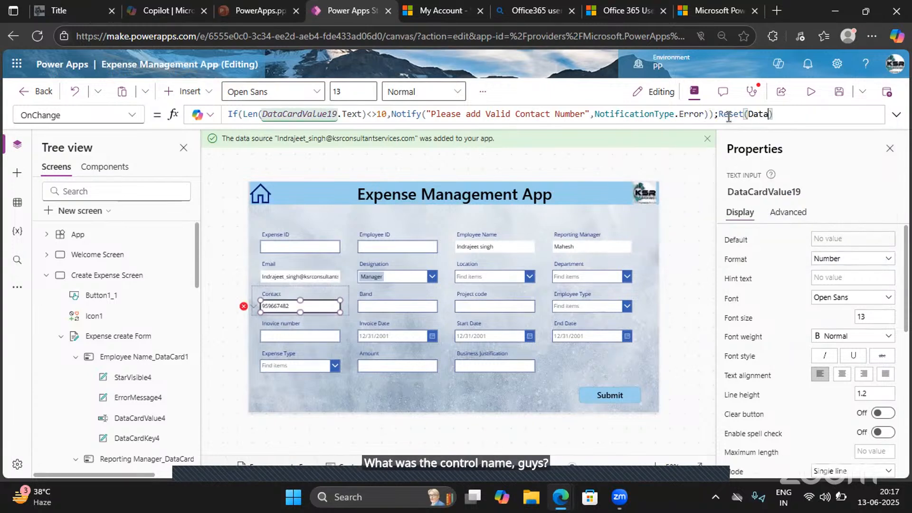
text(ardValue)
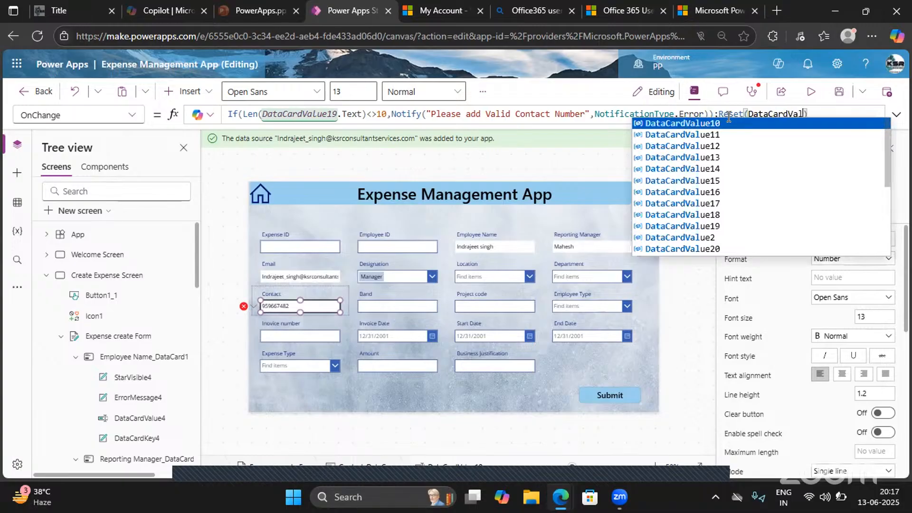
text(17)
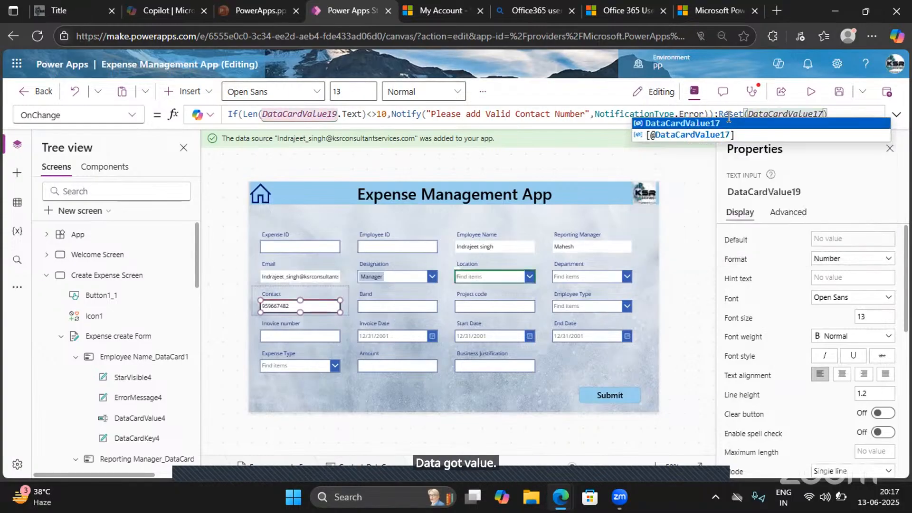
key(BackSpace)
text(9)
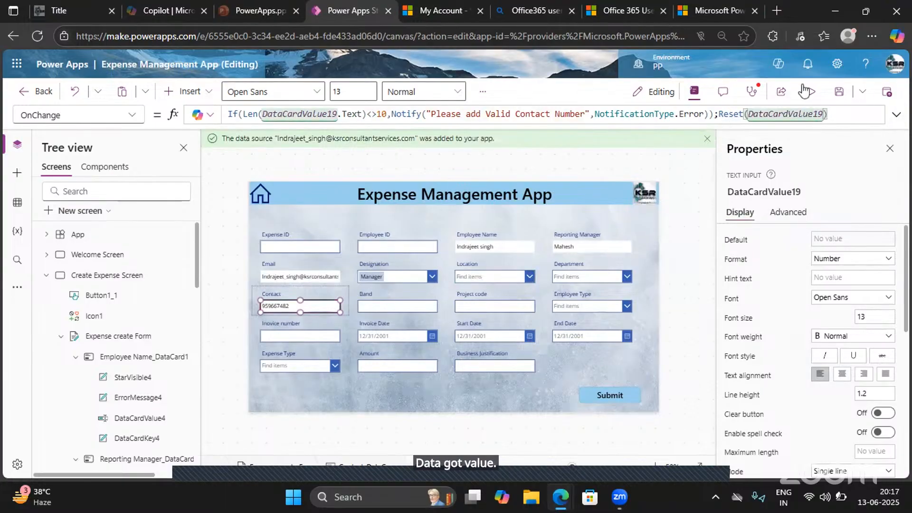
- Preview the app and test the Contact reset by entering a ten-digit number and leaving the field
click(773, 95)
click(219, 292)
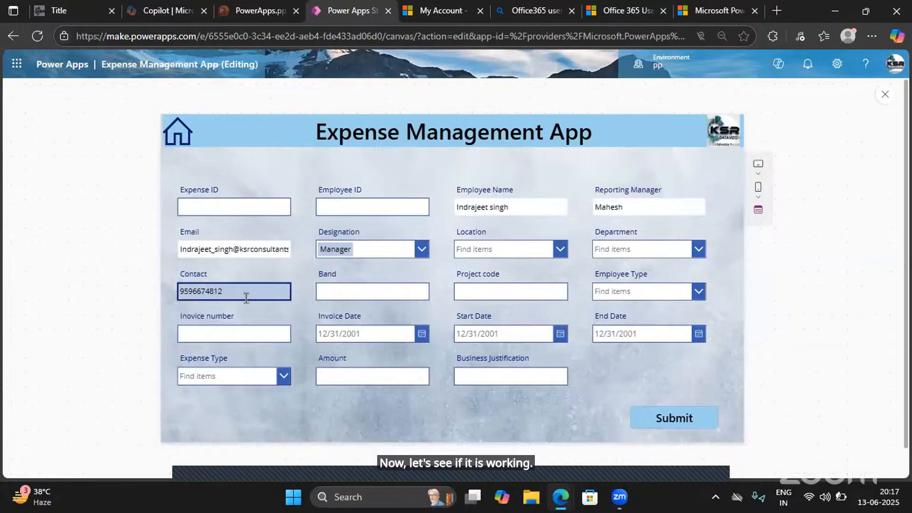
click(307, 313)
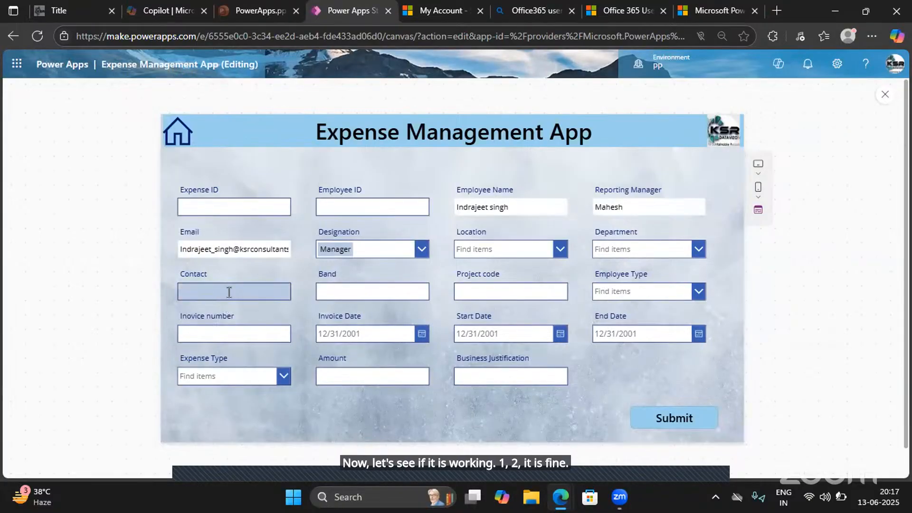
click(209, 291)
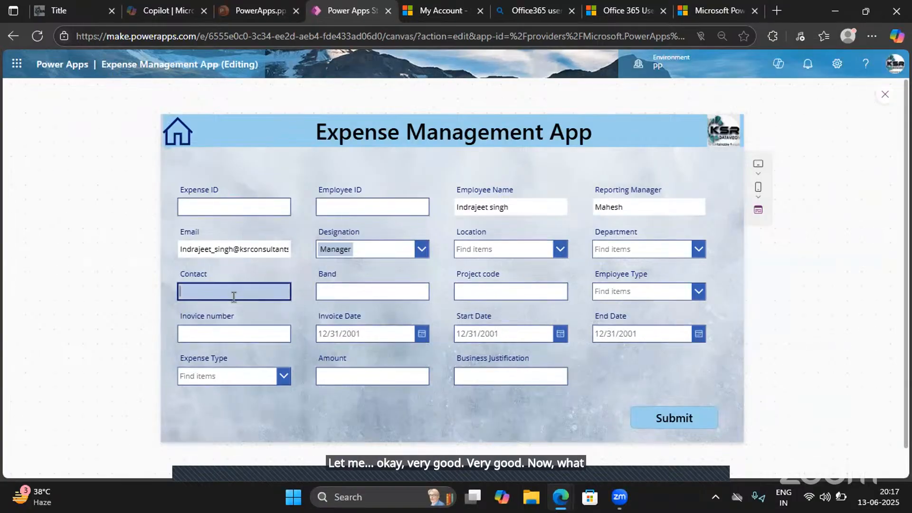
click(885, 95)
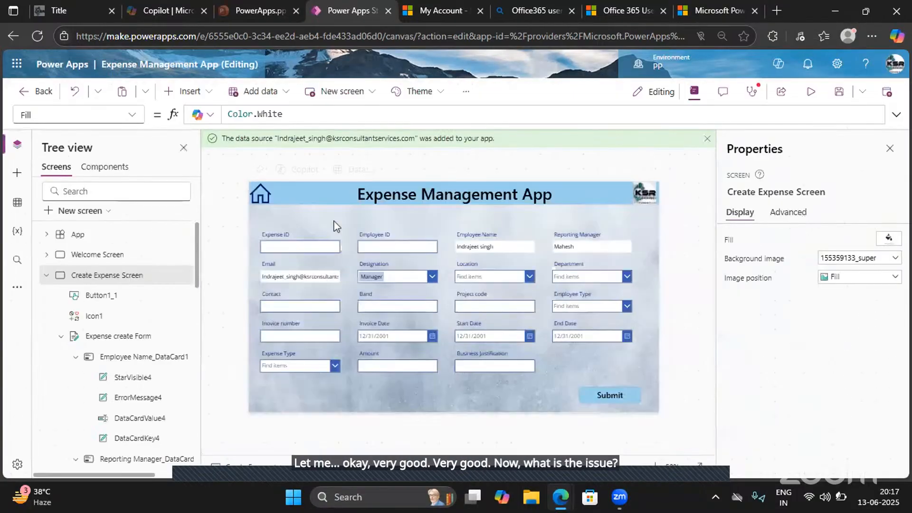
click(281, 303)
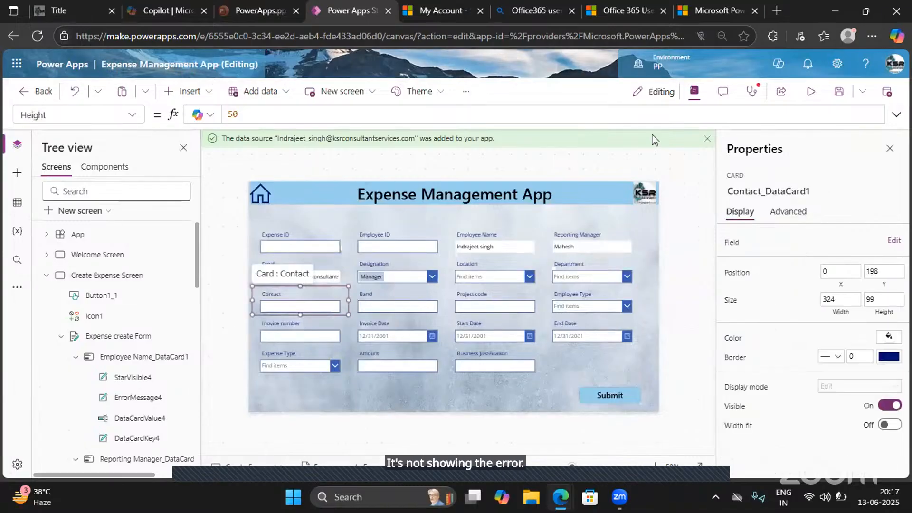
- Preview the app again, test the Contact field with a number shorter than ten digits, and dismiss the error banner
click(822, 95)
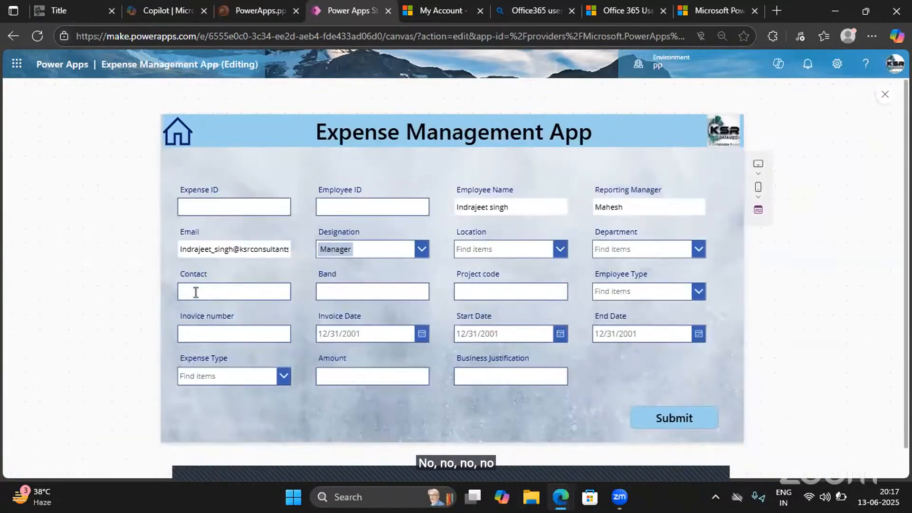
click(197, 292)
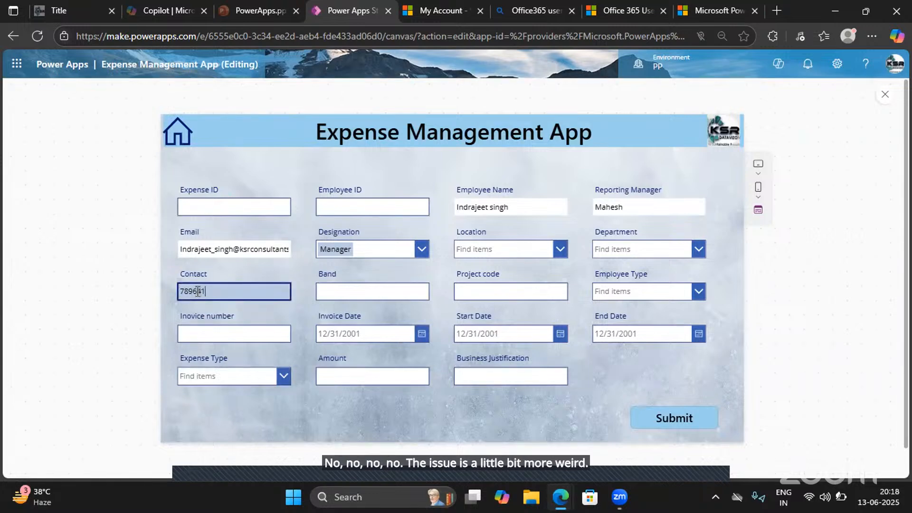
click(296, 318)
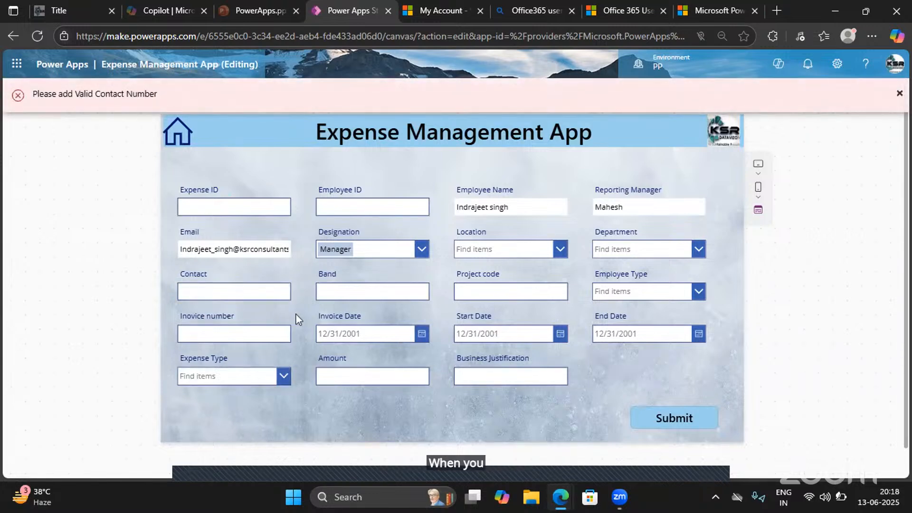
click(898, 97)
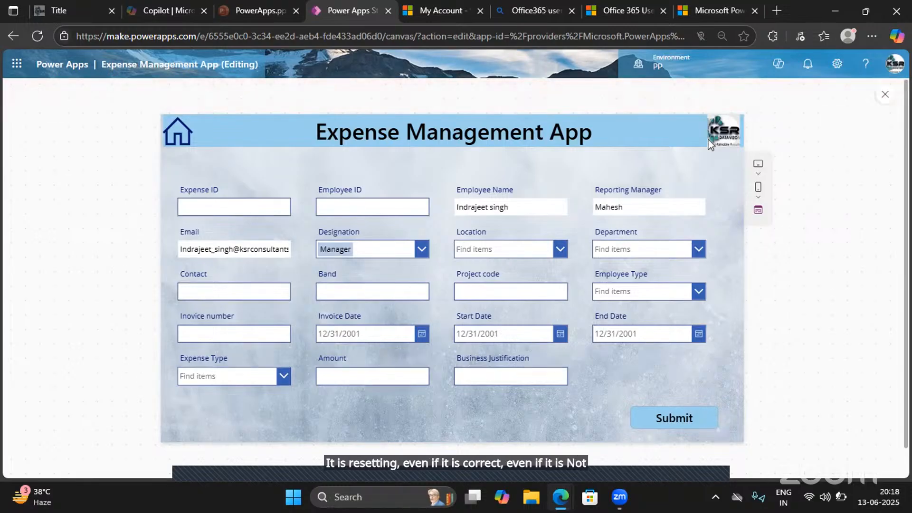
click(885, 94)
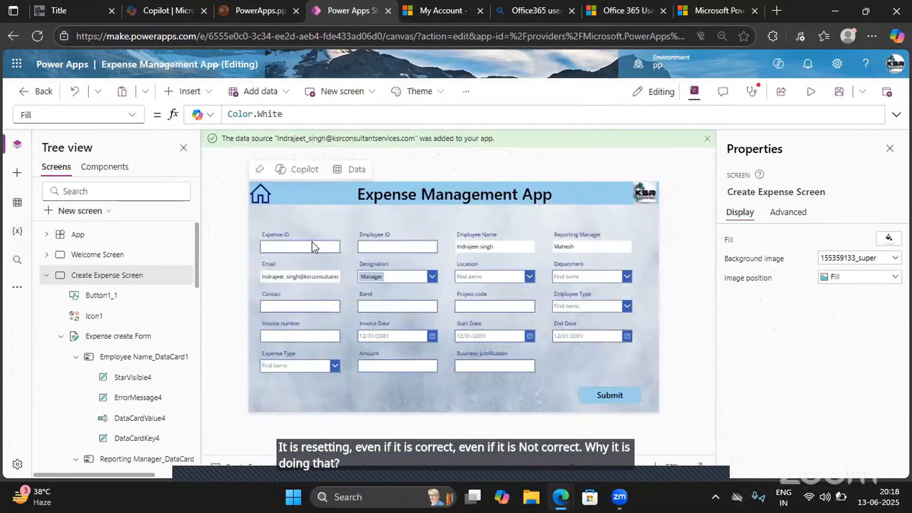
- Expand the Contact input's OnChange formula, review its If and Reset parts, and delete ;Reset(DataCardValue19)
click(302, 309)
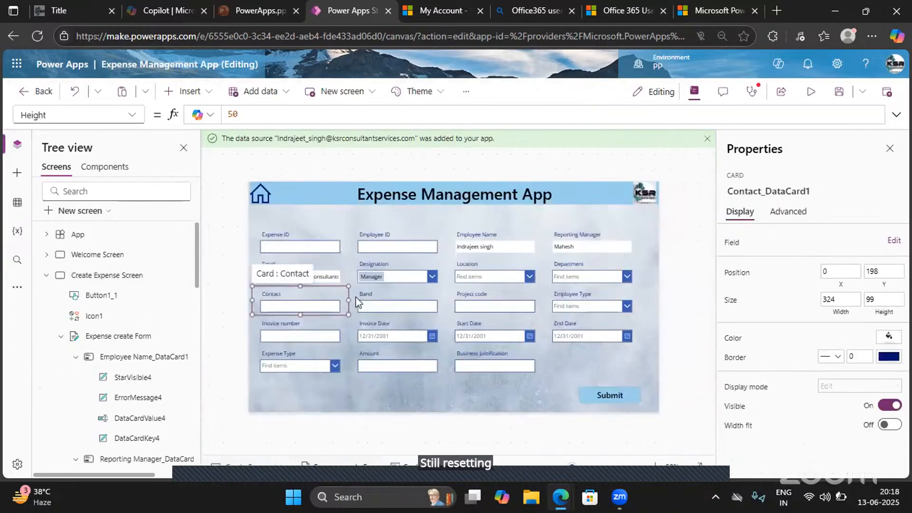
click(310, 305)
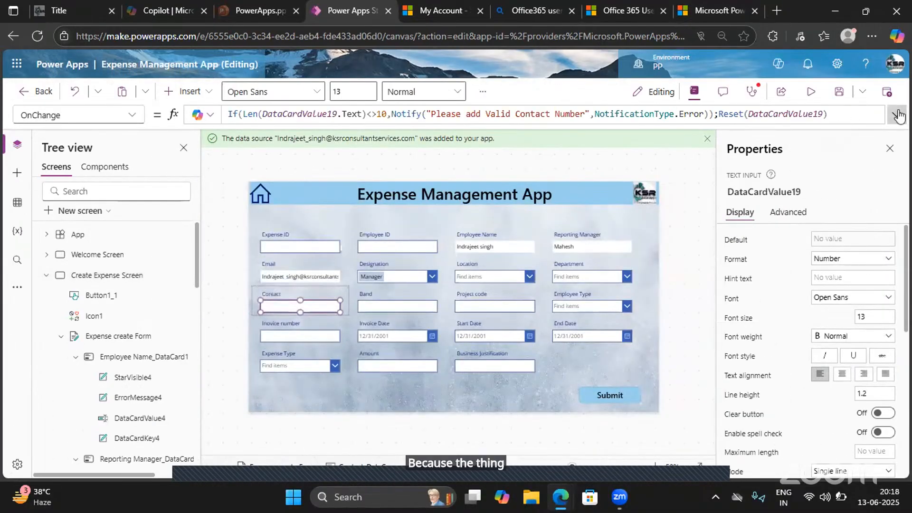
click(896, 114)
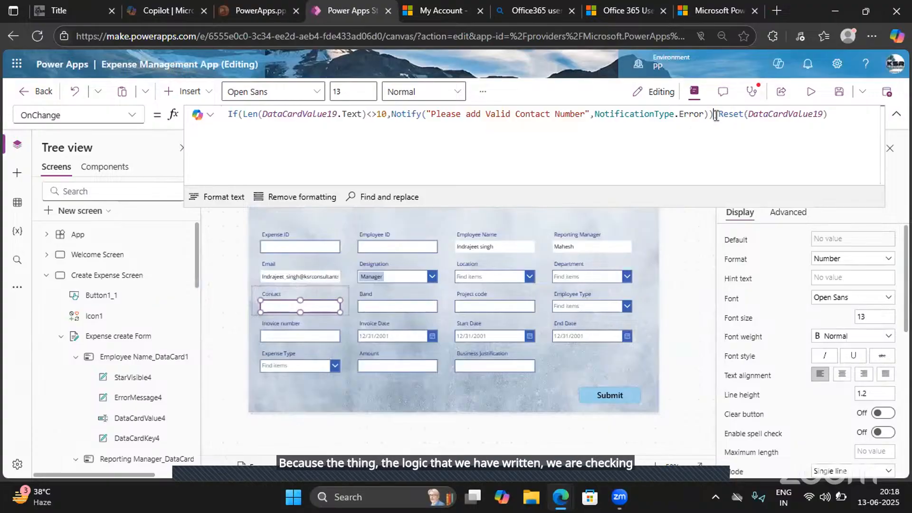
drag(717, 114, 221, 111)
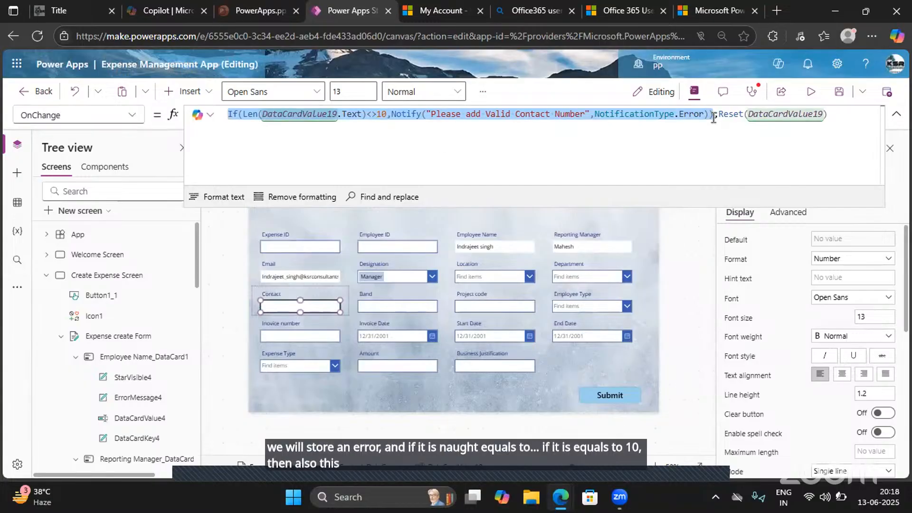
drag(721, 115, 833, 113)
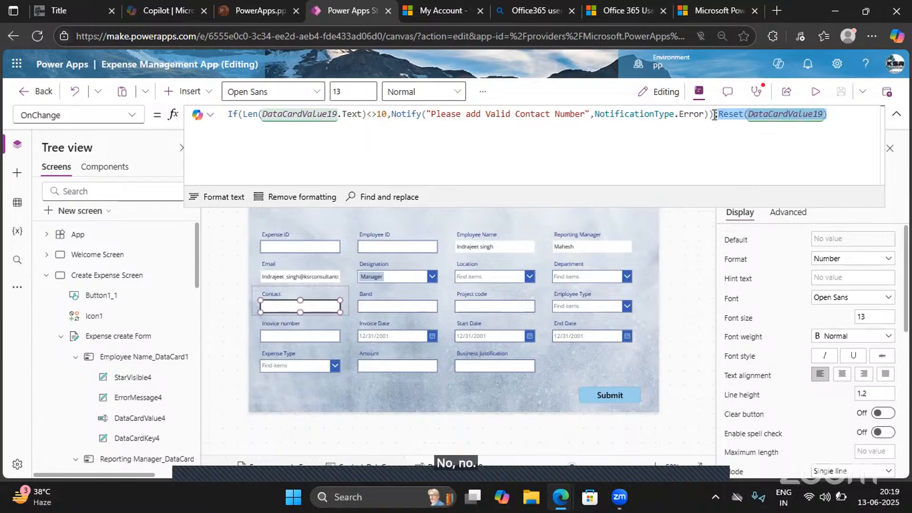
drag(714, 114, 227, 111)
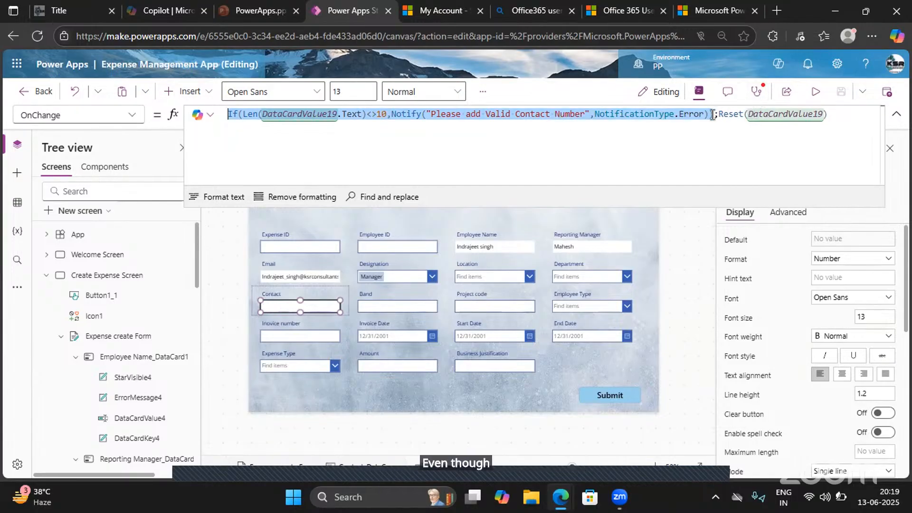
drag(712, 116, 827, 119)
key(BackSpace)
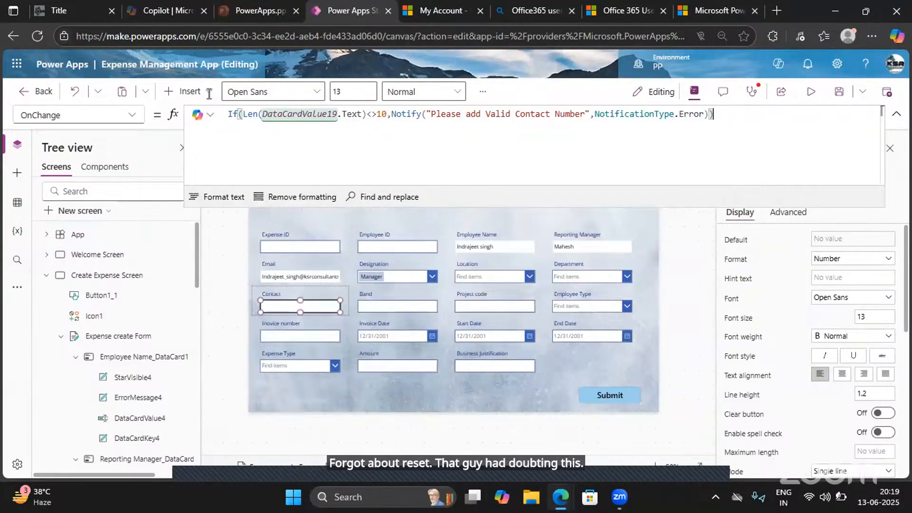
- Add the sample syntax line If(Condition, trueresult,falseresult) below the Contact input's OnChange formula
key(ctrl+a)
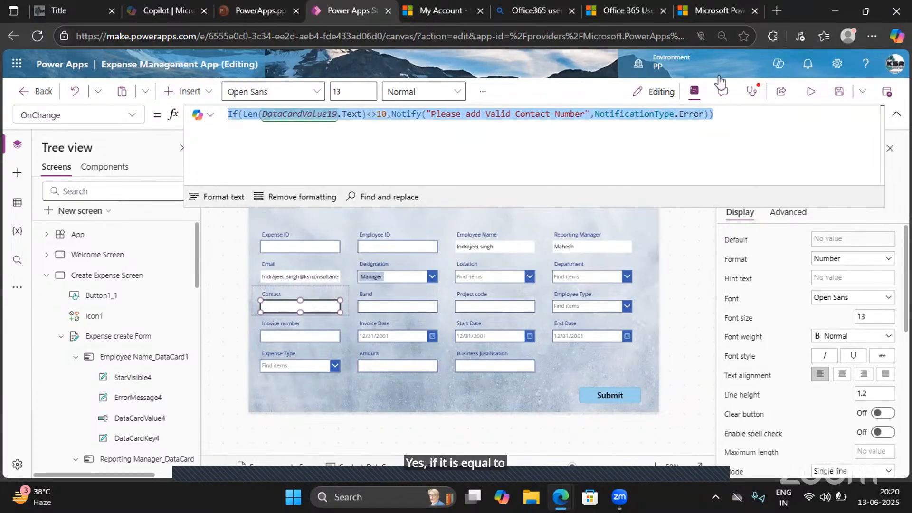
click(726, 111)
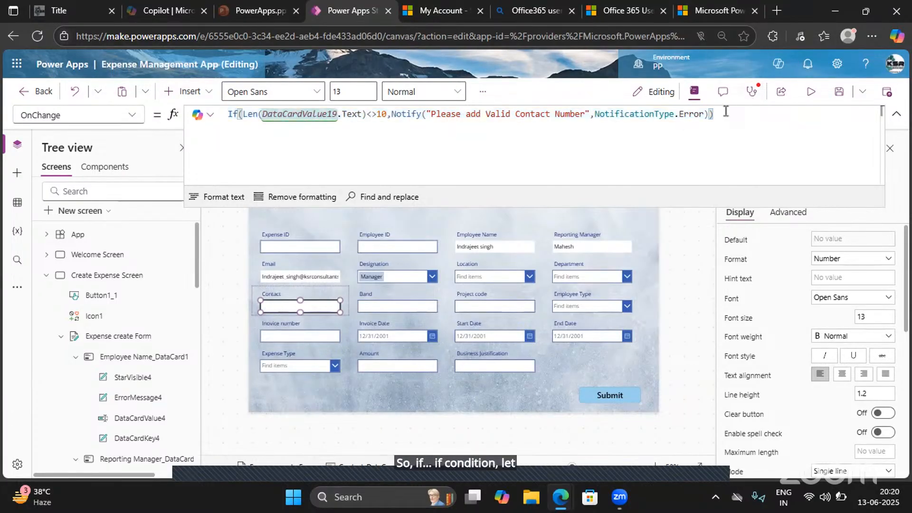
key(Return)
text(If())
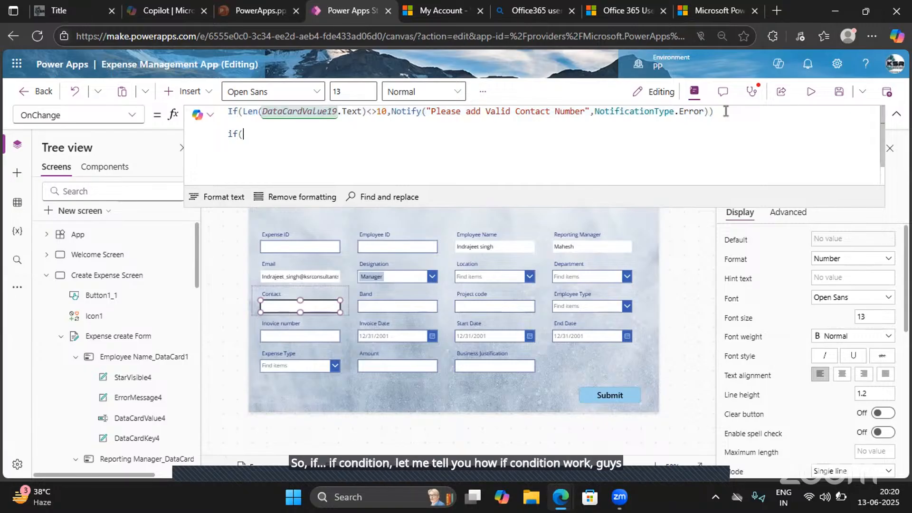
key(Left)
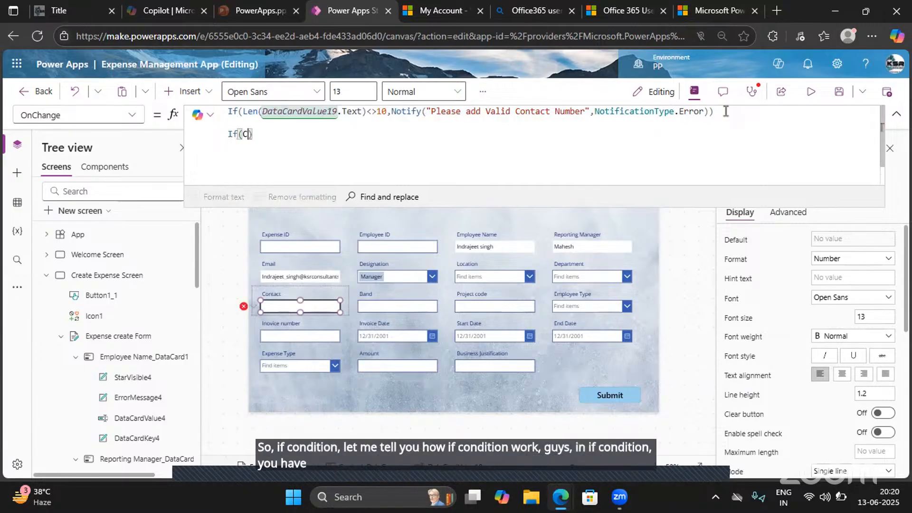
text(Conditi)
text(on, )
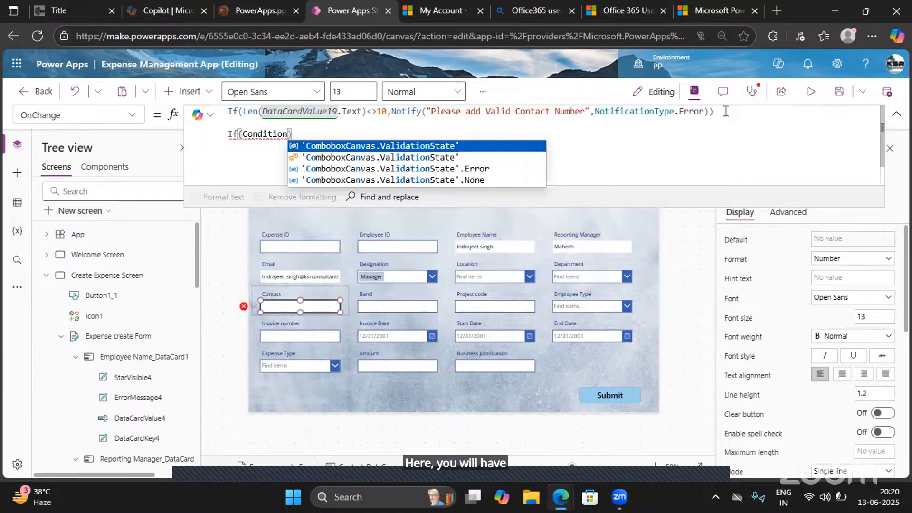
text(trueresu)
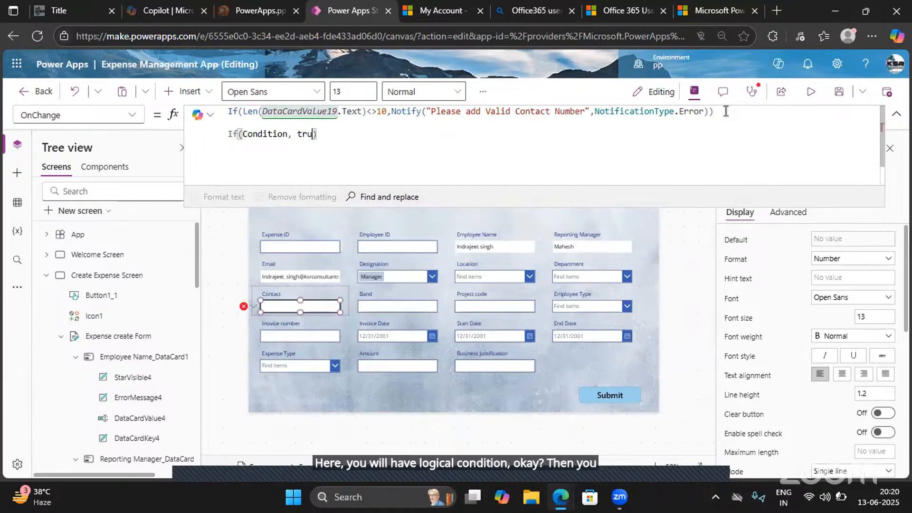
text(lt,fals)
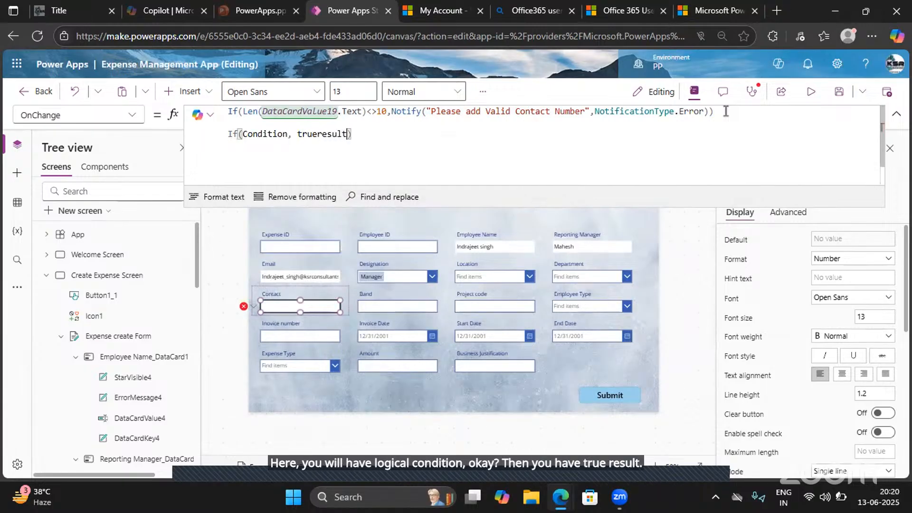
text(eresult)
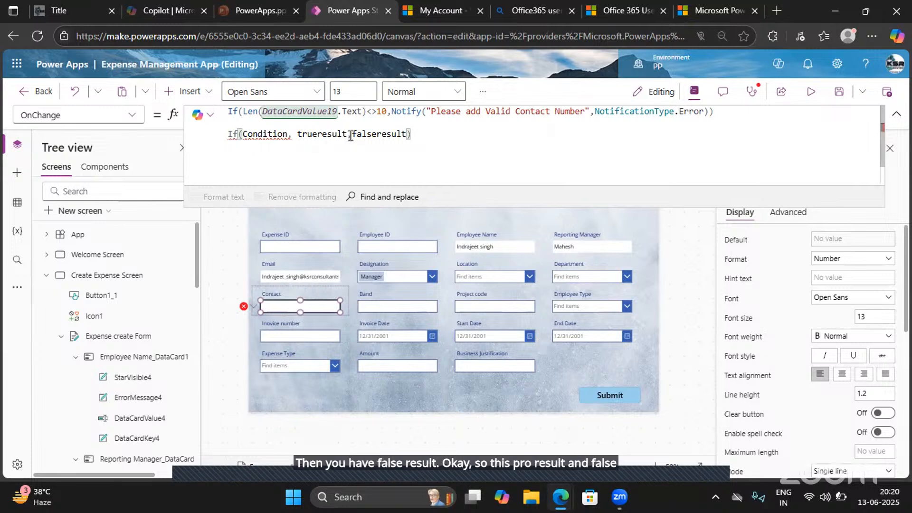
- Compare the sample If arguments with the Contact formula's condition and Notify call, and delete the sample line
drag(351, 137, 294, 135)
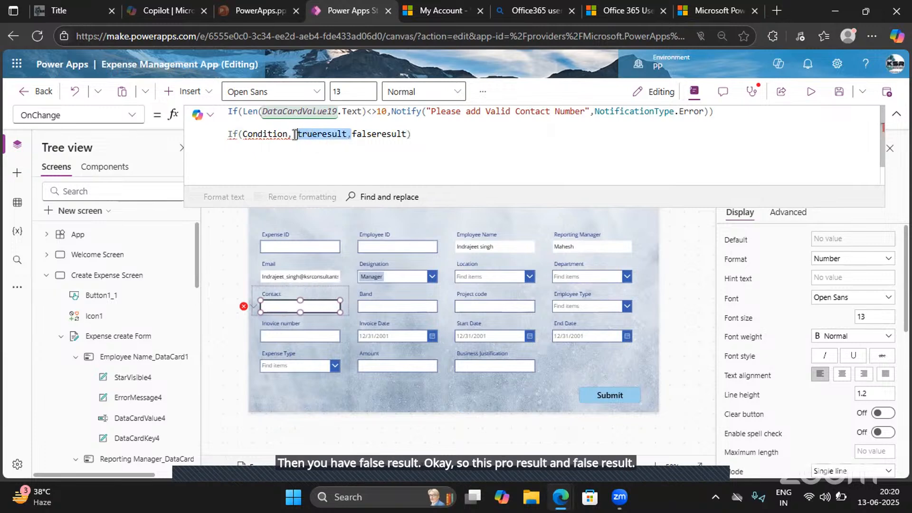
double_click(372, 135)
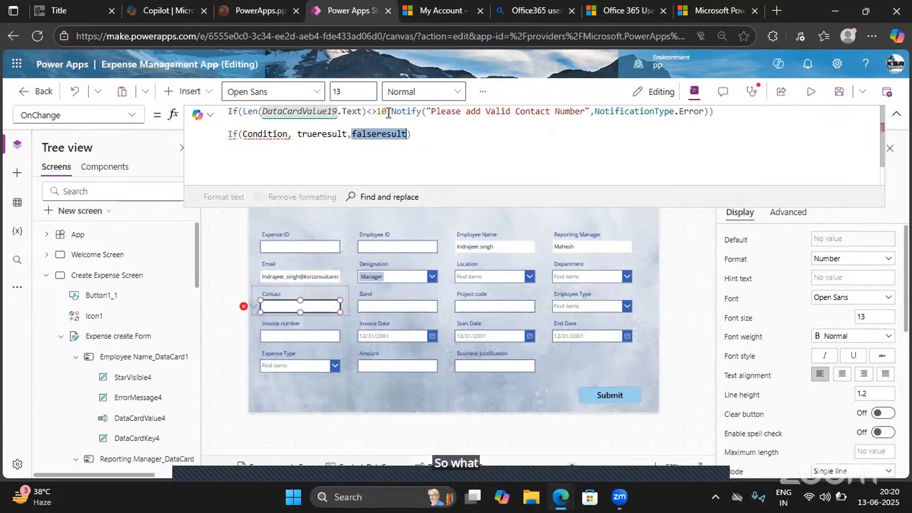
drag(387, 111, 243, 111)
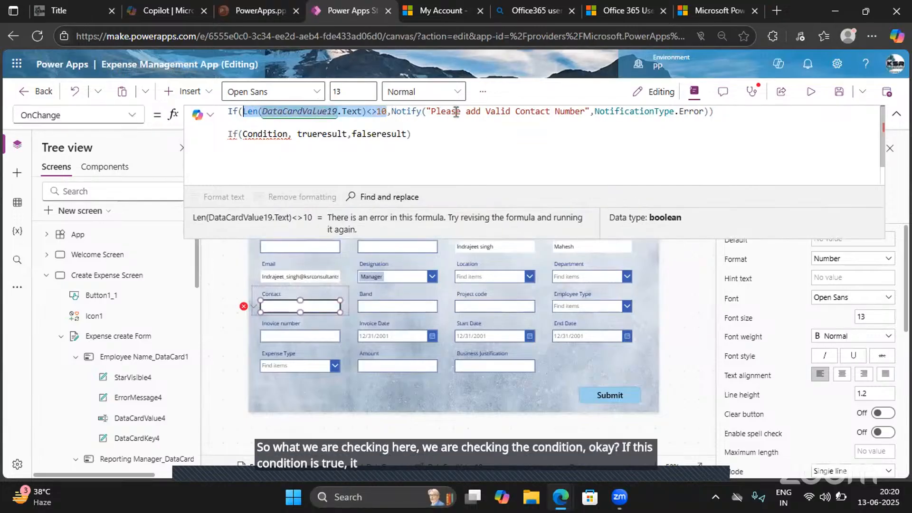
click(710, 111)
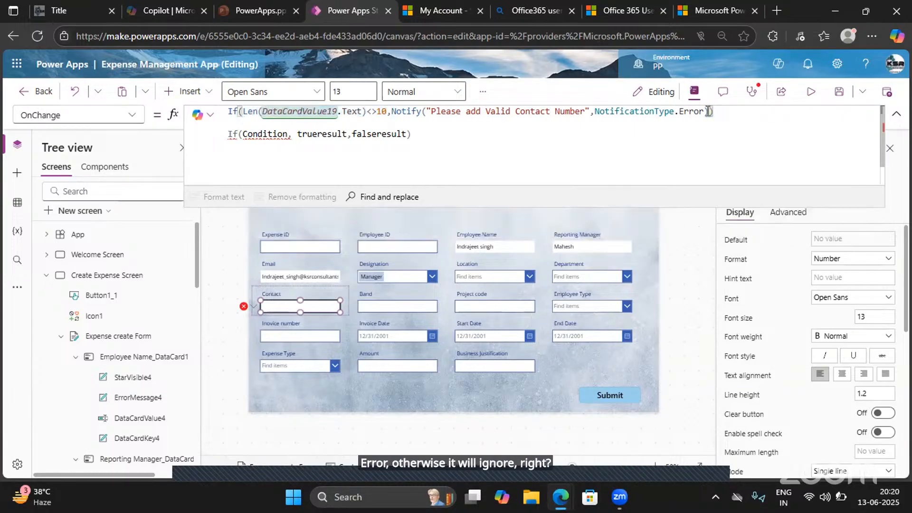
drag(709, 112, 394, 113)
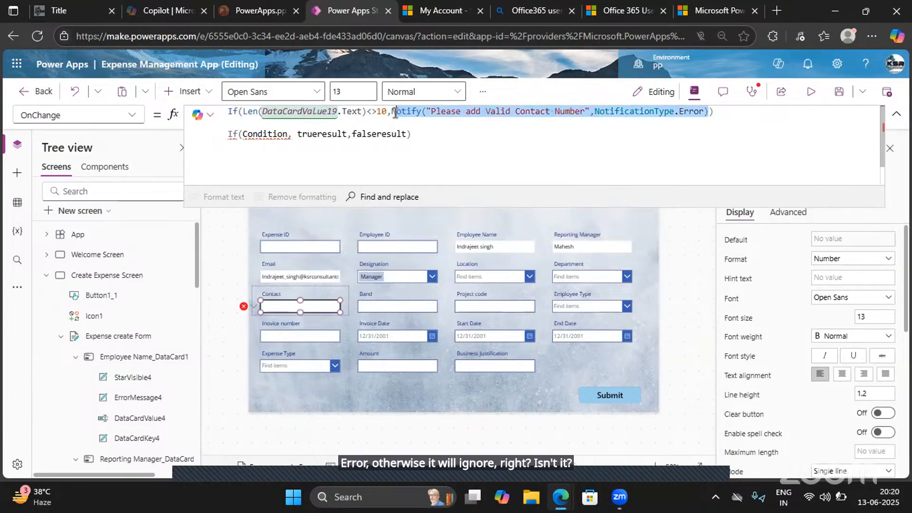
click(708, 113)
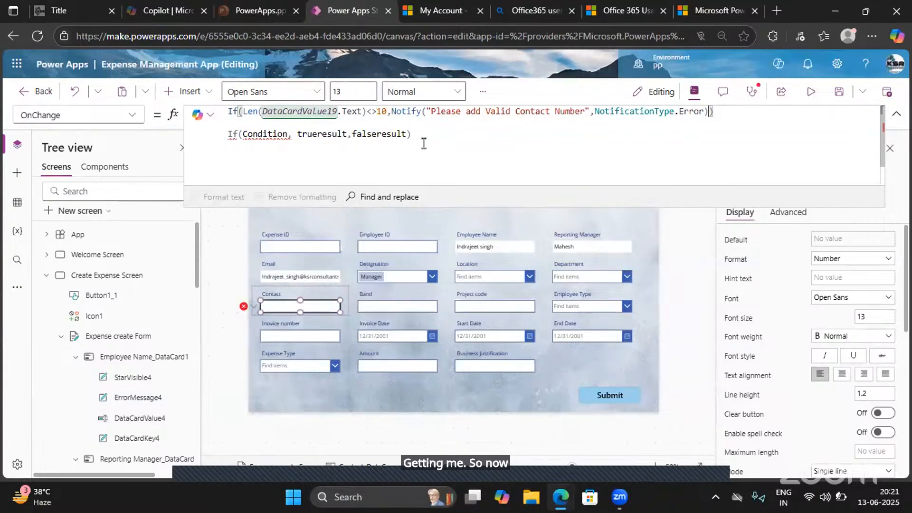
drag(412, 134, 227, 133)
key(BackSpace)
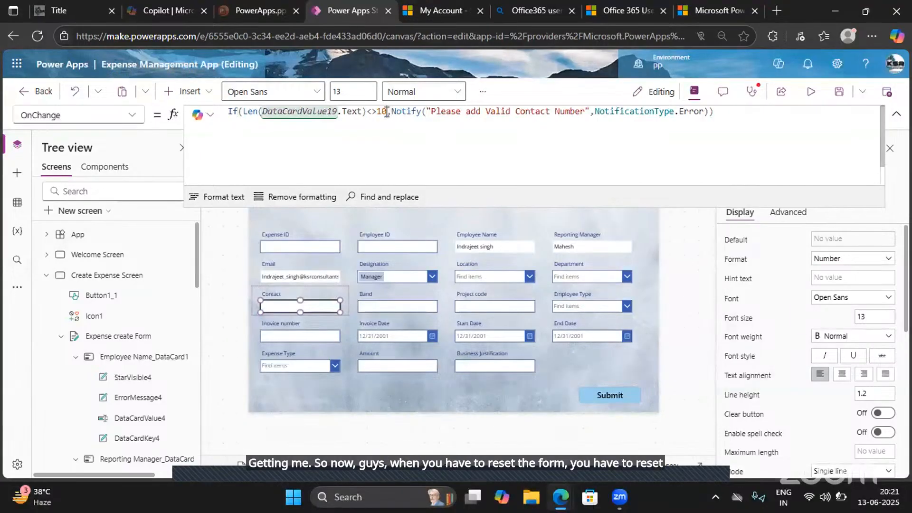
- Insert ;Reset(DataCardValue19) after the Notify call, inside the If function of the Contact input's OnChange formula
drag(387, 111, 242, 113)
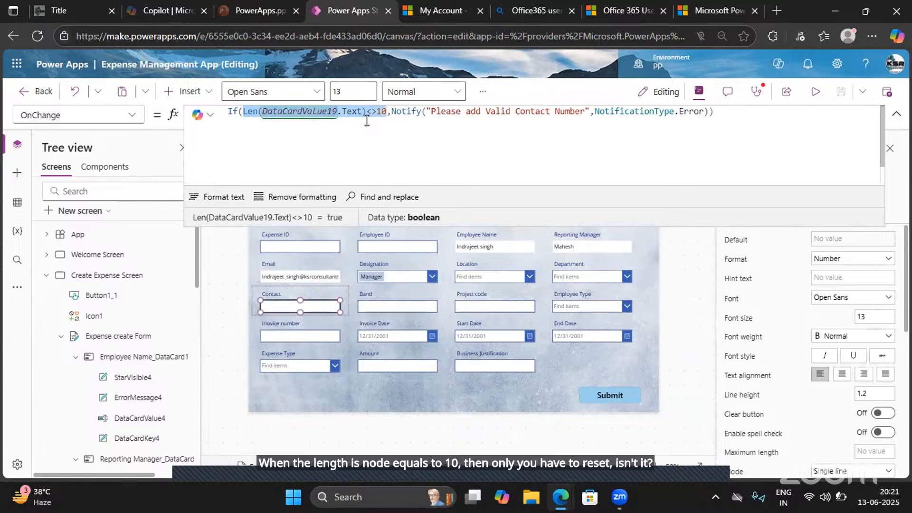
click(710, 112)
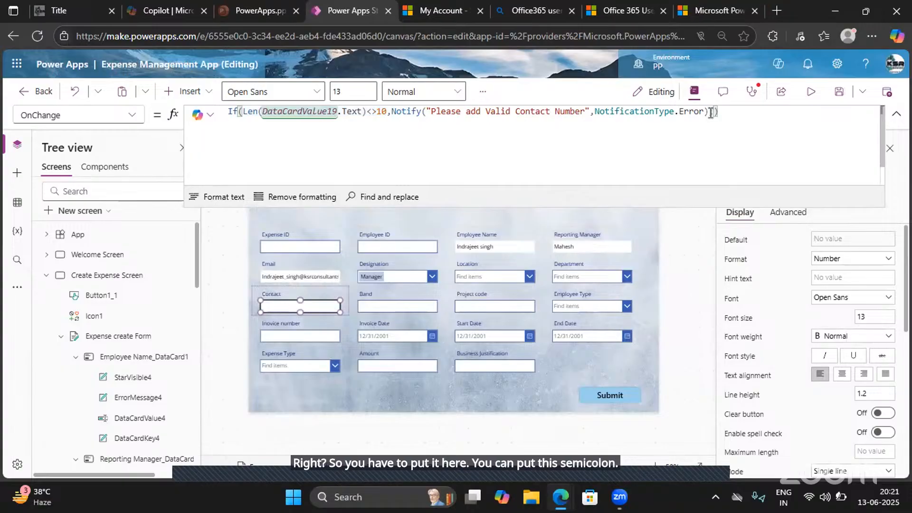
text(Office365Users.SearchUserV2({searchTerm: "Mani",top:200}).value)
key(ctrl+z)
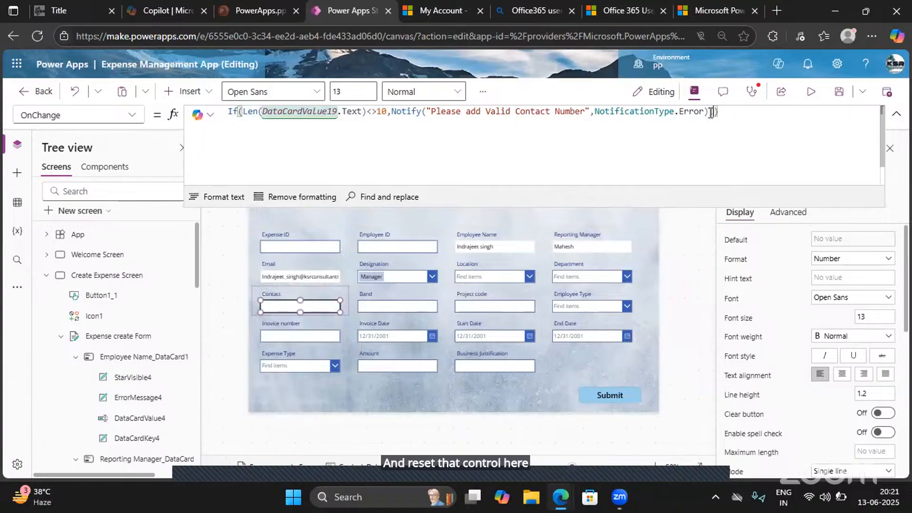
text(;Res)
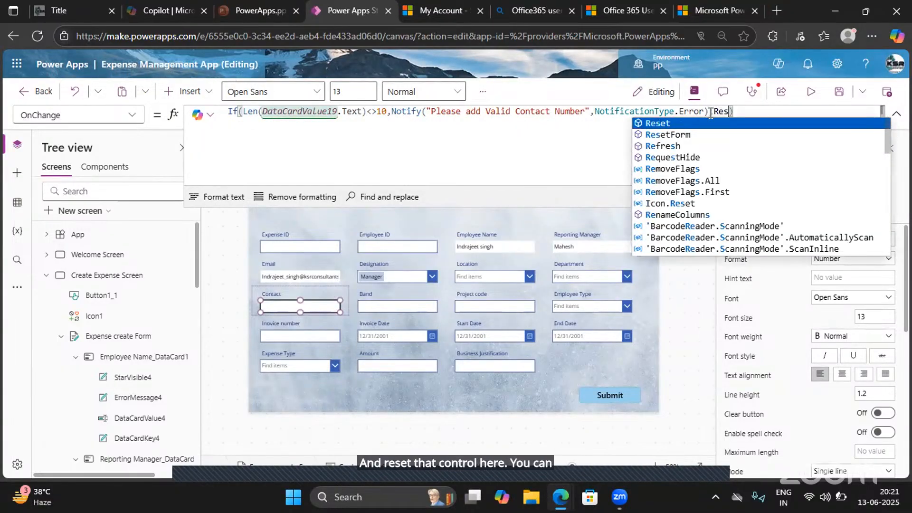
key(Tab)
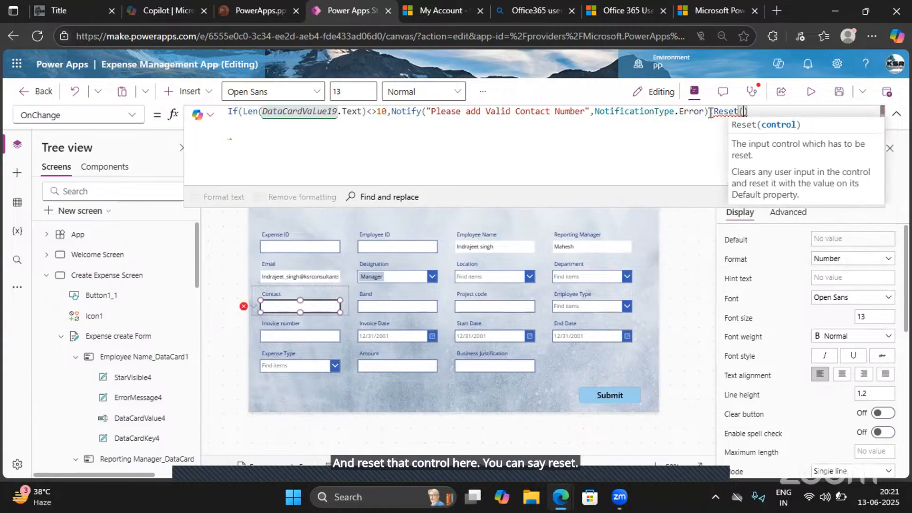
text(DataCa)
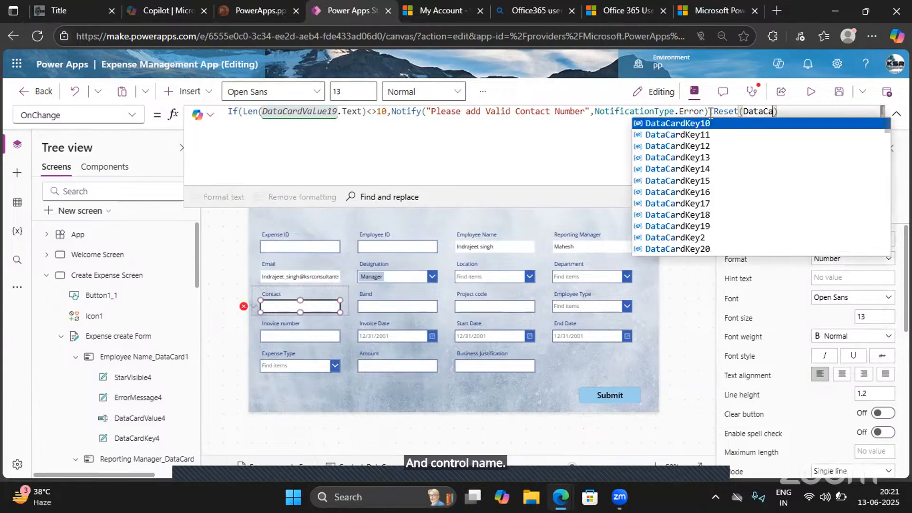
text(rdValue)
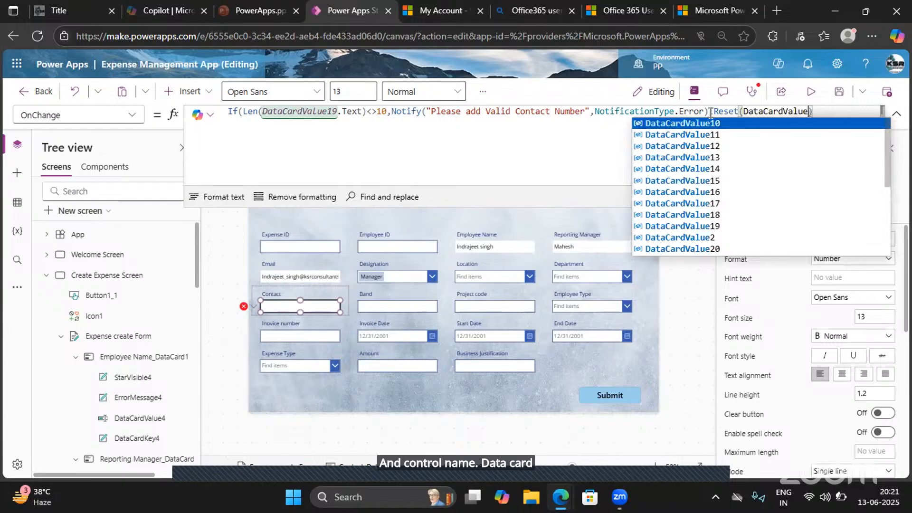
text(19)
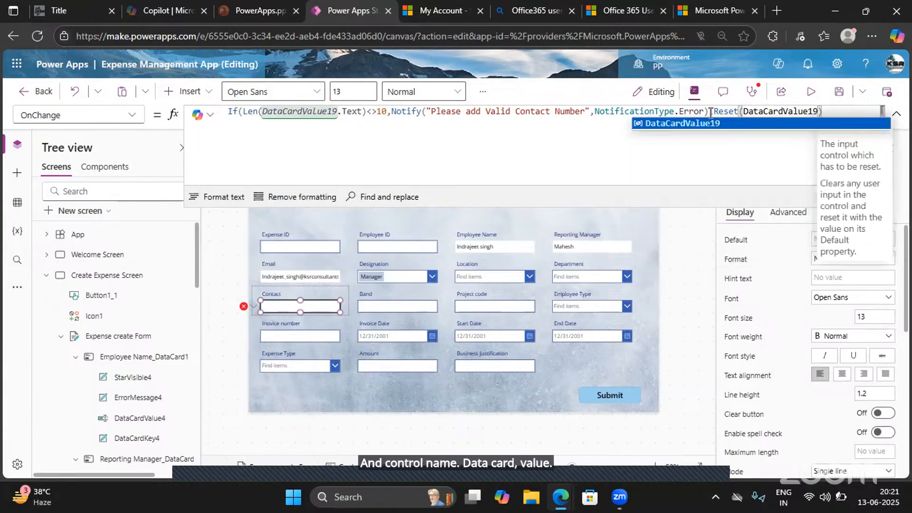
text())
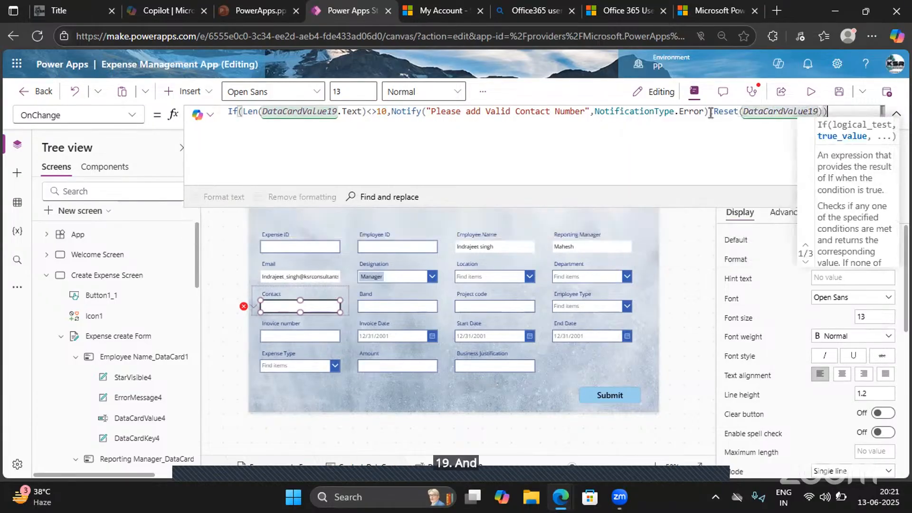
text())
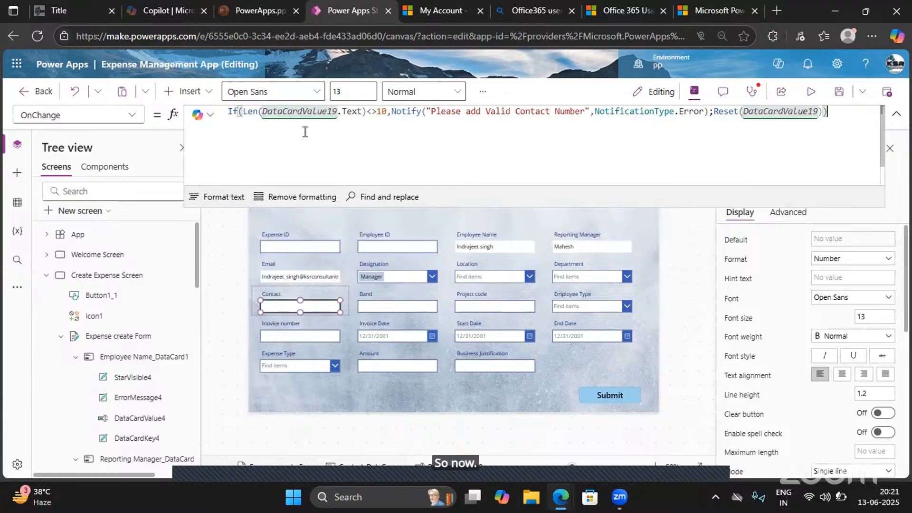
- Auto-format the Contact input's OnChange formula and enlarge the formula editor to review its Notify and Reset calls
click(211, 198)
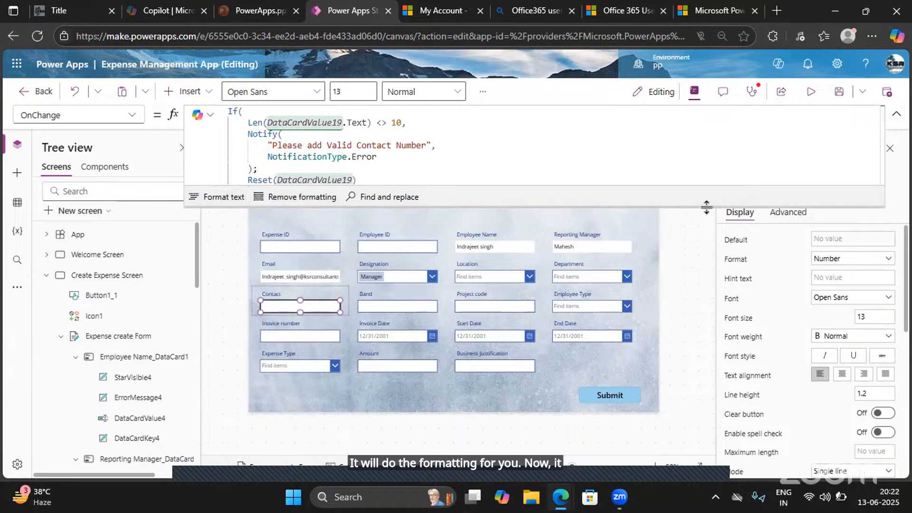
drag(706, 207, 683, 444)
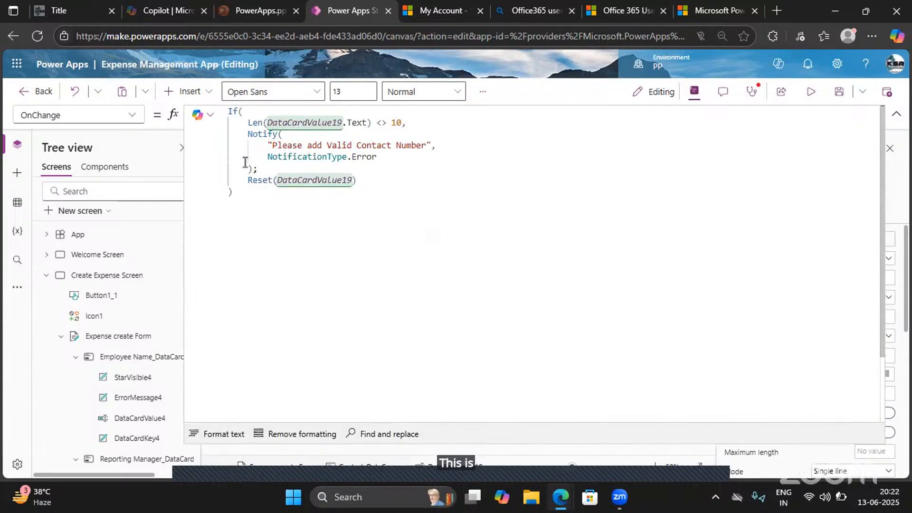
drag(267, 170, 244, 133)
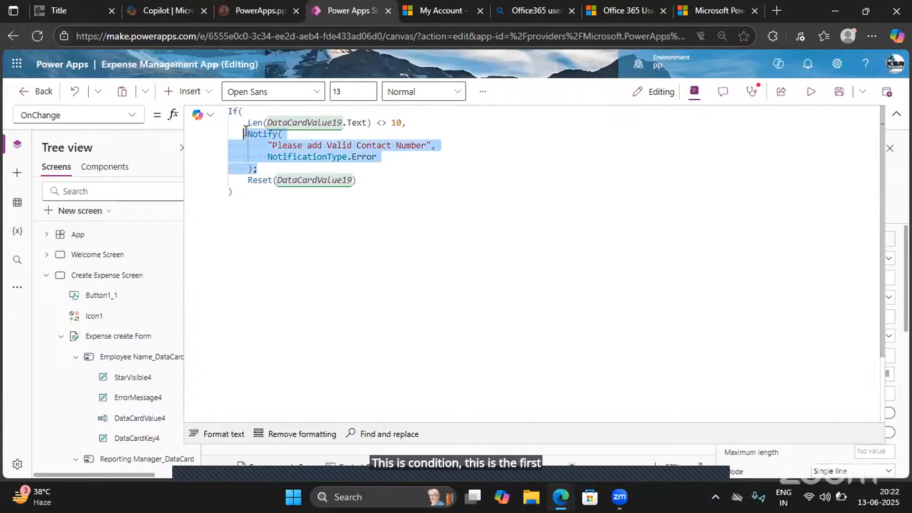
drag(357, 181, 238, 168)
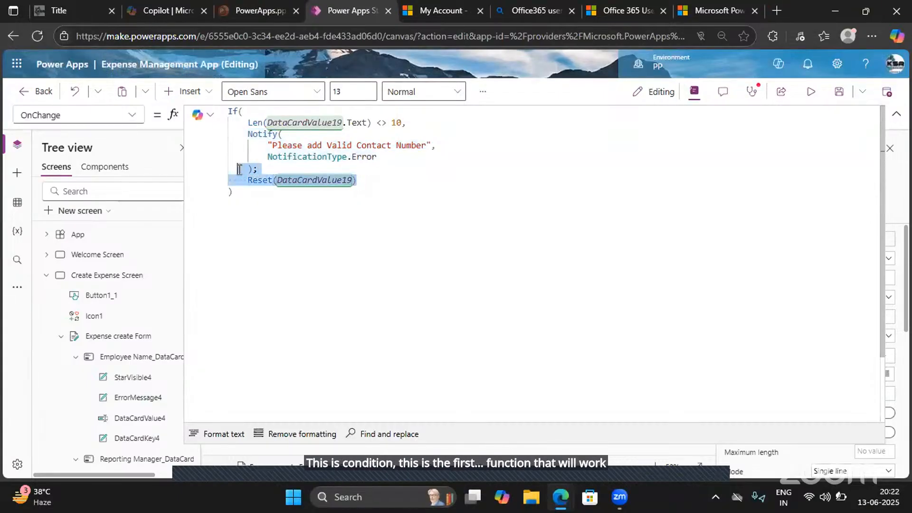
- Preview the app and test the Contact field by entering a ten-digit number and leaving the field
click(812, 93)
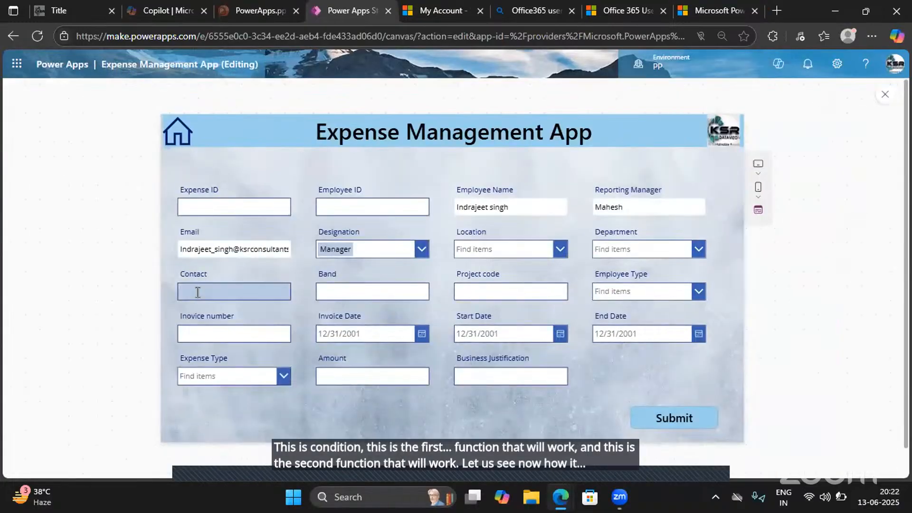
click(198, 292)
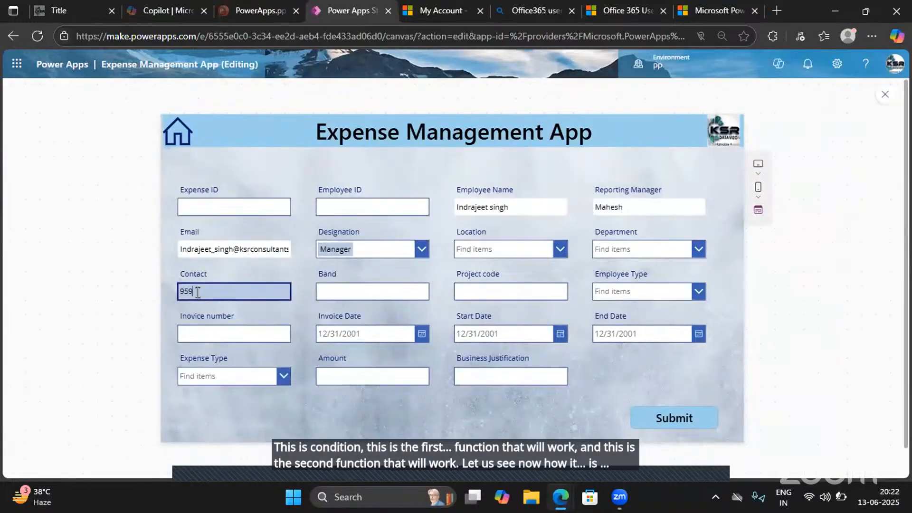
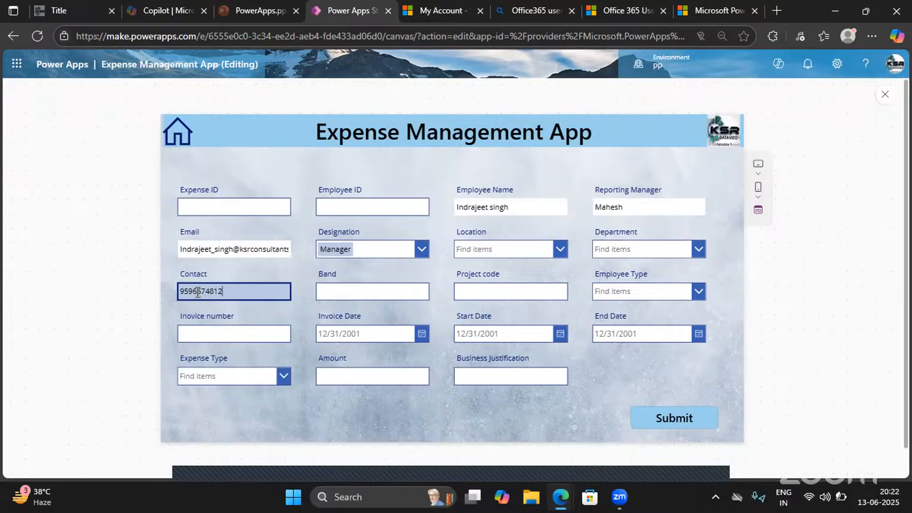
click(301, 312)
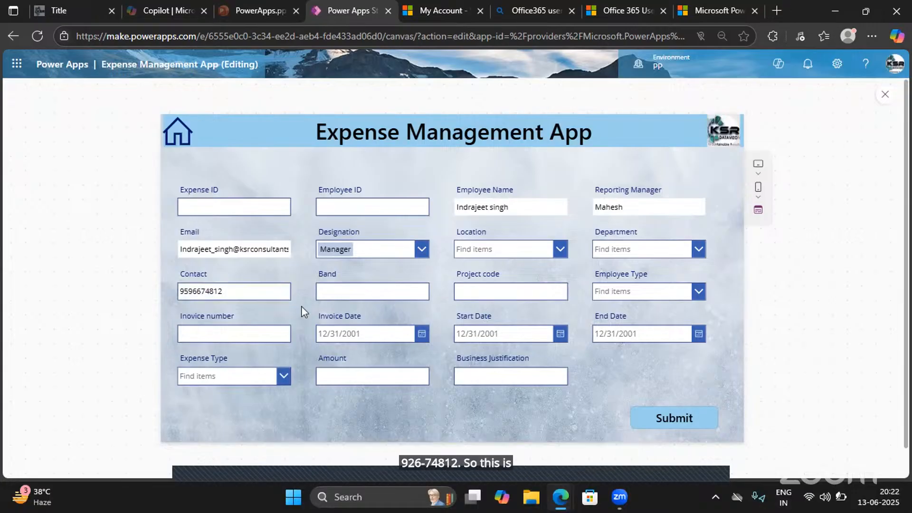
- Remove one digit from the Contact number and leave the field to test the error and reset
click(218, 291)
key(BackSpace)
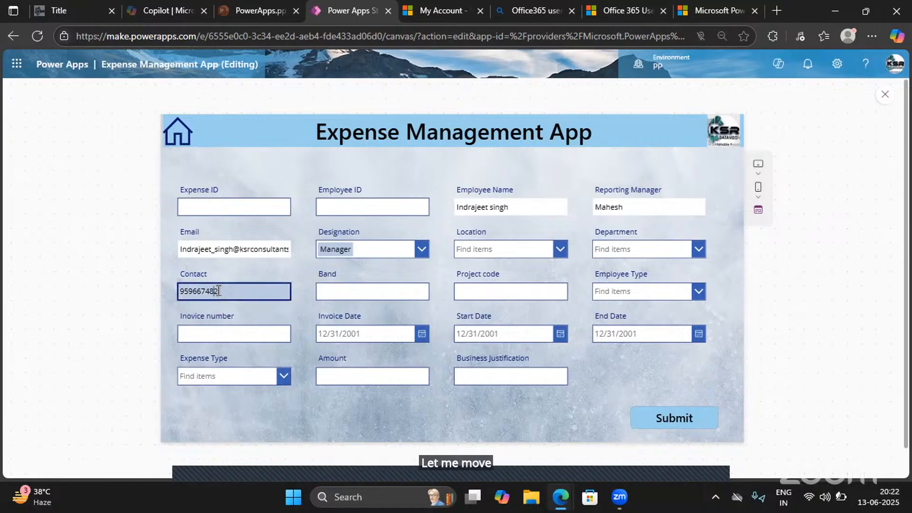
click(312, 307)
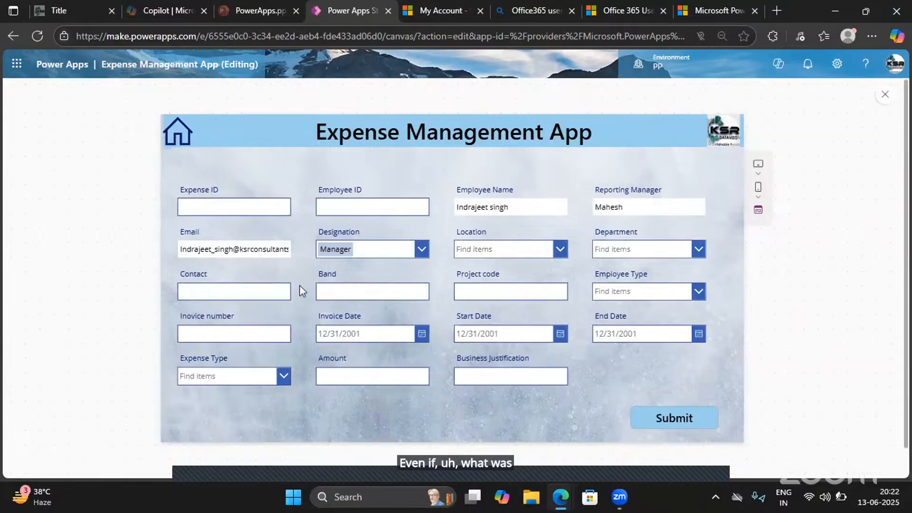
- Exit the app preview and review the Contact text input's full OnChange formula in the enlarged formula editor, then collapse the editor
click(885, 96)
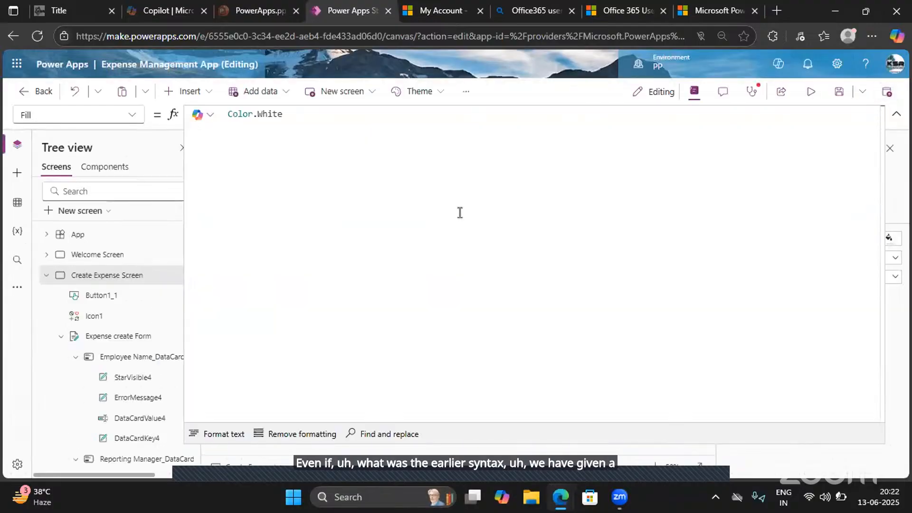
click(897, 116)
click(286, 309)
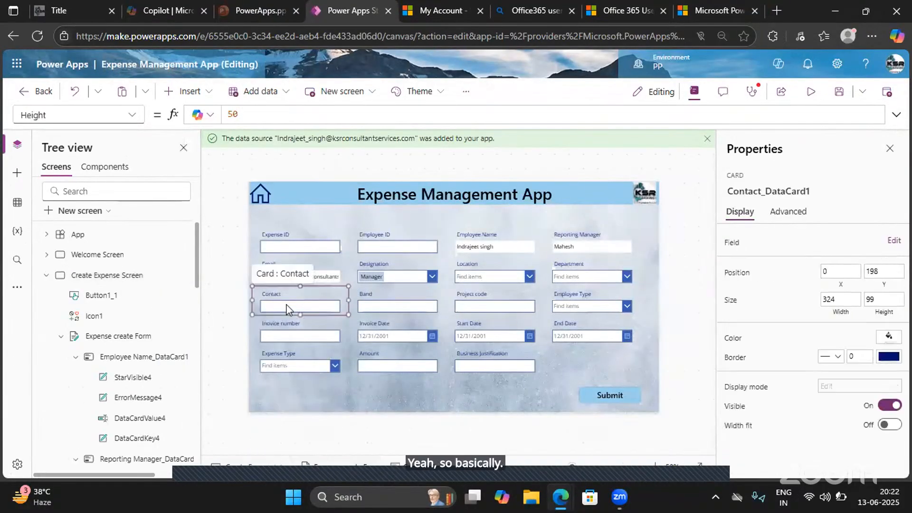
click(287, 307)
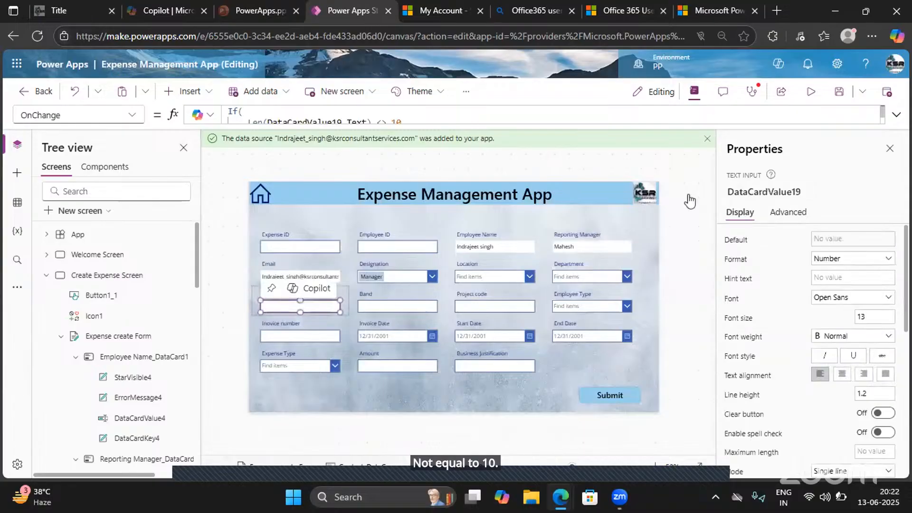
click(898, 115)
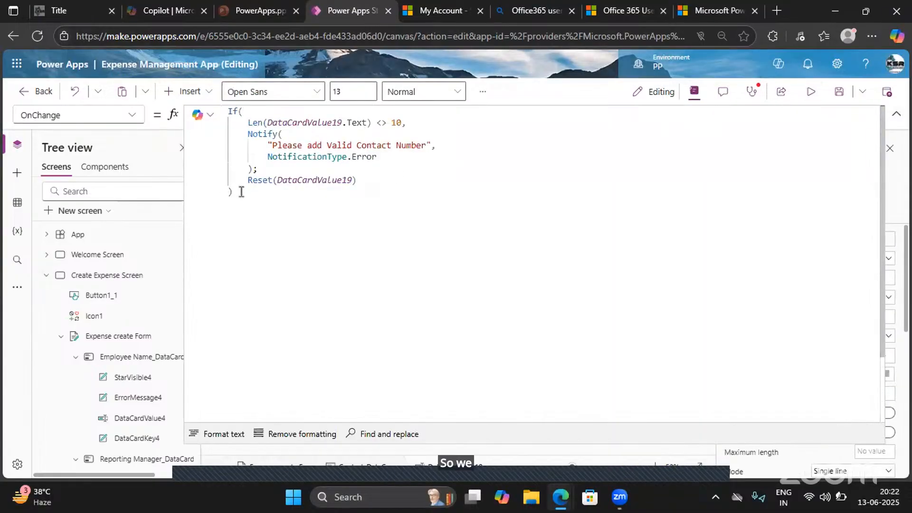
drag(240, 190, 228, 113)
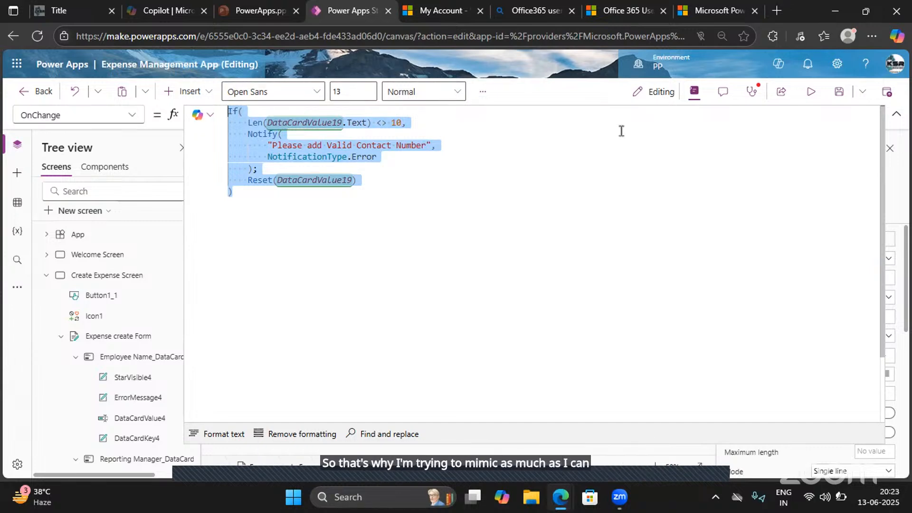
click(898, 119)
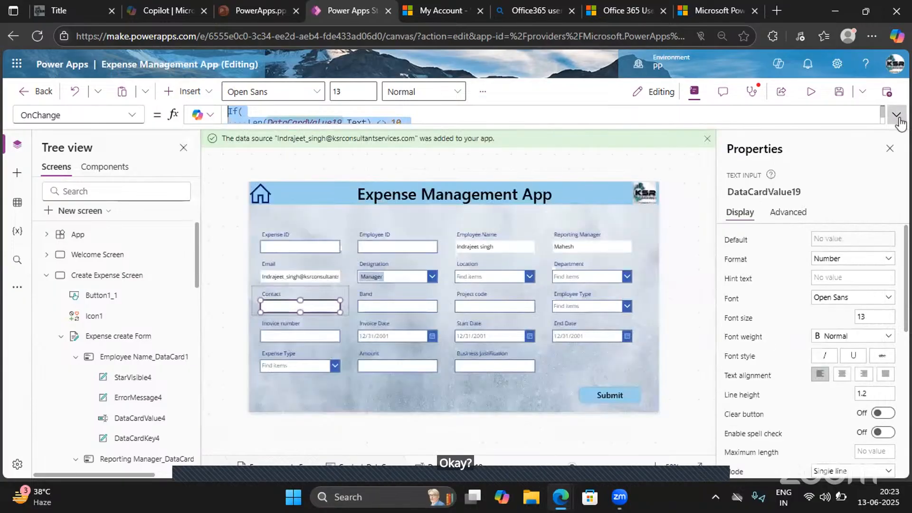
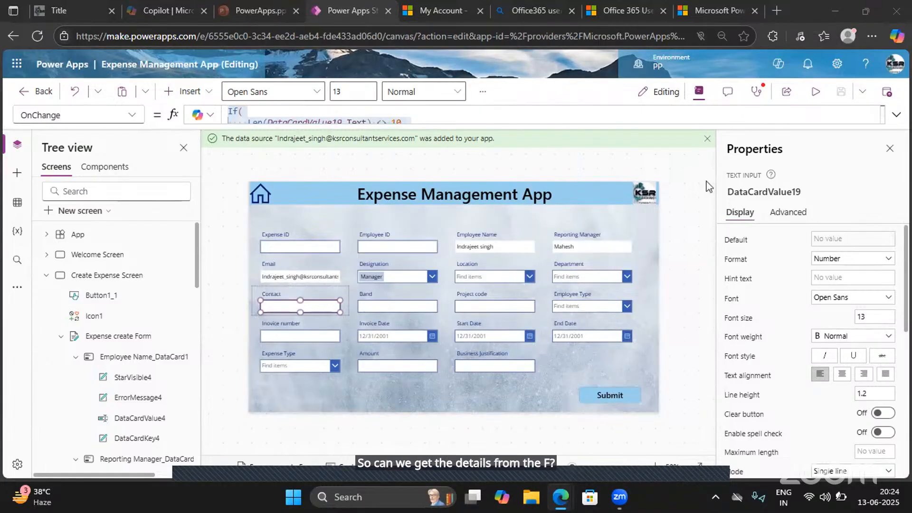
- Dismiss the data source banner and review the If and Len functions in the Contact input's OnChange formula, then collapse the editor
click(707, 138)
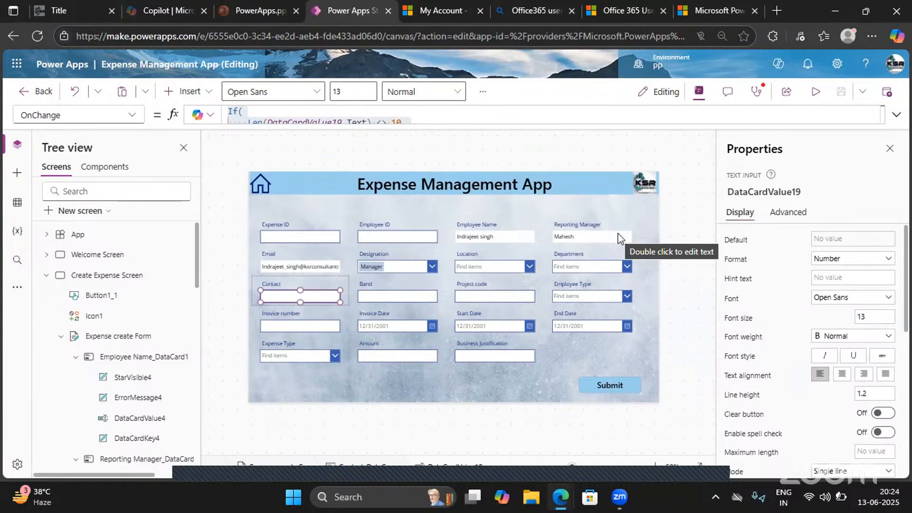
click(897, 114)
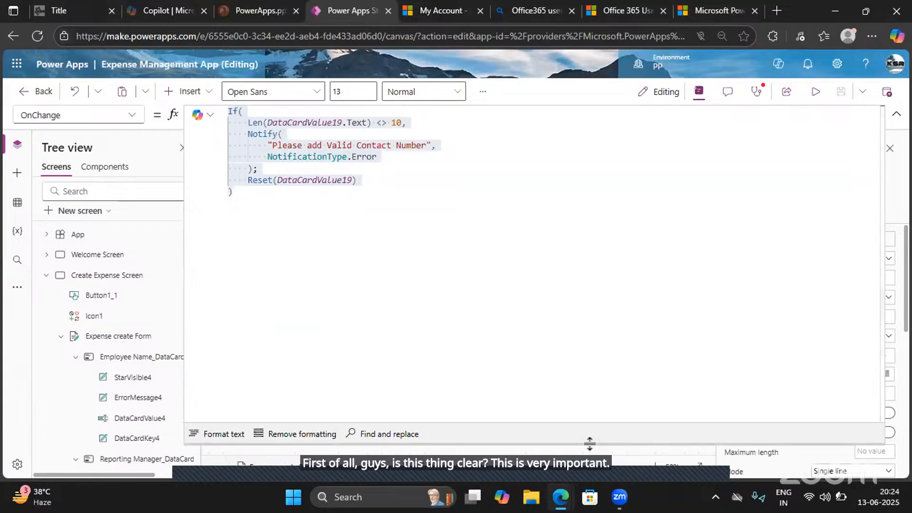
drag(590, 444, 554, 228)
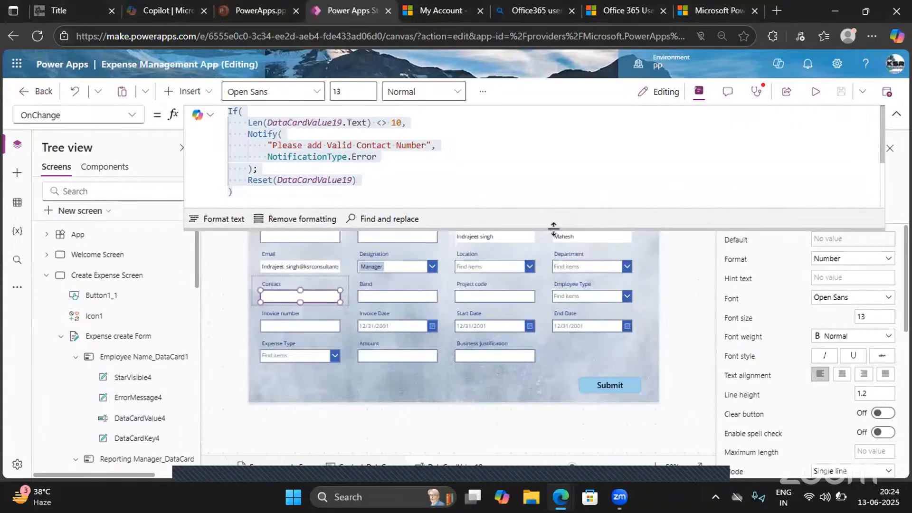
click(241, 122)
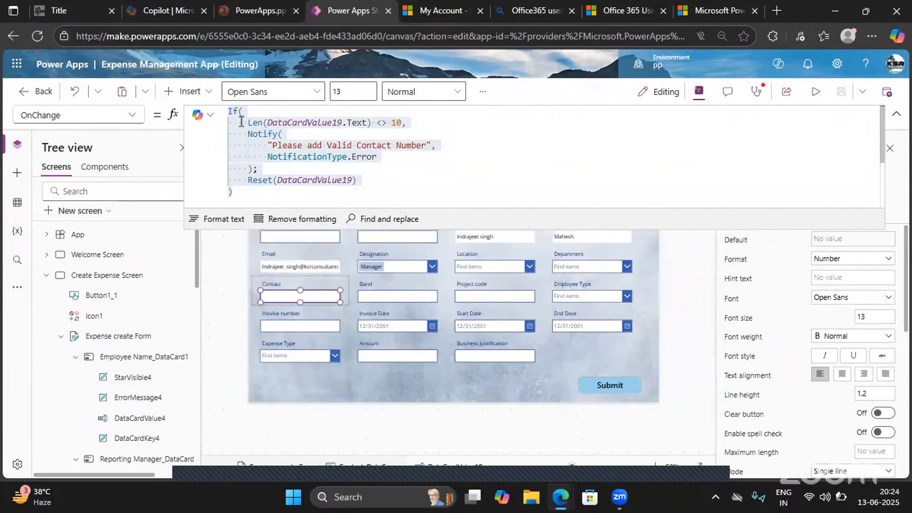
key(ctrl+a)
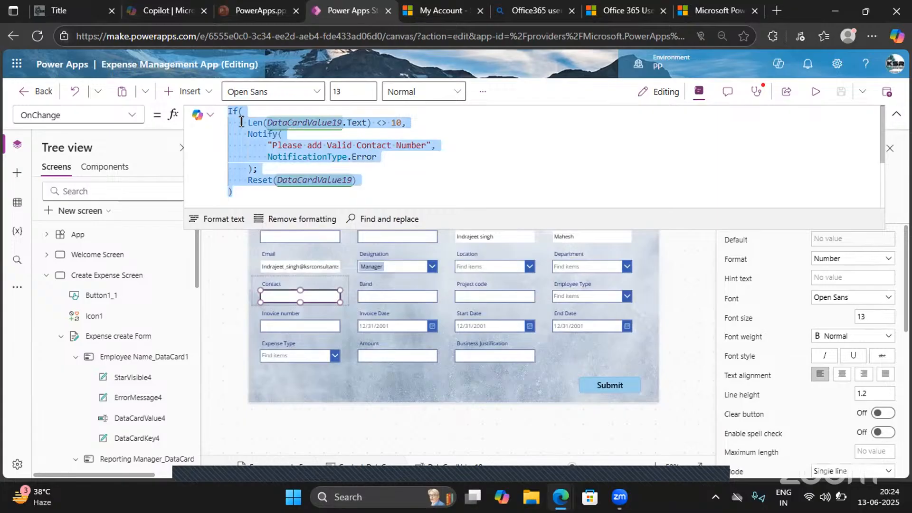
click(243, 189)
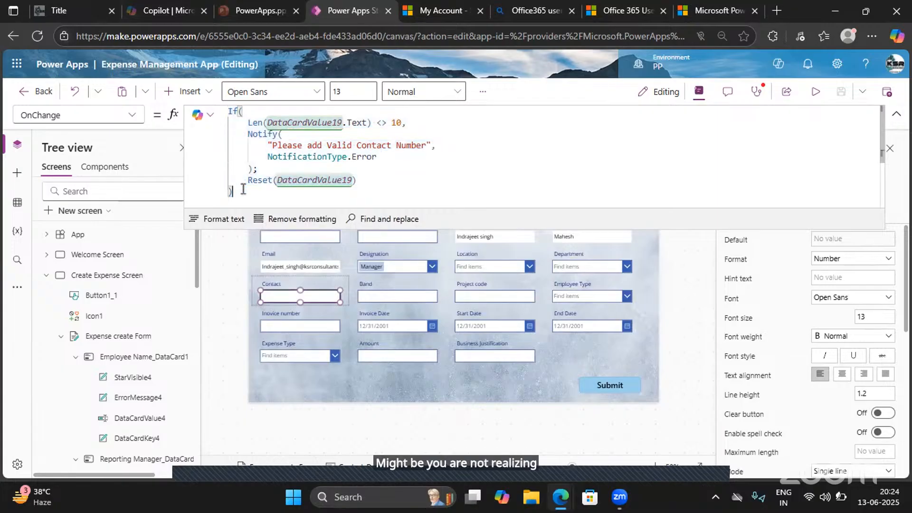
double_click(233, 112)
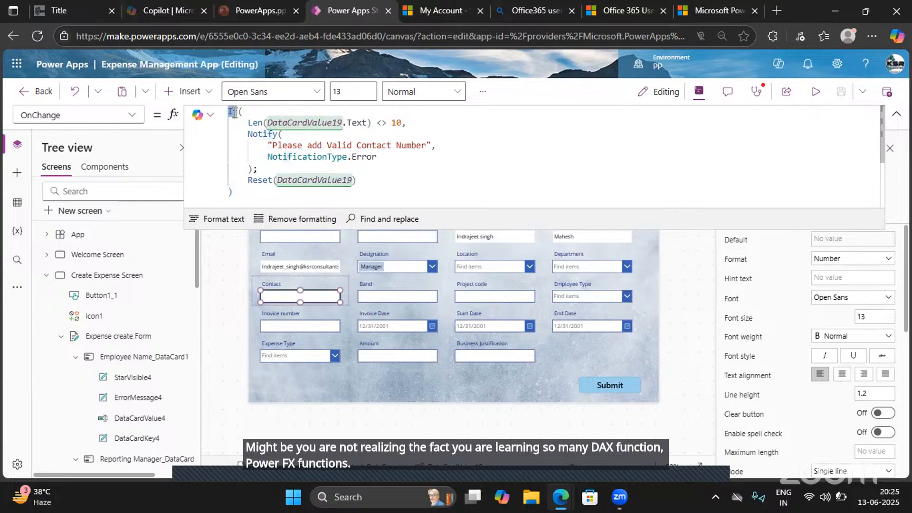
double_click(256, 123)
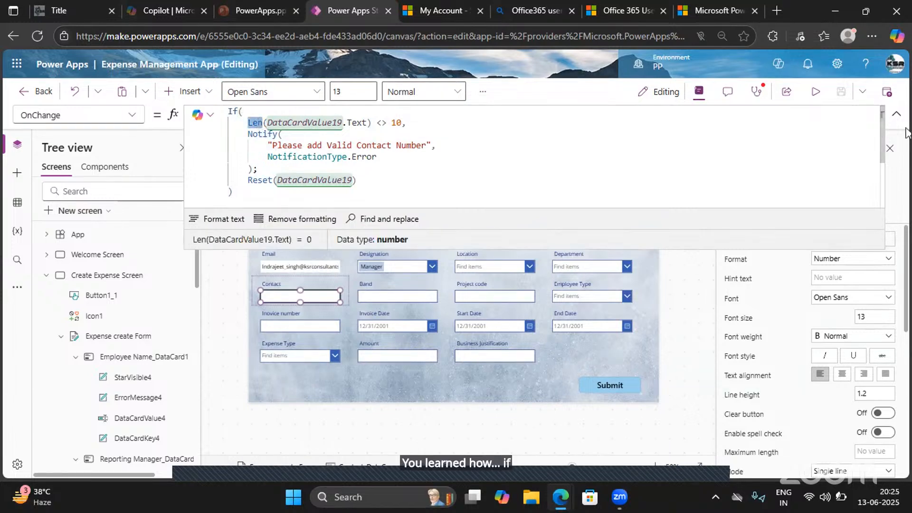
click(897, 114)
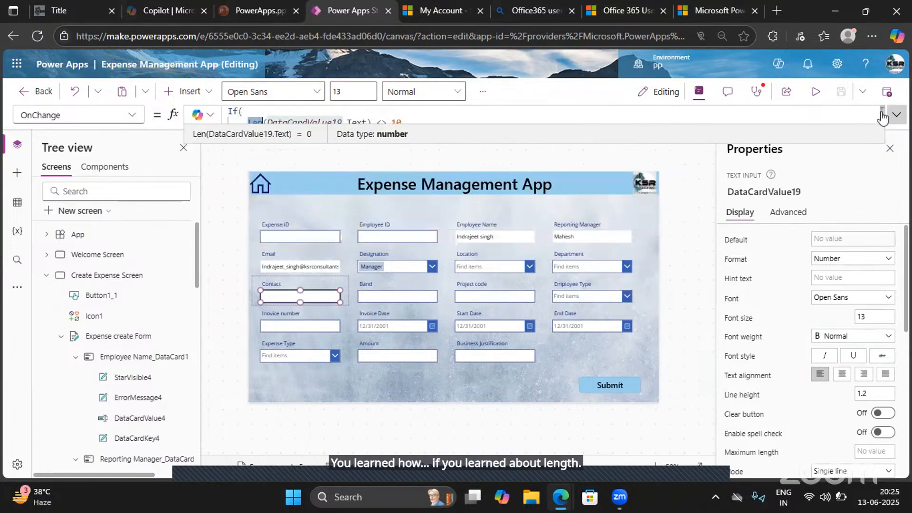
- Inspect the Employee Name text input's DisplayMode formula and recheck the Contact input's full OnChange formula
click(477, 244)
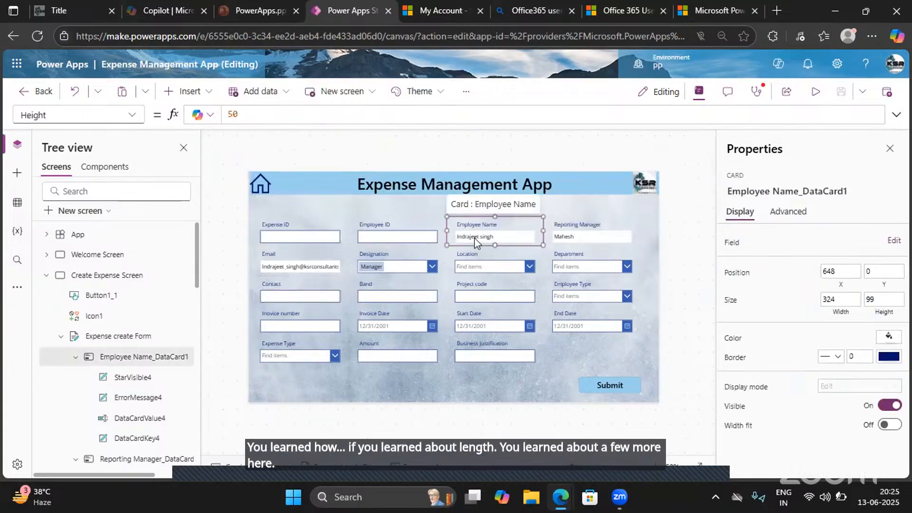
click(477, 240)
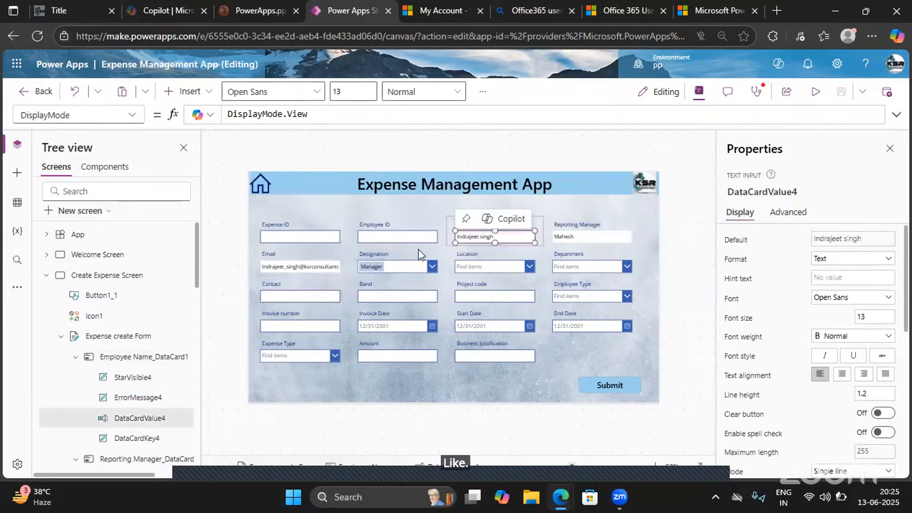
click(307, 298)
click(306, 295)
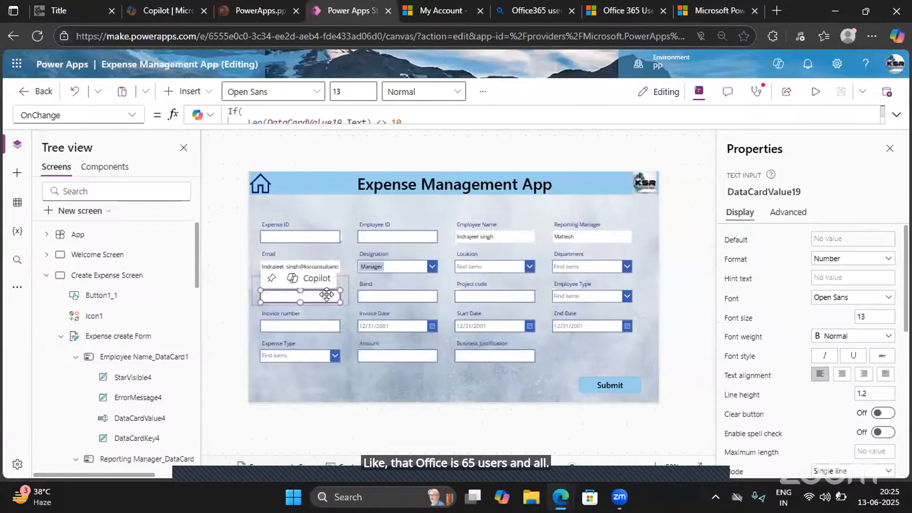
click(897, 115)
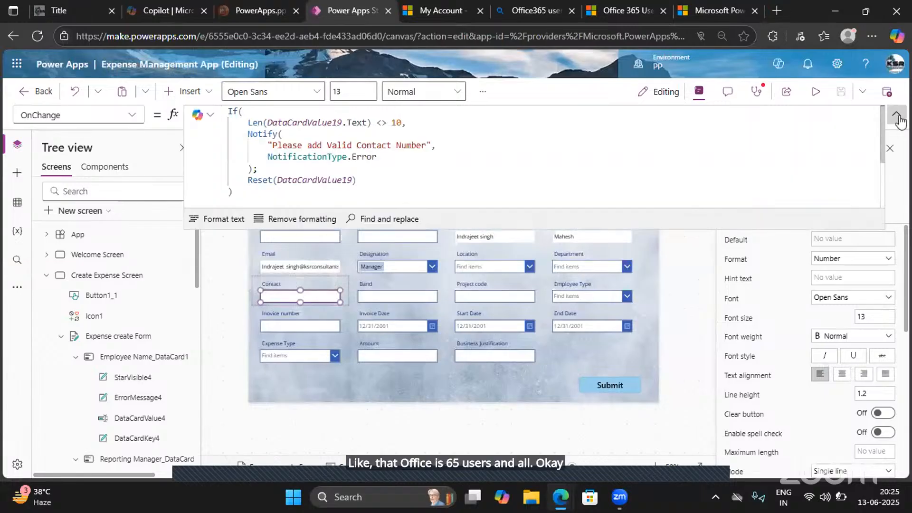
click(898, 116)
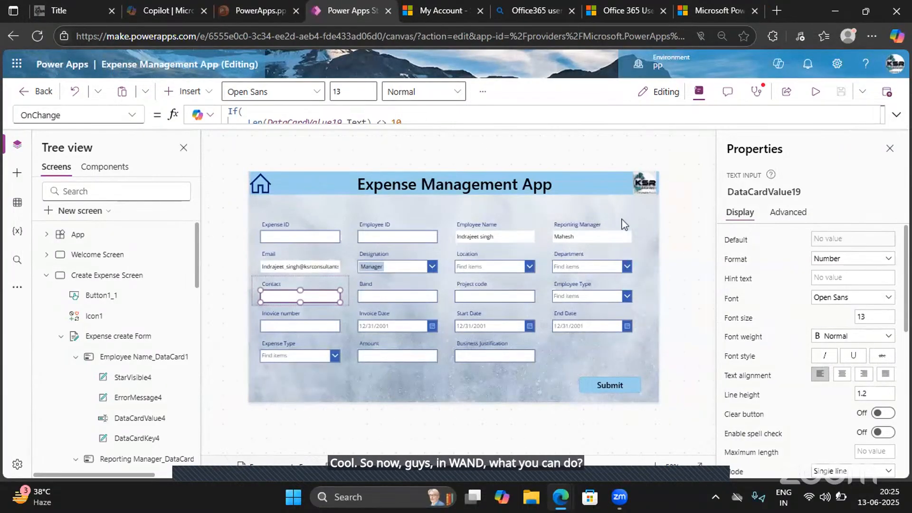
- Unlock the Band card's properties and delete its text input
click(397, 298)
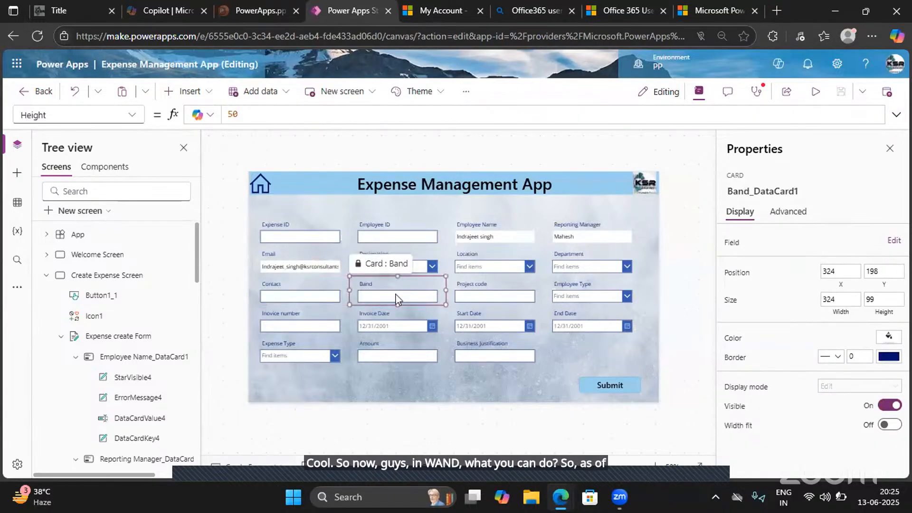
click(395, 297)
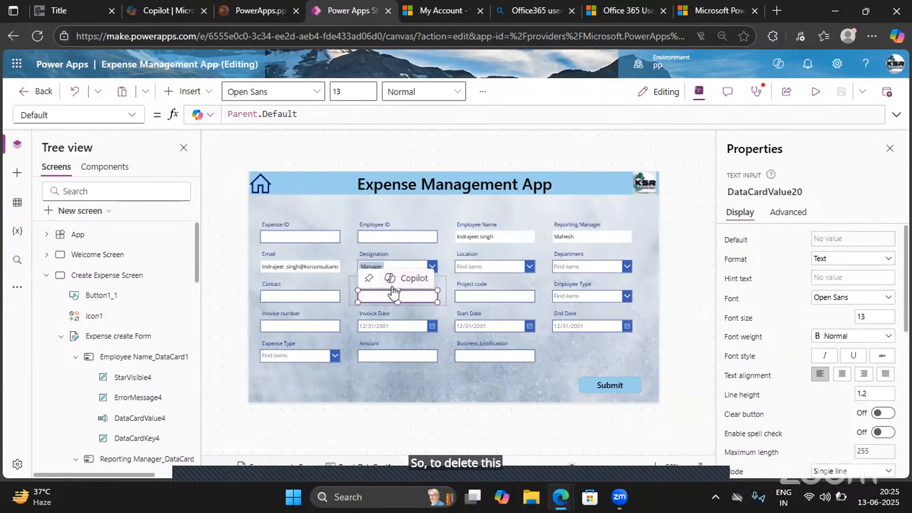
click(787, 212)
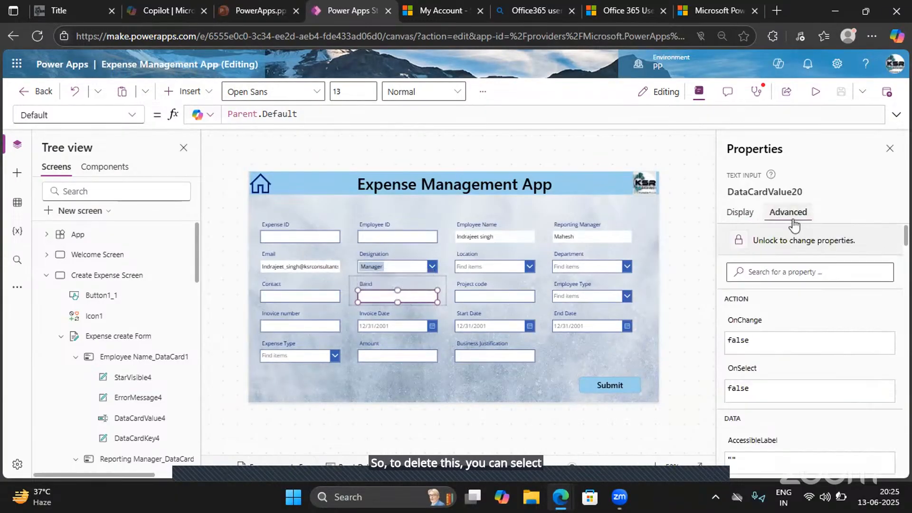
click(774, 250)
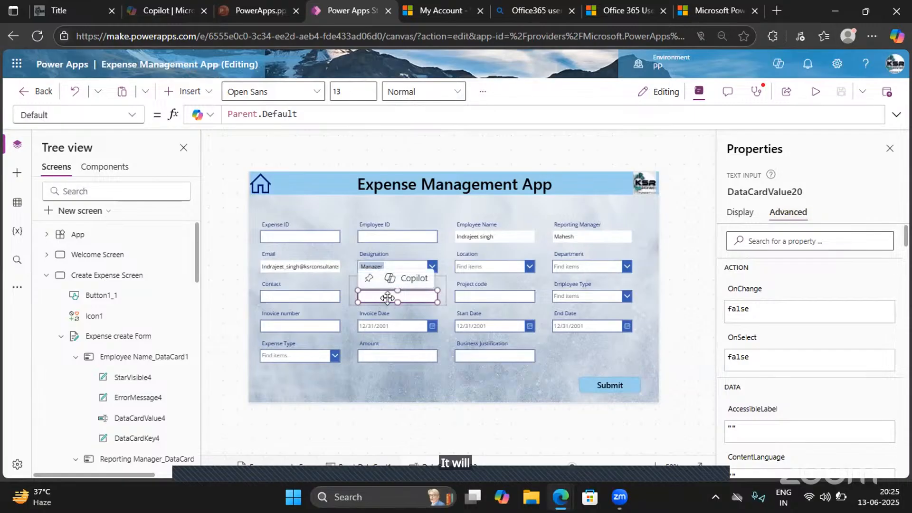
key(Delete)
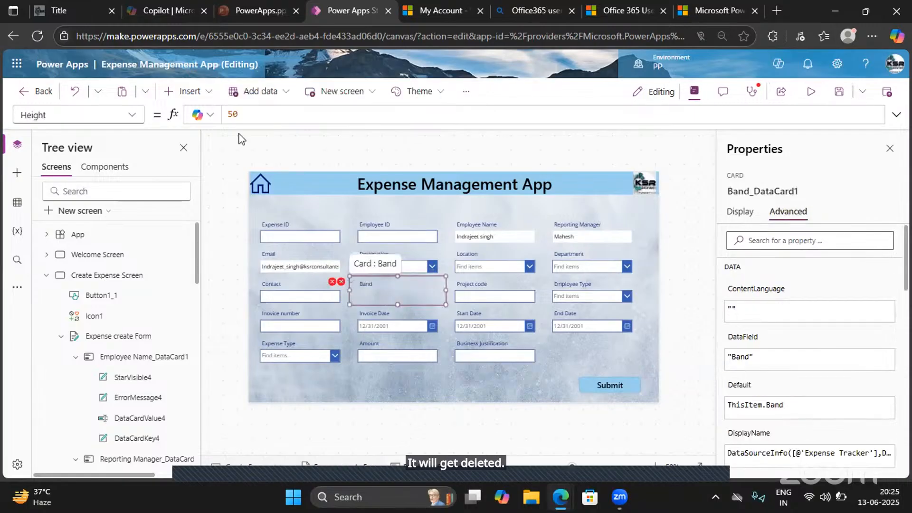
- Insert a Drop down control into the Band card, narrow it to the field width and align it with the neighbouring inputs
click(195, 95)
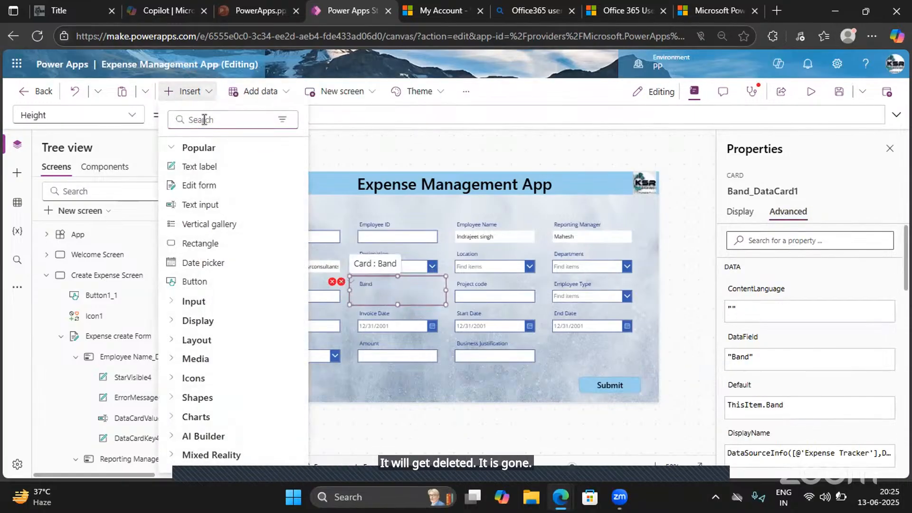
text(Drop)
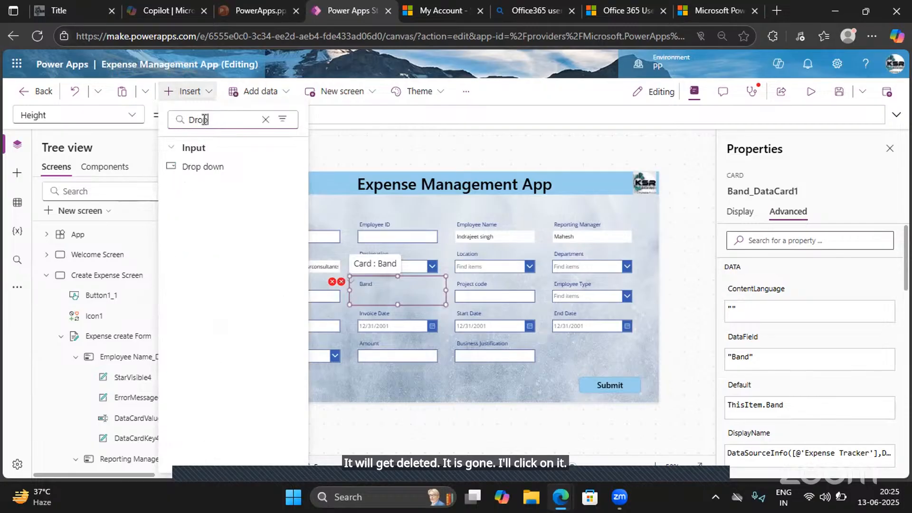
click(209, 167)
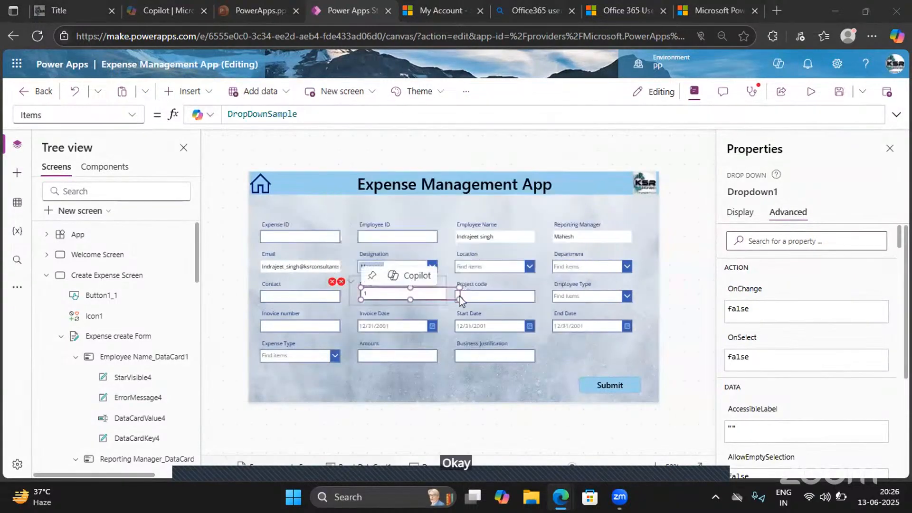
drag(456, 298, 441, 299)
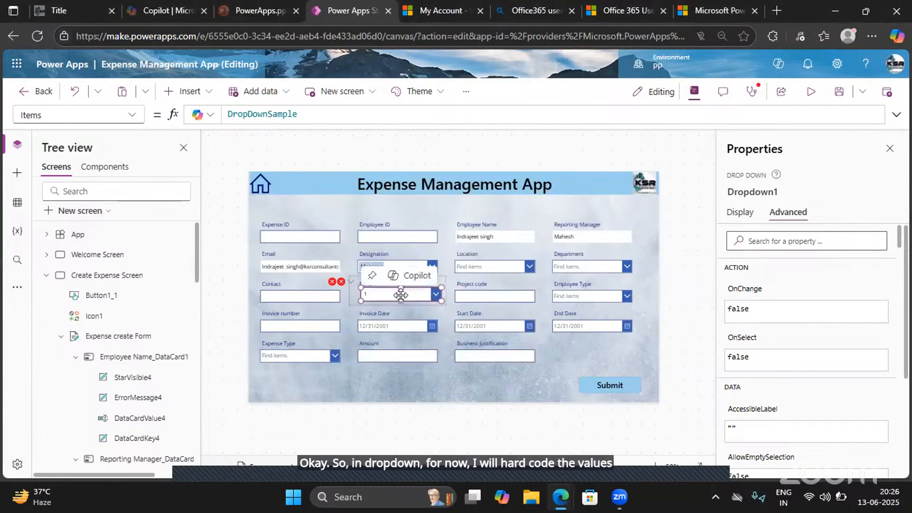
click(401, 295)
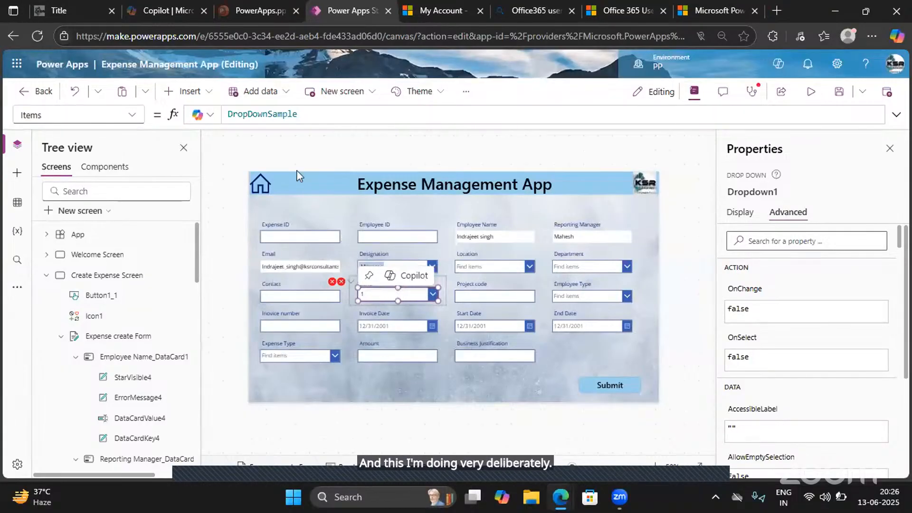
- Replace the Band dropdown's DropDownSample Items formula with a hard-coded list containing "Level1"
click(283, 116)
double_click(288, 115)
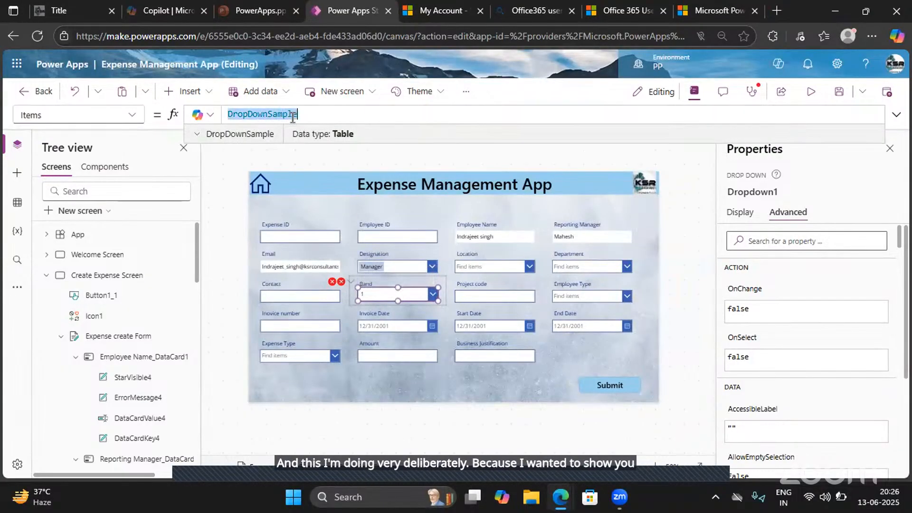
text([)
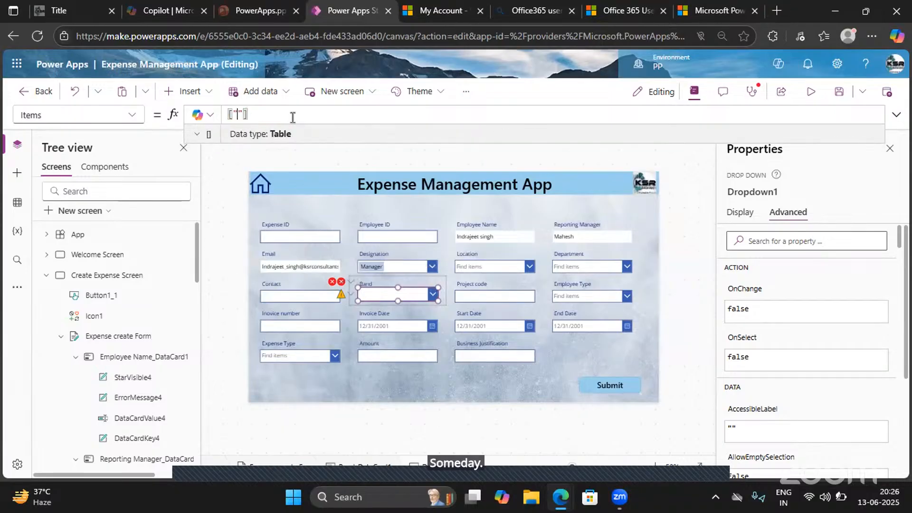
text("1,)
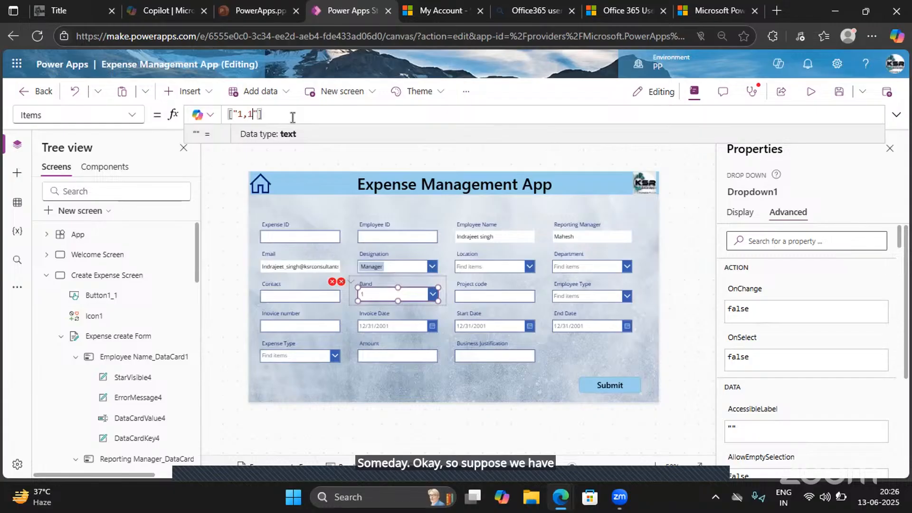
key(BackSpace)
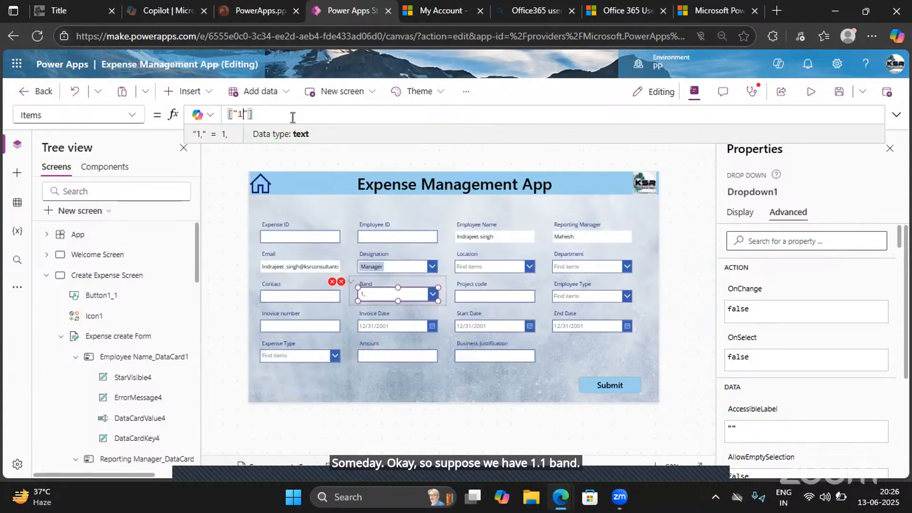
text(Leve)
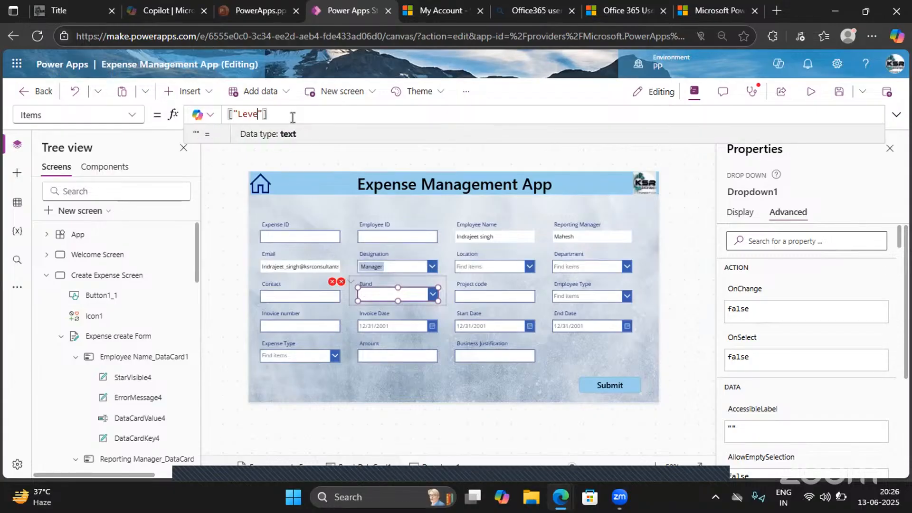
text(l1")
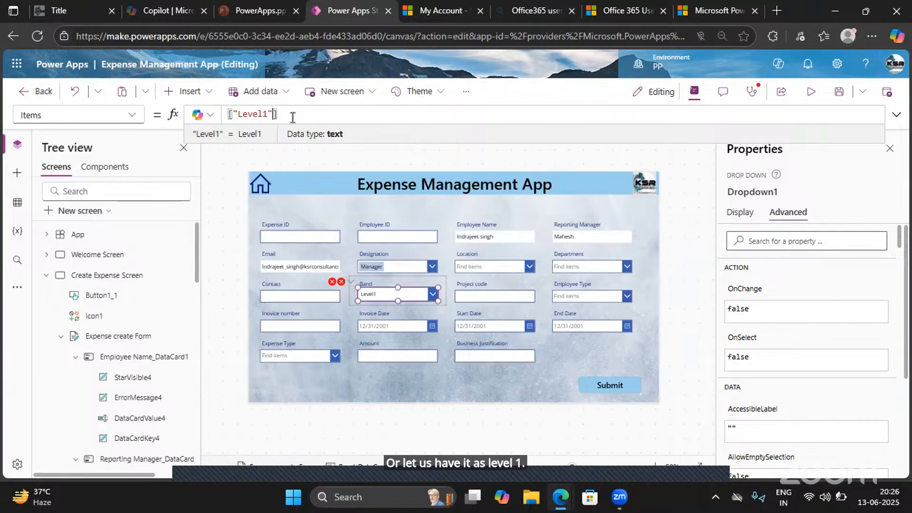
text(,"L)
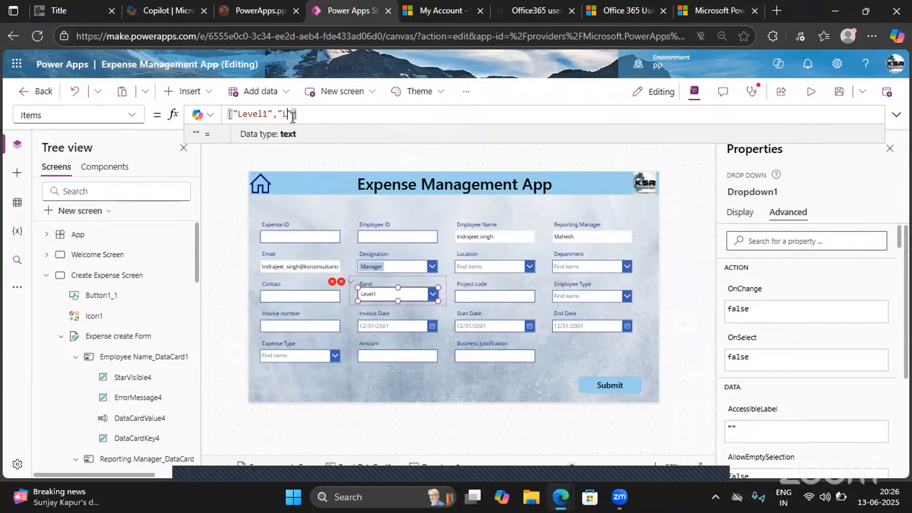
text(evel2")
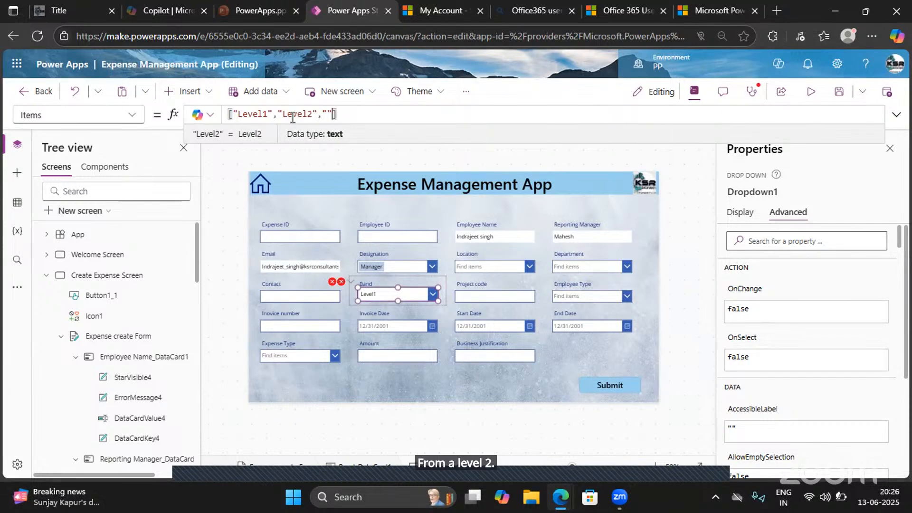
text(,"")
- Extend the Band dropdown's hard-coded Items list with "Level2", "Level3" and "Level4"
key(Left)
text(Level)
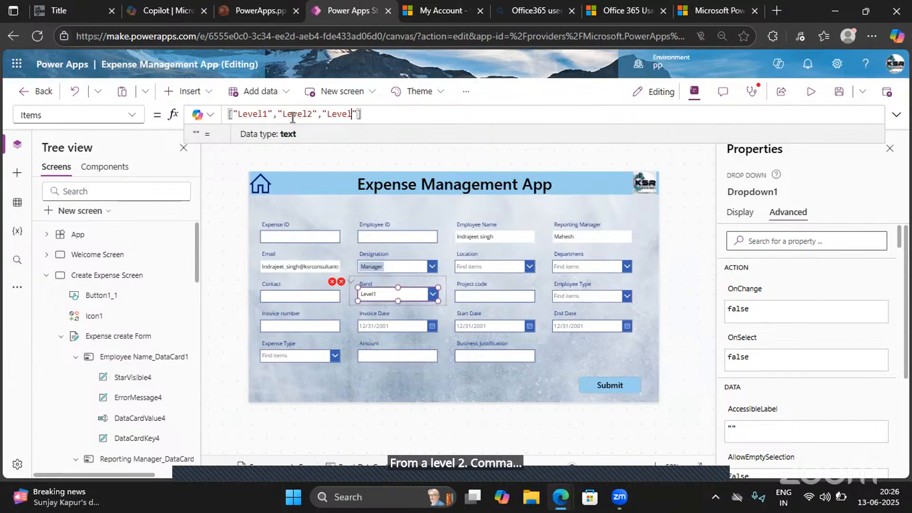
text(3)
key(Right)
text(,)
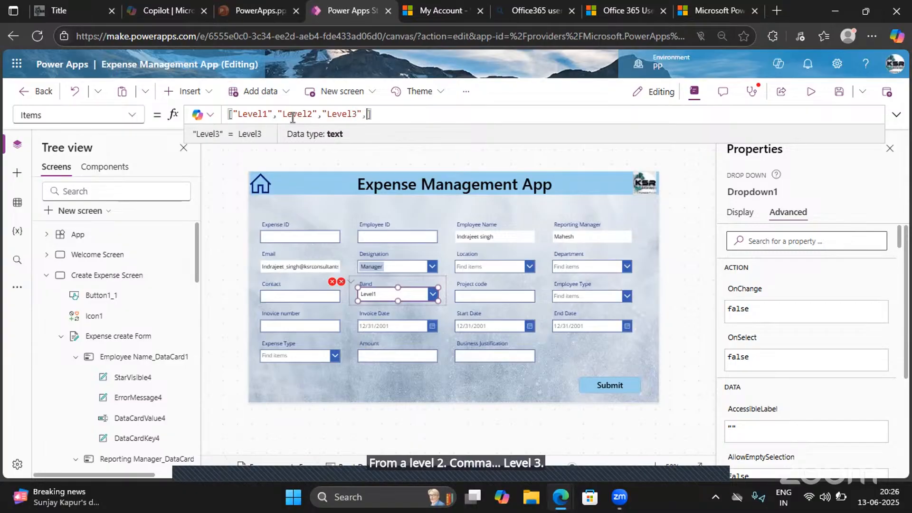
text("Lev")
key(Left)
text(Lev)
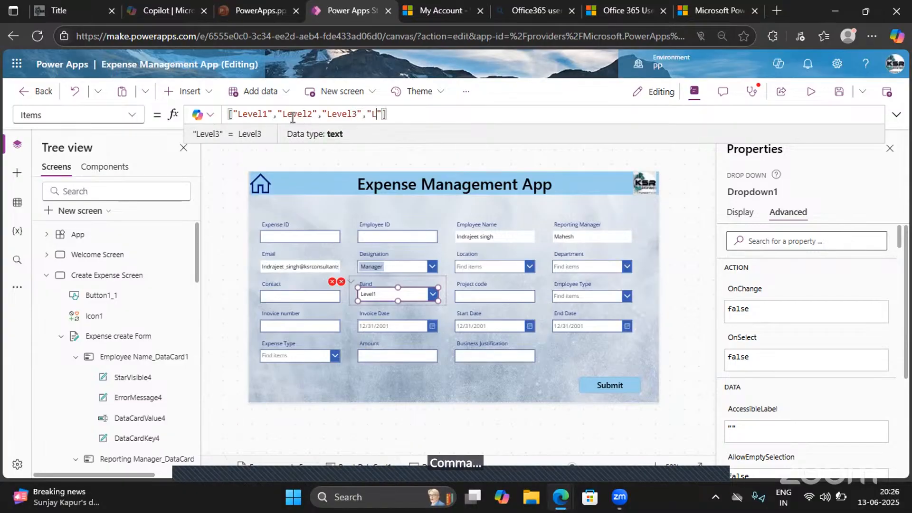
text(el)
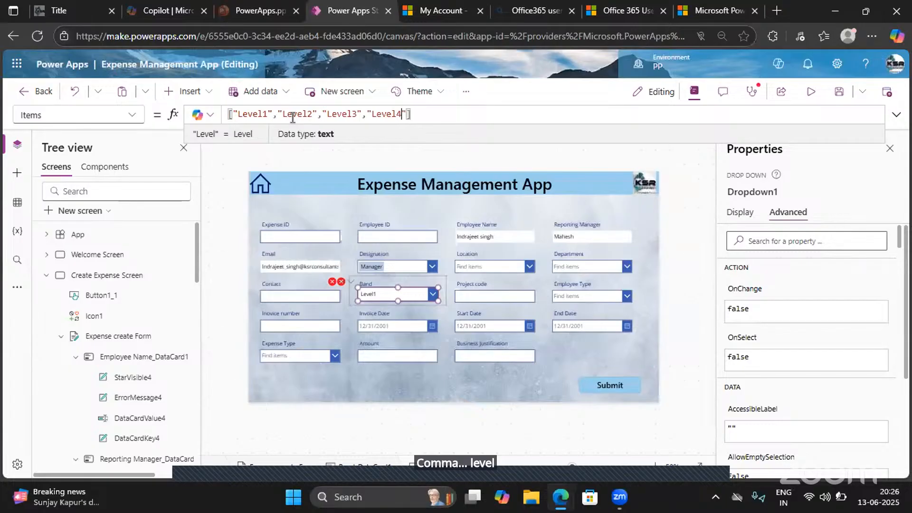
text(4)
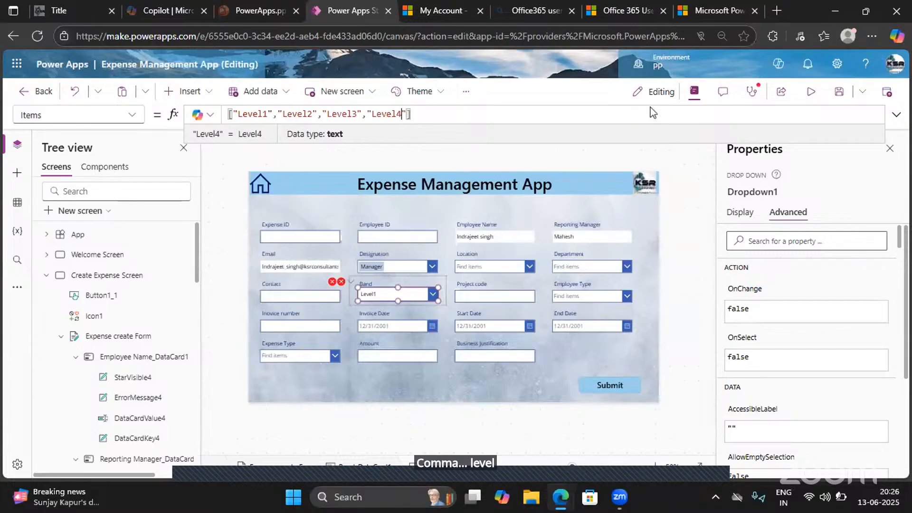
- Preview the app, test the Band dropdown by choosing Level2 and Level3, and return to editing
click(813, 92)
click(417, 292)
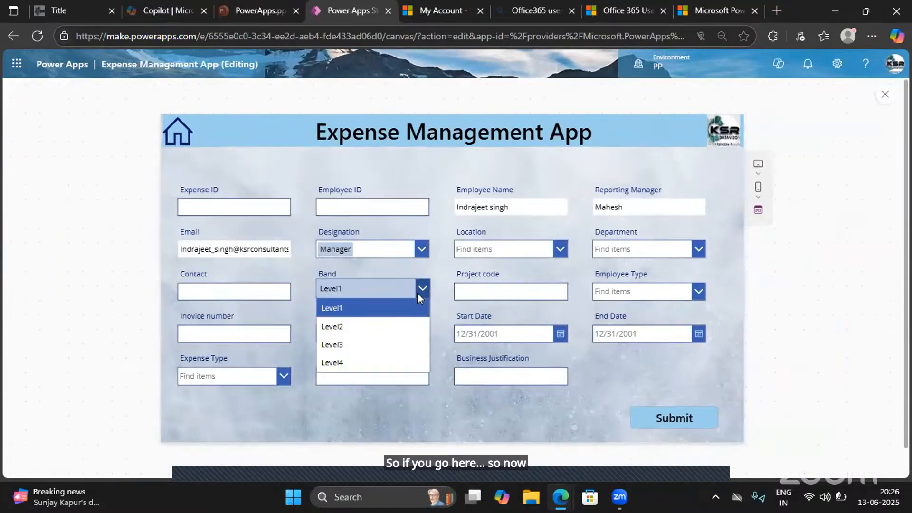
click(333, 326)
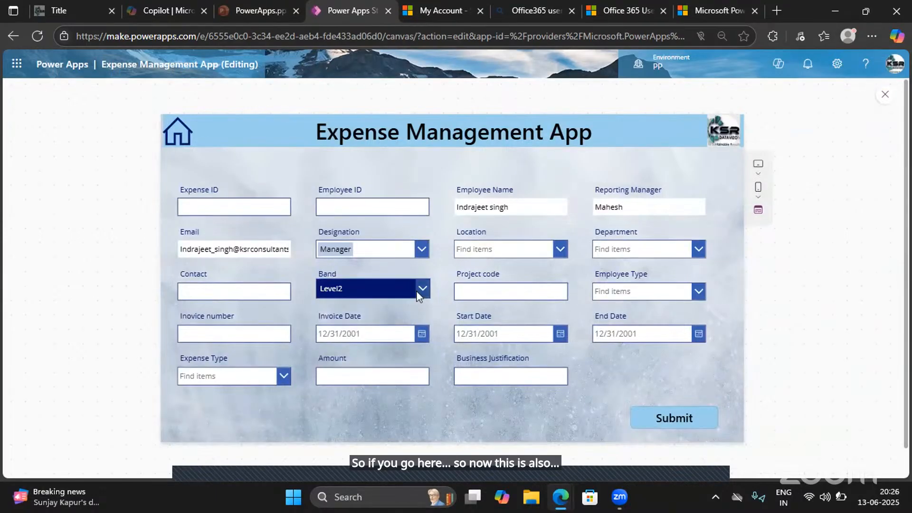
click(418, 294)
click(337, 344)
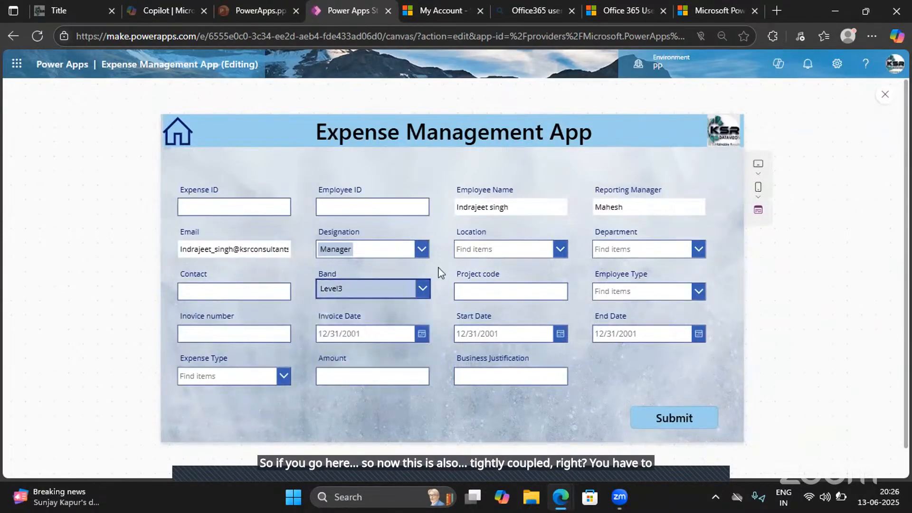
click(883, 94)
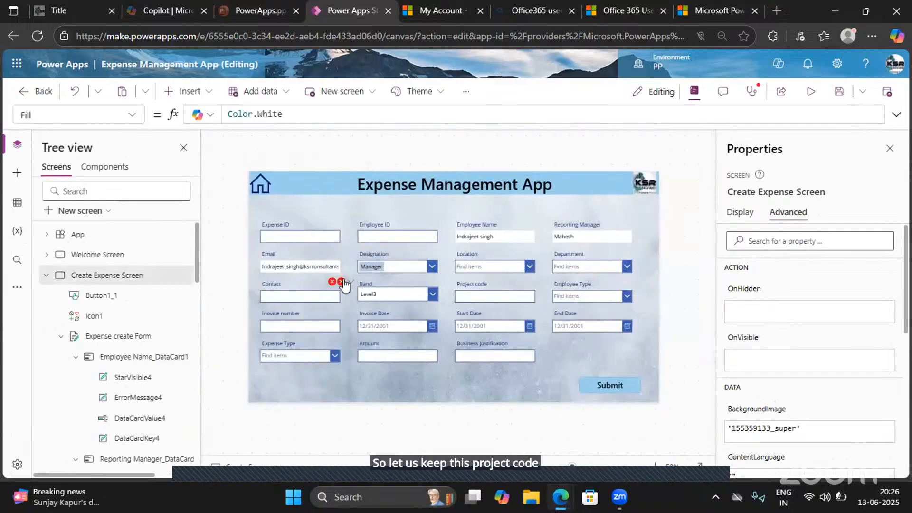
- Clear the Band card's Update formula that refers to the deleted DataCardValue20 input
click(343, 282)
click(371, 299)
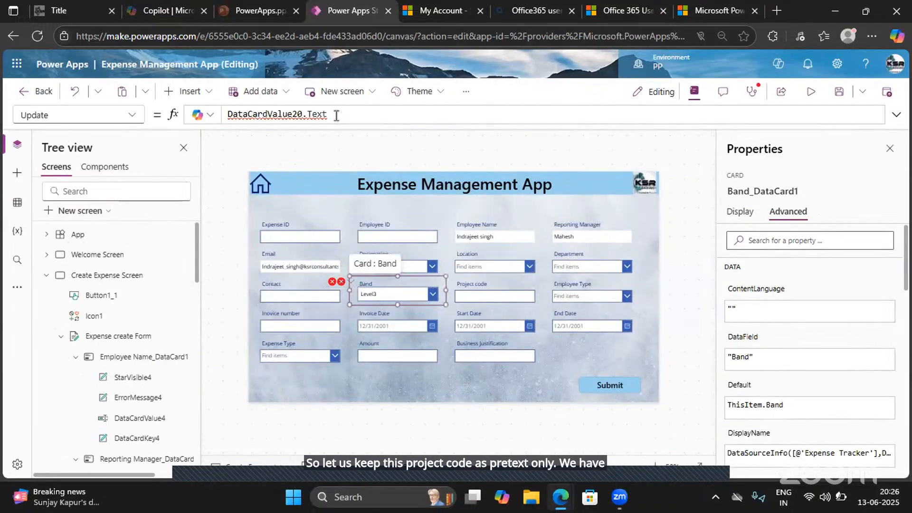
drag(337, 115, 224, 117)
key(BackSpace)
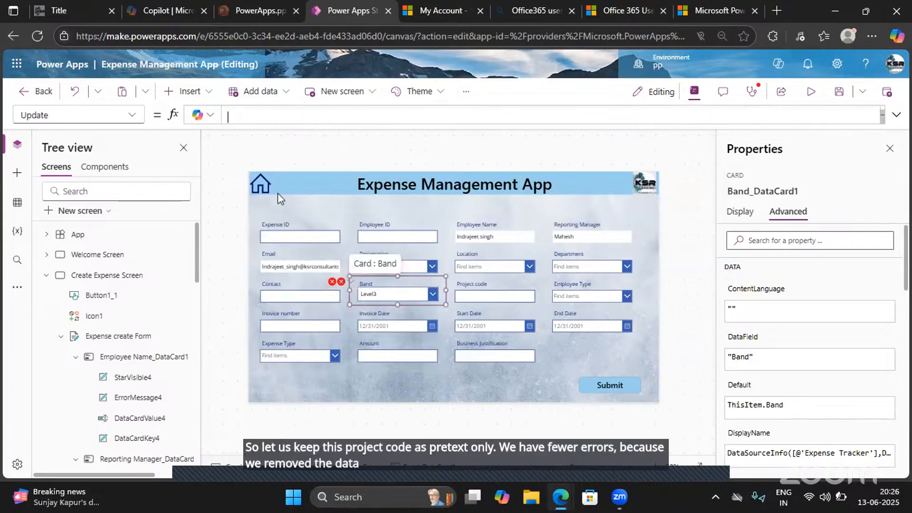
- Clear the Y formula of the Band card's error message label, which refers to DataCardValue20
click(342, 282)
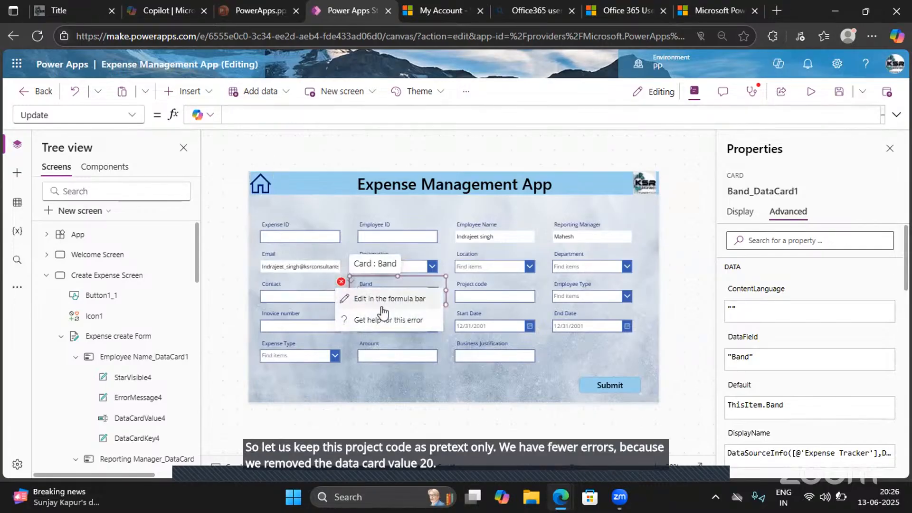
click(364, 299)
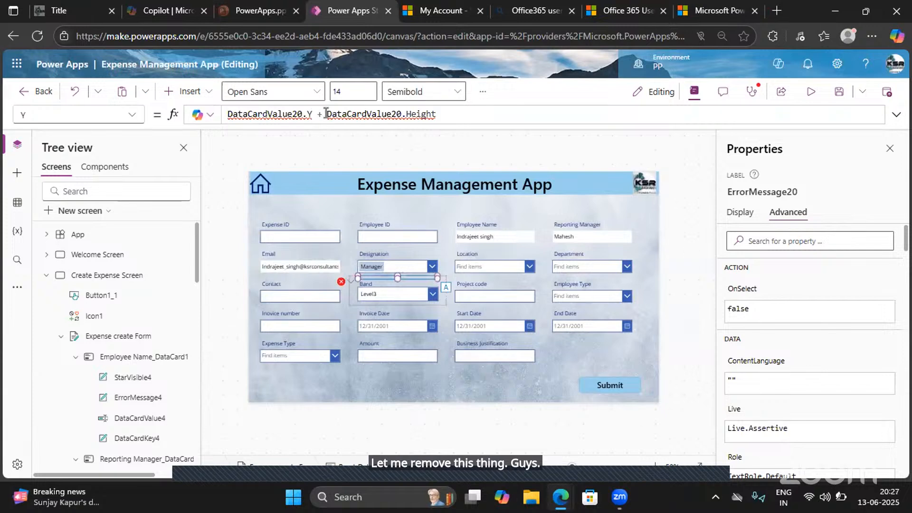
key(ctrl+a)
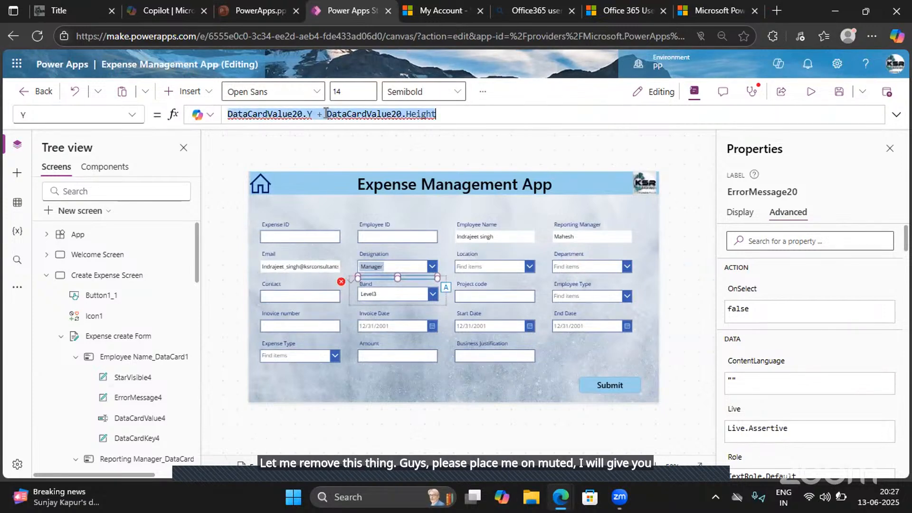
key(BackSpace)
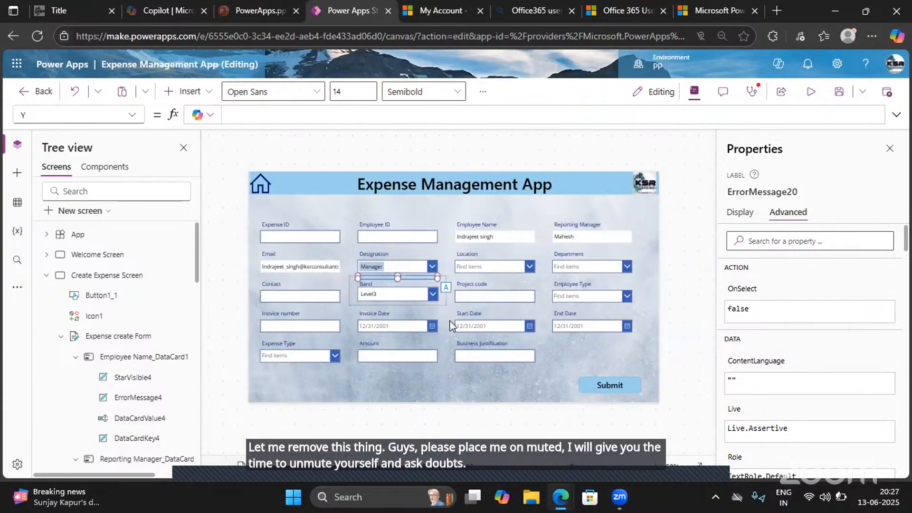
click(452, 324)
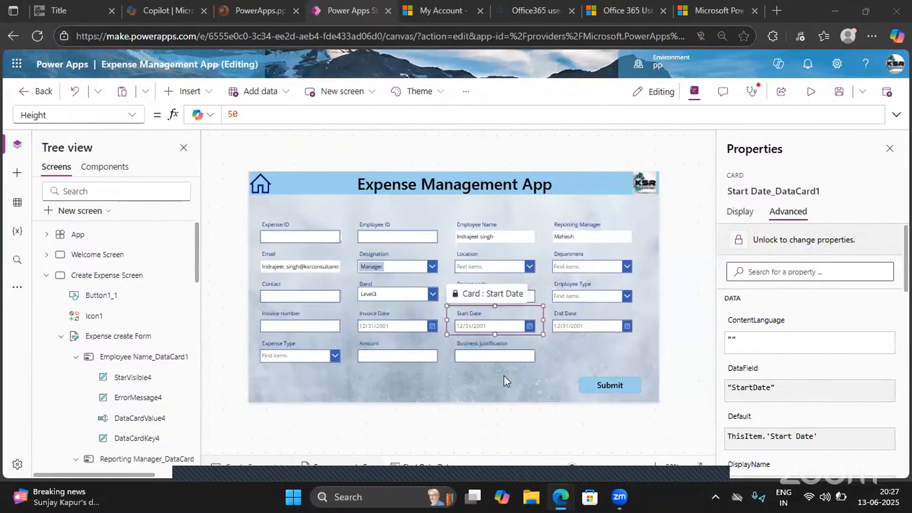
click(385, 377)
click(476, 302)
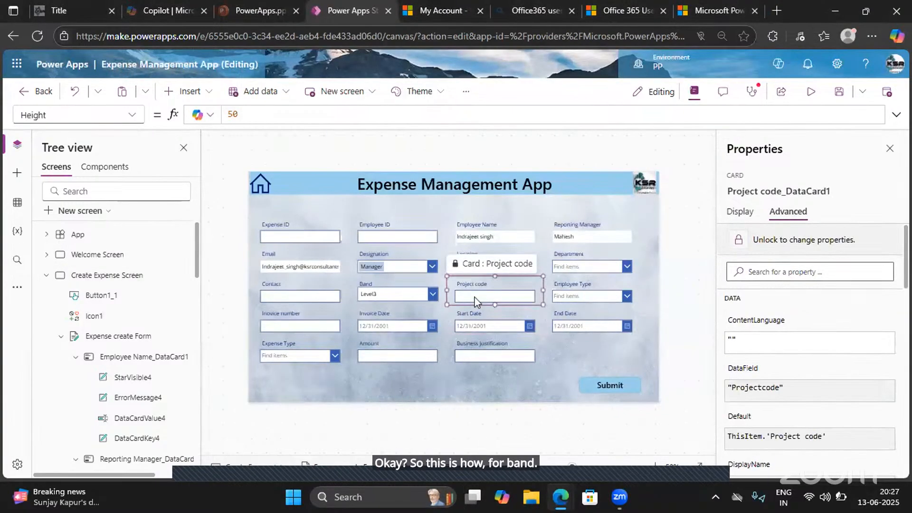
click(293, 327)
click(293, 327)
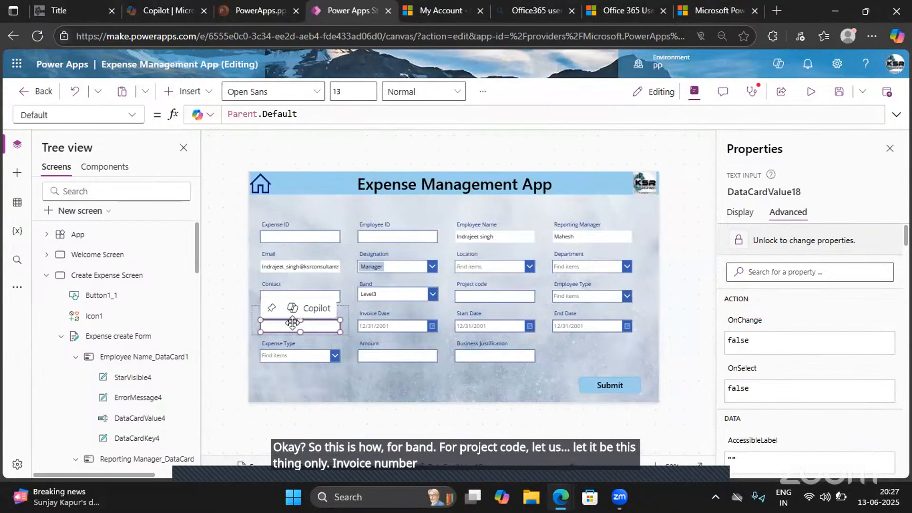
click(407, 357)
click(496, 356)
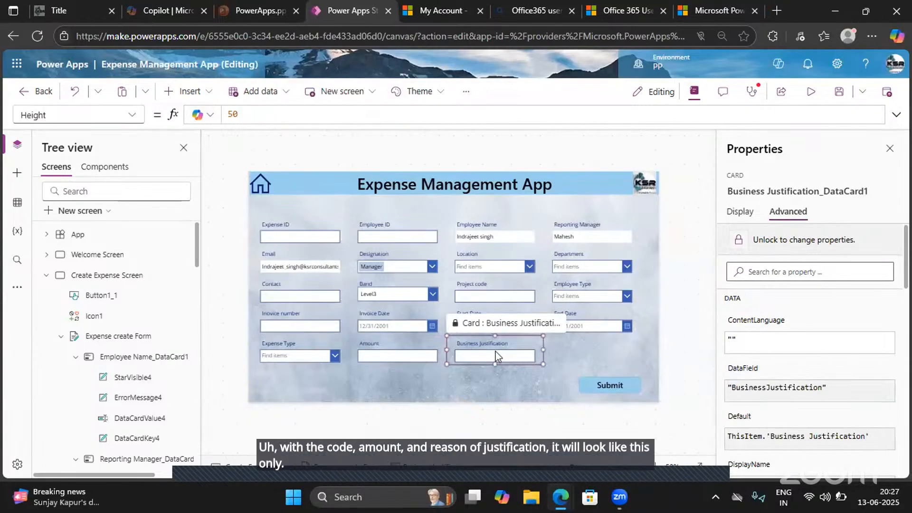
- Preview the app, enter KSR-3 as the Expense ID and fill in the employee's ID number
click(805, 97)
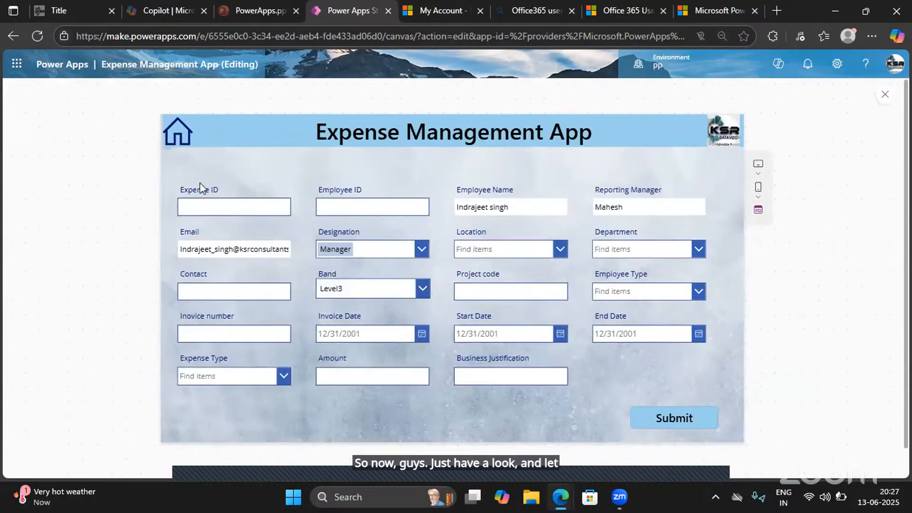
click(221, 203)
text(k)
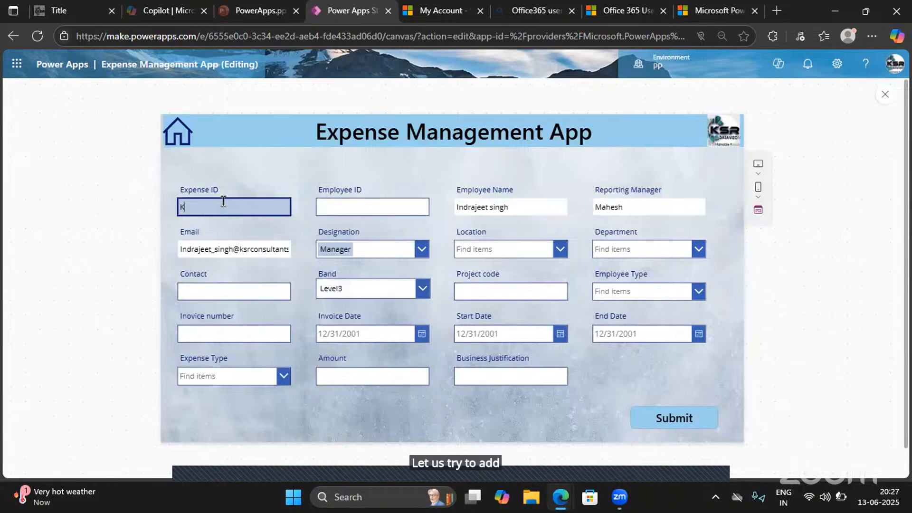
text(SR-2)
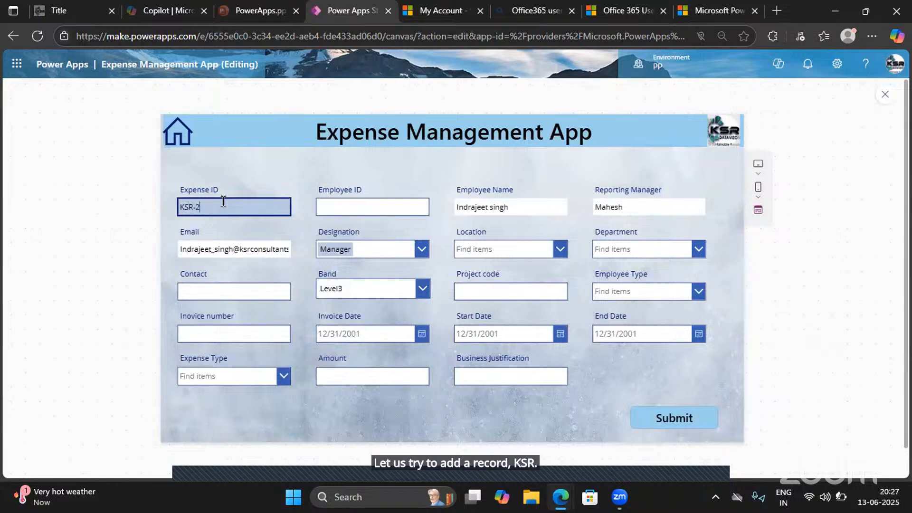
key(BackSpace)
text(3)
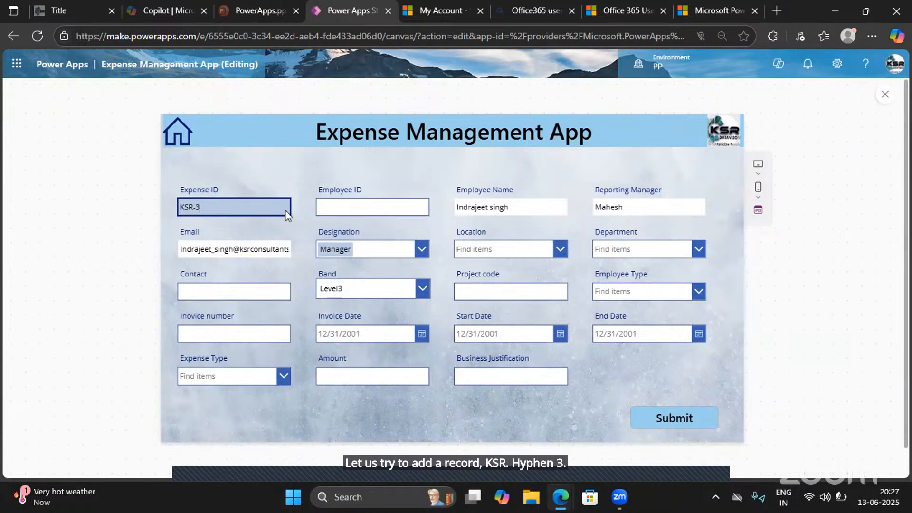
click(332, 206)
text(5678)
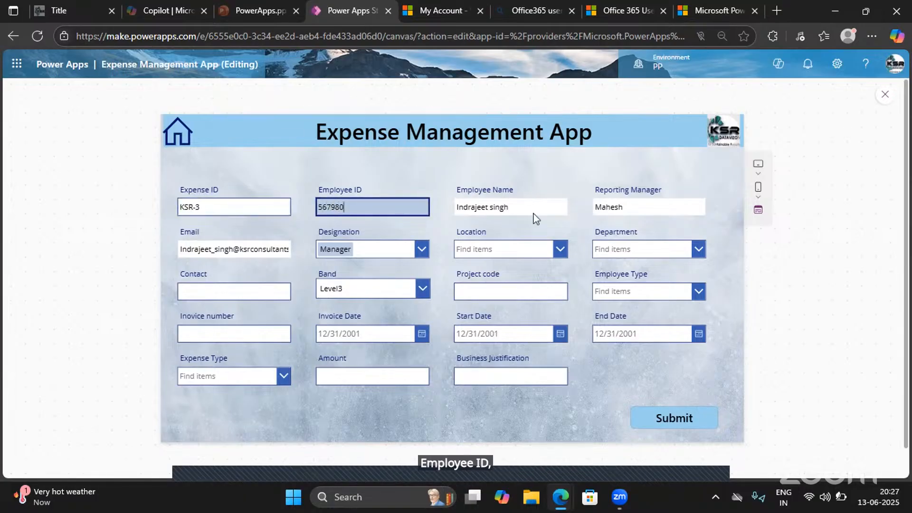
- Set the expense record's Location to Hyderabad and its Department to Admin
click(511, 257)
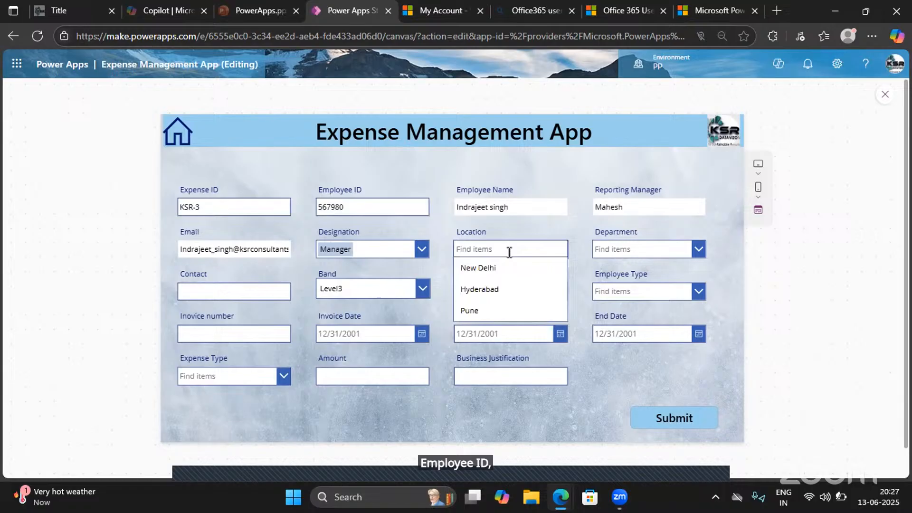
click(492, 291)
click(634, 250)
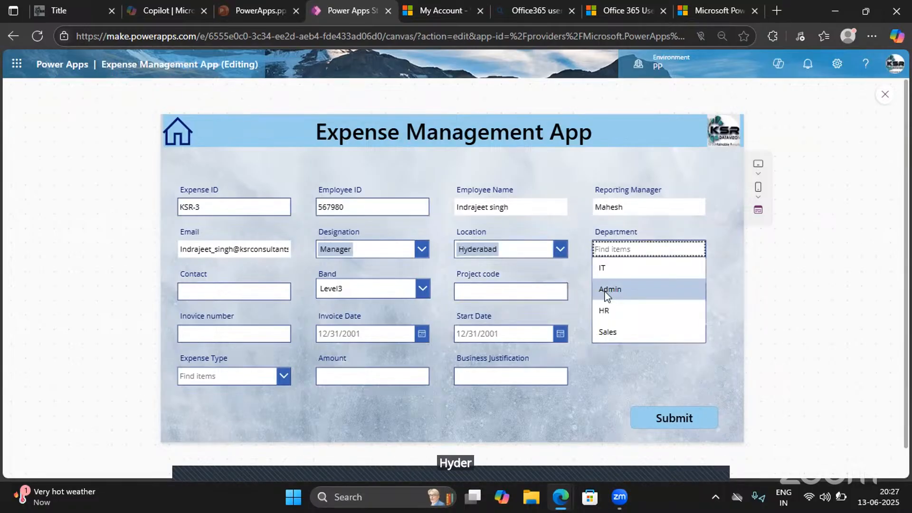
click(661, 294)
- Fill in the employee's contact phone number and set the Band to Level4
click(182, 292)
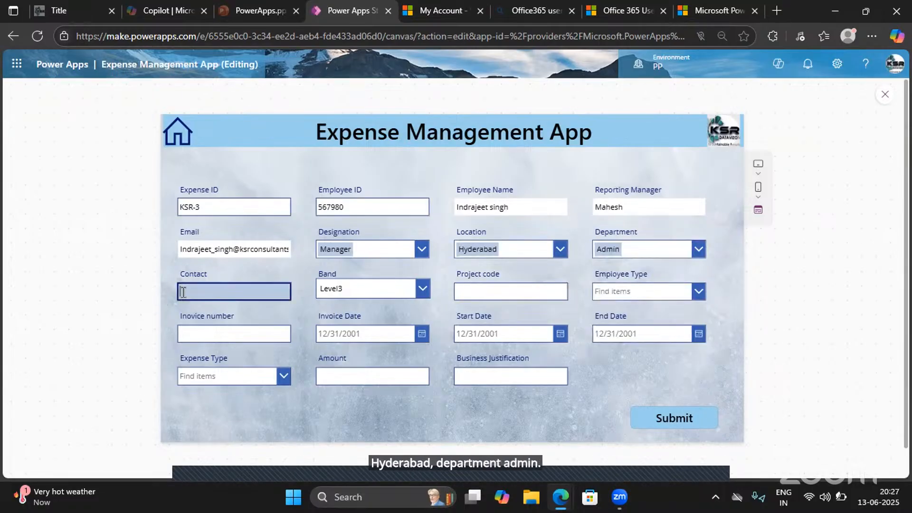
text(959667)
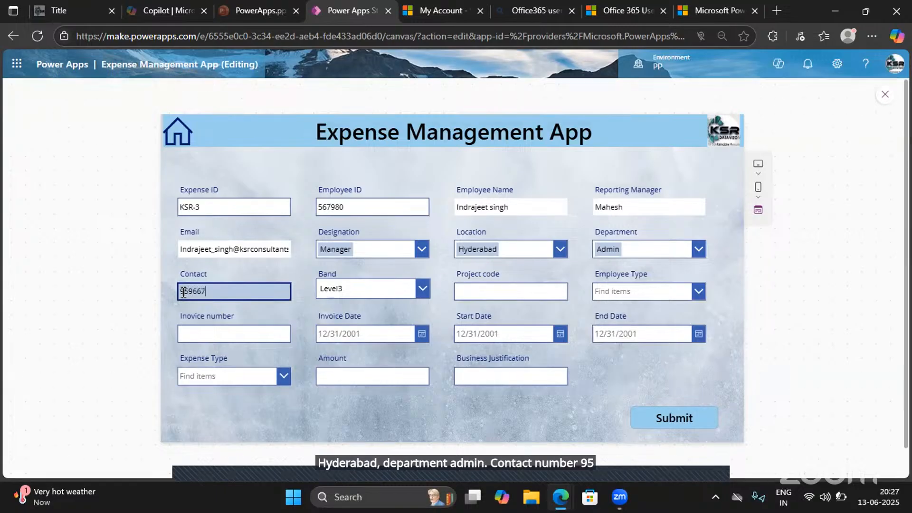
text(412)
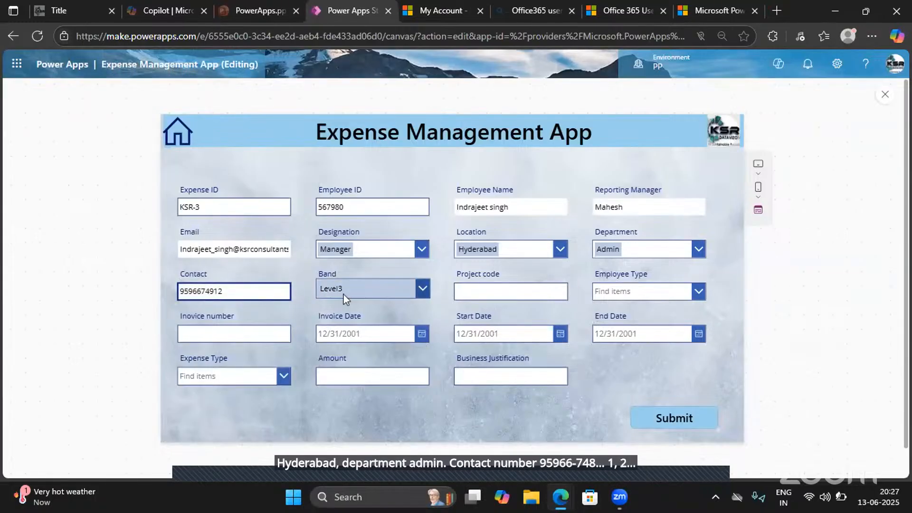
click(361, 294)
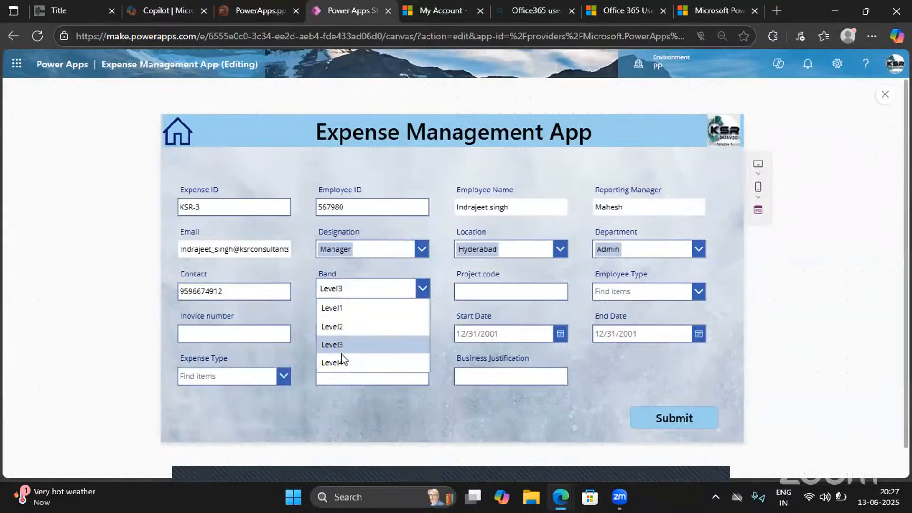
click(338, 362)
- Enter 23567 as the Project code and set the Employee Type to FTE
click(467, 288)
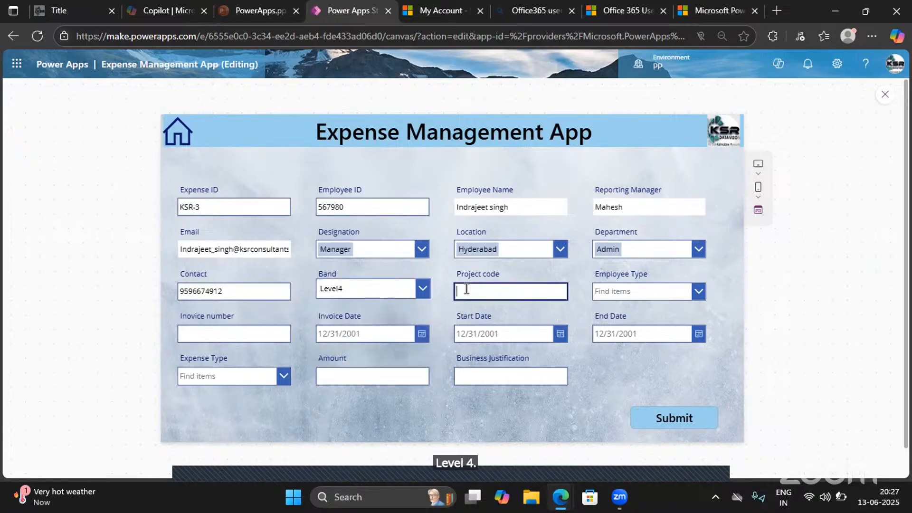
text(23567)
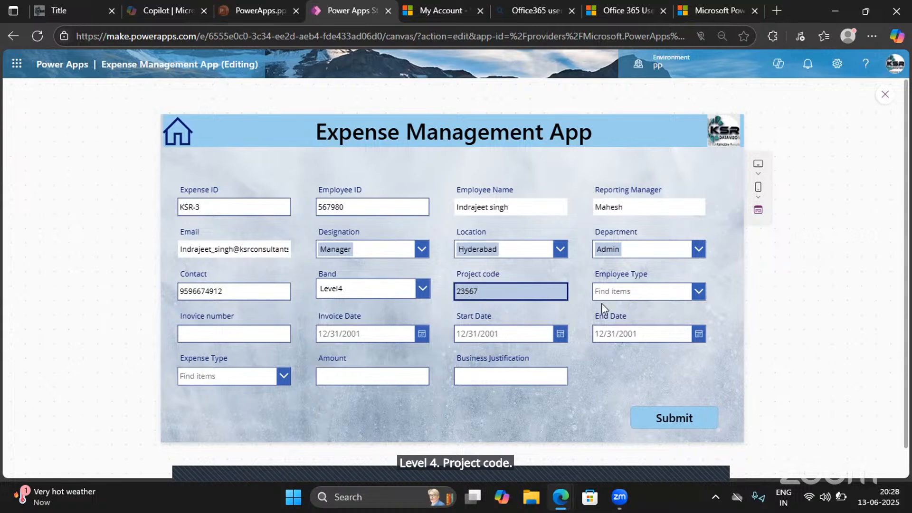
click(633, 293)
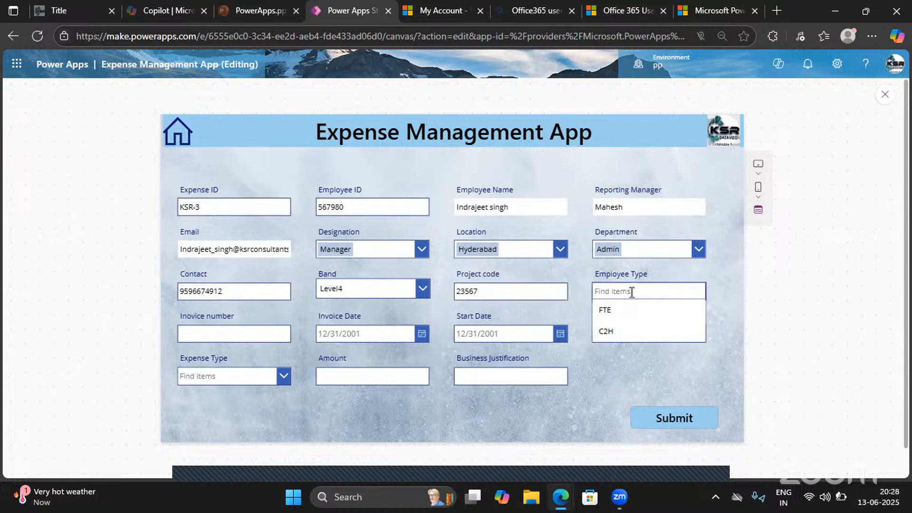
click(602, 317)
- Fill in the invoice number and set the Invoice Date to 6/1/2025
click(210, 333)
text(8)
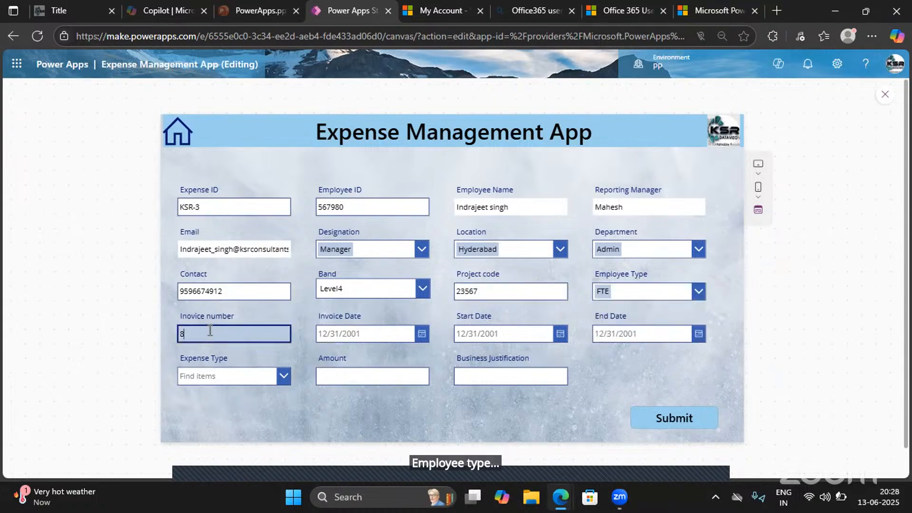
text(59632)
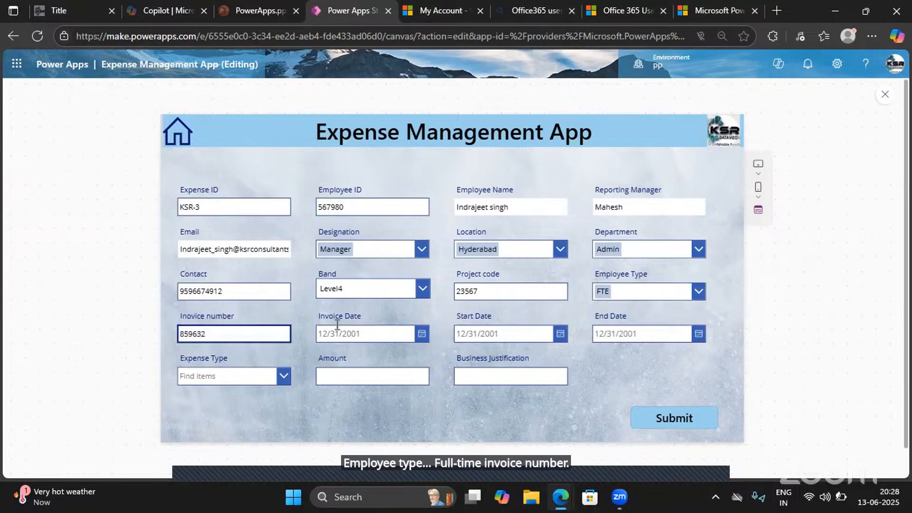
click(422, 334)
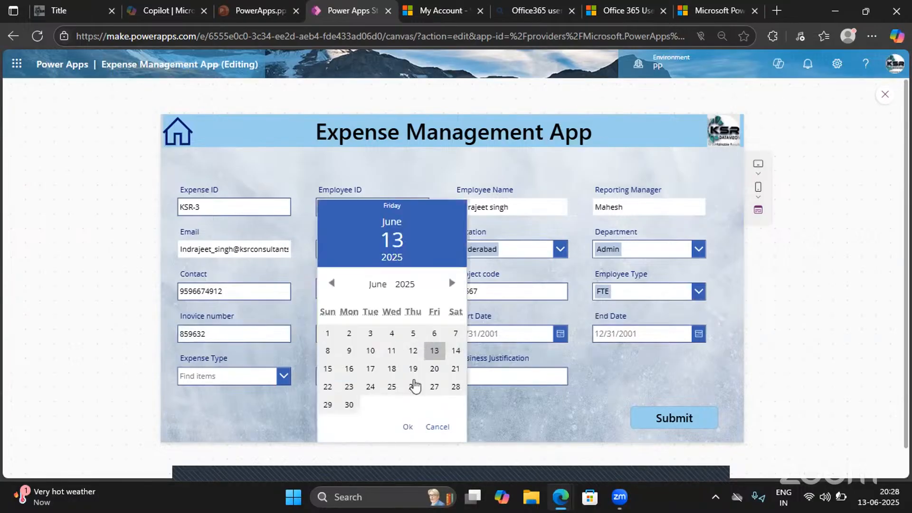
click(328, 333)
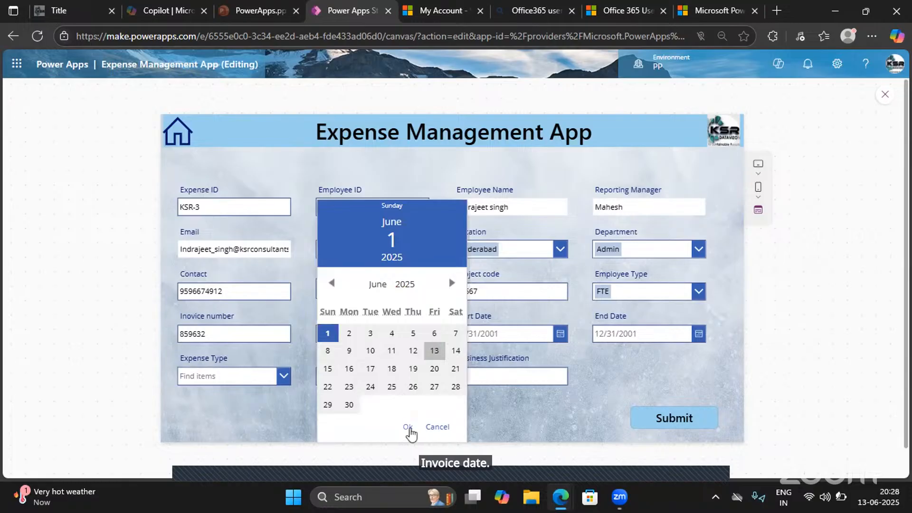
click(408, 426)
- Set the expense's Start Date to 6/18/2025 and its End Date to 6/27/2025
click(559, 334)
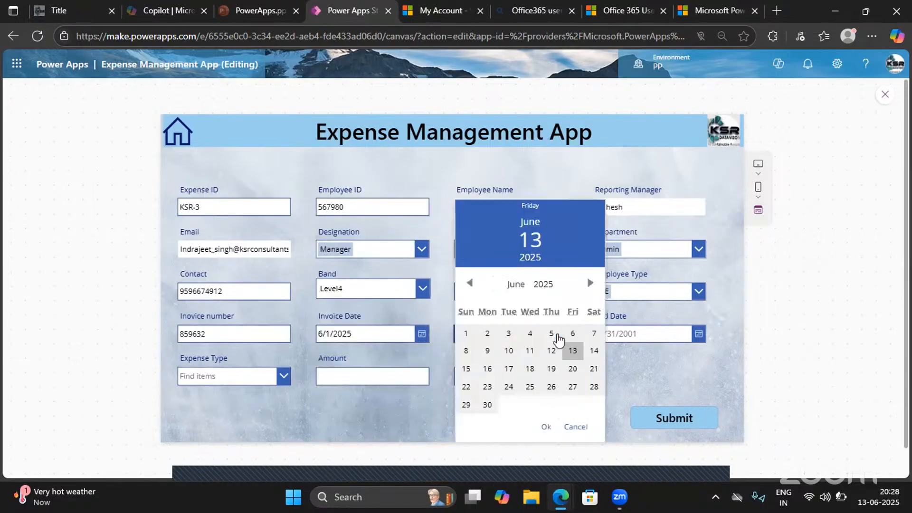
click(530, 370)
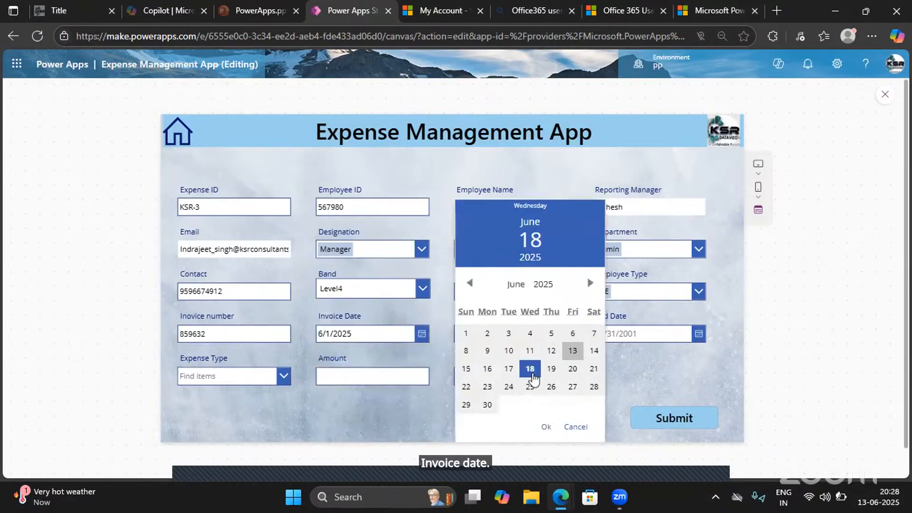
click(547, 427)
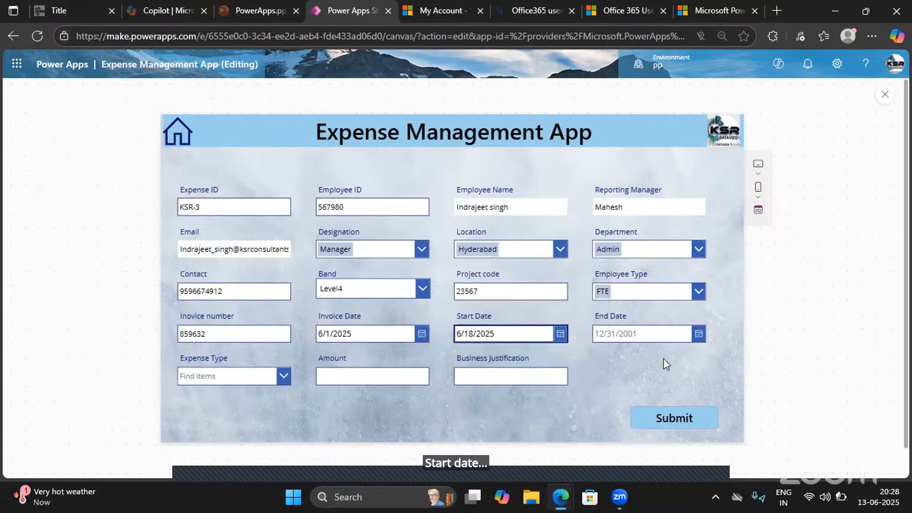
click(700, 334)
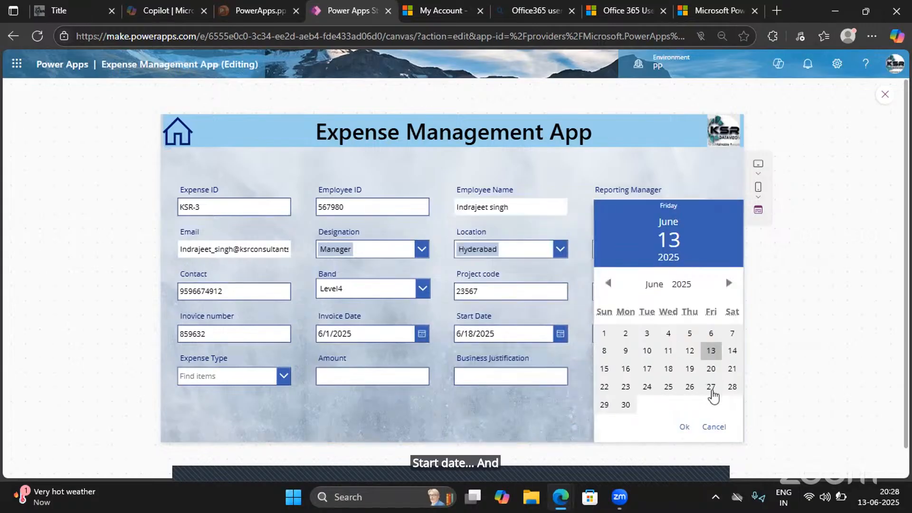
click(711, 387)
click(686, 427)
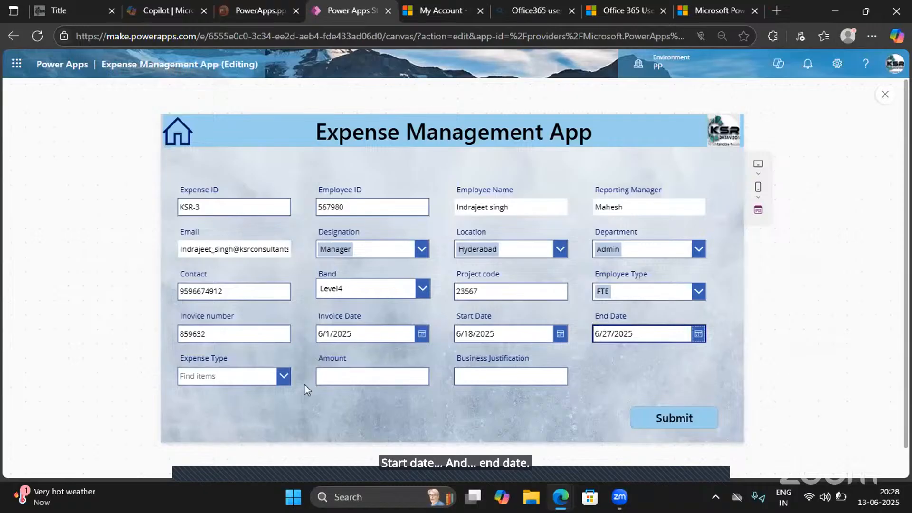
- Set the Expense Type to Certifications and the Amount to 5000
click(238, 379)
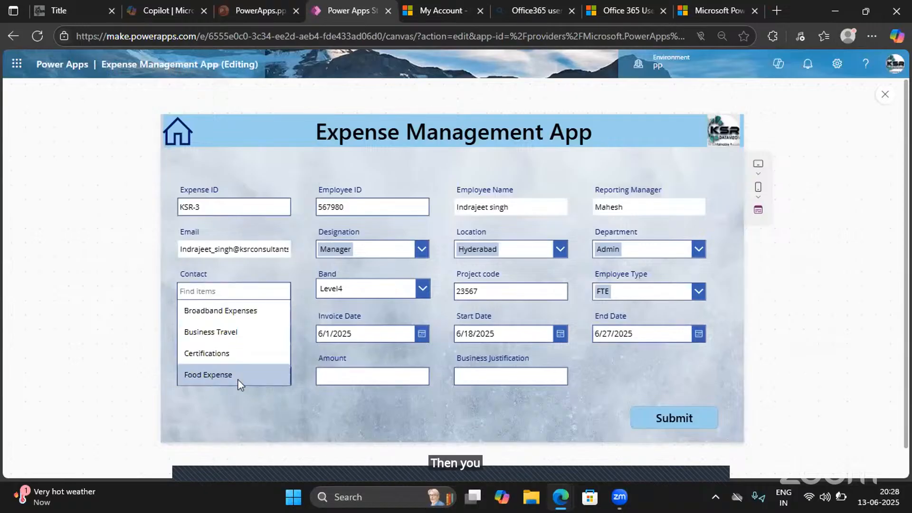
click(198, 352)
click(338, 375)
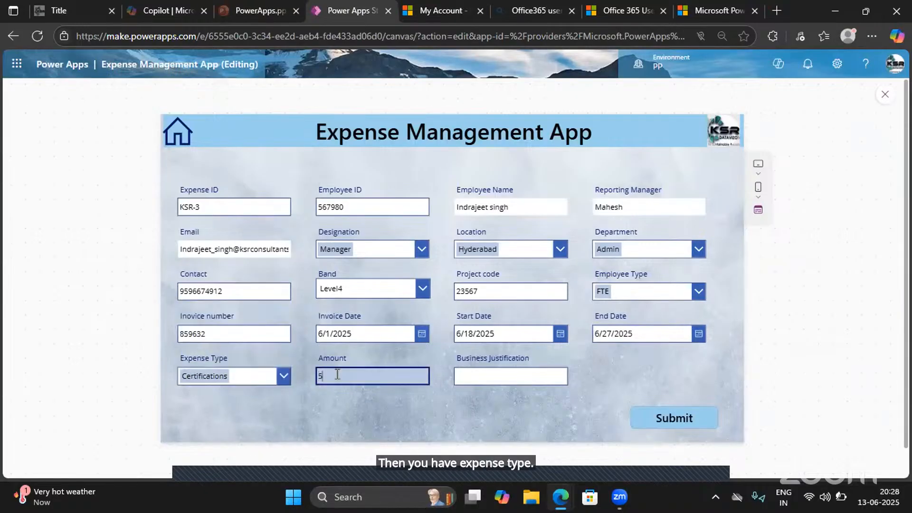
text(5000)
- Enter "For Learning Purpose" as the Business Justification
click(478, 378)
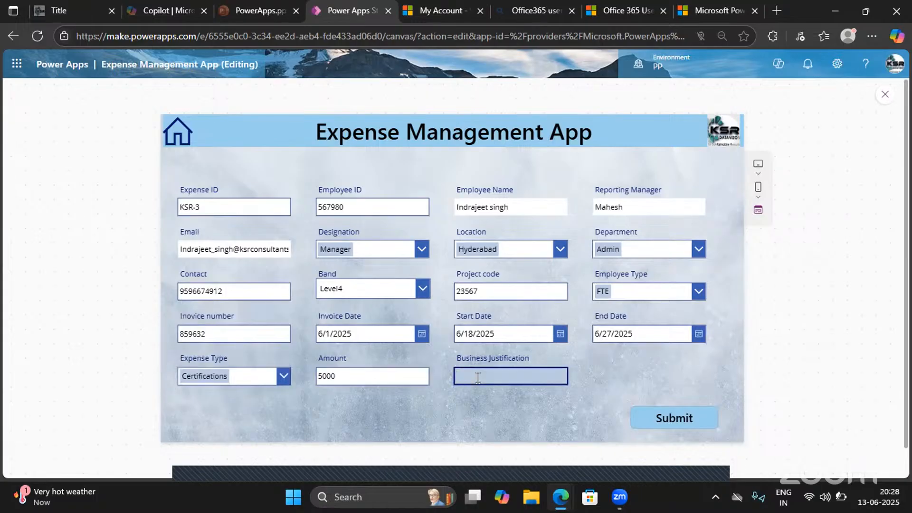
text(For Learnin)
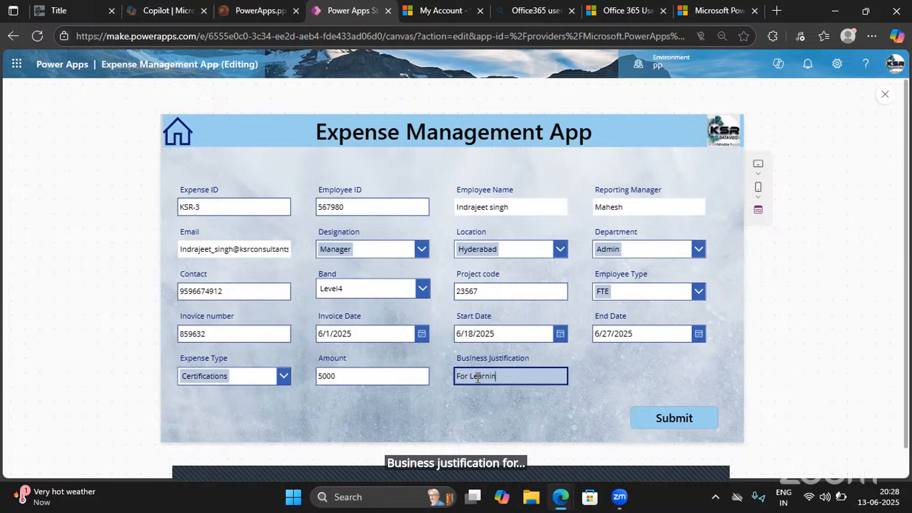
text(g Purpose)
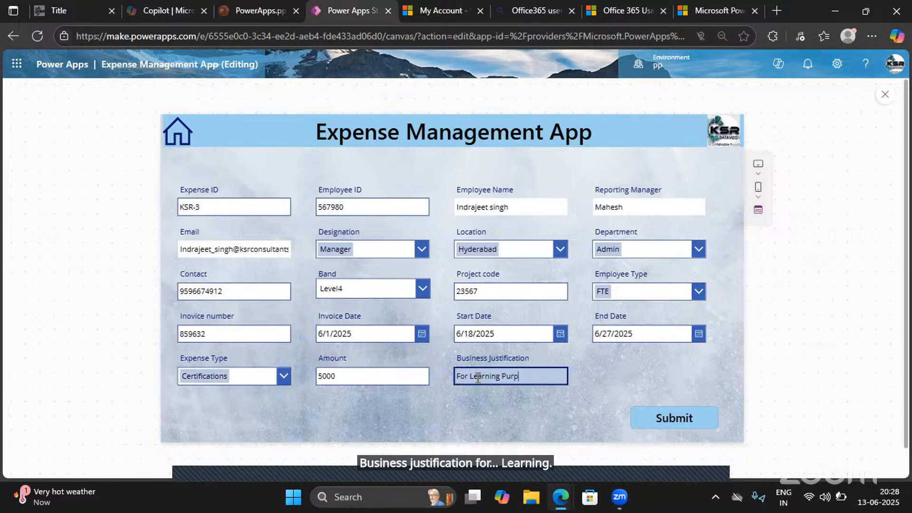
click(591, 374)
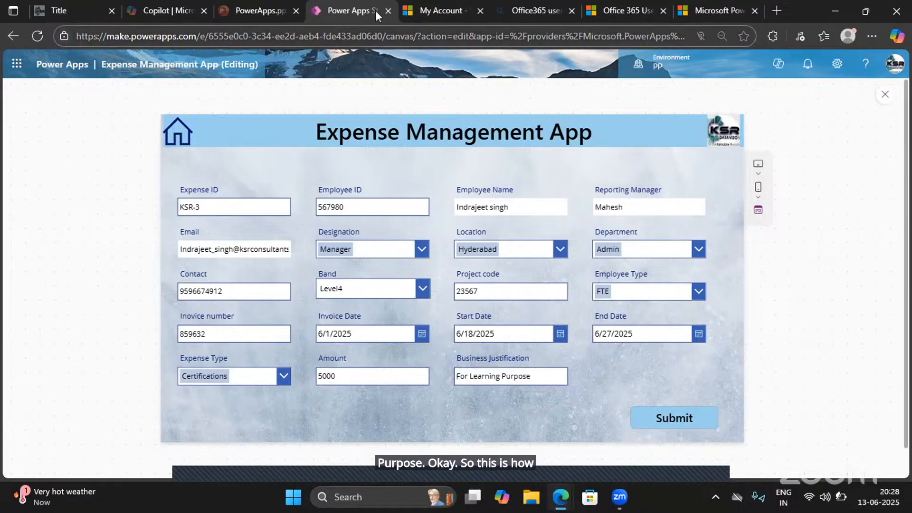
- Switch to SharePoint and open the Expense Tracker list on the PowerPlatformindra site
click(422, 6)
click(323, 35)
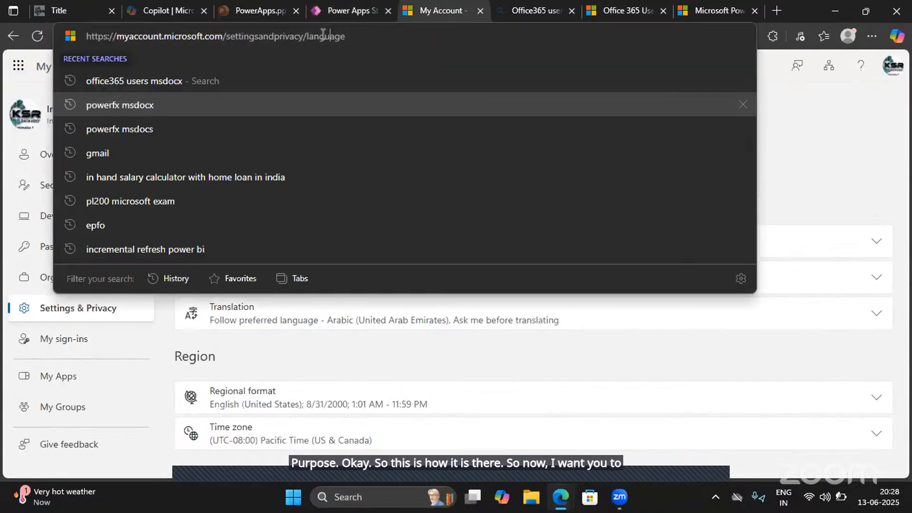
text(Sharepoint)
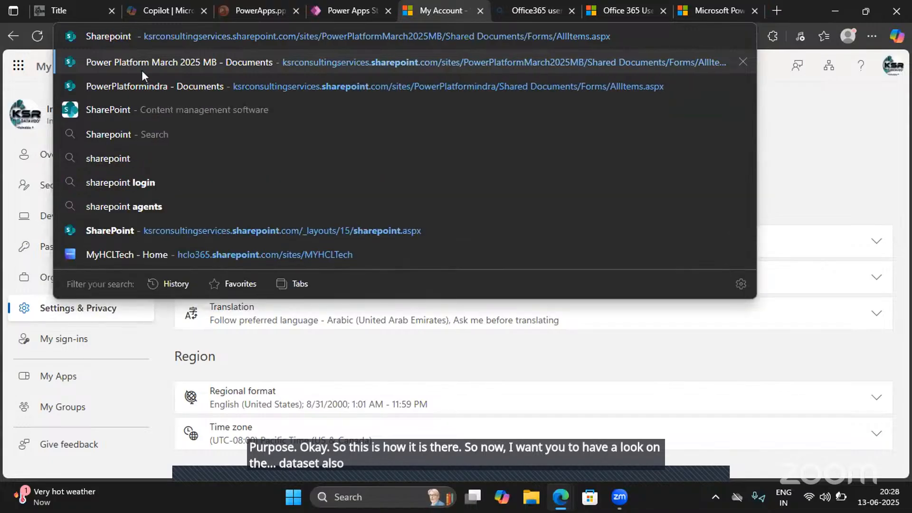
click(144, 88)
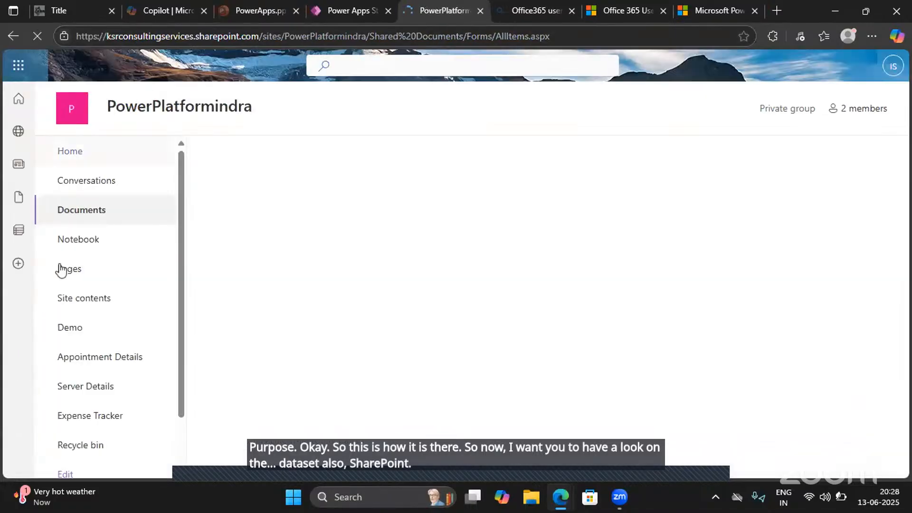
click(98, 421)
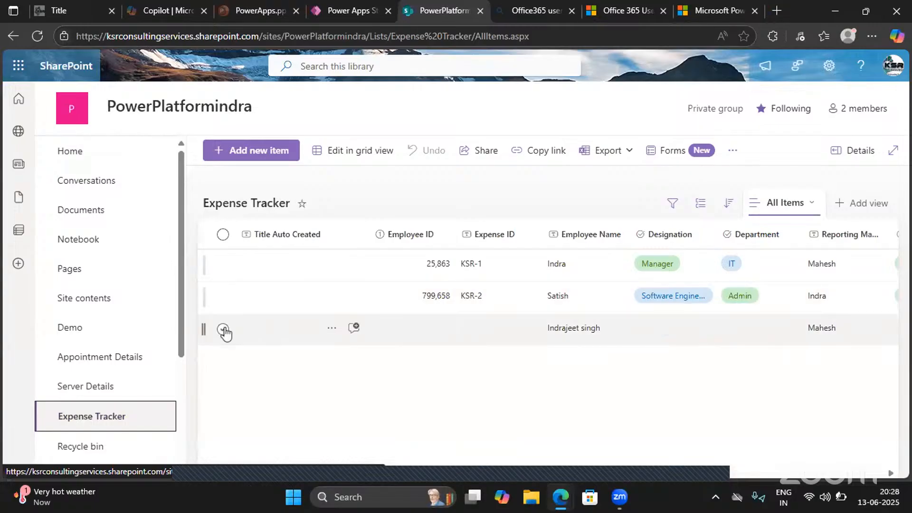
- Delete the incomplete record without an Expense ID from the Expense Tracker list
click(223, 329)
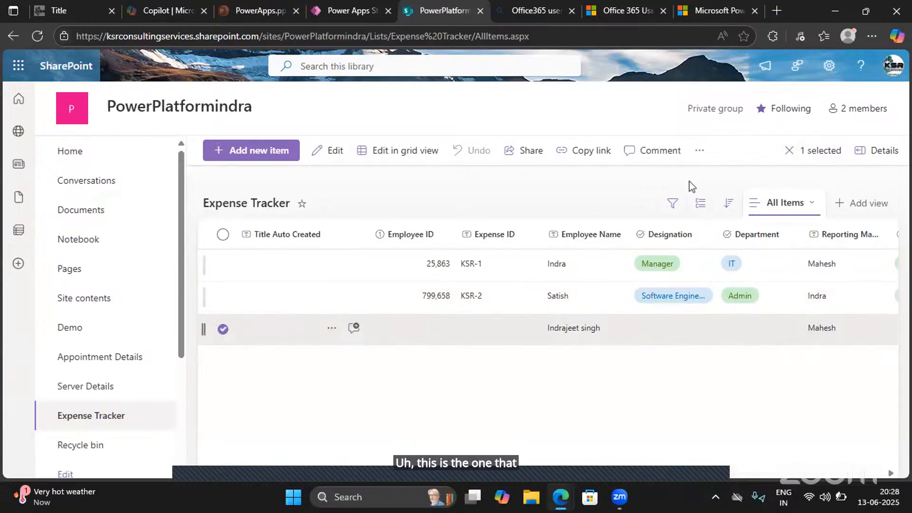
click(699, 152)
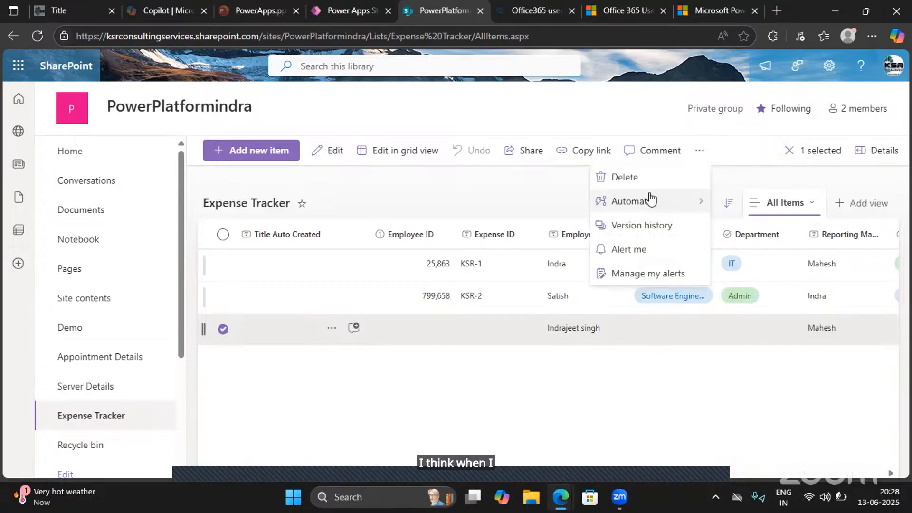
click(625, 177)
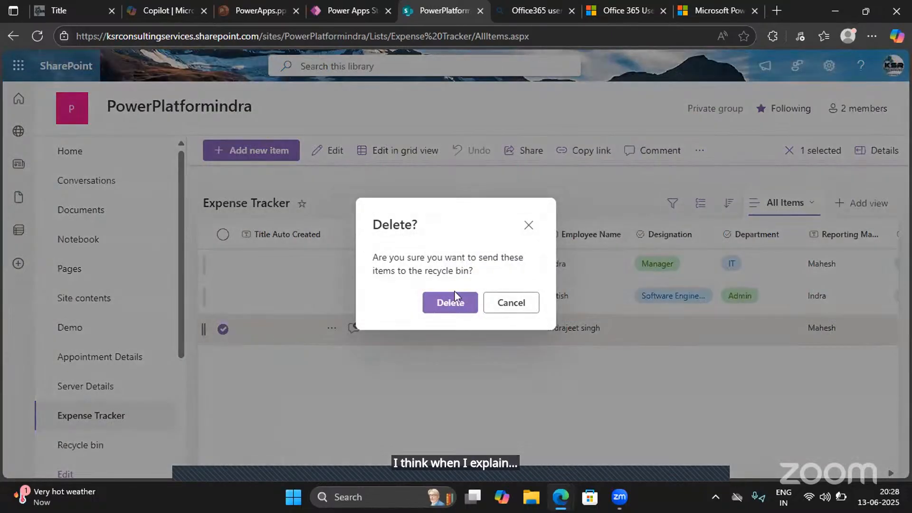
click(449, 304)
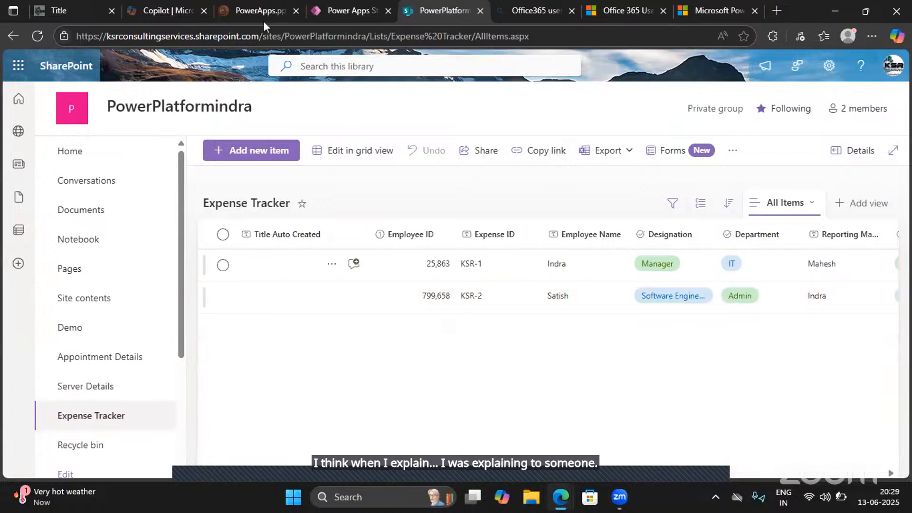
- Switch back to the Power Apps preview and submit the completed expense form
click(347, 10)
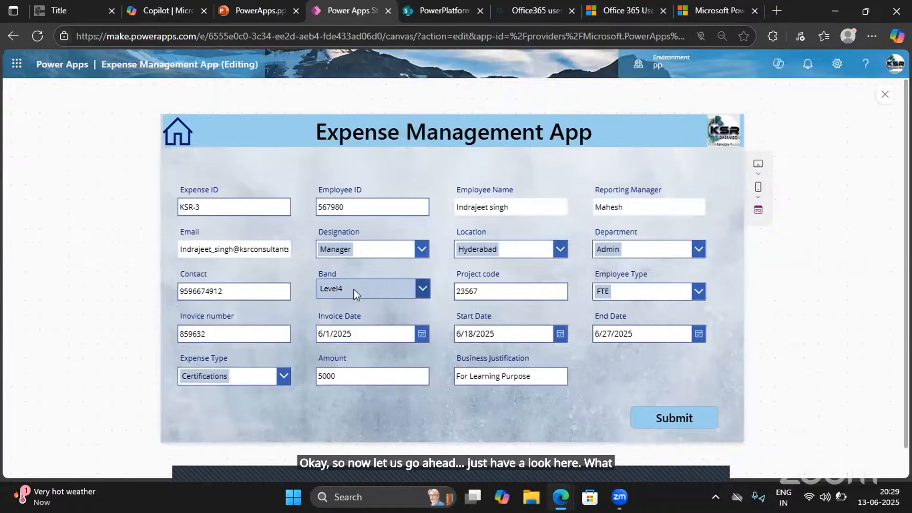
click(663, 416)
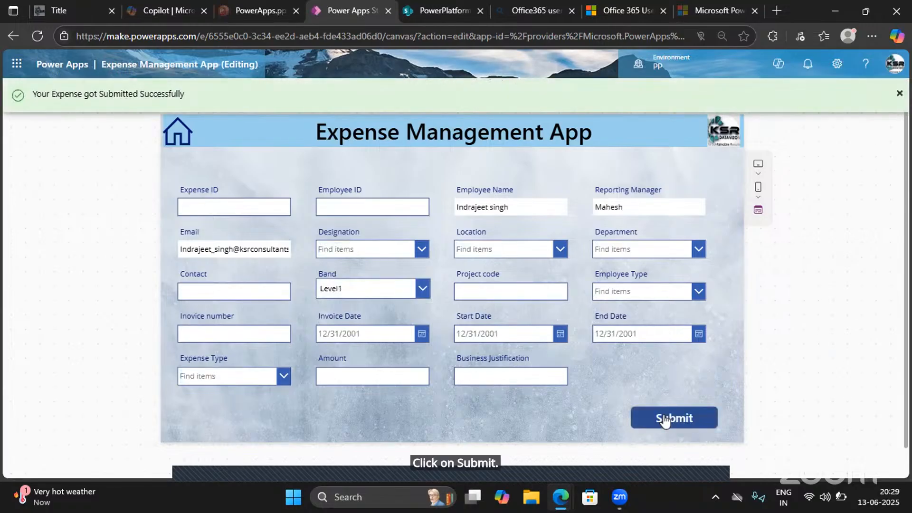
- Examine the KSR-3 record's columns in the SharePoint Expense Tracker list, especially Band, and compare them with the app form
click(427, 11)
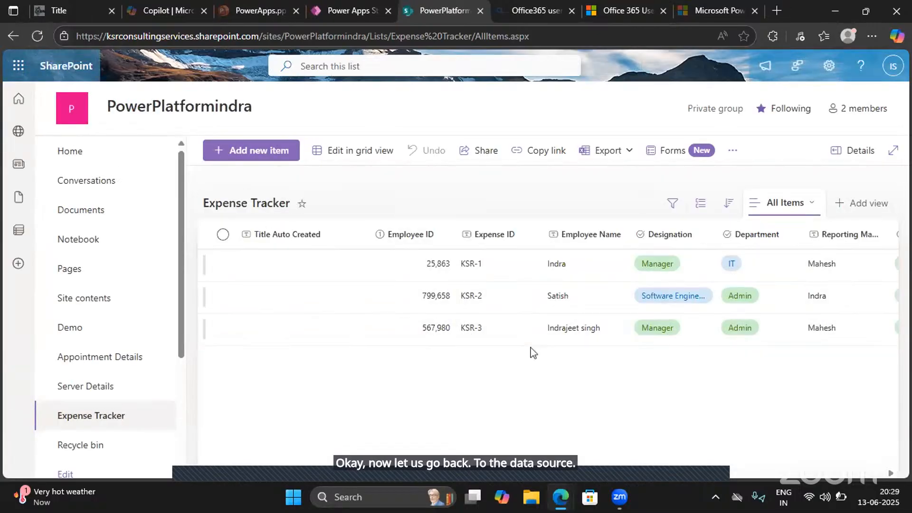
scroll(546, 343, right, 5)
scroll(546, 343, right, 6)
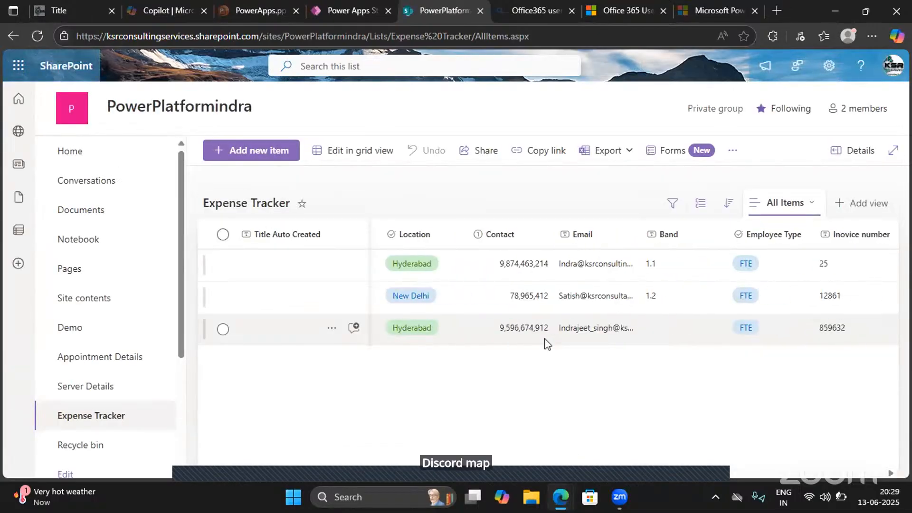
scroll(630, 327, right, 6)
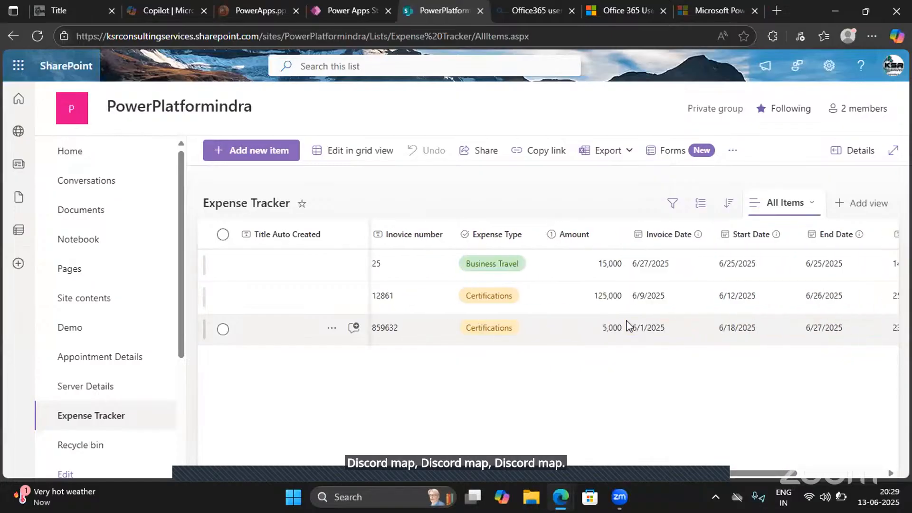
scroll(630, 326, left, 5)
scroll(630, 327, left, 5)
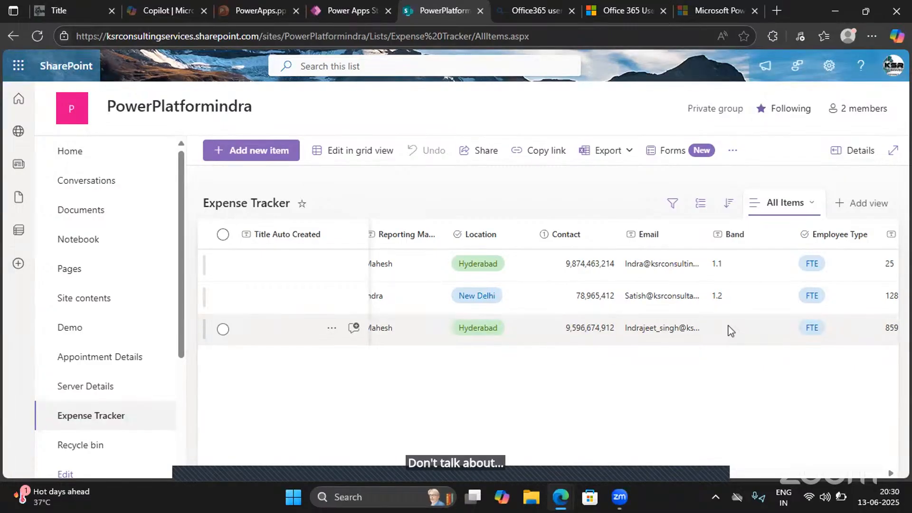
click(316, 11)
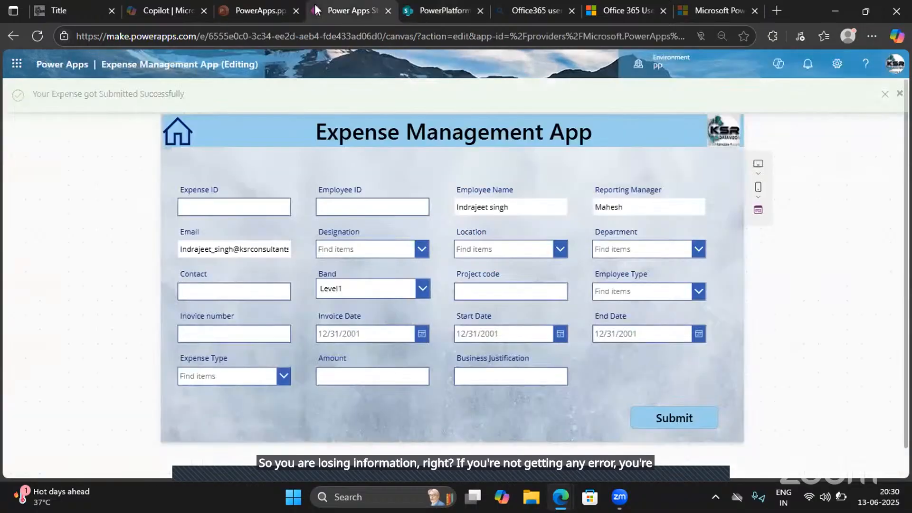
click(462, 8)
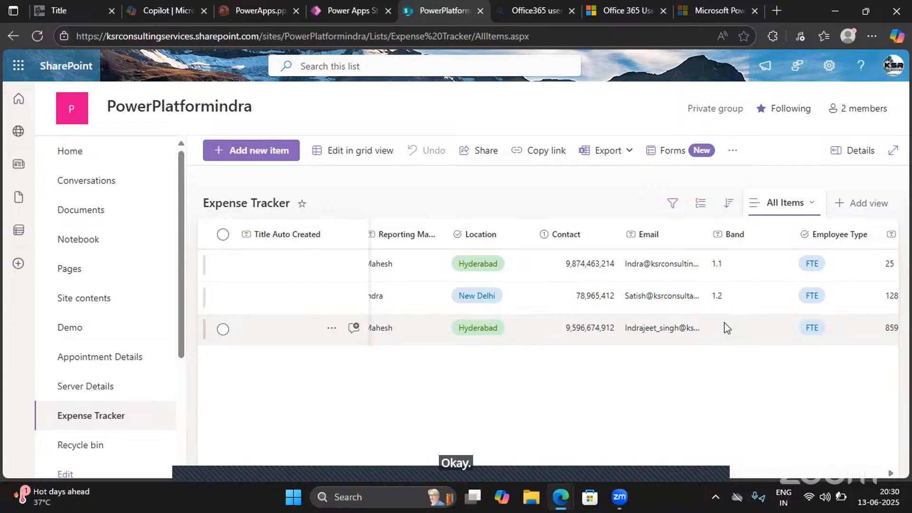
click(336, 10)
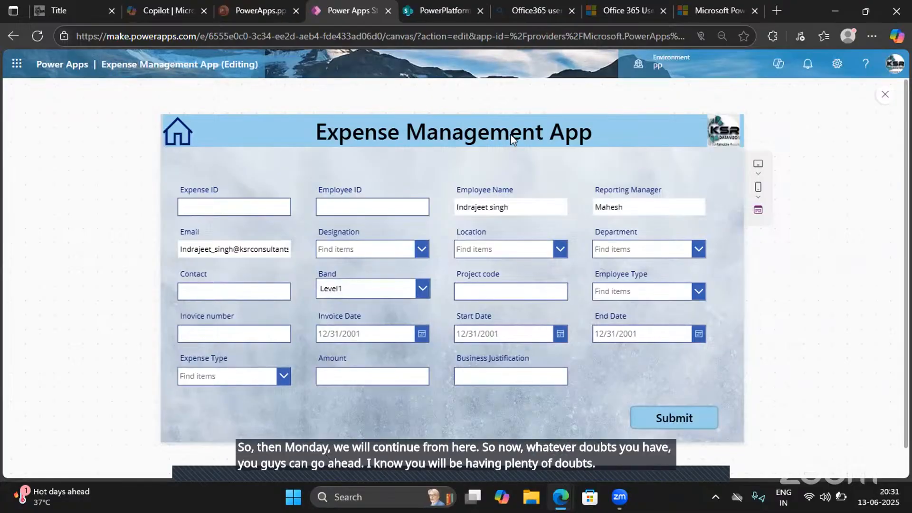
- Close the app preview and open the Submit button's OnSelect formula in the expanded formula editor
key(alt+h)
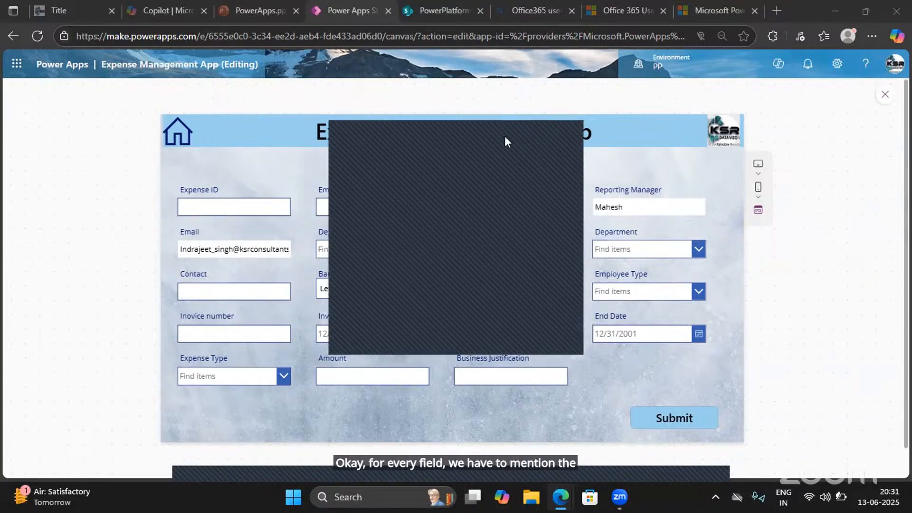
click(505, 136)
click(884, 96)
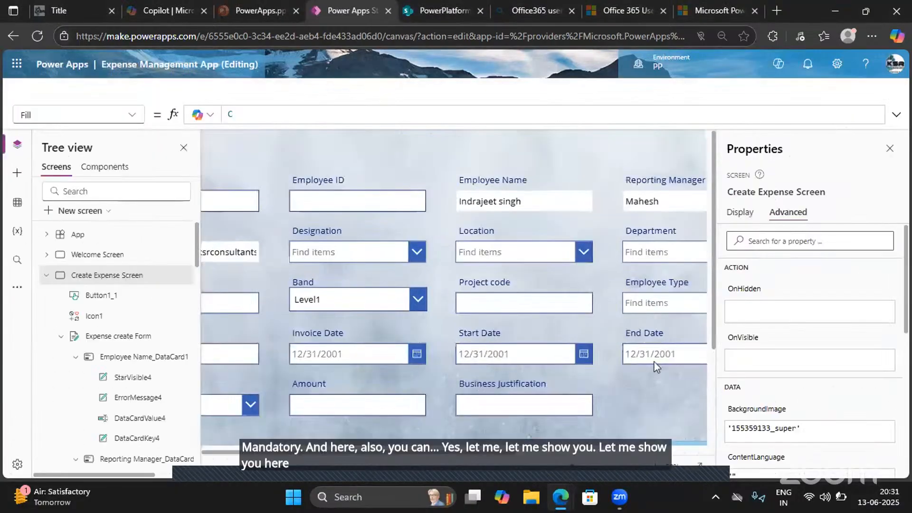
click(597, 386)
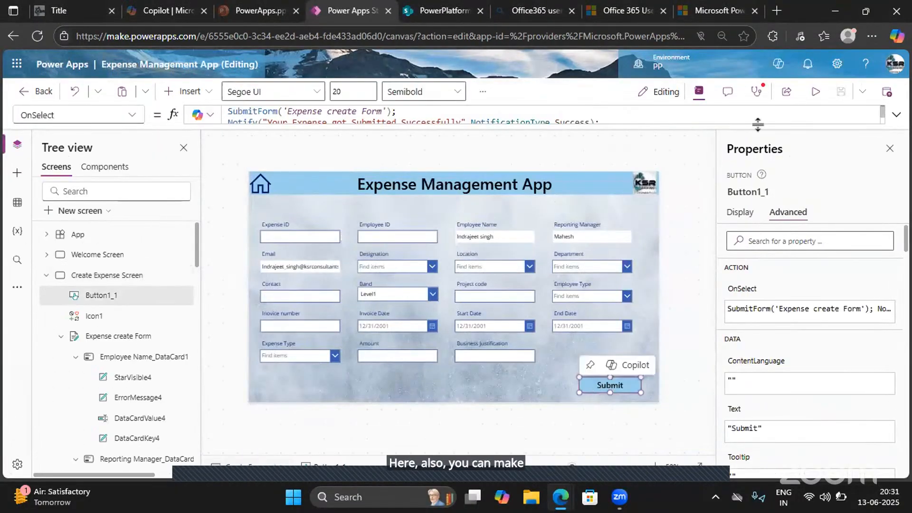
click(896, 116)
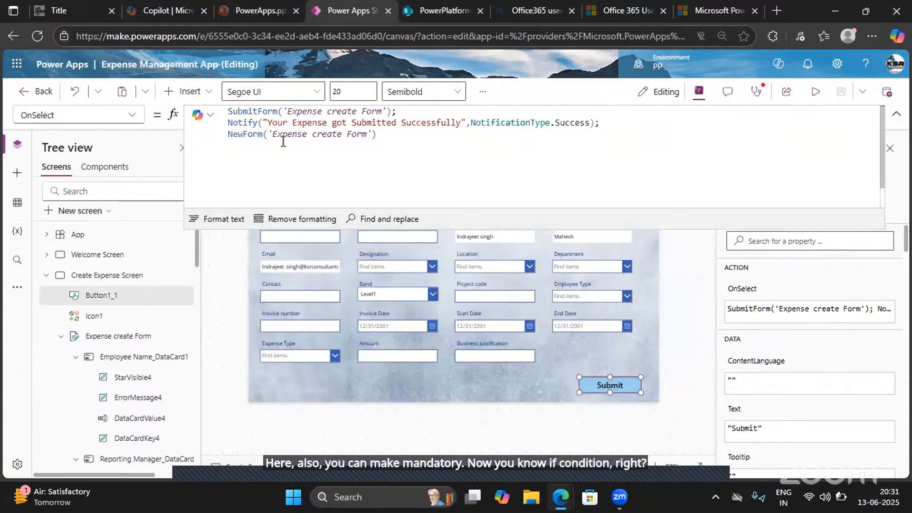
scroll(368, 254, up, 1)
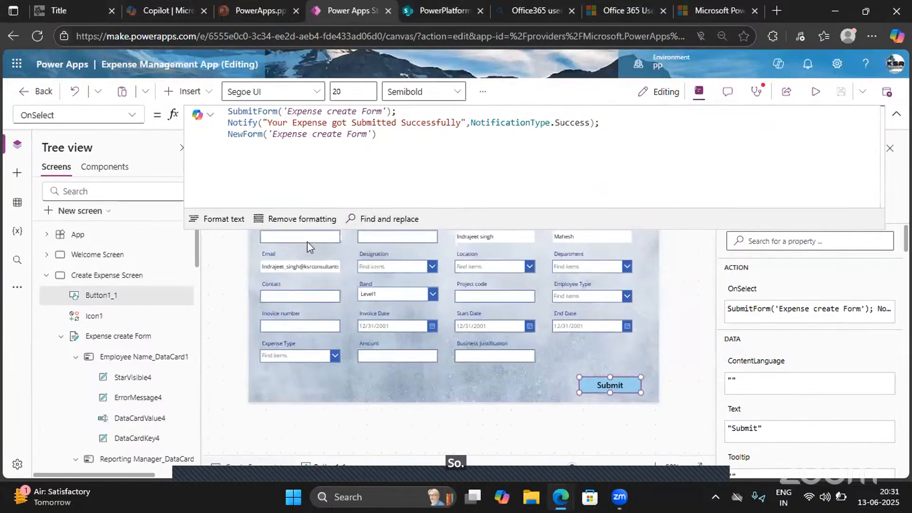
- Rename the text input inside the Expense ID card to ExpenseCard
click(323, 239)
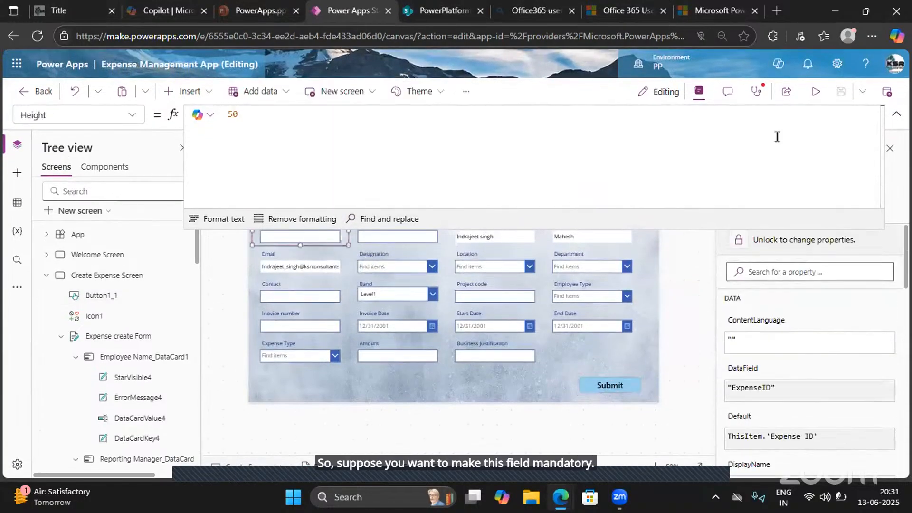
click(897, 114)
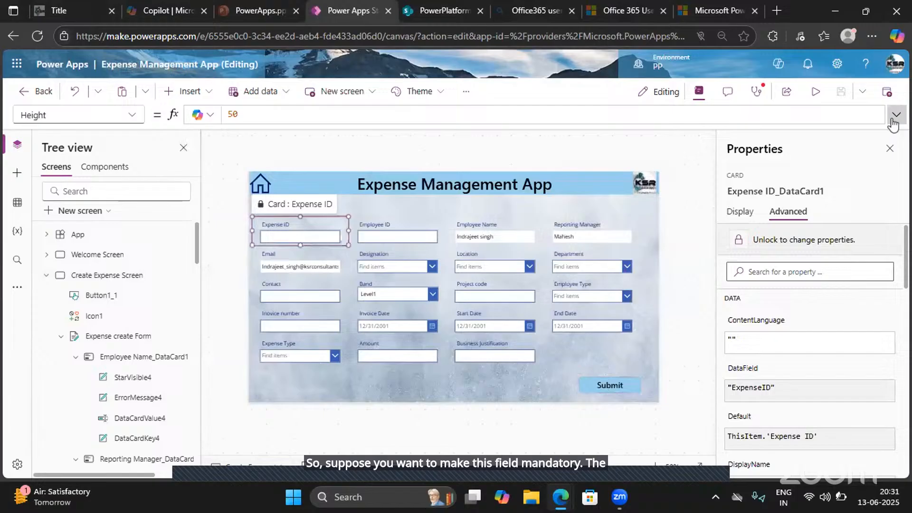
click(284, 240)
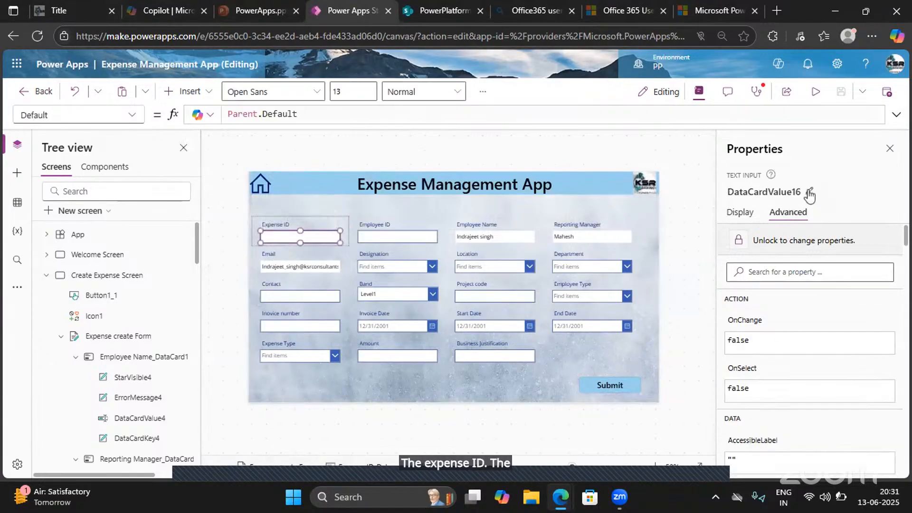
click(809, 190)
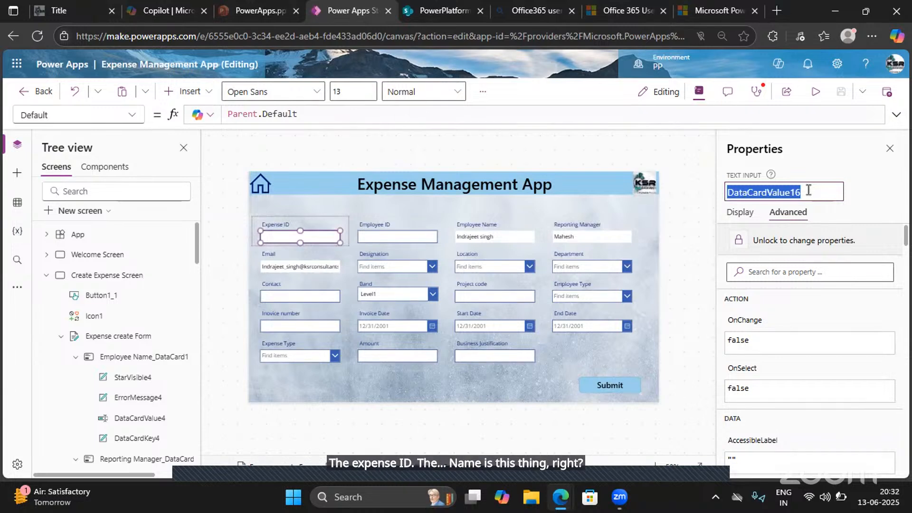
text(Exp)
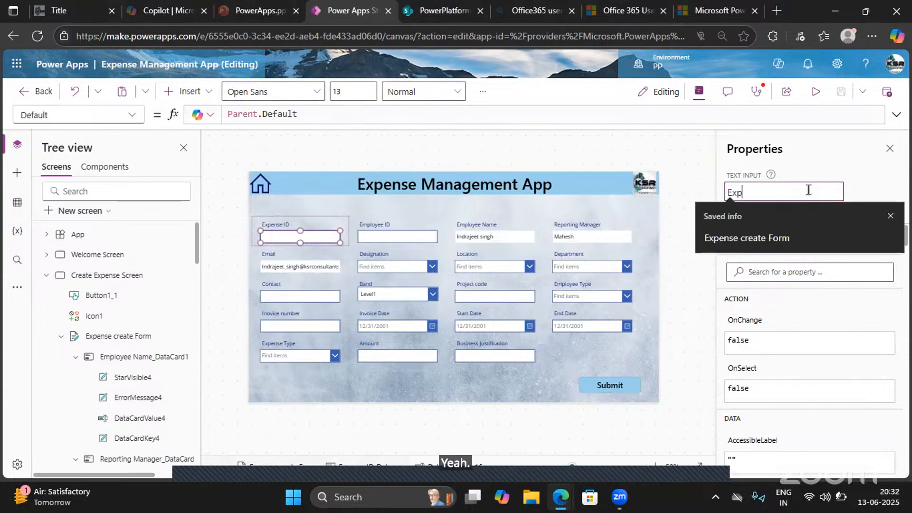
text(ense )
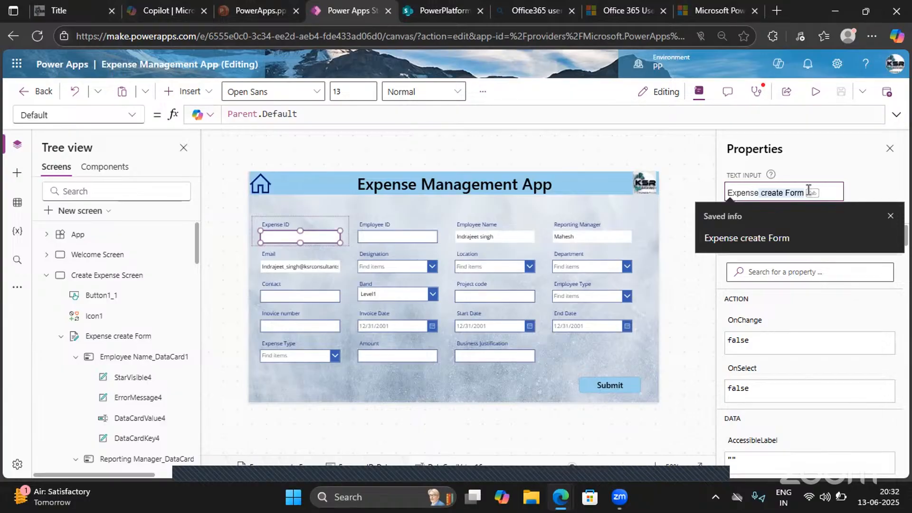
text(Card)
key(Return)
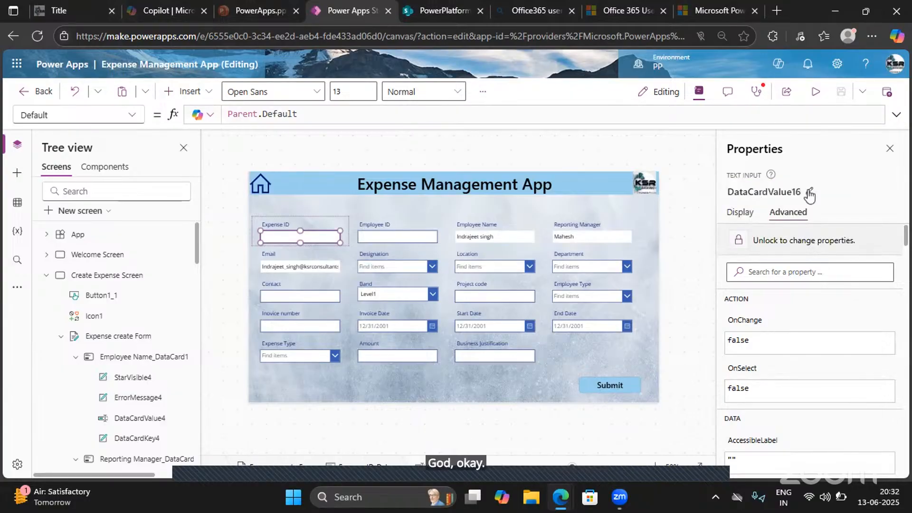
- Insert two empty lines above SubmitForm in the Submit button's OnSelect formula
click(613, 389)
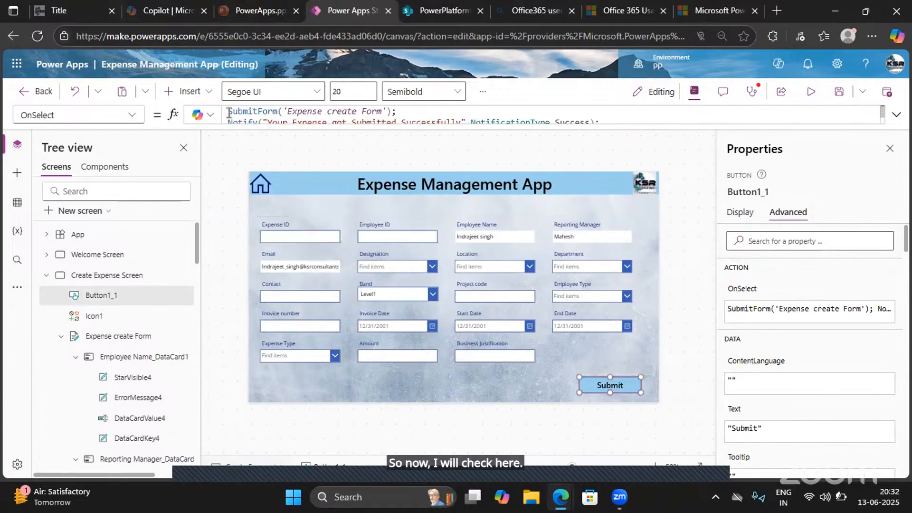
click(897, 114)
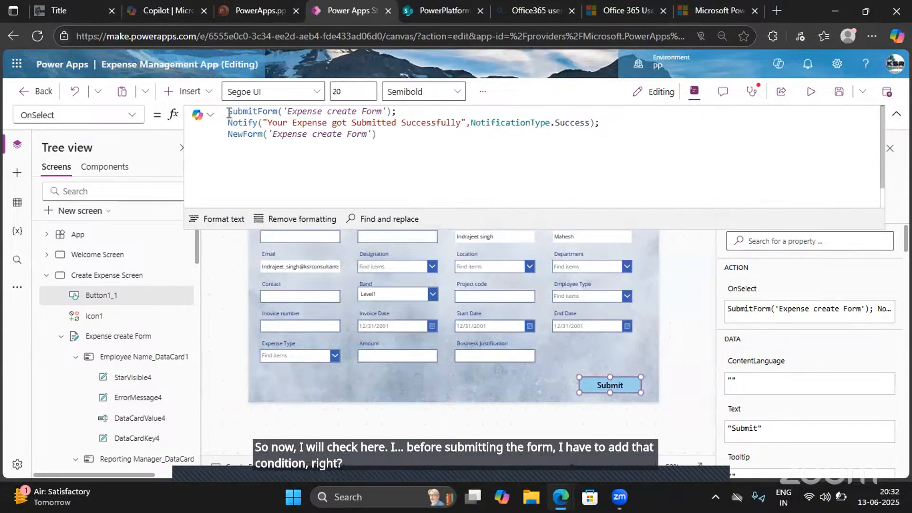
click(229, 113)
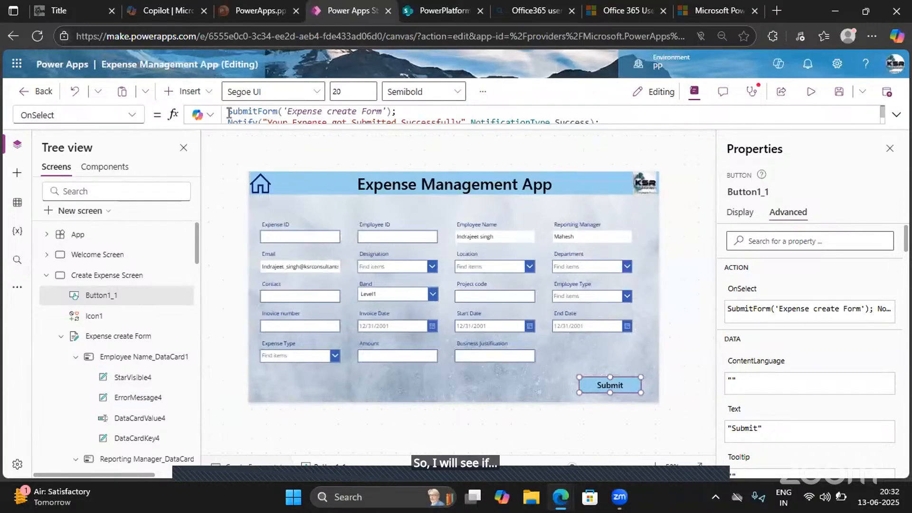
click(896, 114)
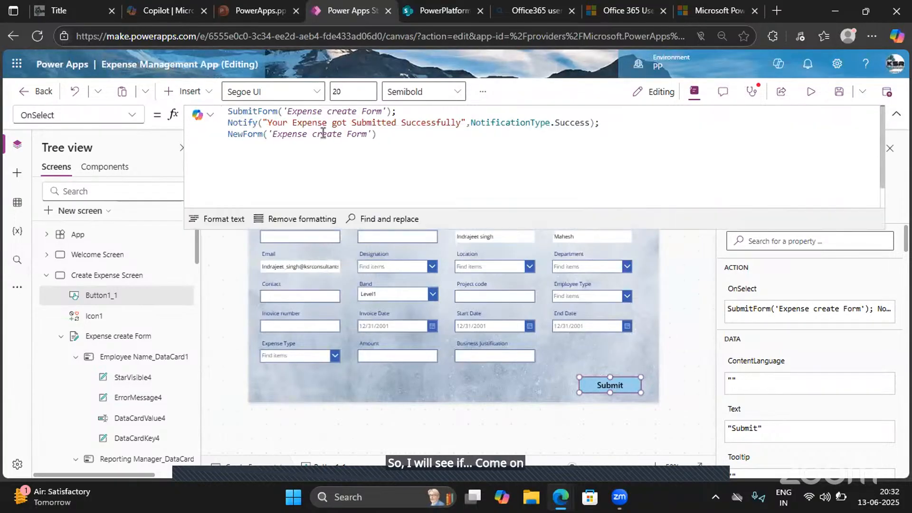
click(238, 109)
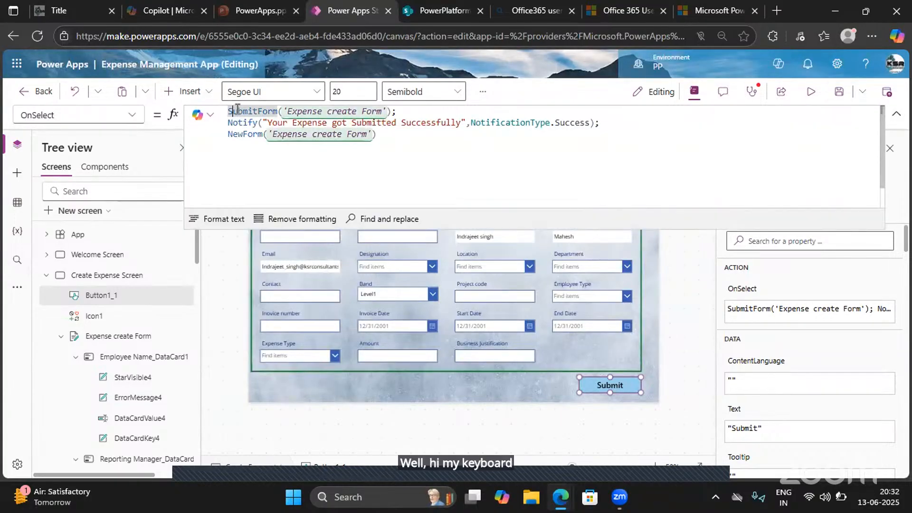
key(Return)
key(Return)
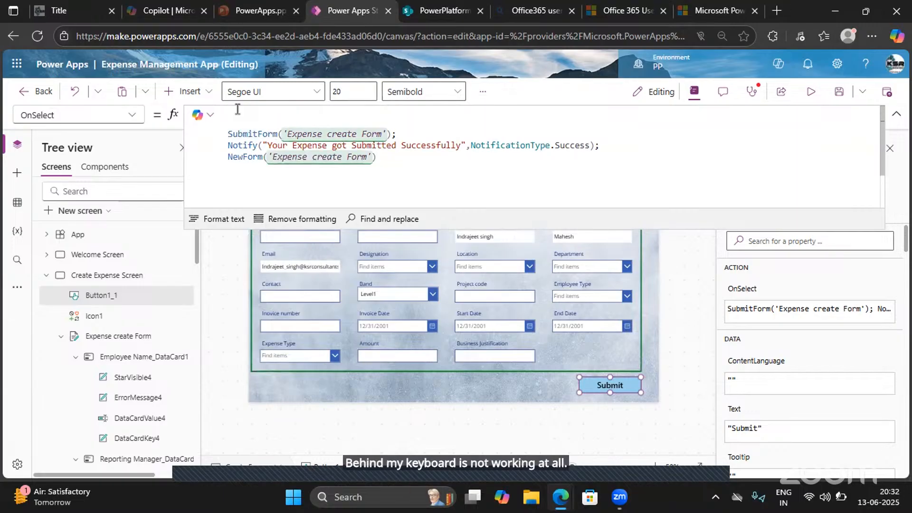
- Begin an If statement above SubmitForm with the condition IsBlank(ExpenseCard), followed by a comma for the true branch
text(If())
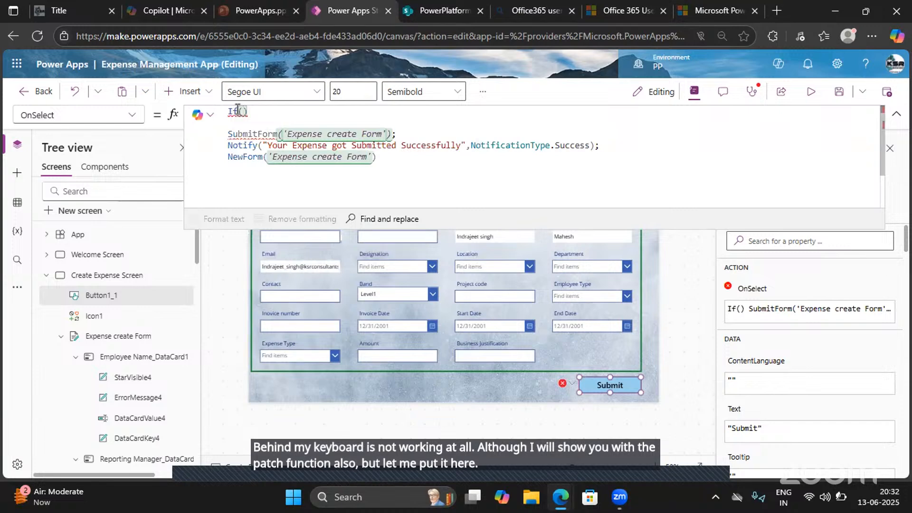
text(IS)
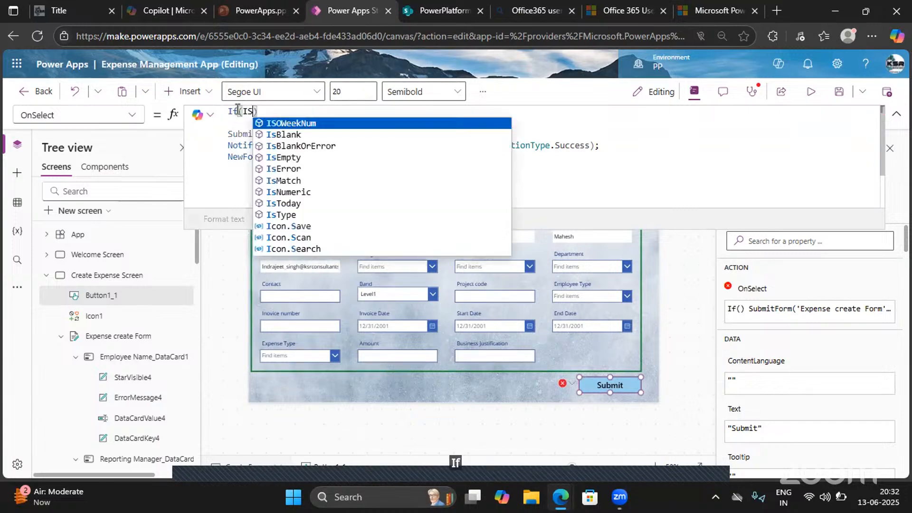
key(Down)
key(Tab)
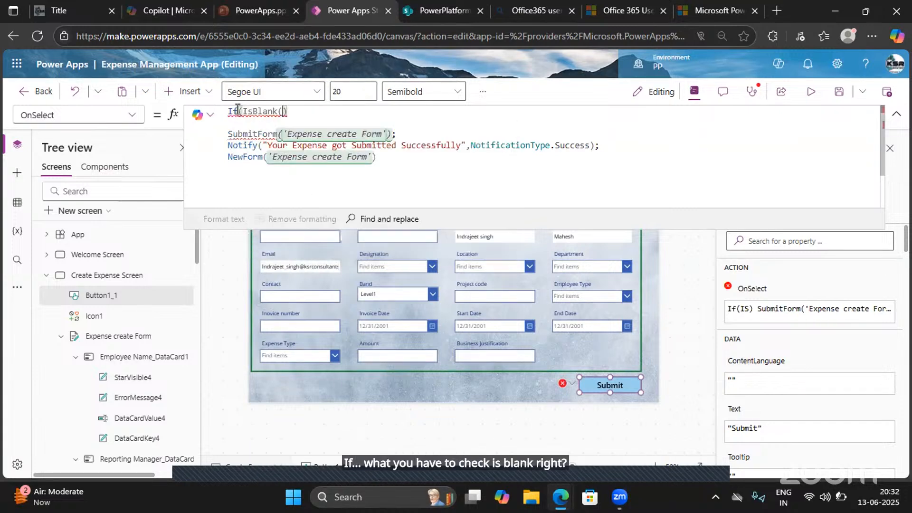
text(Expen)
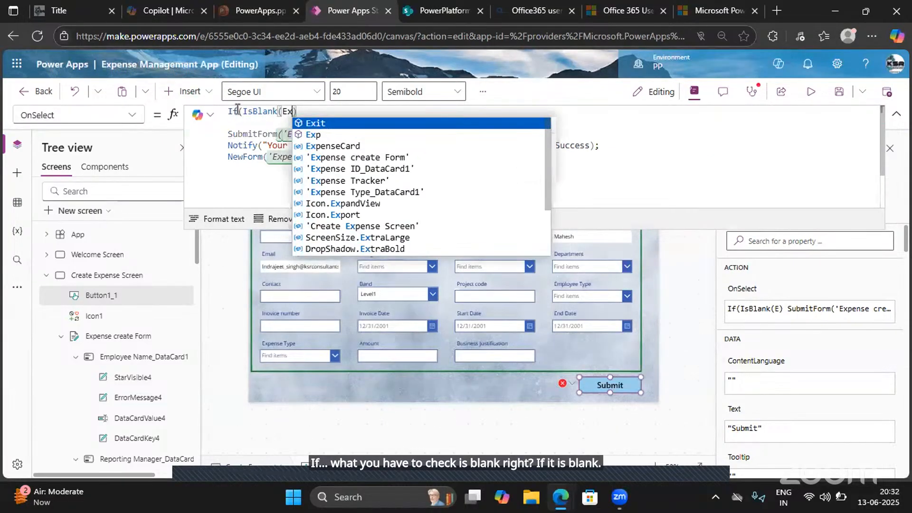
key(Tab)
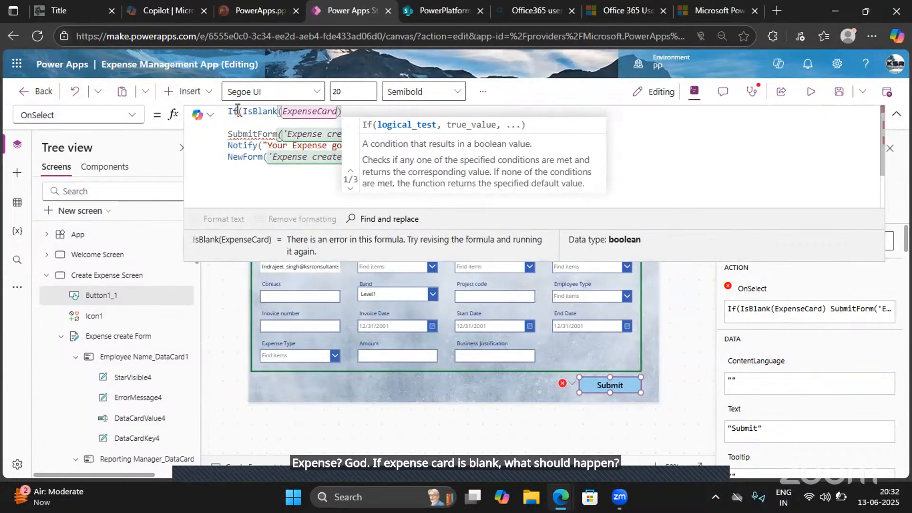
text(,)
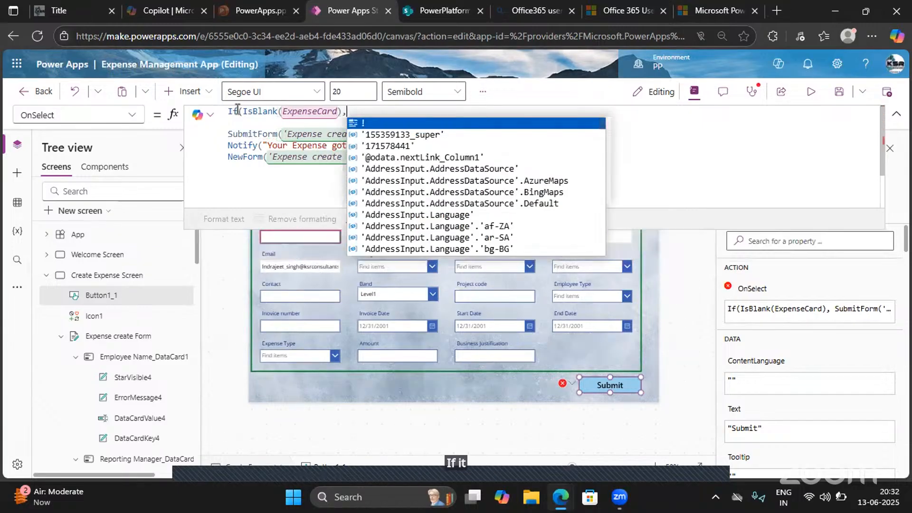
click(239, 110)
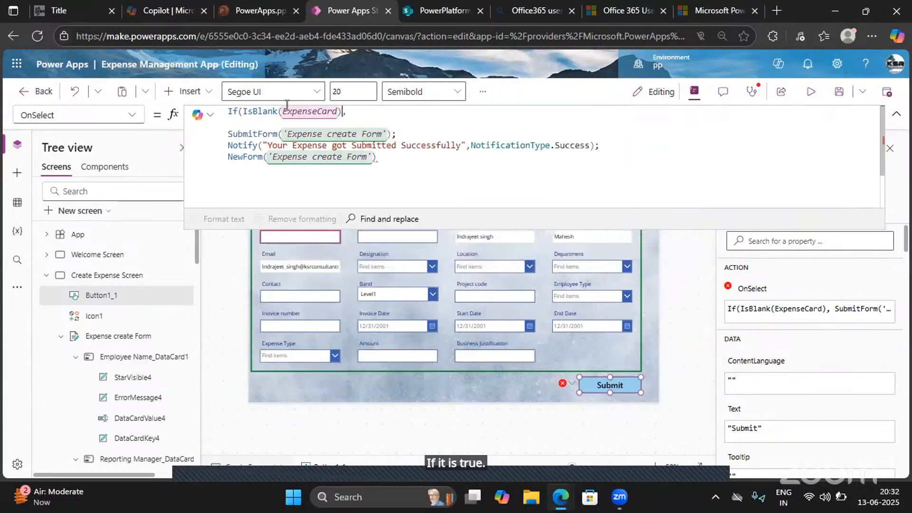
drag(243, 106, 243, 109)
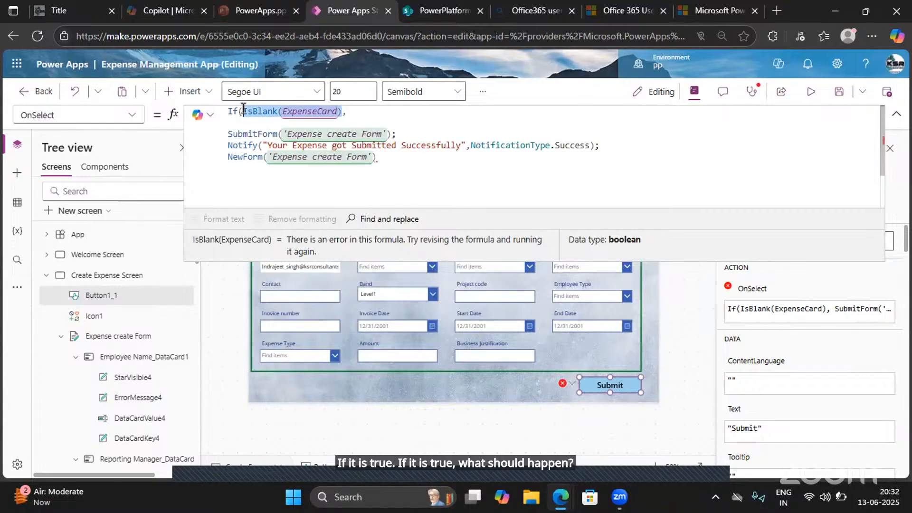
- Add a notification function call with the text "Please add Expense ID" as the If statement's true branch
click(358, 115)
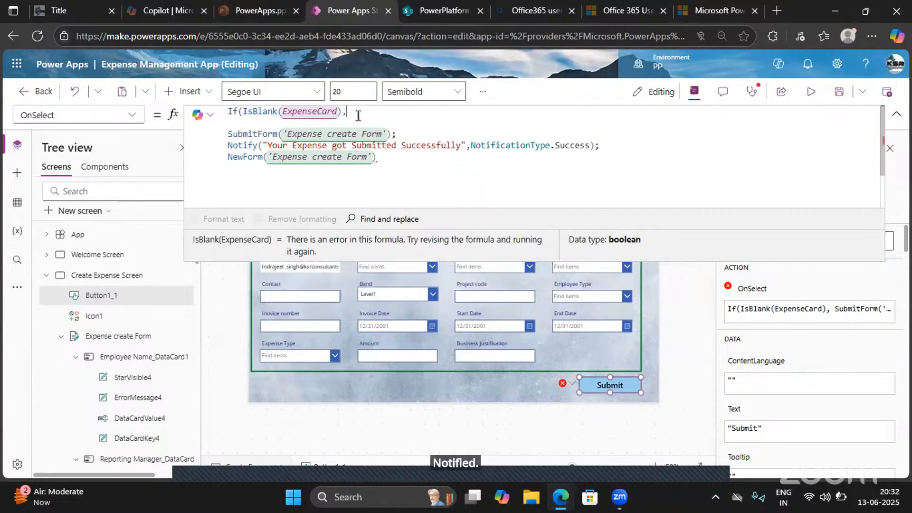
text(No)
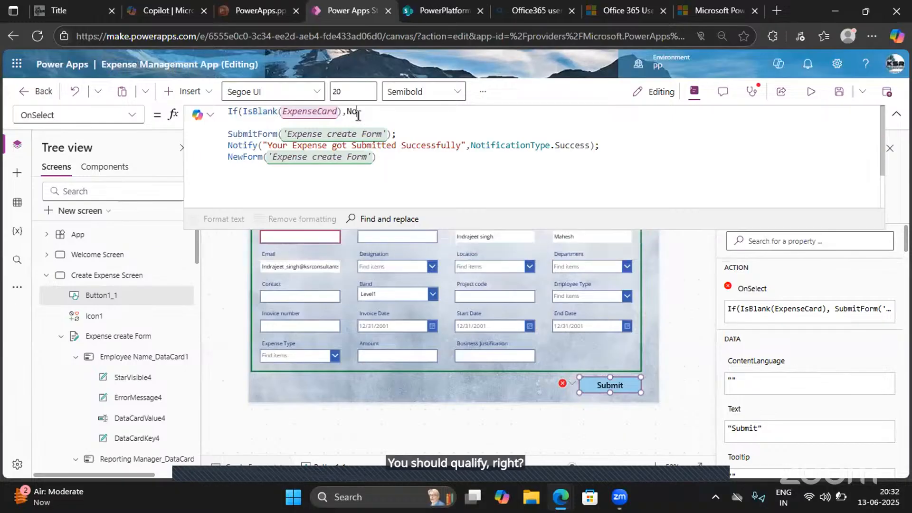
text(tfiy(Pl)
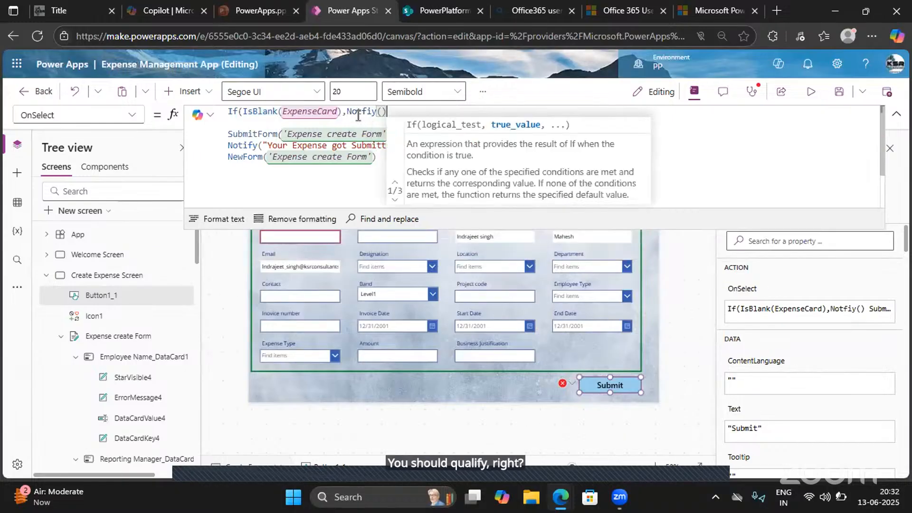
text(ease )
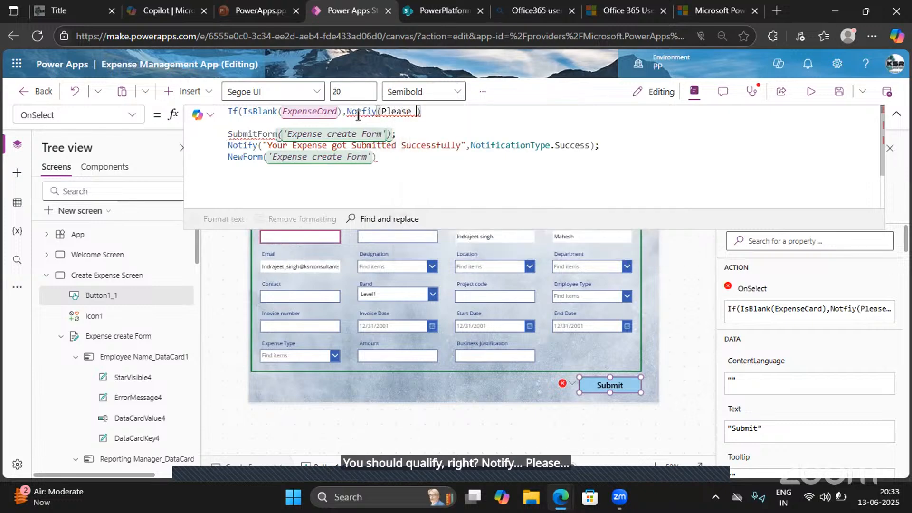
text(add )
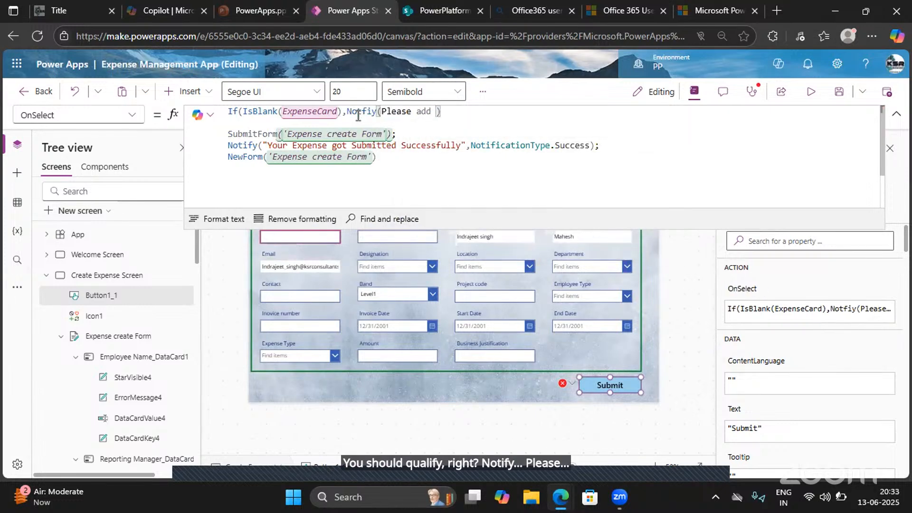
text(Expense ID")
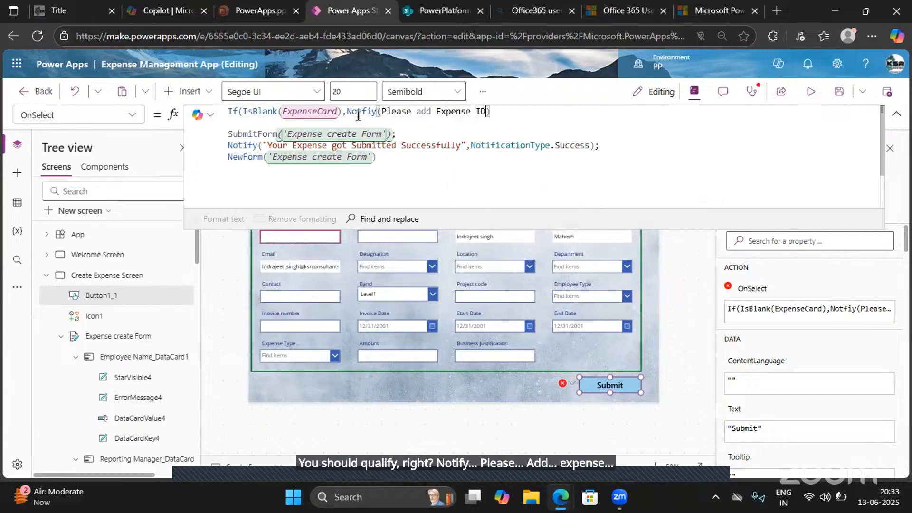
click(383, 111)
text(")
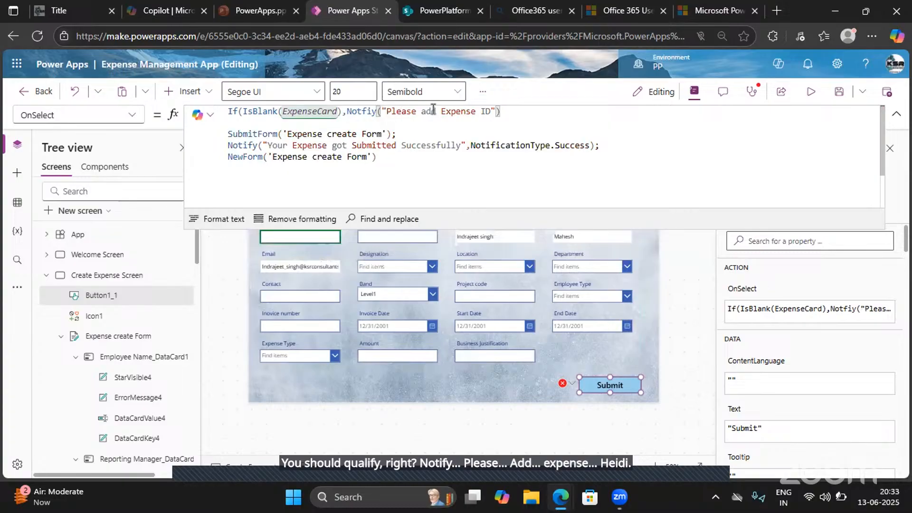
- Set the blank-check notification's type to NotificationType.Error and enclose the existing submit logic as the If statement's false branch
click(496, 111)
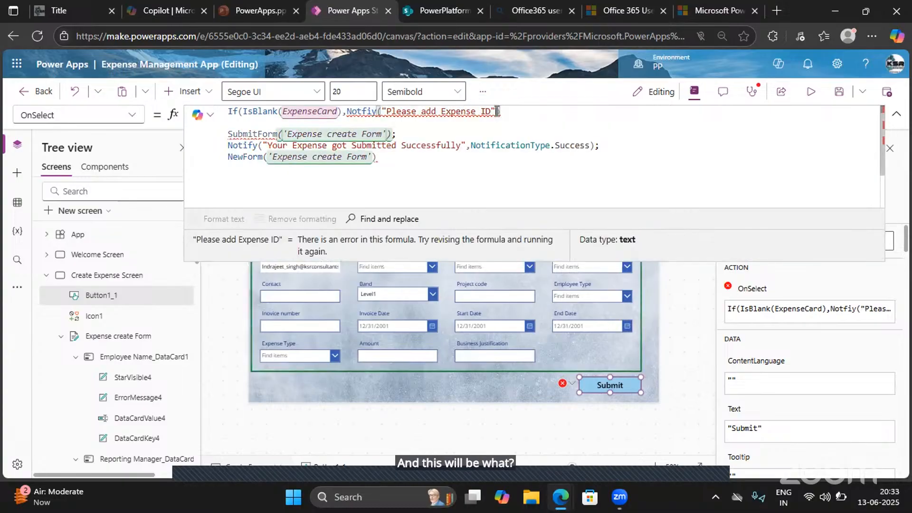
text(,)
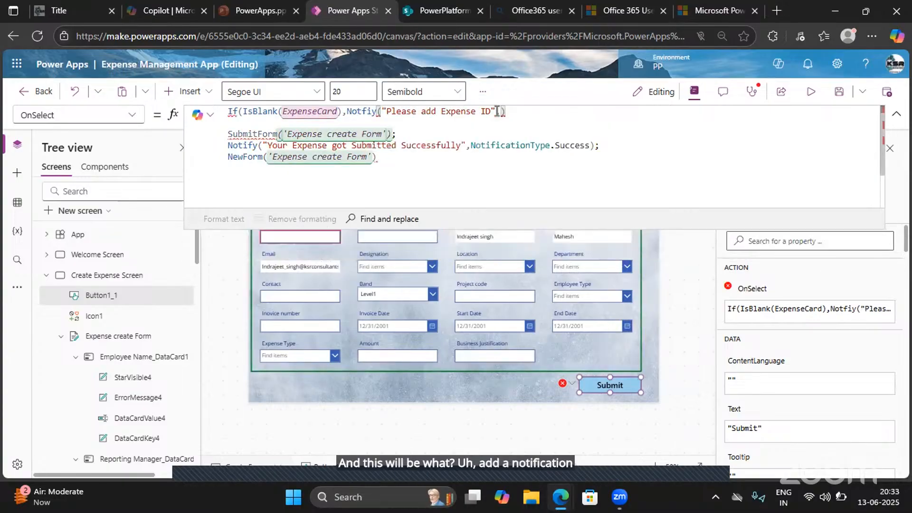
text(Noti)
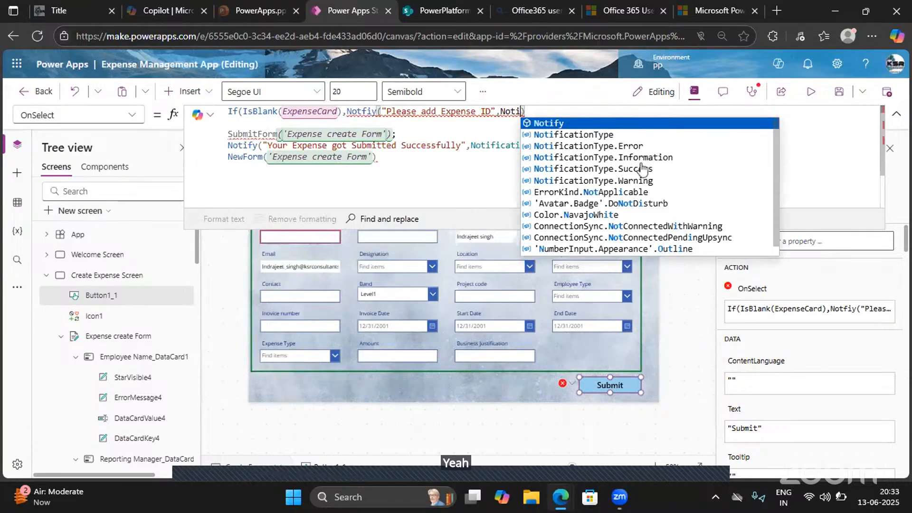
click(605, 150)
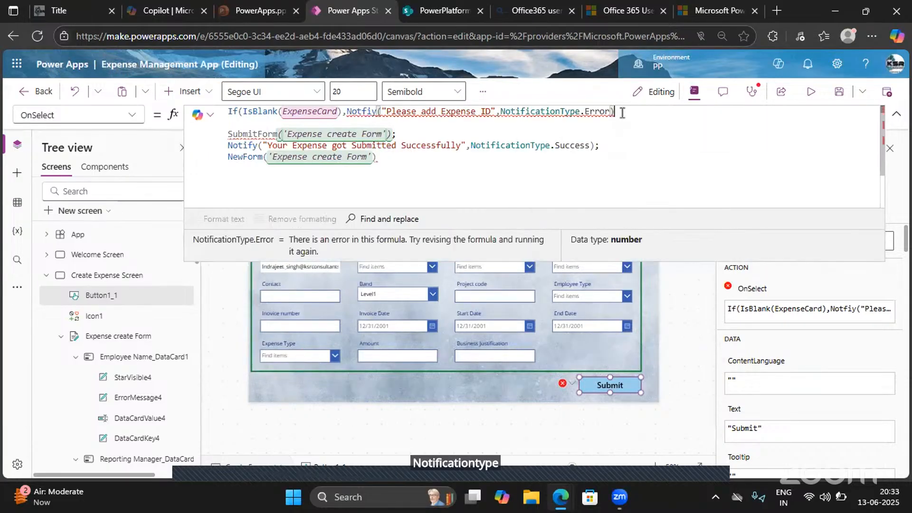
text(,)
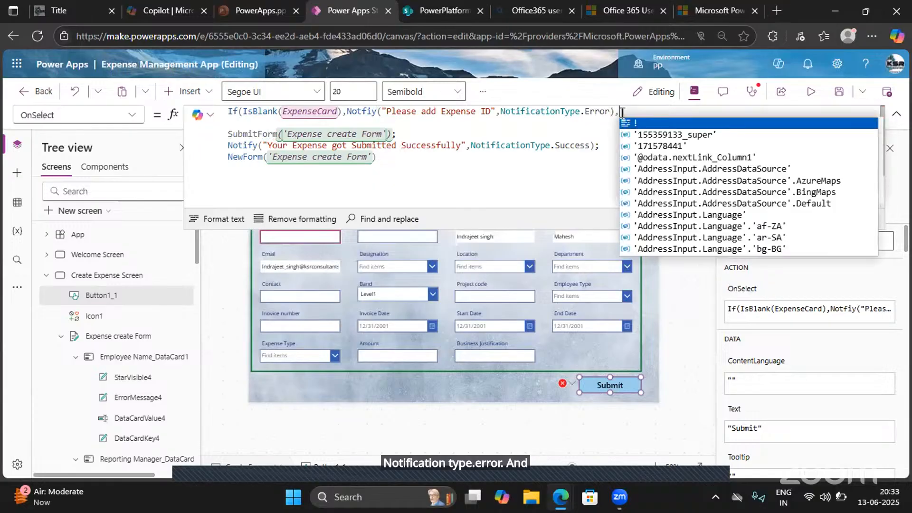
click(382, 158)
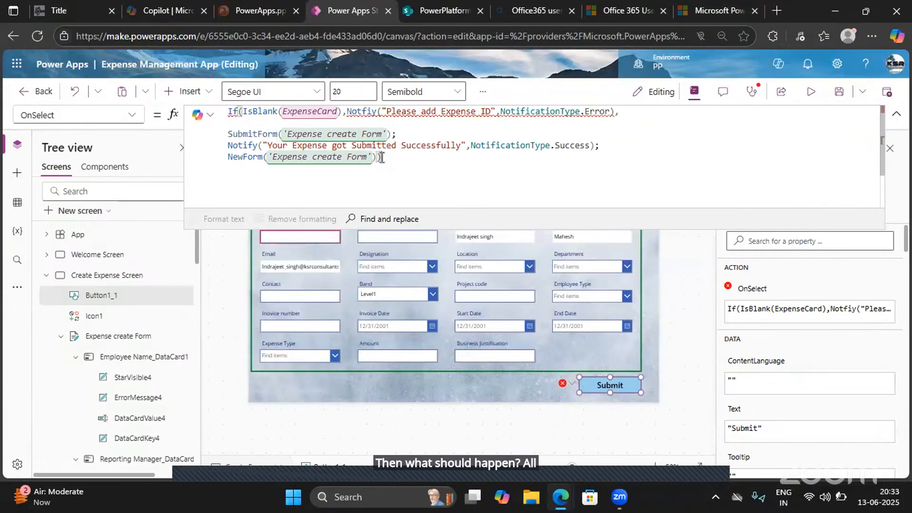
- Correct the misspelled function name in the If statement's true branch to Notify, keeping a single opening parenthesis
double_click(366, 111)
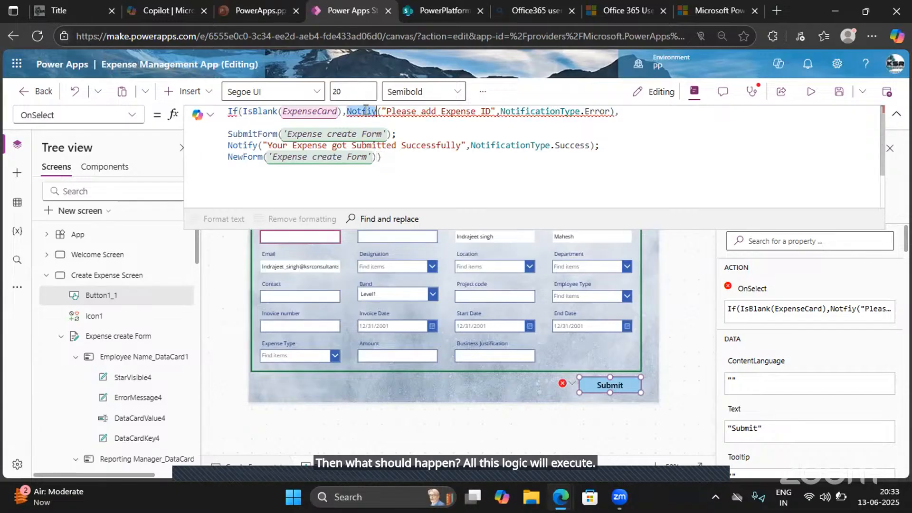
text(Nor)
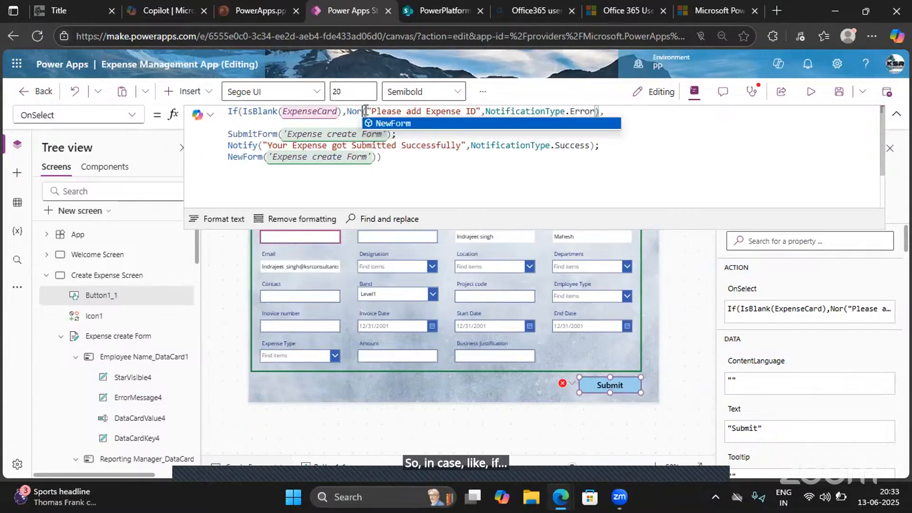
key(BackSpace)
text(tify)
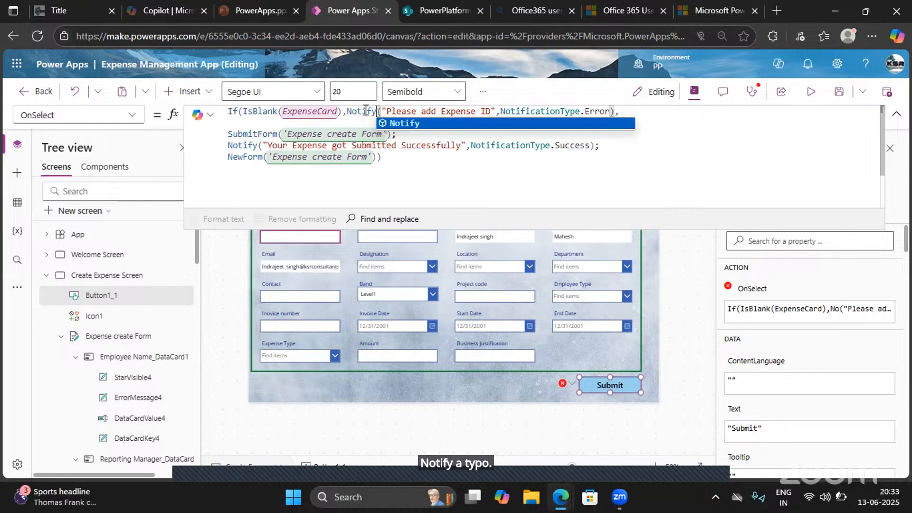
click(402, 123)
key(BackSpace)
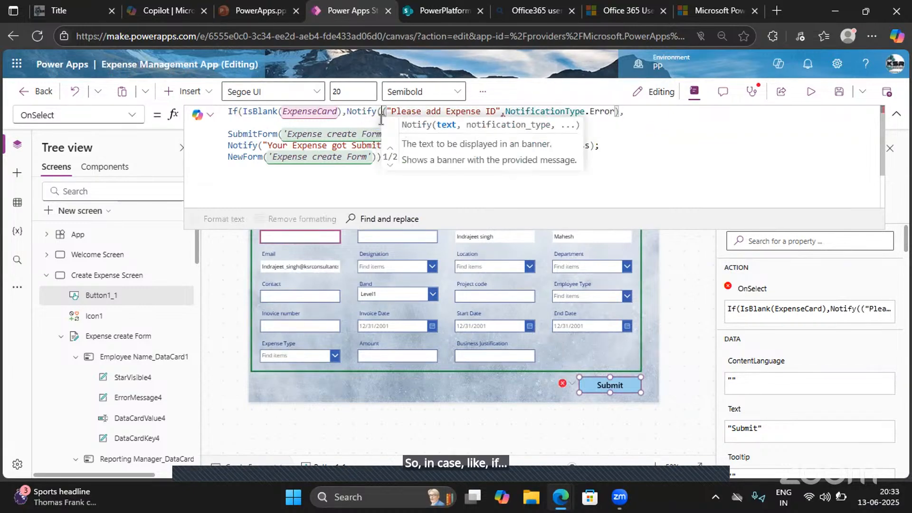
click(323, 164)
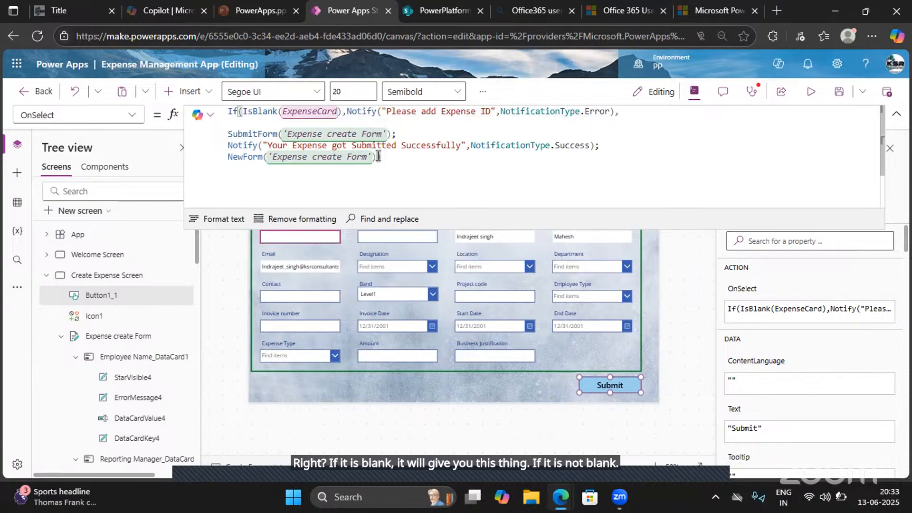
- Auto-format the Submit button's OnSelect formula and collapse the formula editor
drag(375, 156, 234, 126)
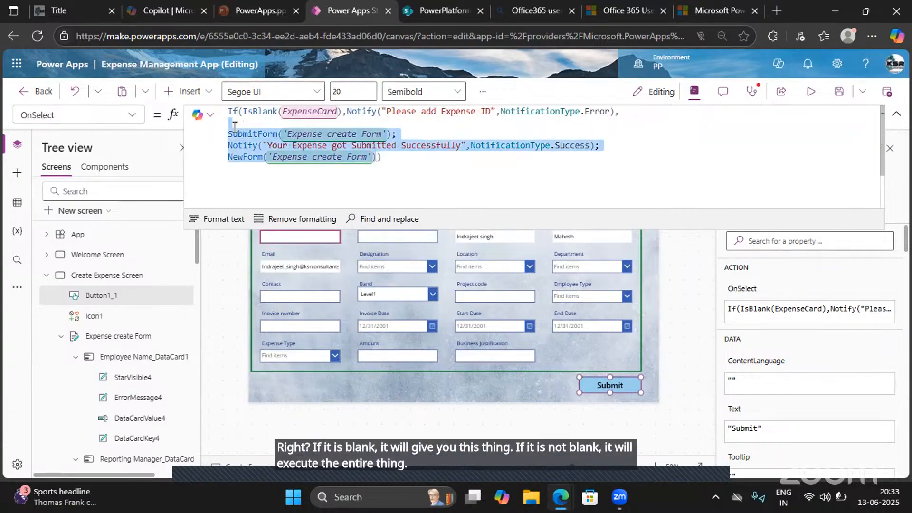
click(211, 221)
scroll(316, 171, down, 3)
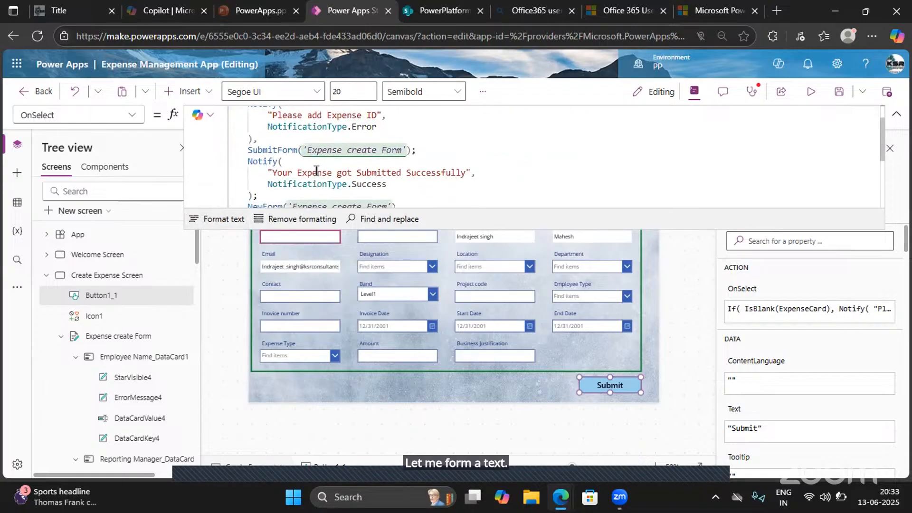
click(898, 118)
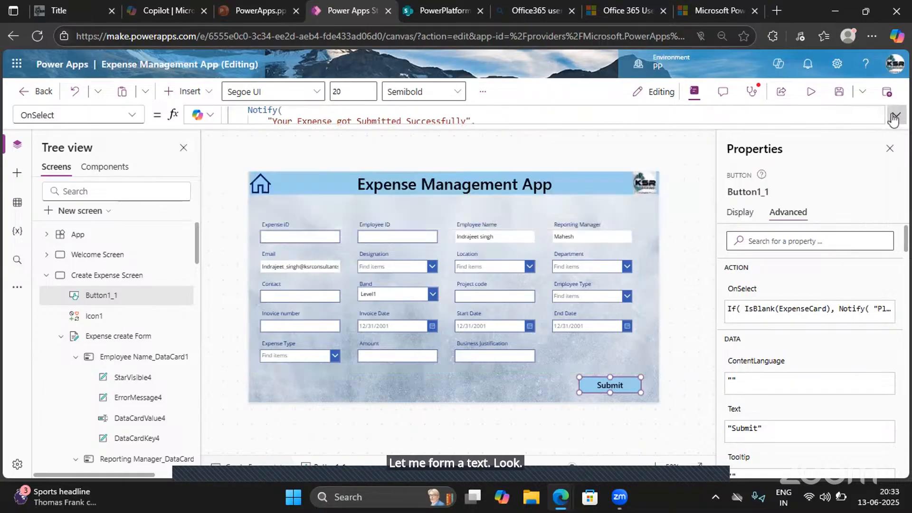
- Preview the app, submit the form with Expense ID empty, dismiss the notification and close the preview
key(F5)
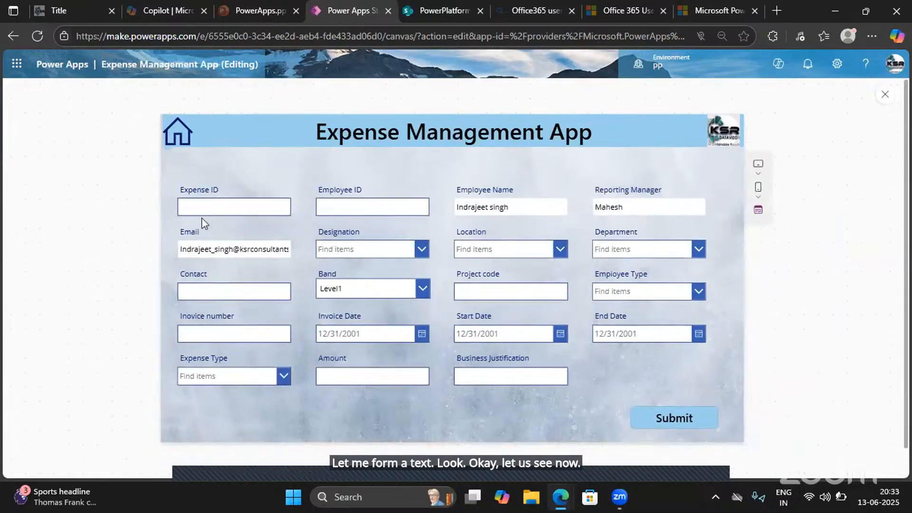
click(667, 418)
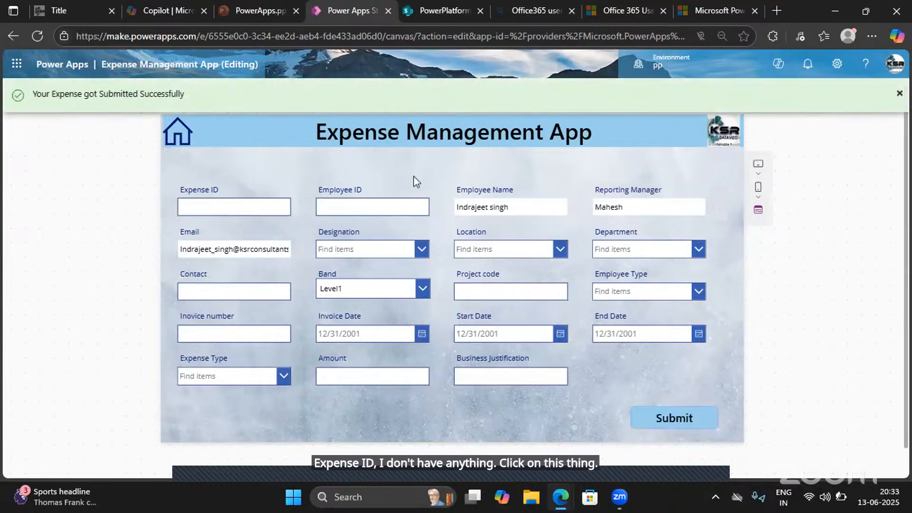
click(900, 94)
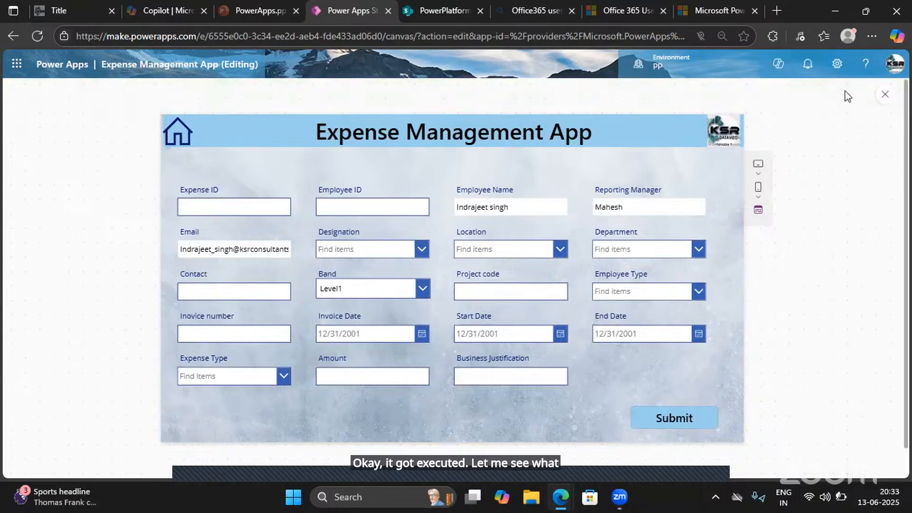
key(Escape)
- Check the Expense ID text input's name against the Submit button's formula and evaluate IsBlank(ExpenseCard)
click(278, 238)
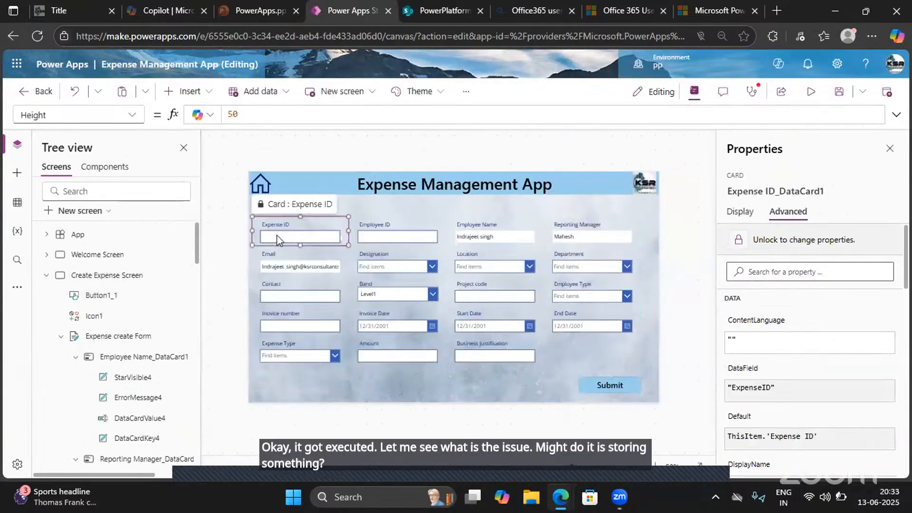
click(278, 237)
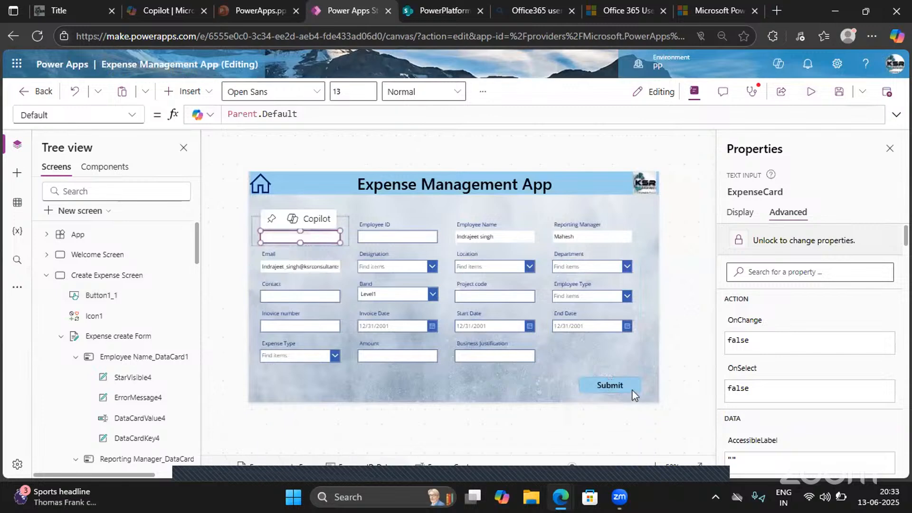
click(618, 386)
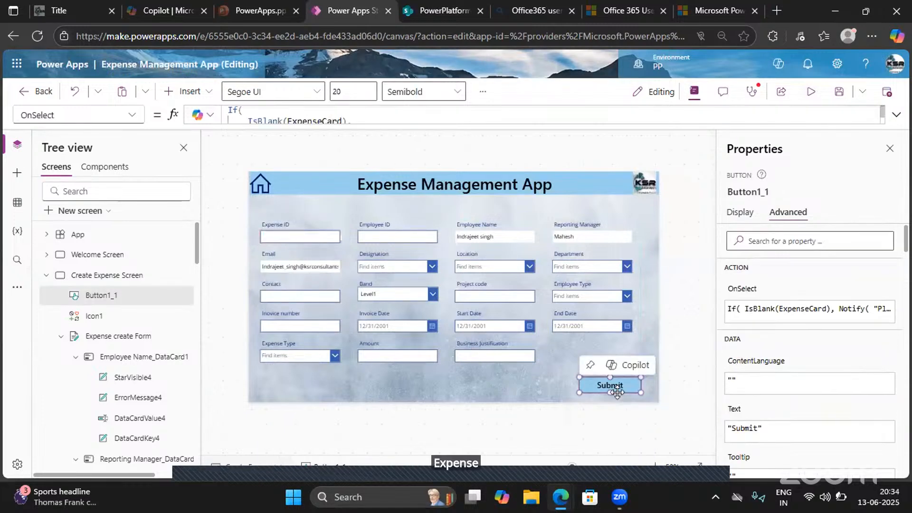
click(896, 114)
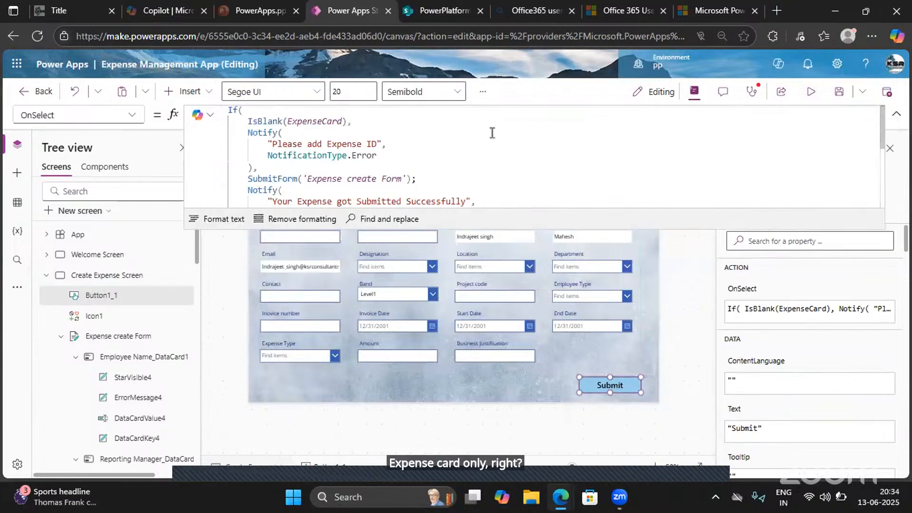
click(317, 122)
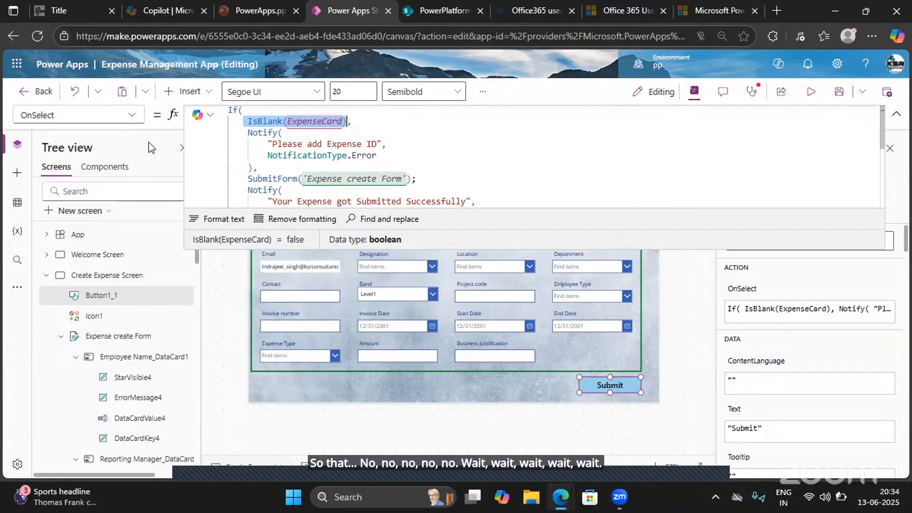
click(897, 119)
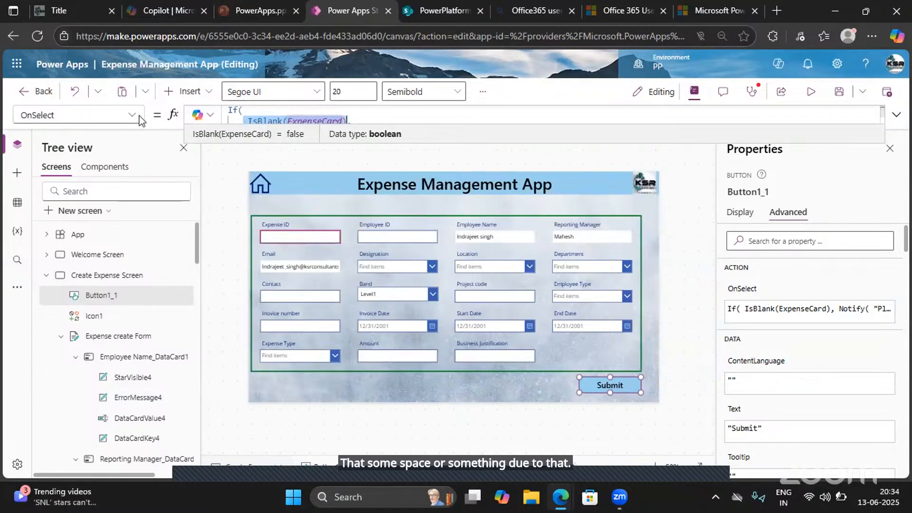
- Unlock the Expense ID text input's properties and evaluate its Default formula
click(125, 116)
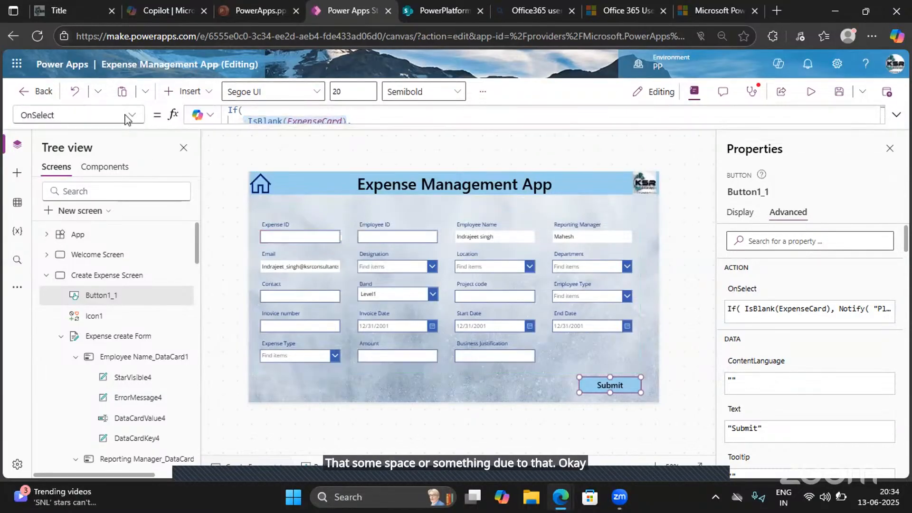
click(307, 240)
click(306, 238)
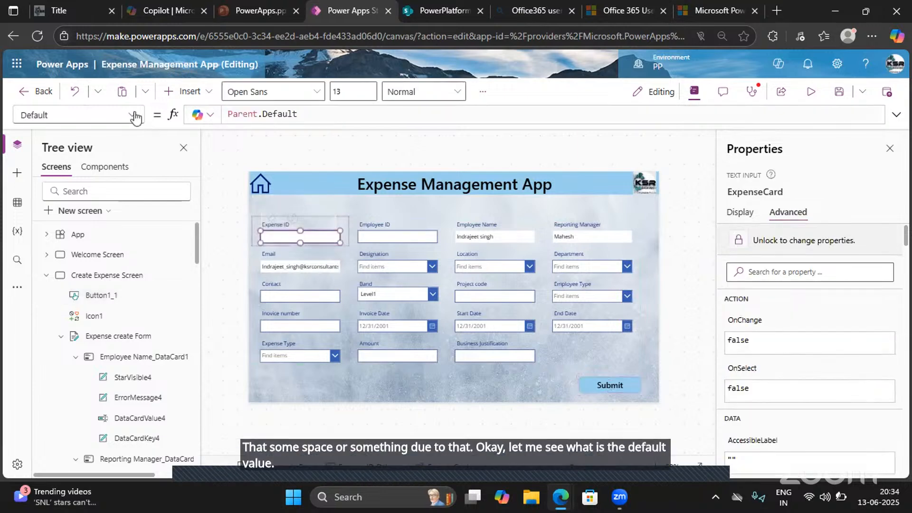
triple_click(222, 116)
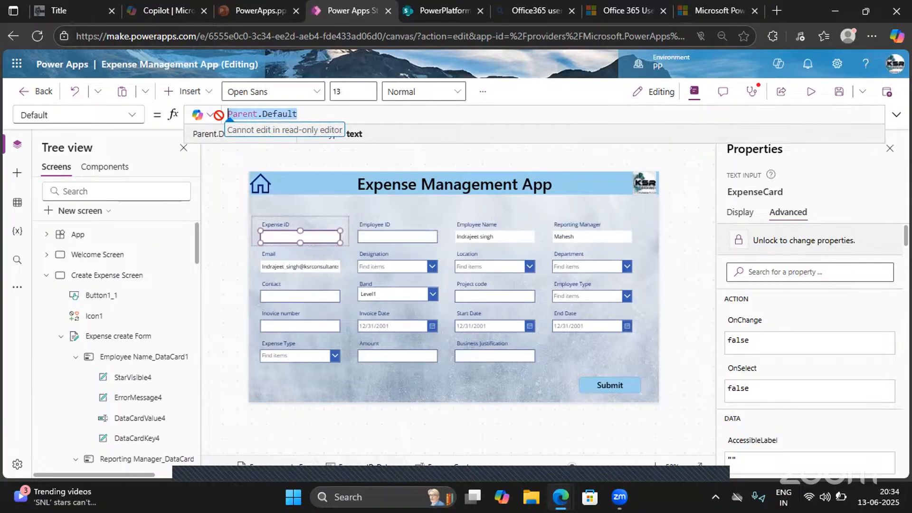
click(769, 243)
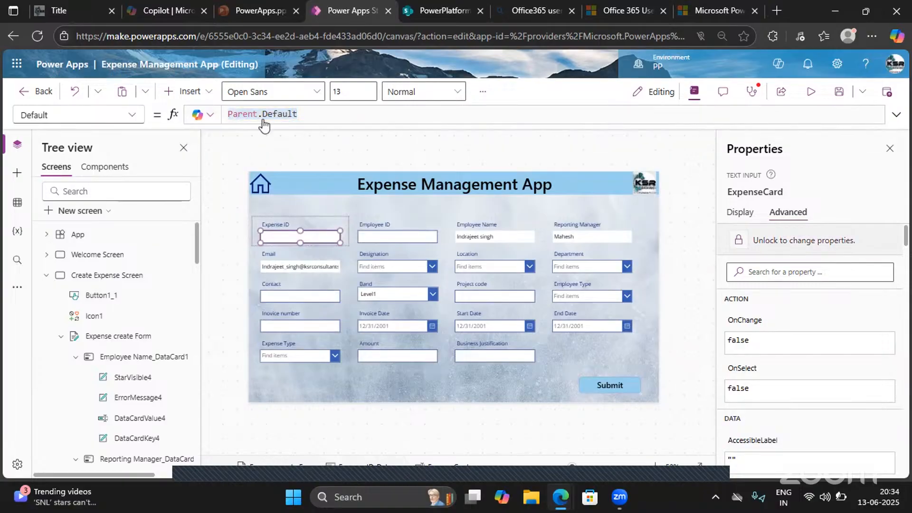
double_click(315, 114)
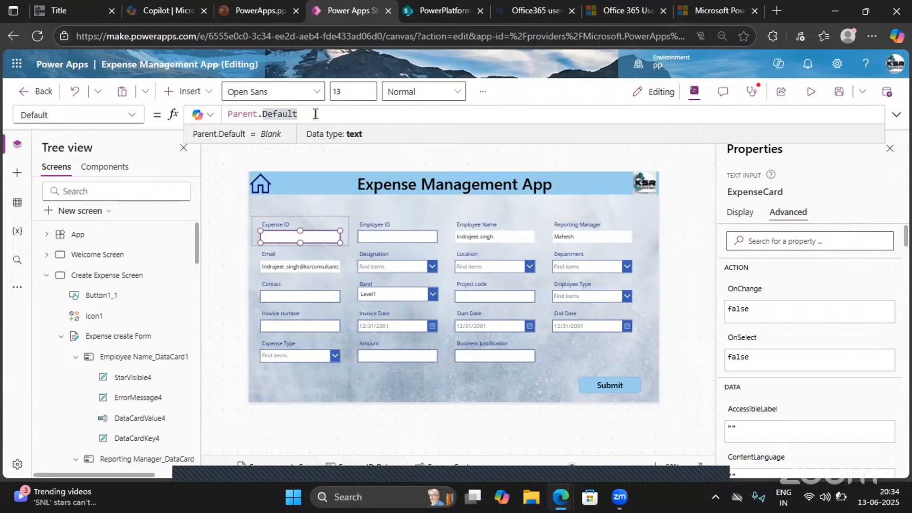
- Set the Default formula of the Expense ID text input to Blank()
key(ctrl+a)
text(blank)
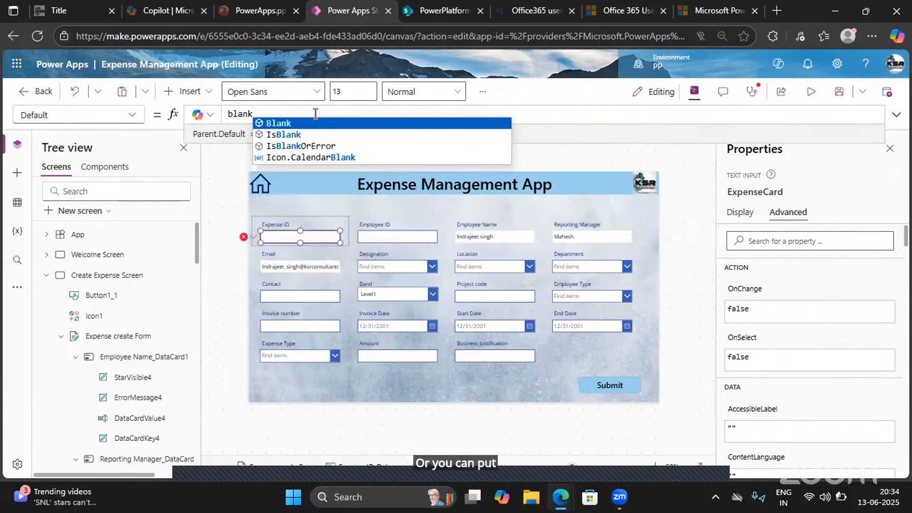
key(Tab)
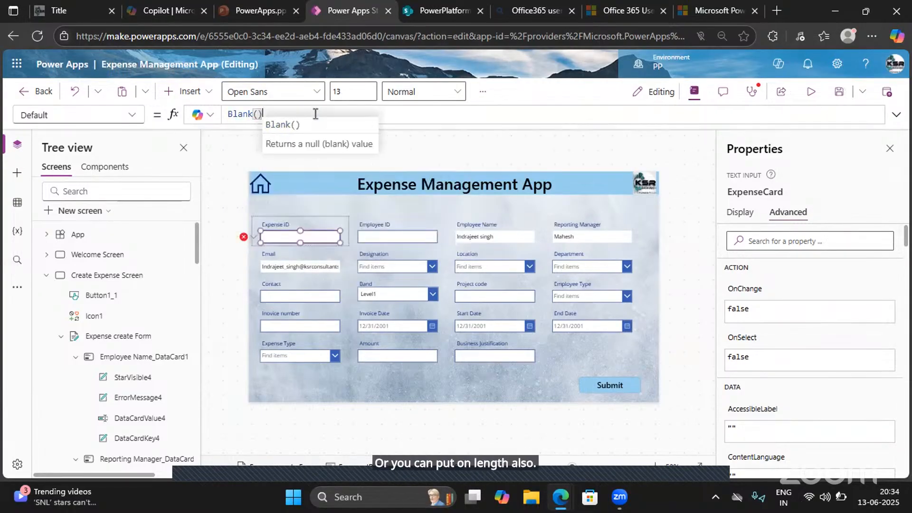
text())
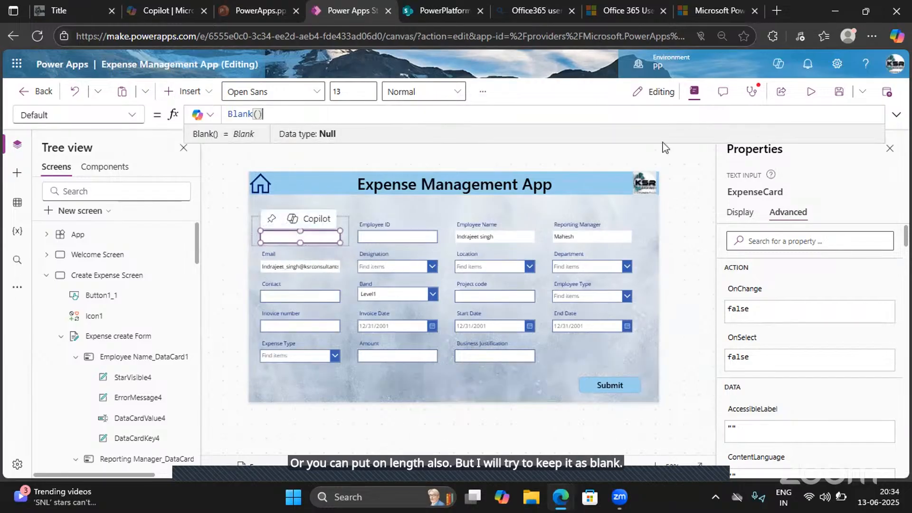
- Expand the Submit button's OnSelect formula and evaluate its IsBlank(ExpenseCard) condition
click(608, 383)
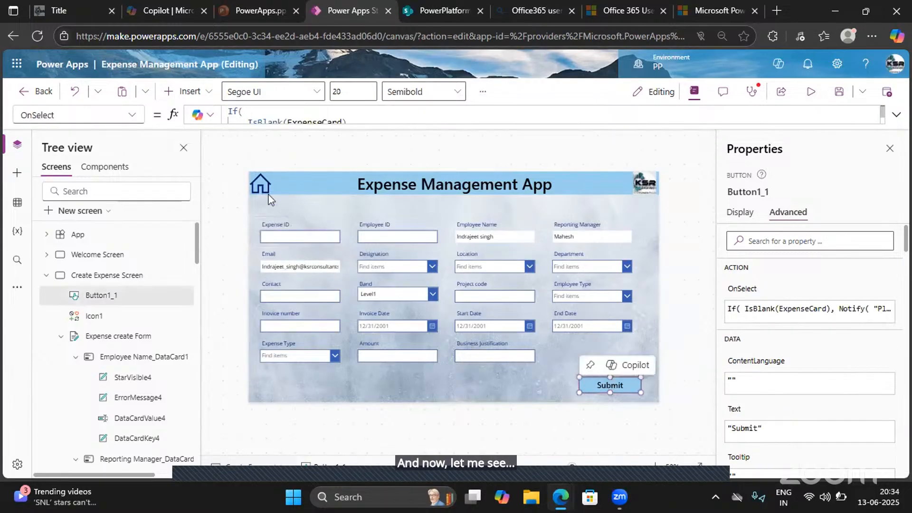
click(896, 113)
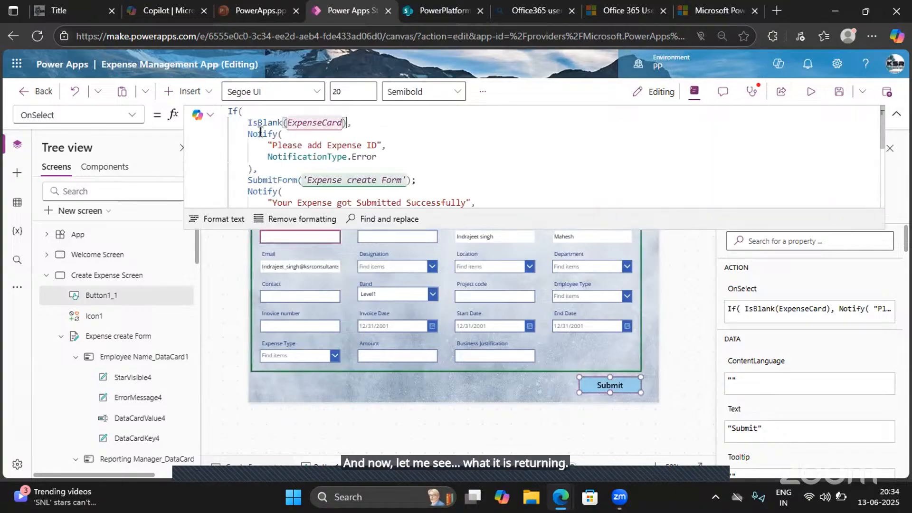
drag(347, 124, 244, 123)
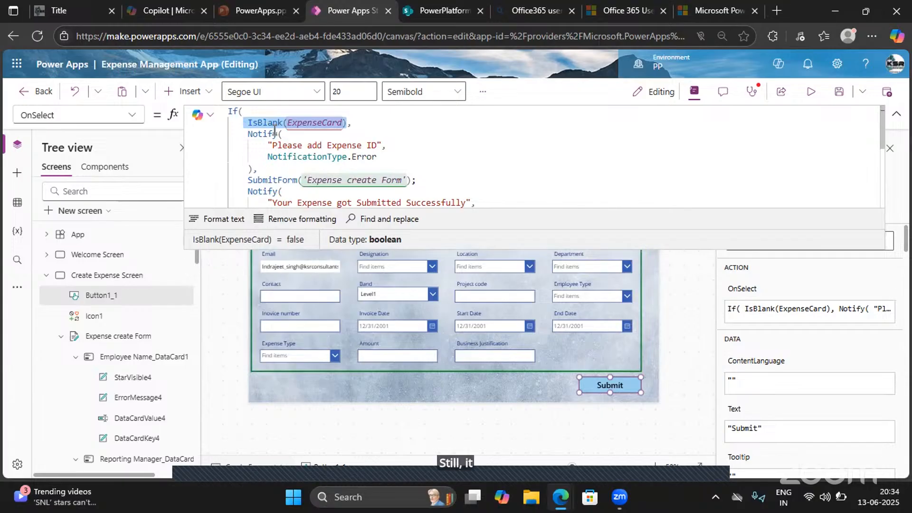
click(256, 125)
double_click(256, 125)
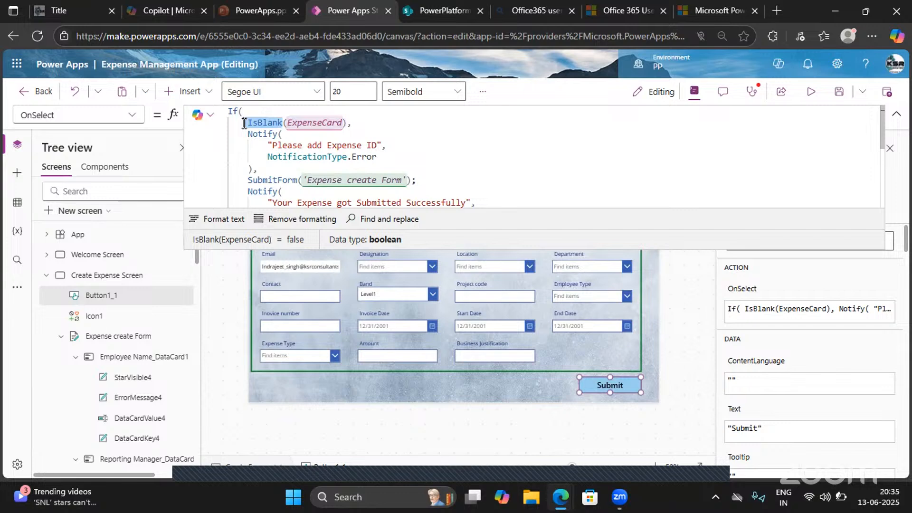
- Change the Submit button's blank check to IsBlank(ExpenseCard.Text) and evaluate the condition
click(343, 123)
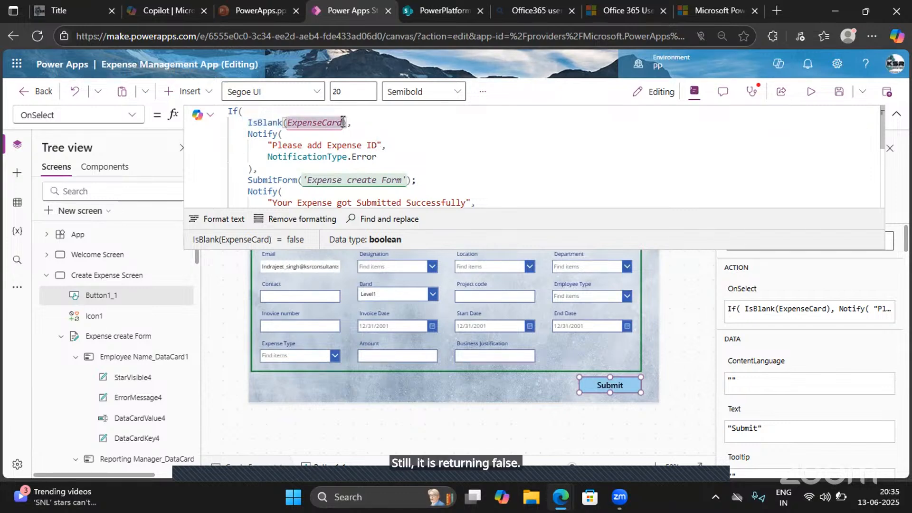
text(.)
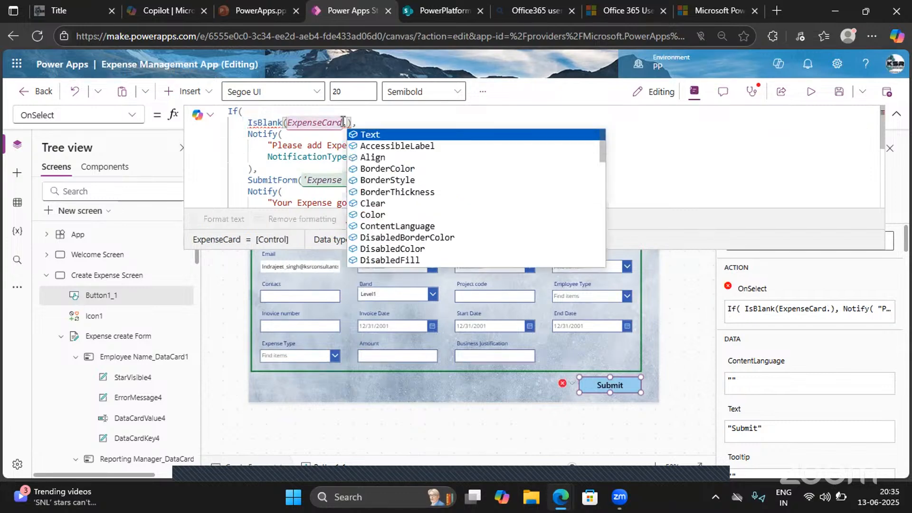
key(Tab)
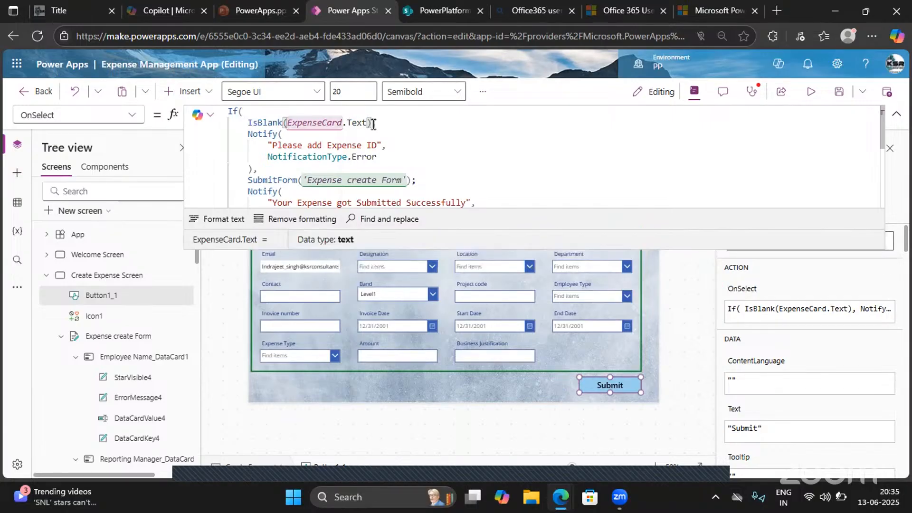
drag(374, 124, 249, 122)
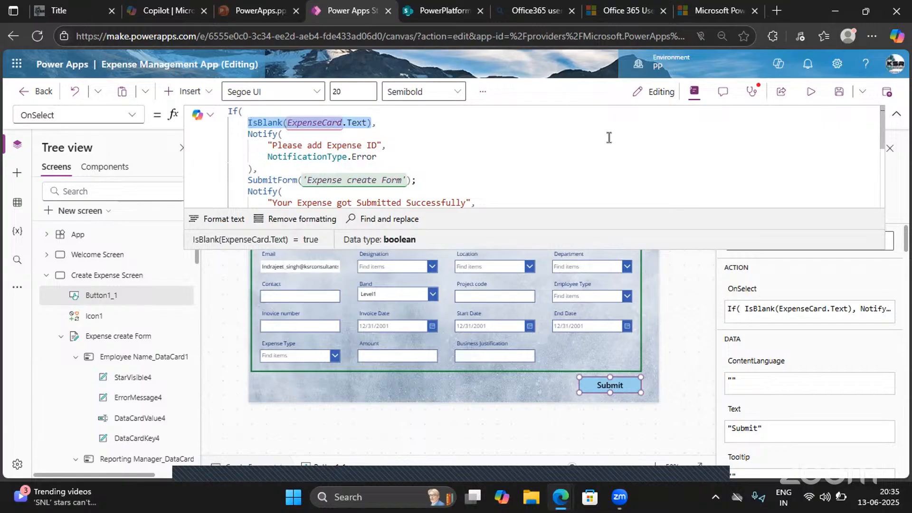
- Preview the app, submit the form with Expense ID empty and close the preview
click(811, 92)
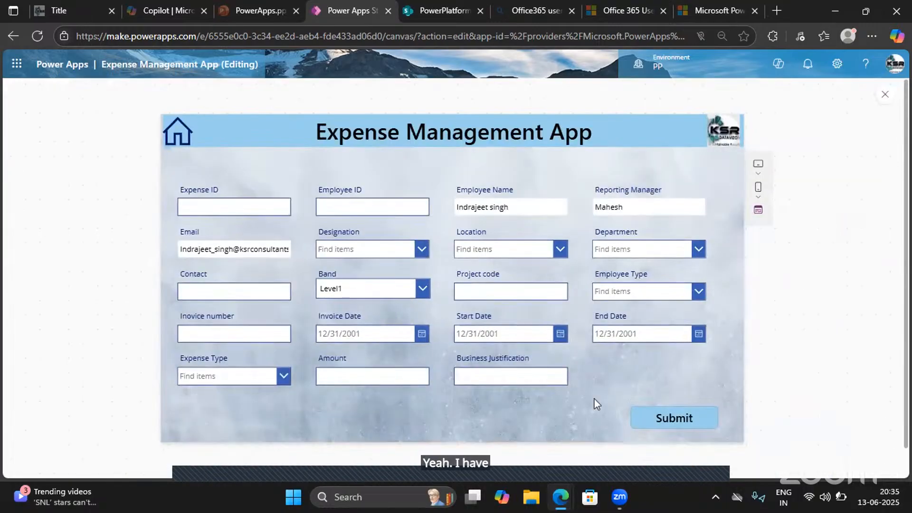
click(658, 425)
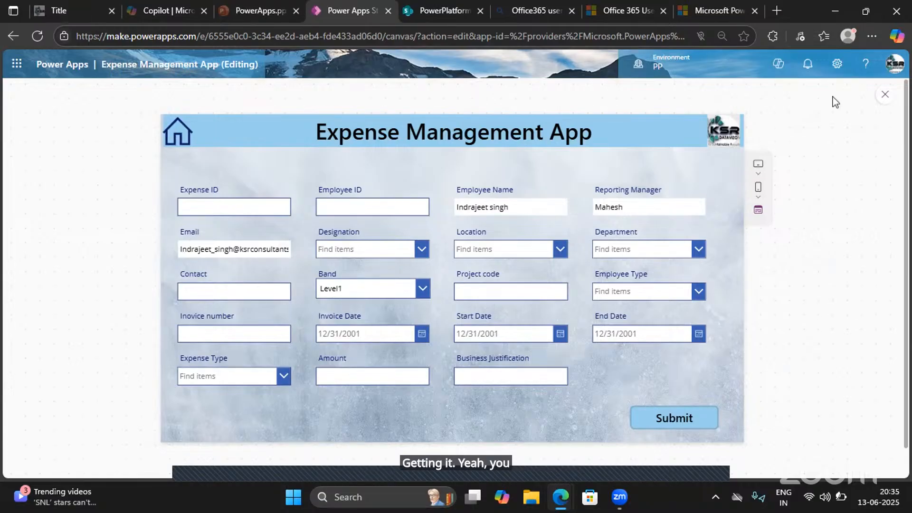
click(885, 95)
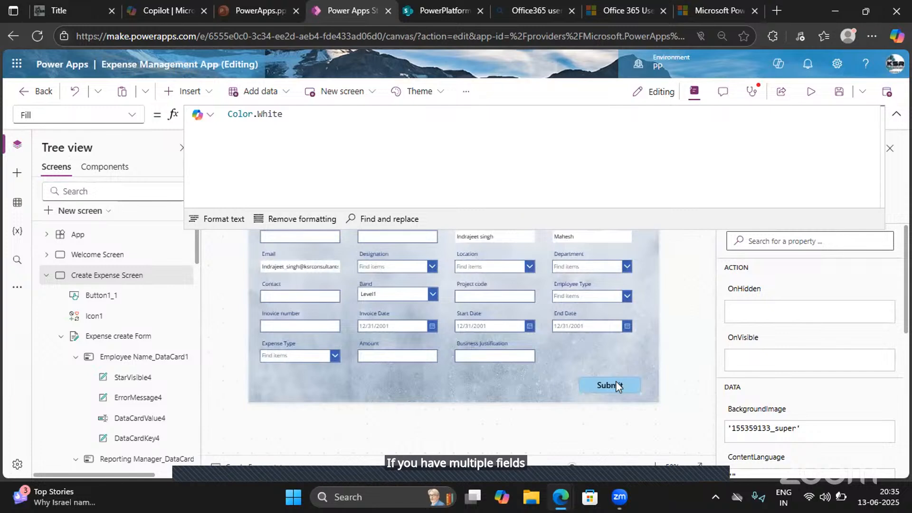
click(600, 382)
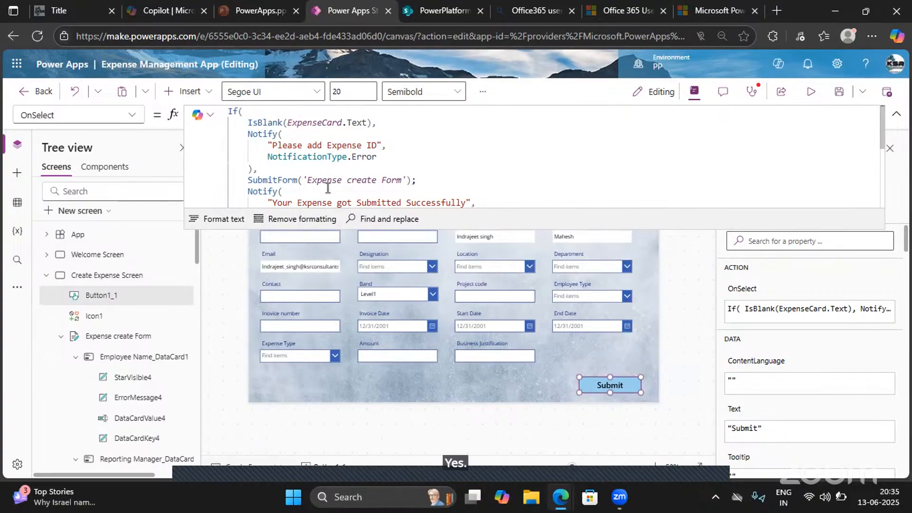
click(374, 122)
text(&&)
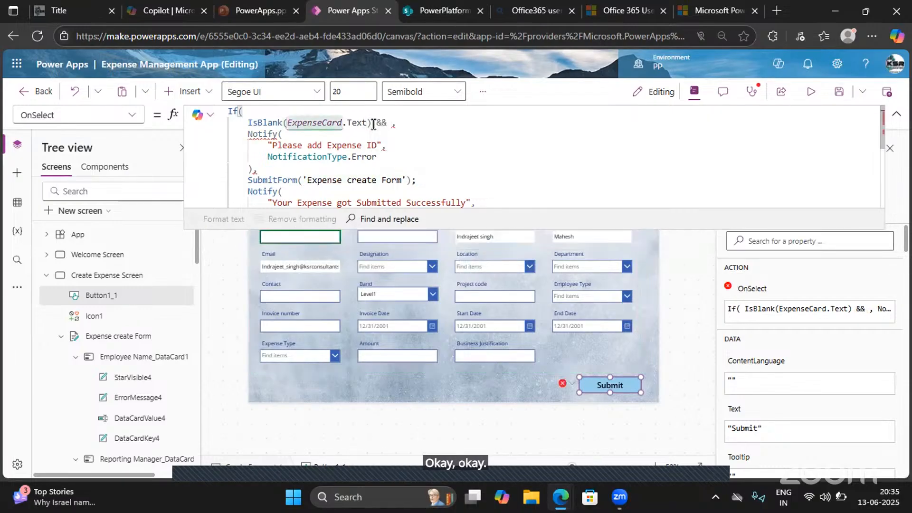
key(BackSpace)
key(BackSpace)
key(BackSpace)
key(BackSpace)
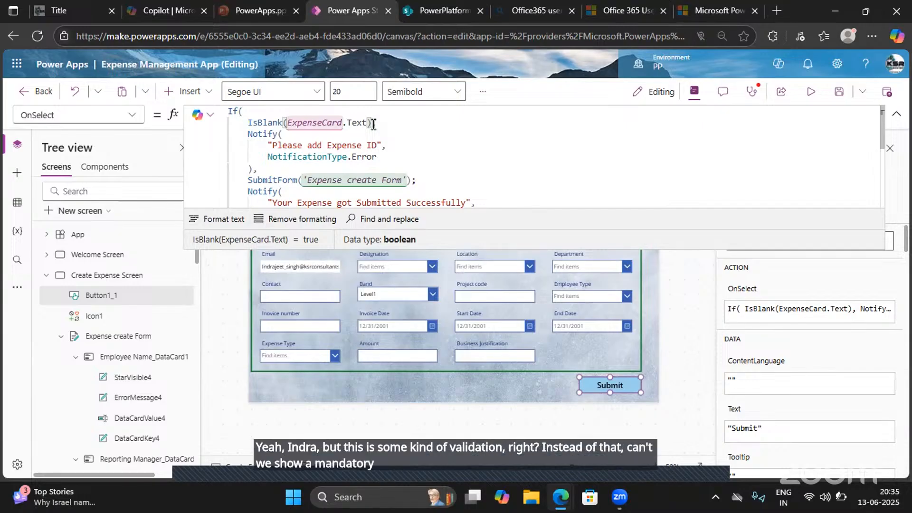
click(896, 113)
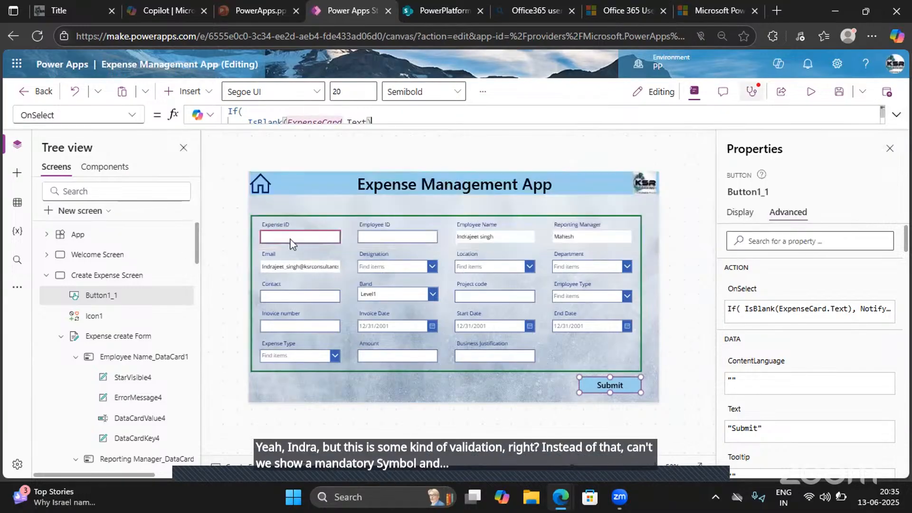
- Search the insertable controls for "icon" and look through the icons for a mandatory-field symbol
click(186, 91)
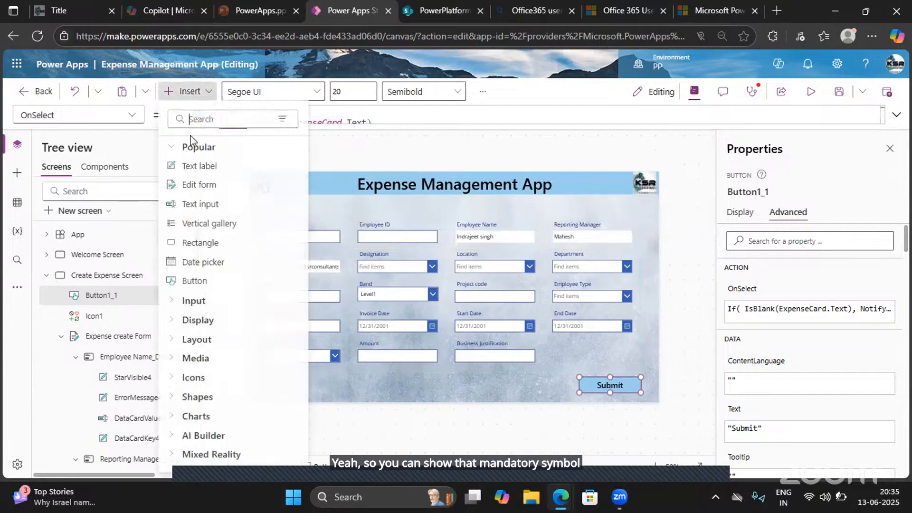
click(195, 124)
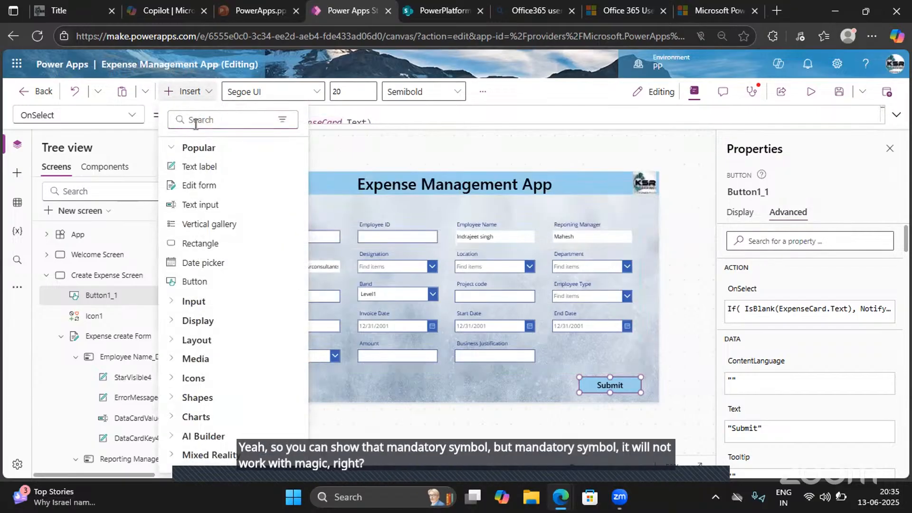
text(icon)
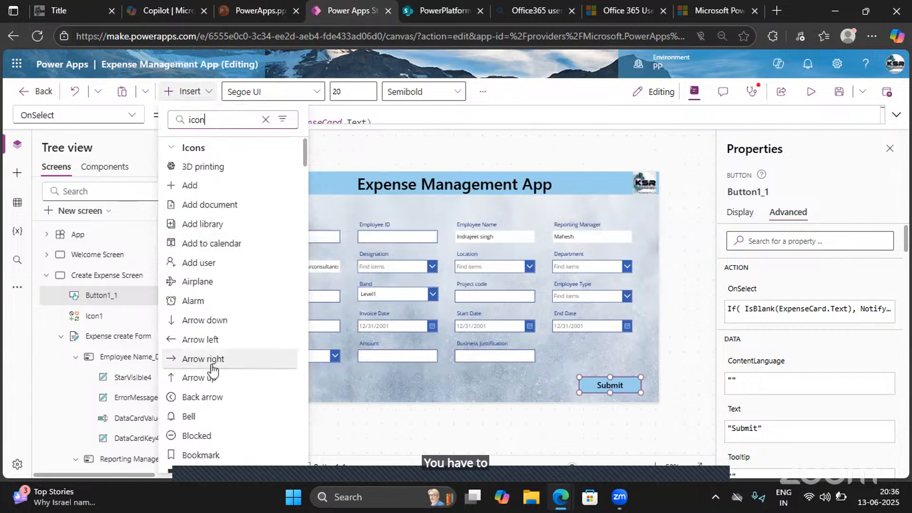
scroll(214, 366, down, 9)
scroll(214, 369, down, 15)
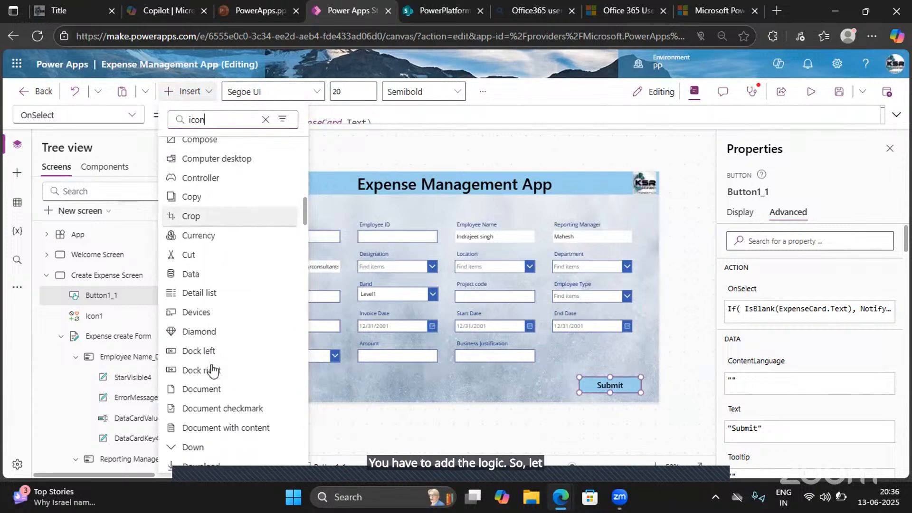
scroll(212, 370, down, 14)
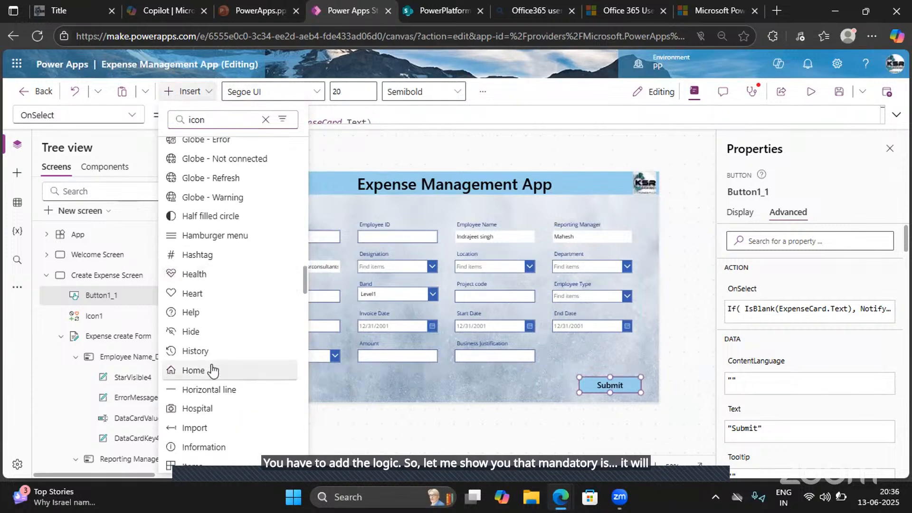
scroll(212, 370, down, 13)
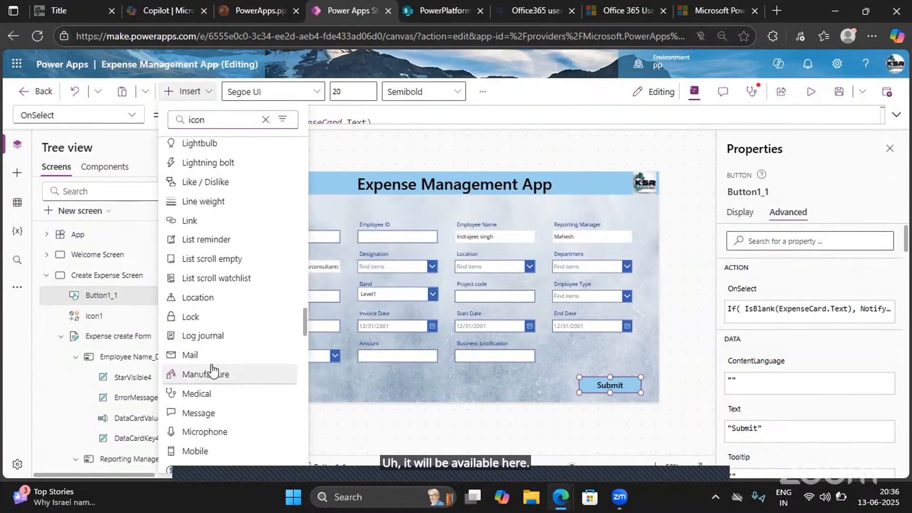
scroll(212, 371, down, 5)
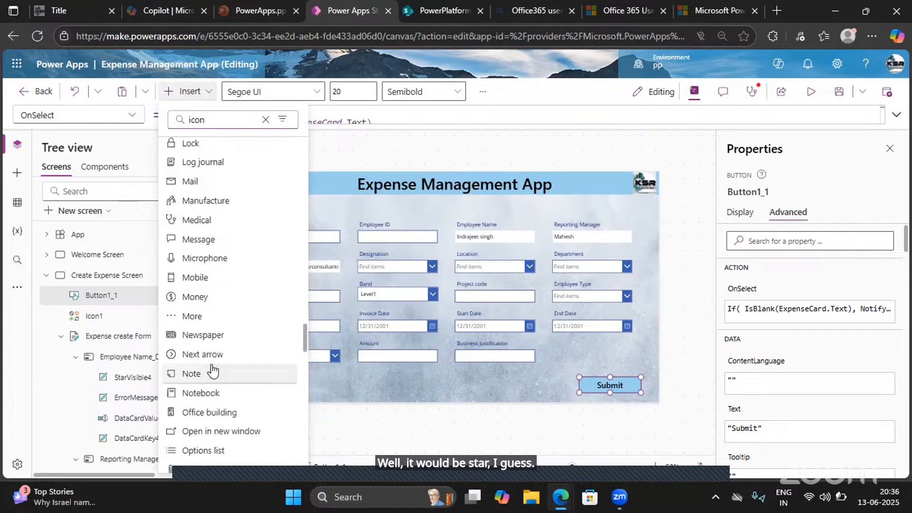
scroll(212, 370, down, 15)
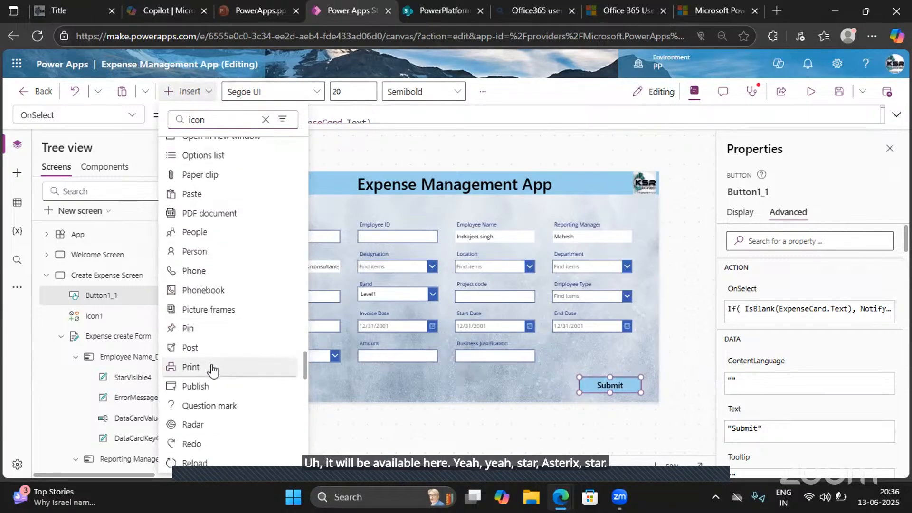
scroll(213, 370, down, 9)
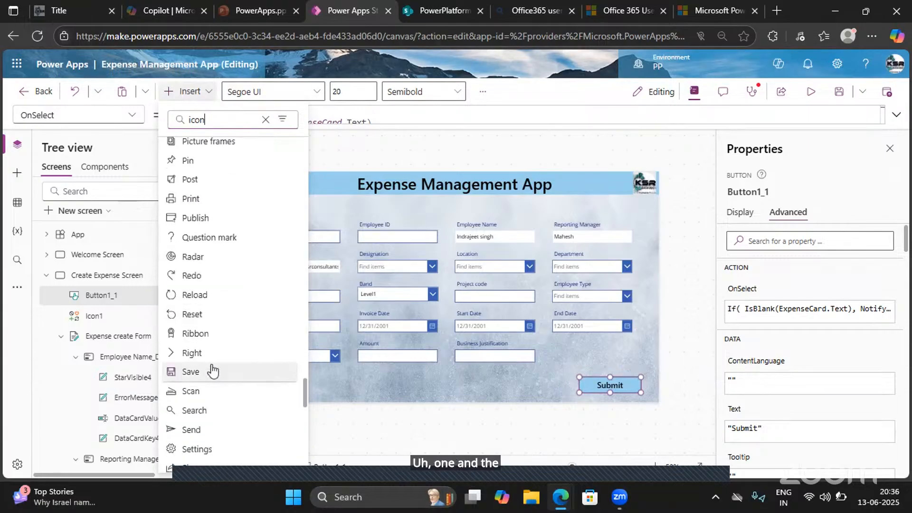
- Try a 5-point star shape, shrunk and placed beside the Expense ID label, as a mandatory marker, and delete it
key(BackSpace)
key(BackSpace)
key(BackSpace)
key(BackSpace)
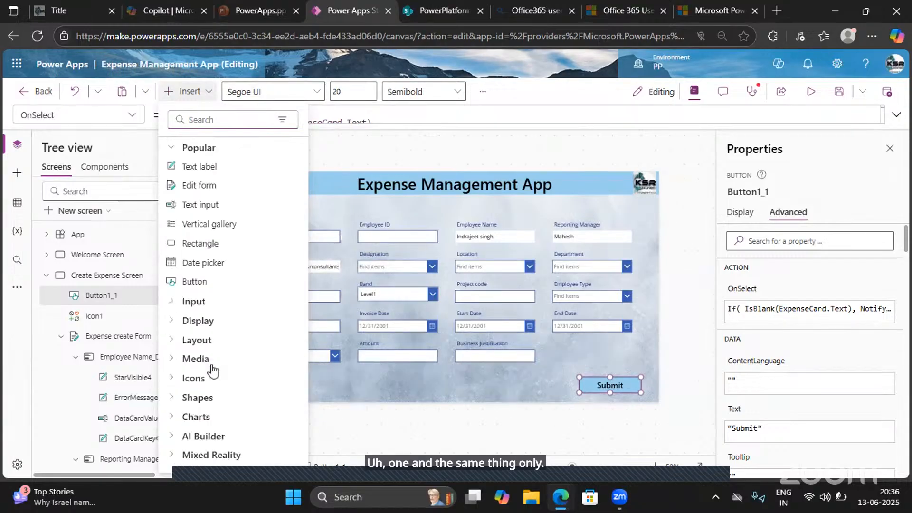
text(star)
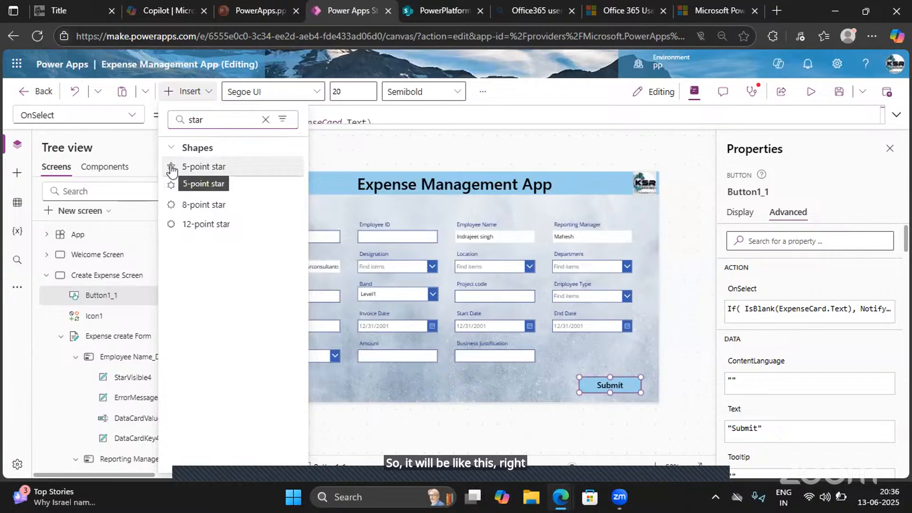
key(Escape)
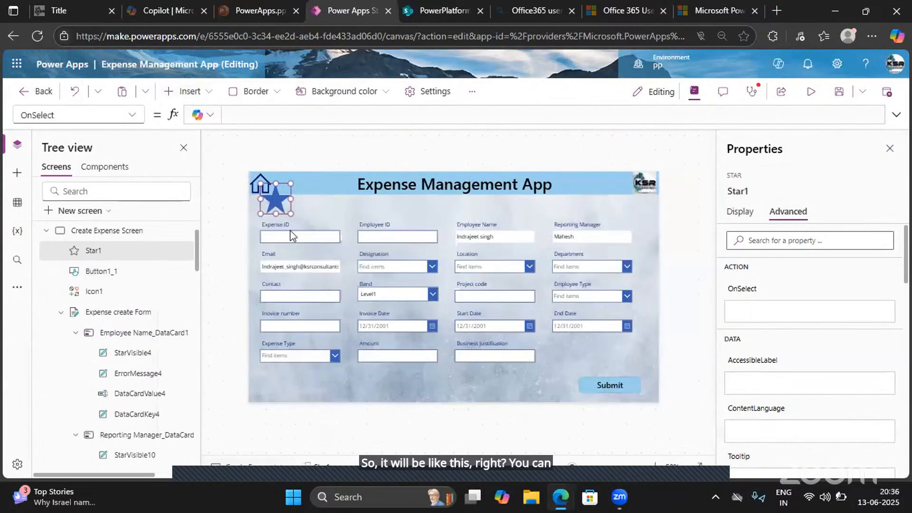
drag(273, 194, 307, 227)
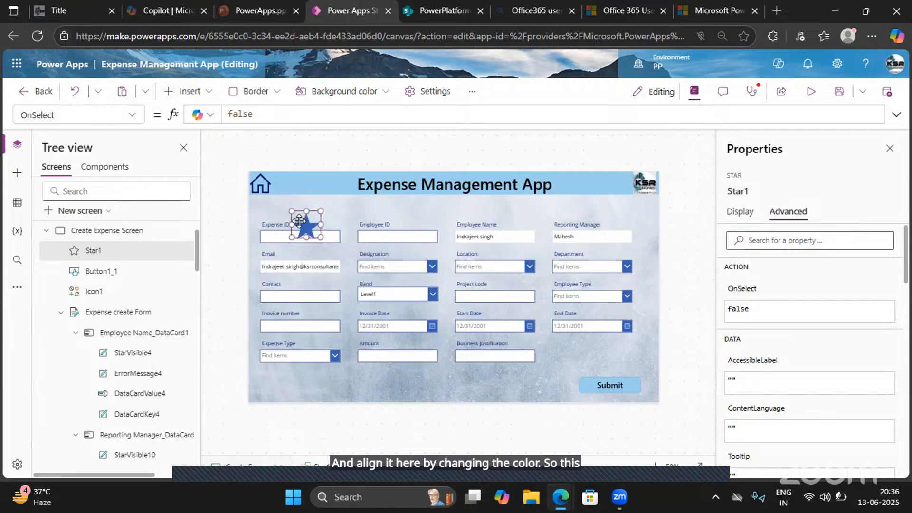
mouse_move(300, 222)
mouse_down()
mouse_move(307, 218)
mouse_move(300, 226)
mouse_up()
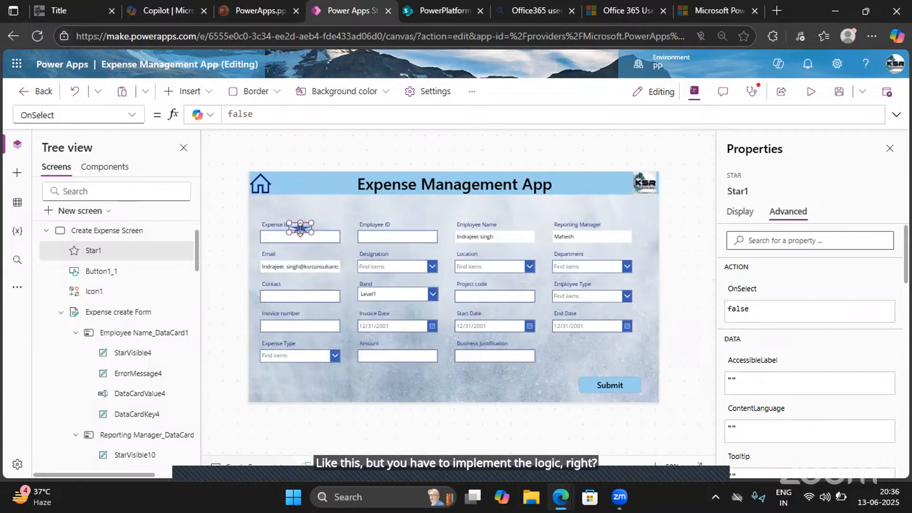
key(Delete)
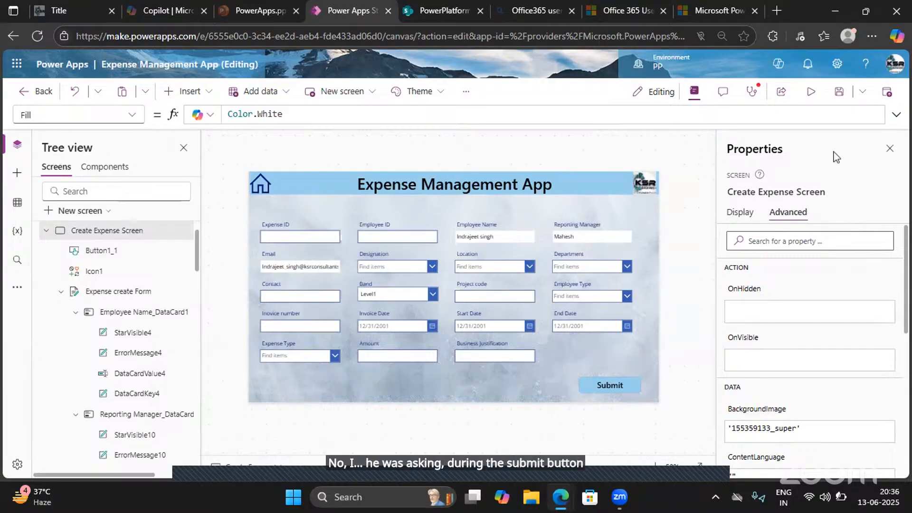
- Save the app and preview the Create Expense Screen
click(837, 98)
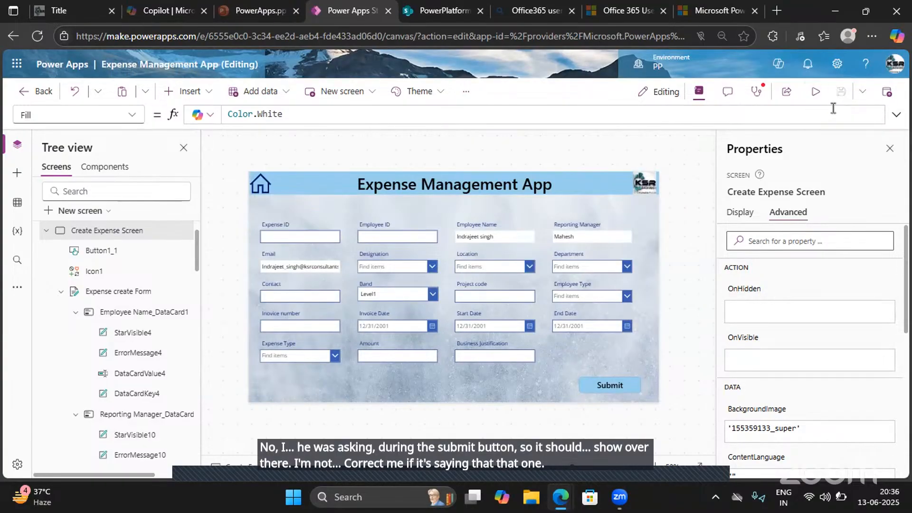
click(816, 92)
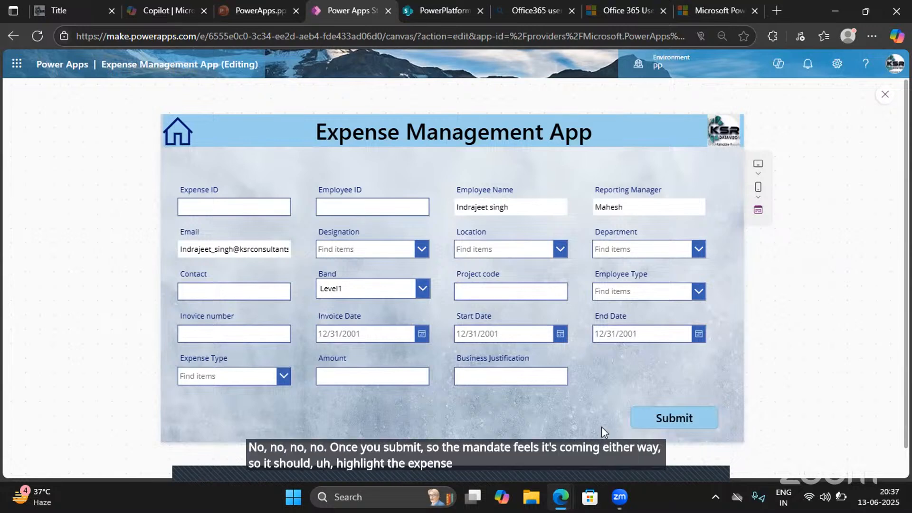
- Close the app preview and bring up the Fill formula of the Expense ID text input
click(886, 94)
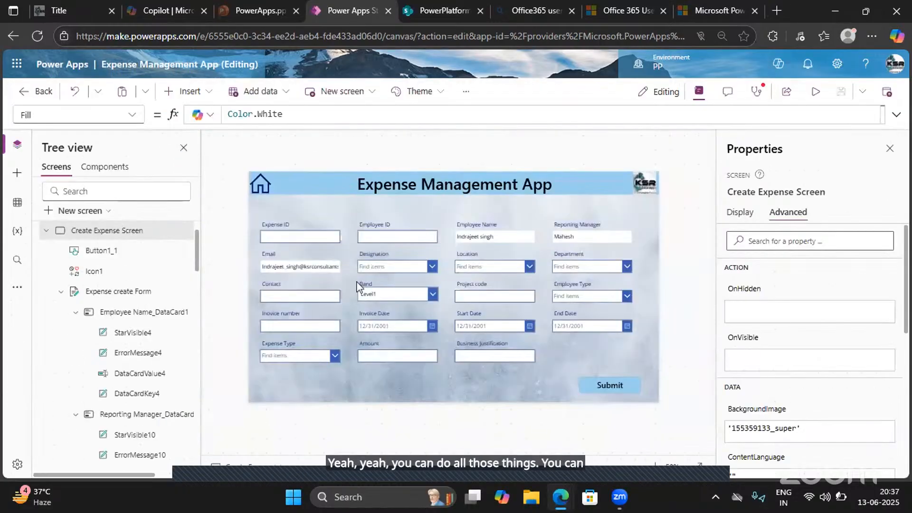
click(274, 245)
click(272, 243)
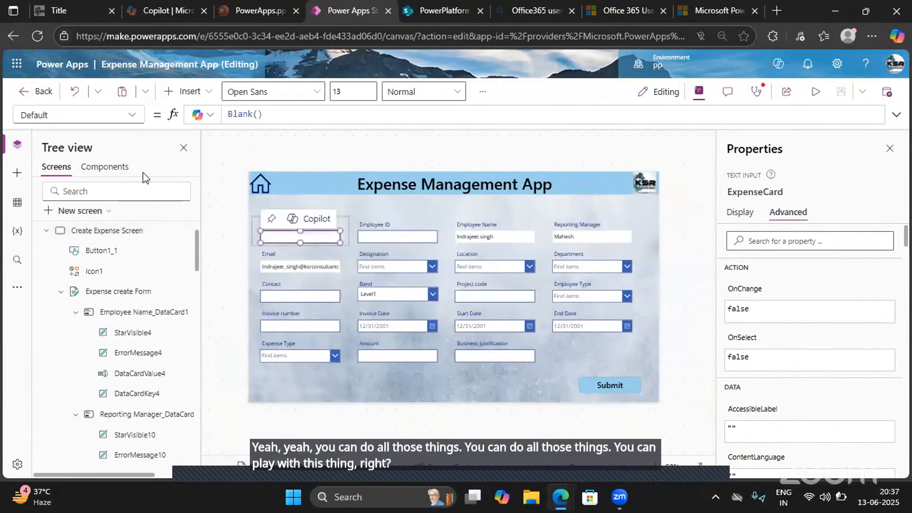
click(122, 123)
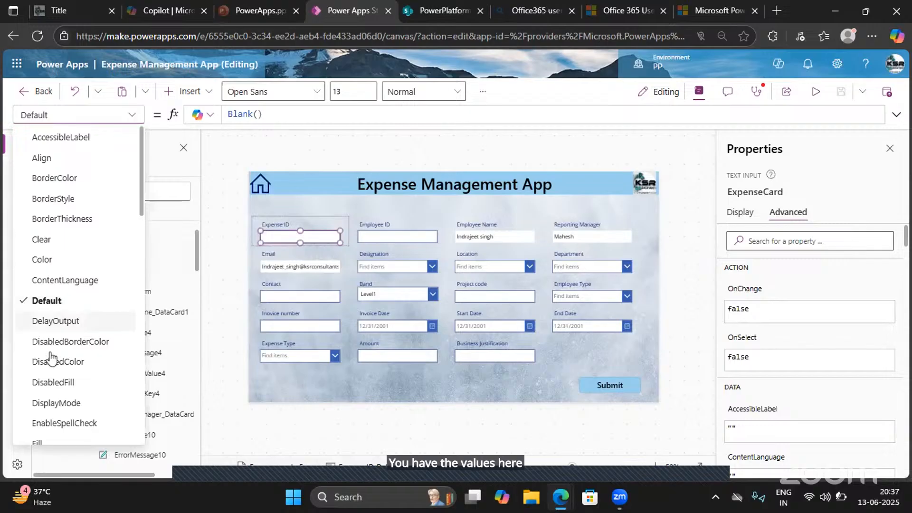
scroll(41, 328, down, 2)
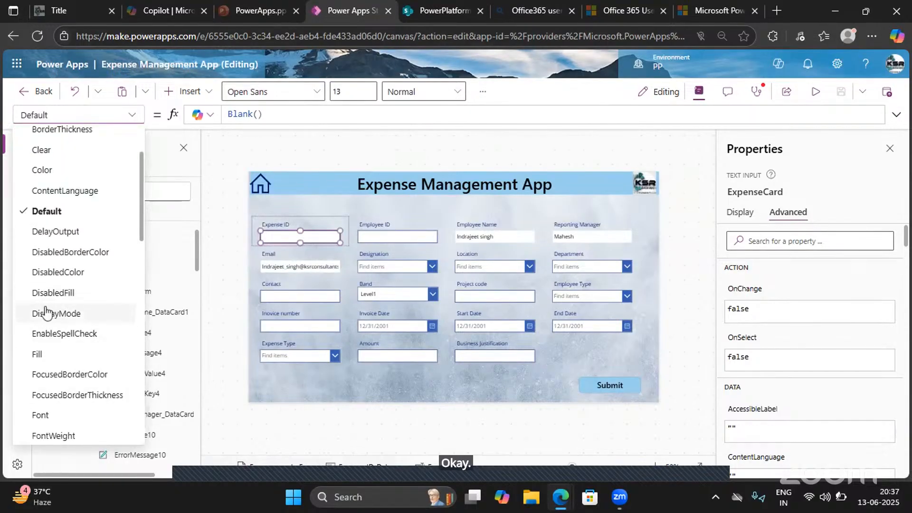
scroll(44, 354, down, 1)
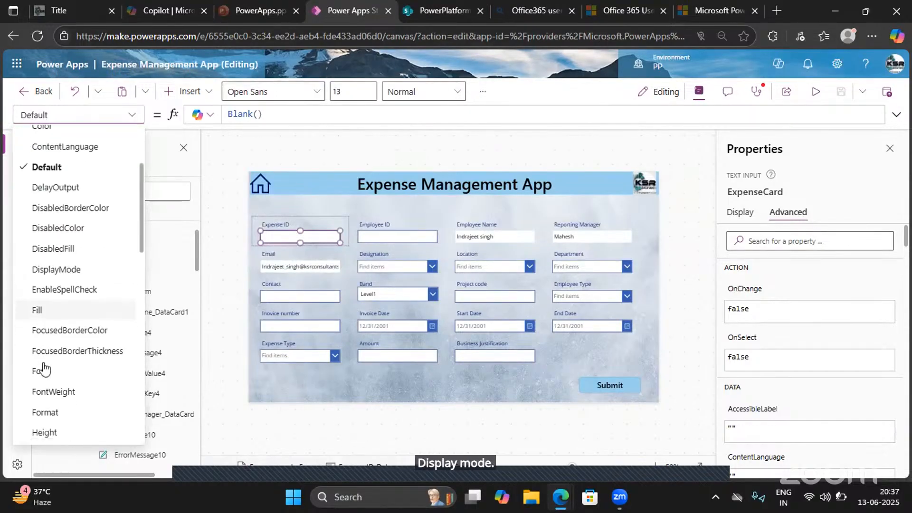
click(44, 306)
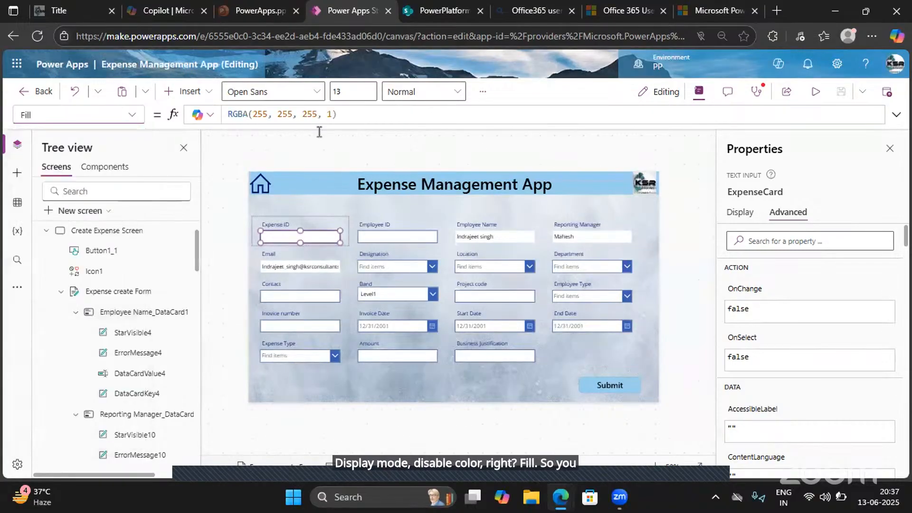
- Try to put an If condition in front of the RGBA colour in the Expense ID input's Fill formula
drag(347, 114, 221, 114)
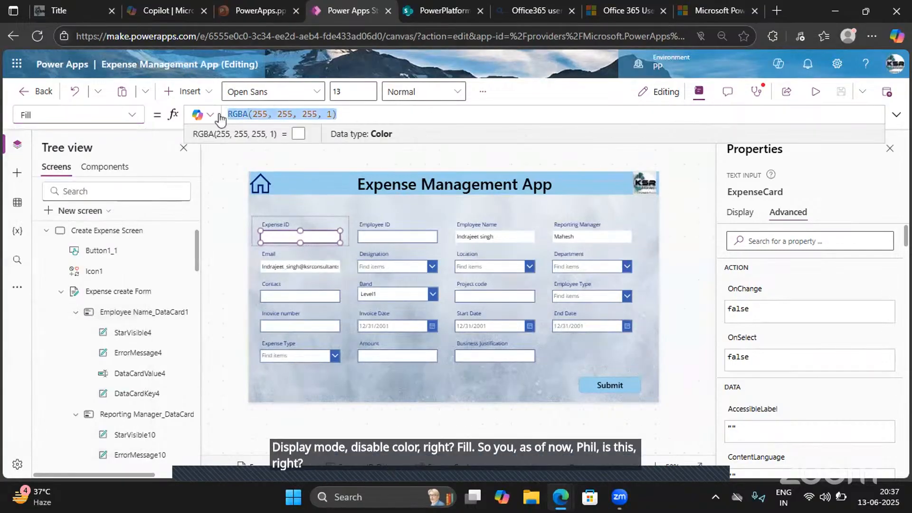
click(221, 118)
text(if)
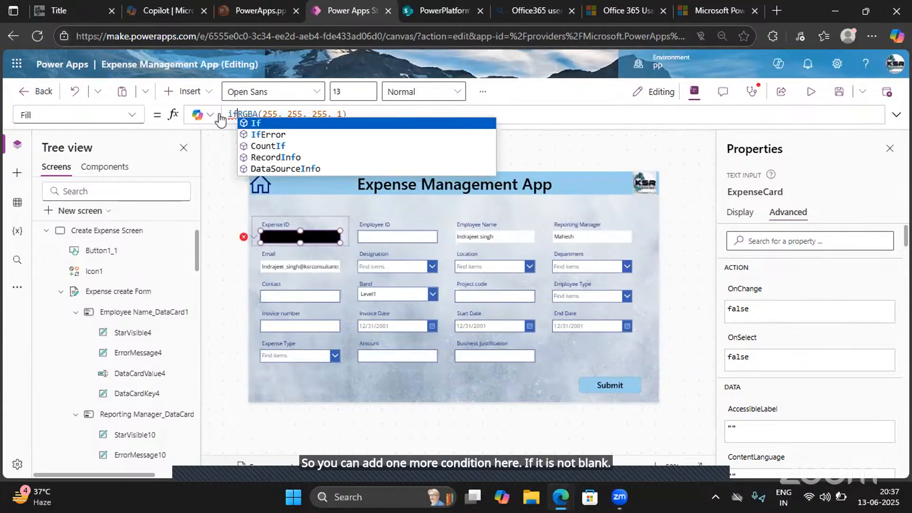
key(BackSpace)
key(BackSpace)
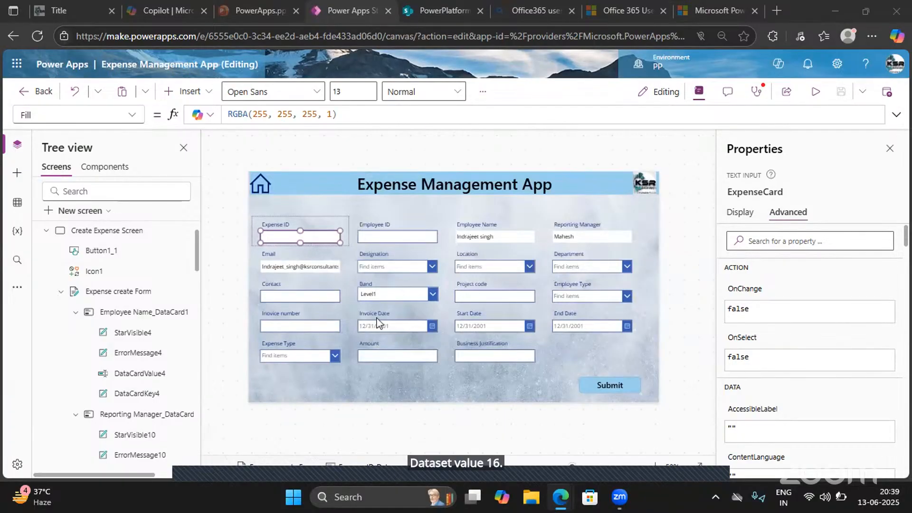
- Try a person's name as the control name of the Contact field's text input
click(331, 298)
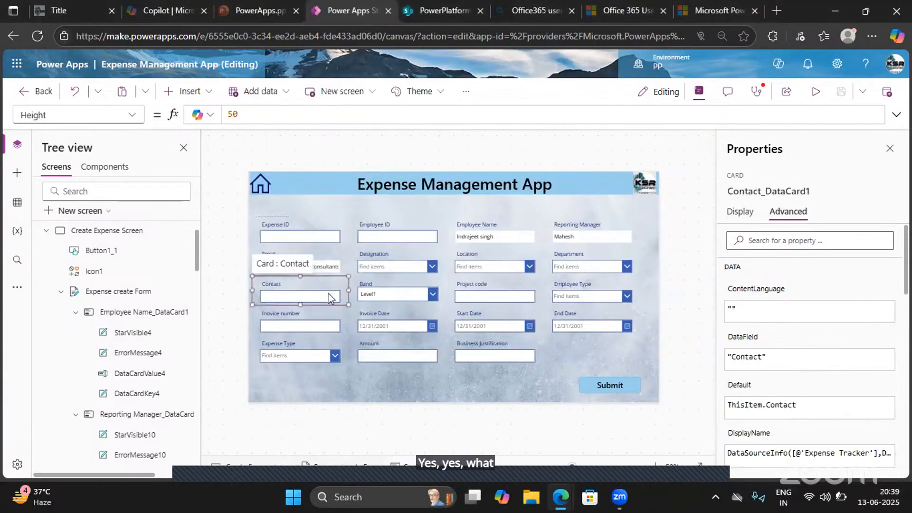
click(332, 298)
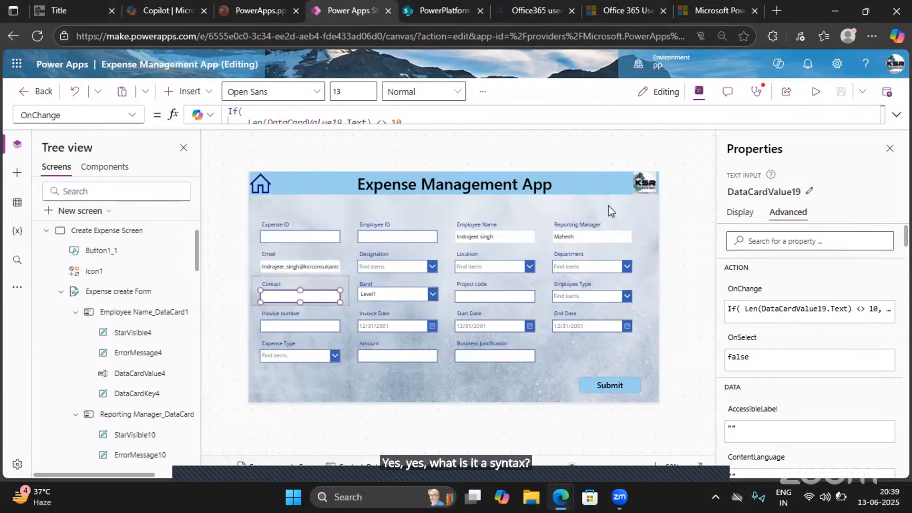
click(810, 189)
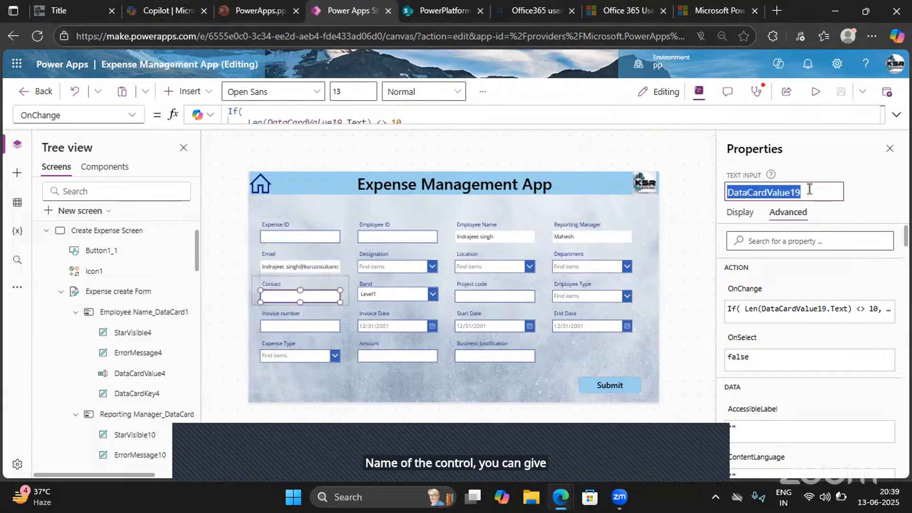
text(Mudass)
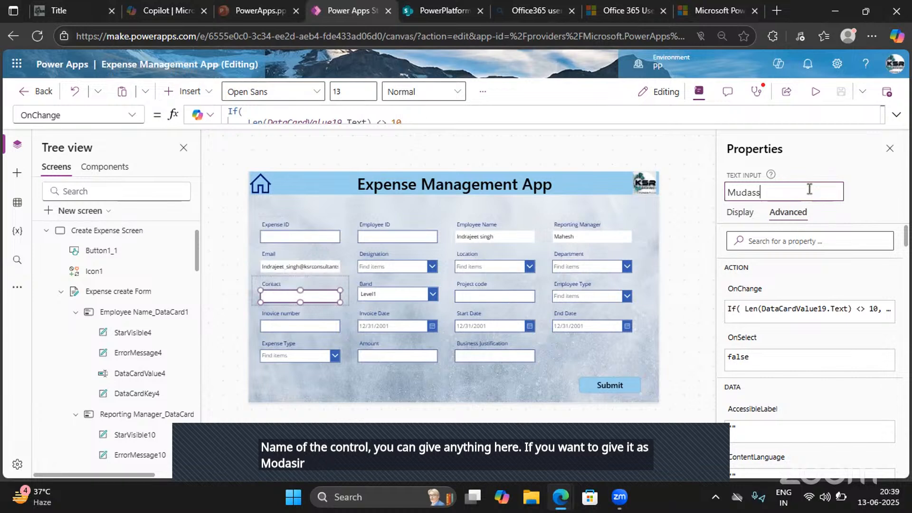
text(ir)
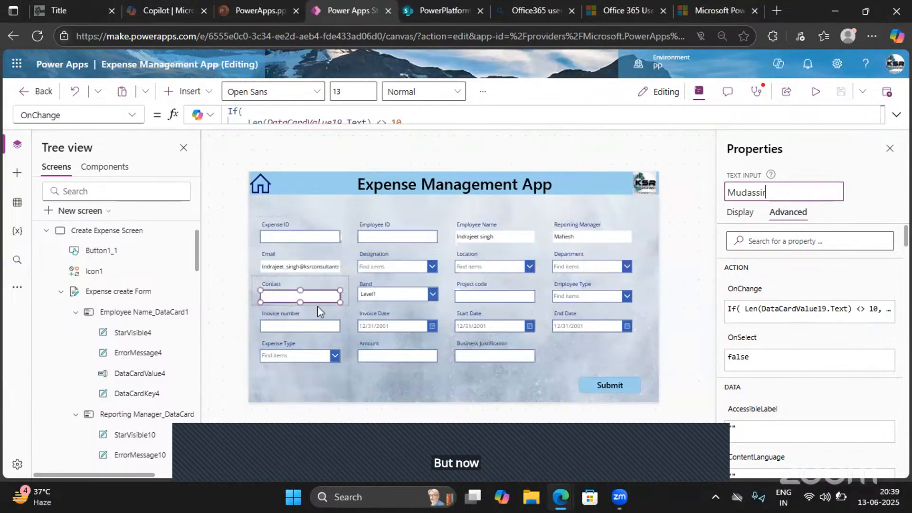
key(Escape)
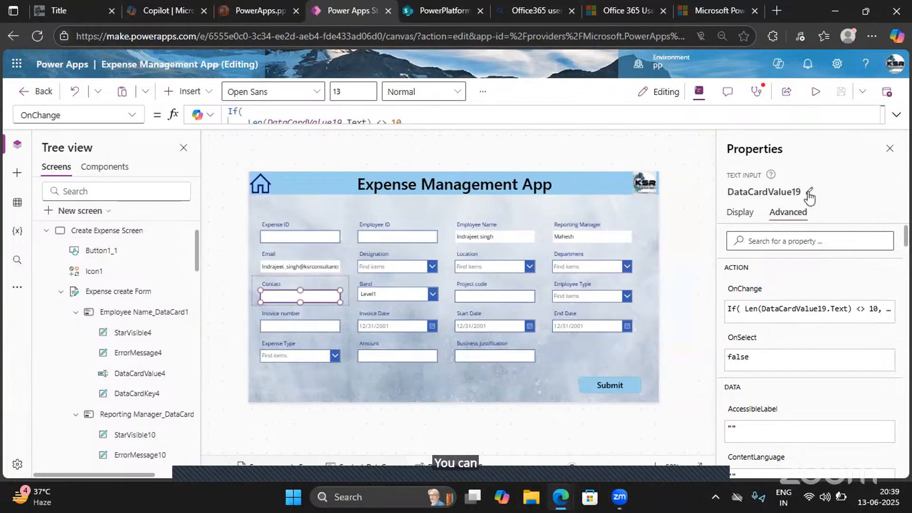
- Rename the Contact field's text input to Contact Datacard
click(808, 192)
text(Contact)
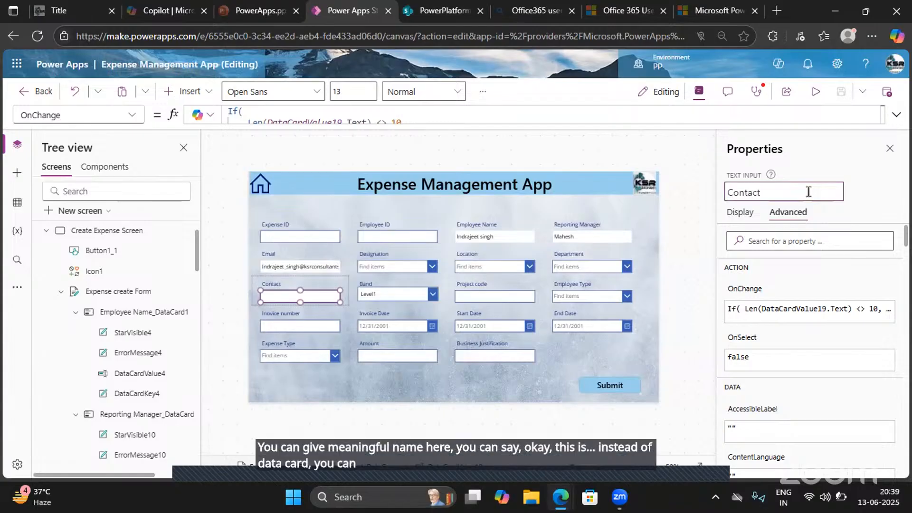
text( Datacard)
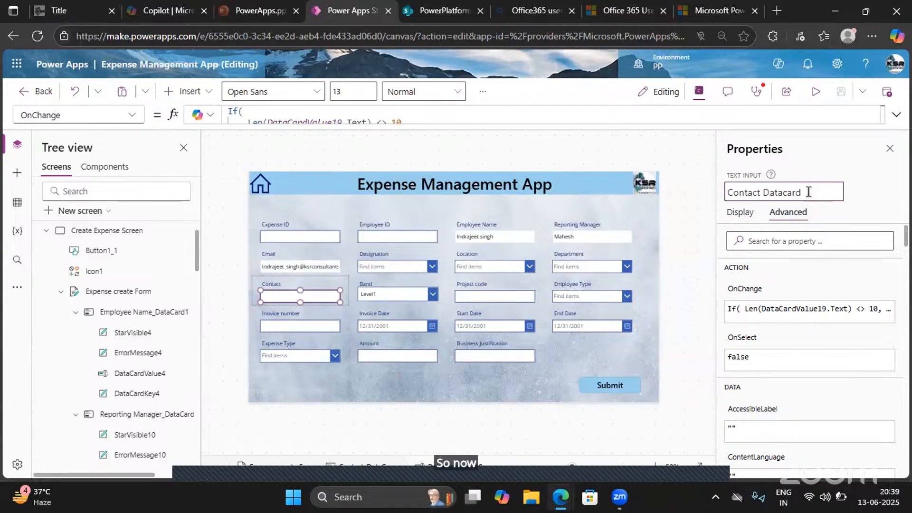
key(Return)
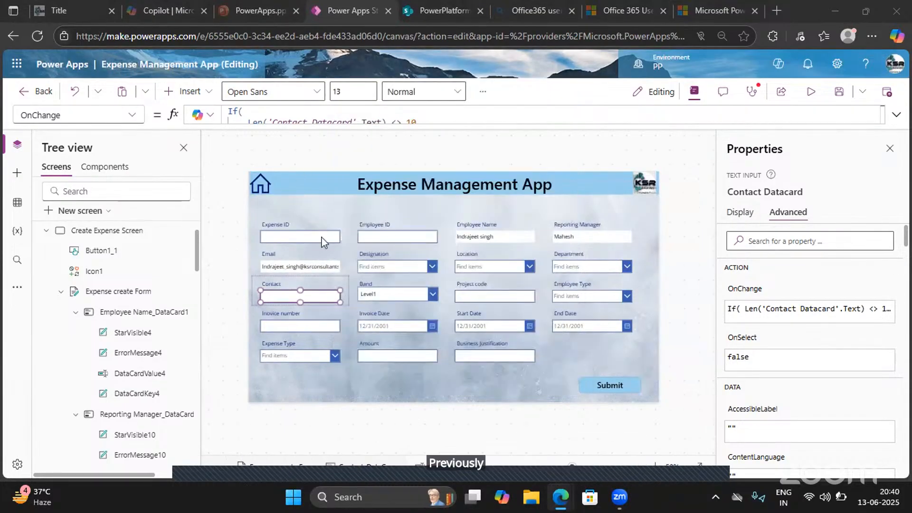
- Search the advanced properties of the Expense ID text input for a required setting
click(322, 240)
click(322, 240)
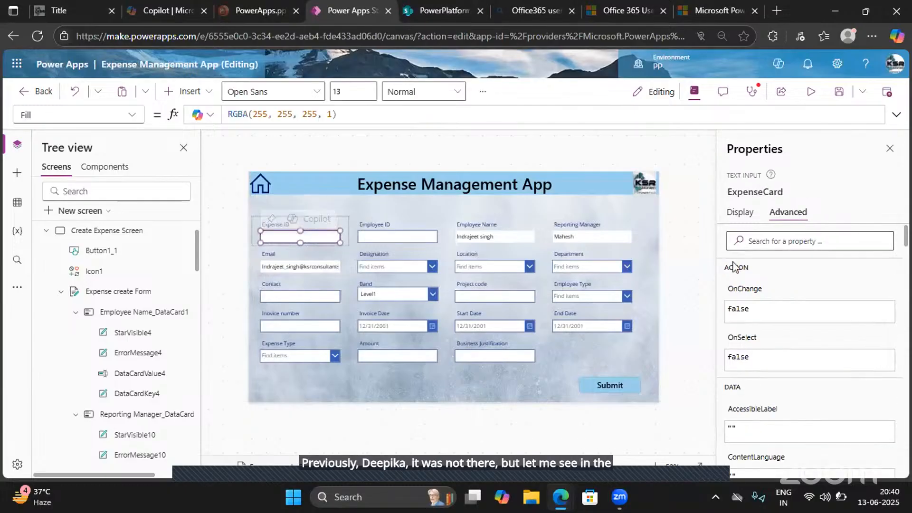
click(760, 240)
text(r)
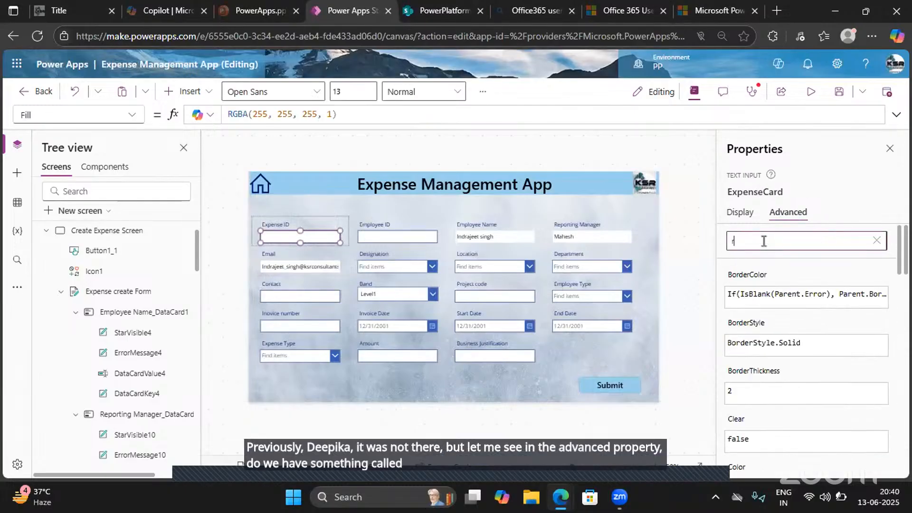
text(eui)
key(BackSpace)
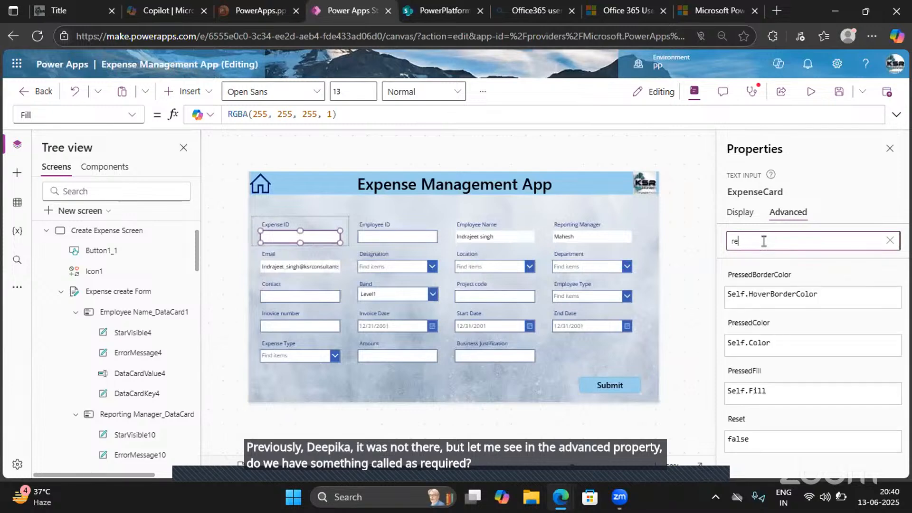
text(q)
key(BackSpace)
key(BackSpace)
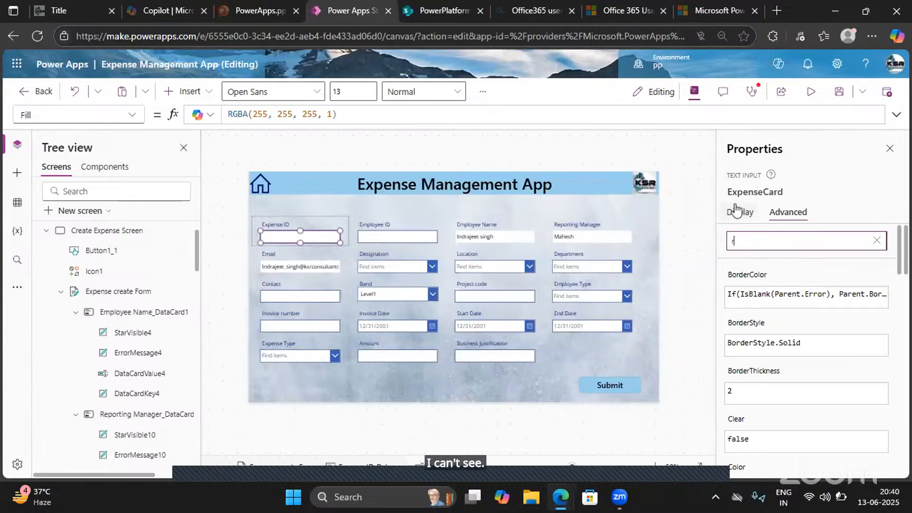
- Look through the display properties of the Expense ID text input for a required option
click(738, 212)
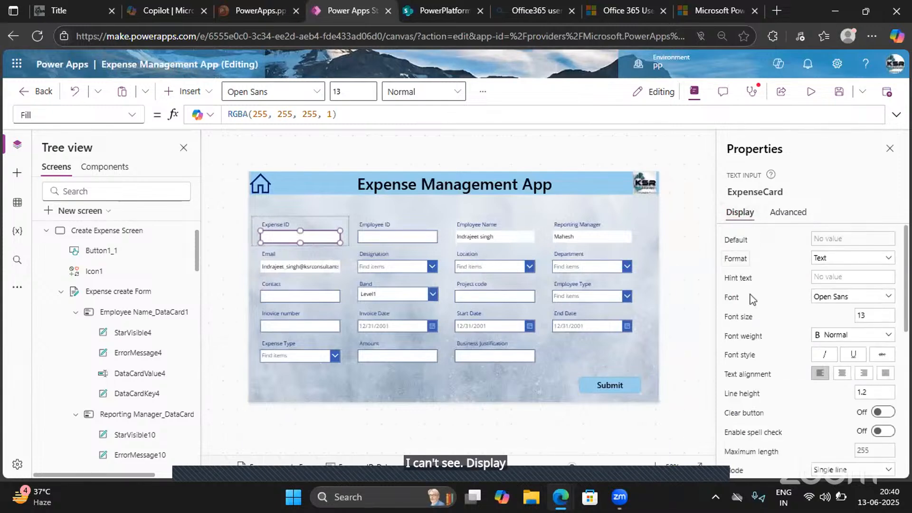
scroll(752, 352, down, 5)
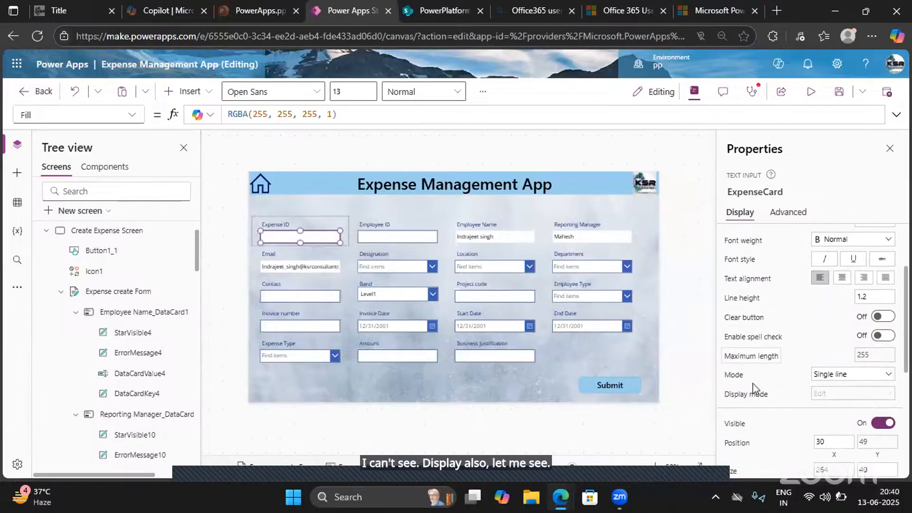
scroll(754, 389, down, 10)
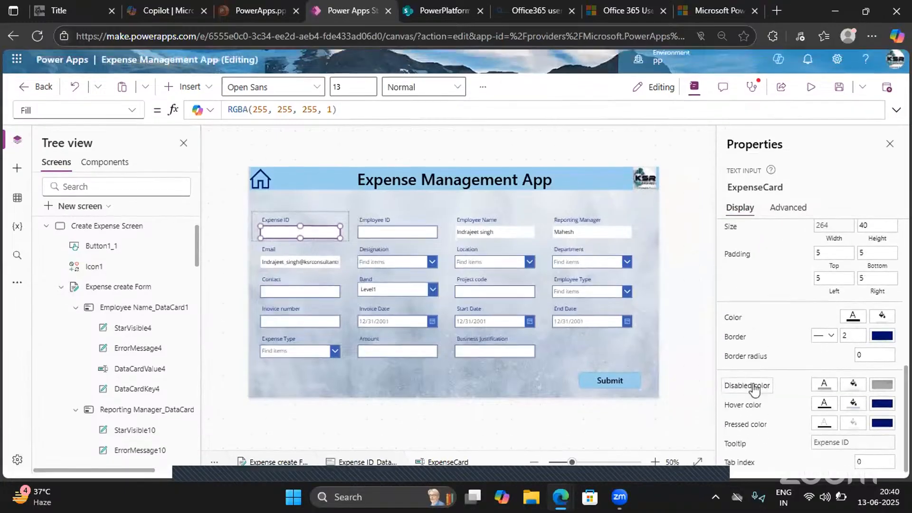
scroll(749, 333, up, 12)
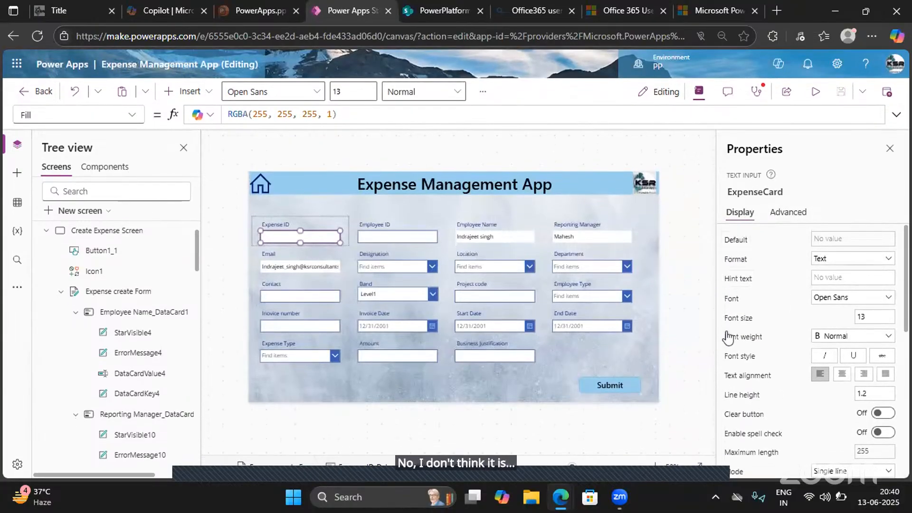
mouse_move(321, 235)
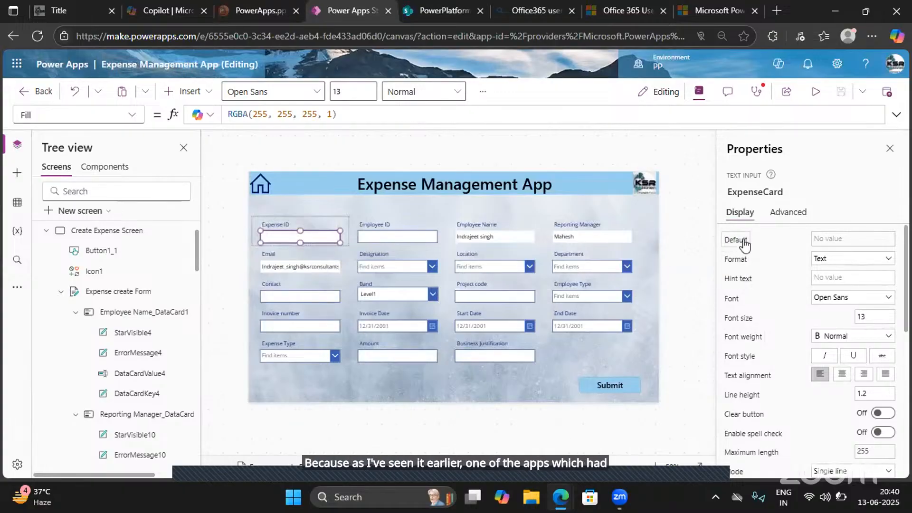
- Check the display properties of the Employee ID and Employee Name text inputs for a required option
click(391, 237)
click(389, 236)
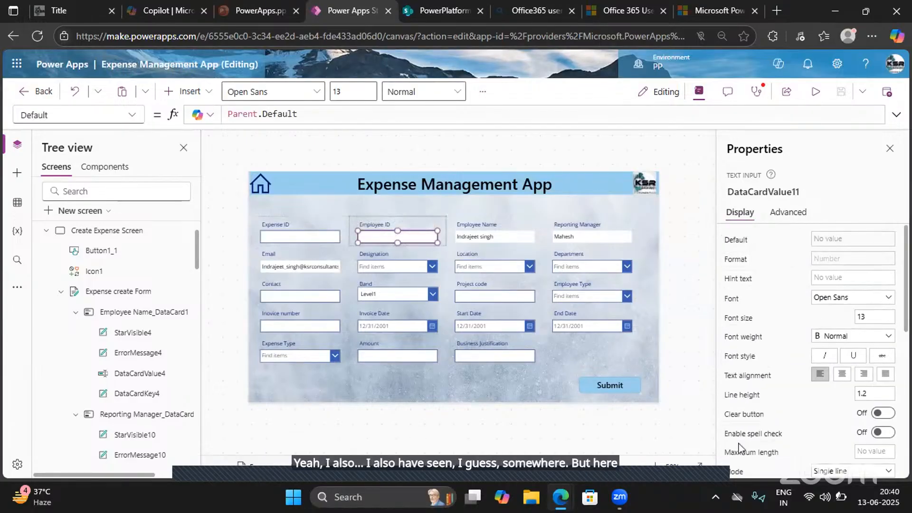
scroll(739, 449, down, 2)
scroll(739, 449, down, 6)
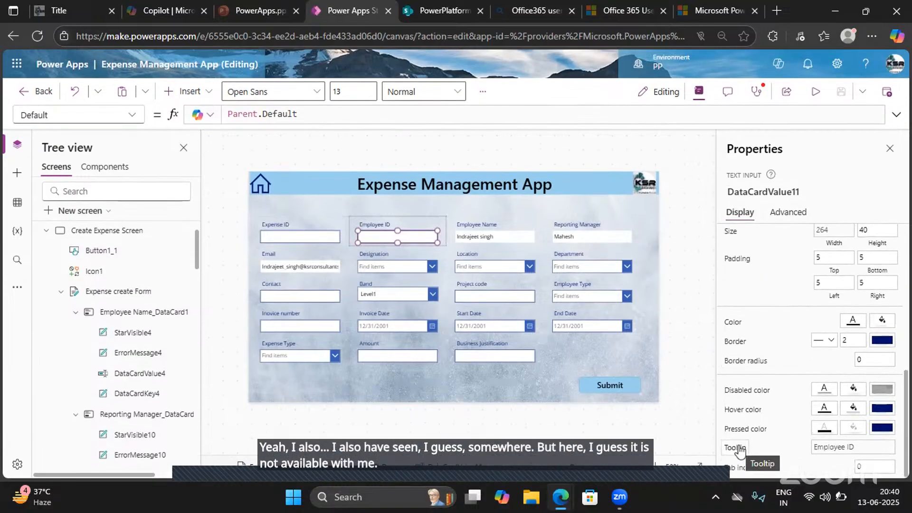
click(477, 240)
click(474, 236)
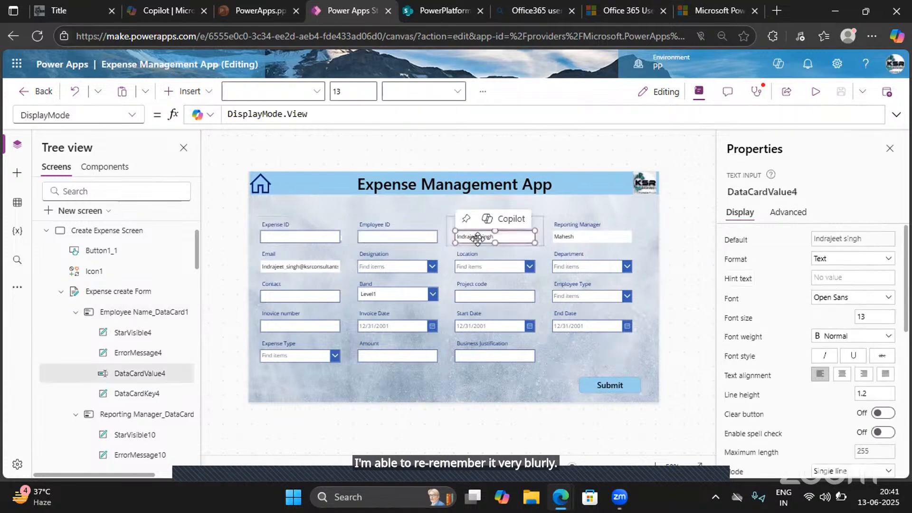
- Examine the display and advanced properties of the Location combo box for a required option
click(489, 265)
click(489, 267)
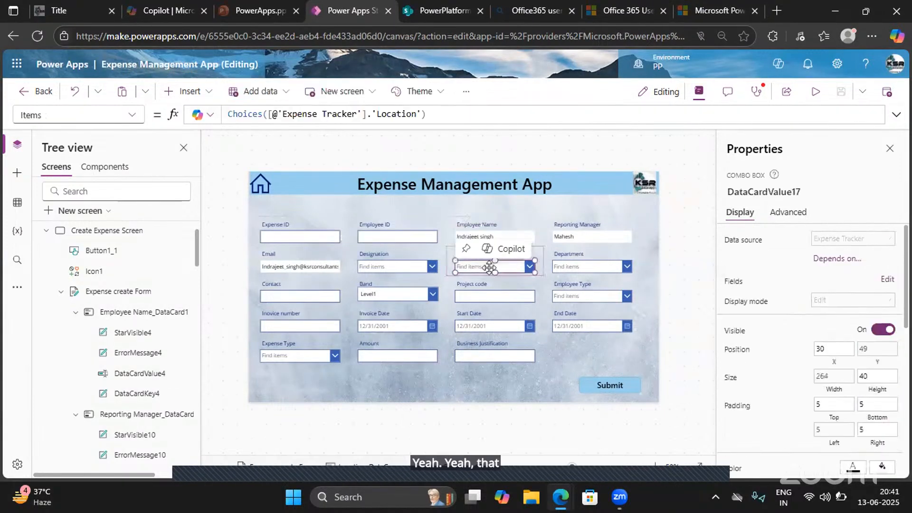
scroll(747, 449, down, 10)
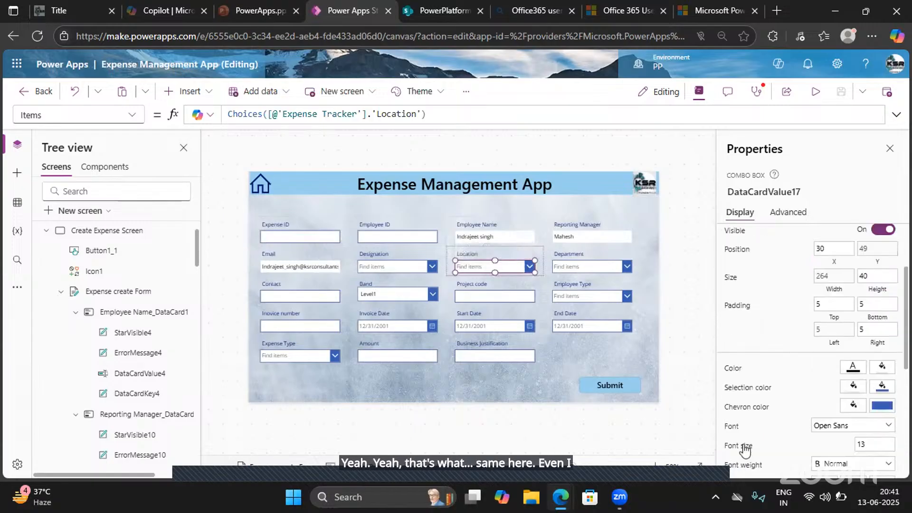
scroll(745, 451, down, 1)
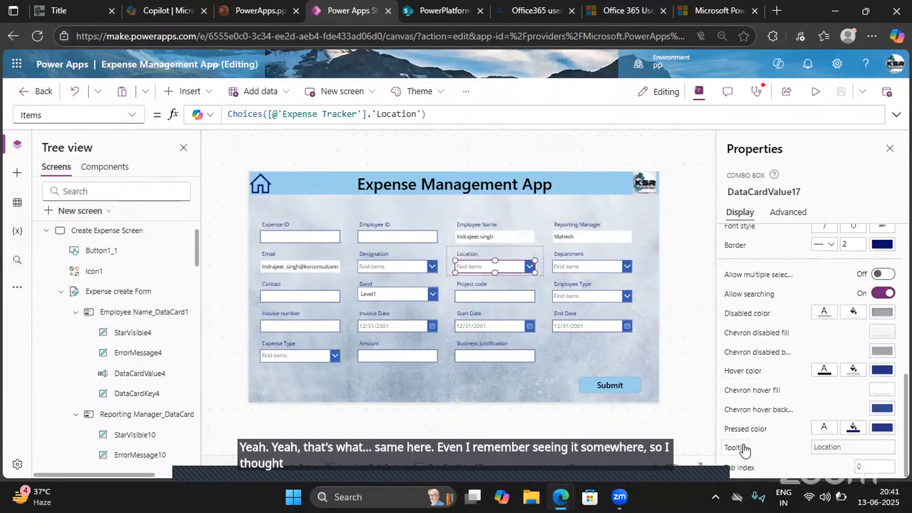
click(777, 213)
scroll(750, 393, down, 2)
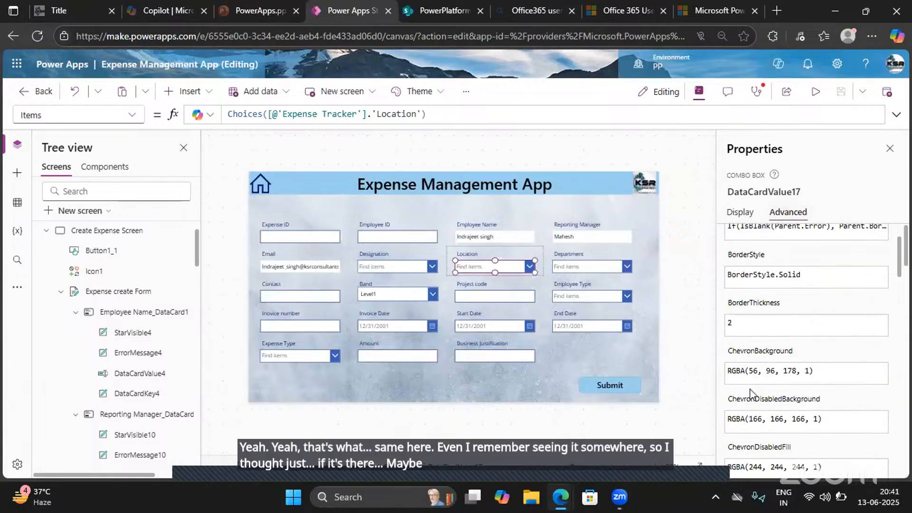
scroll(750, 393, down, 6)
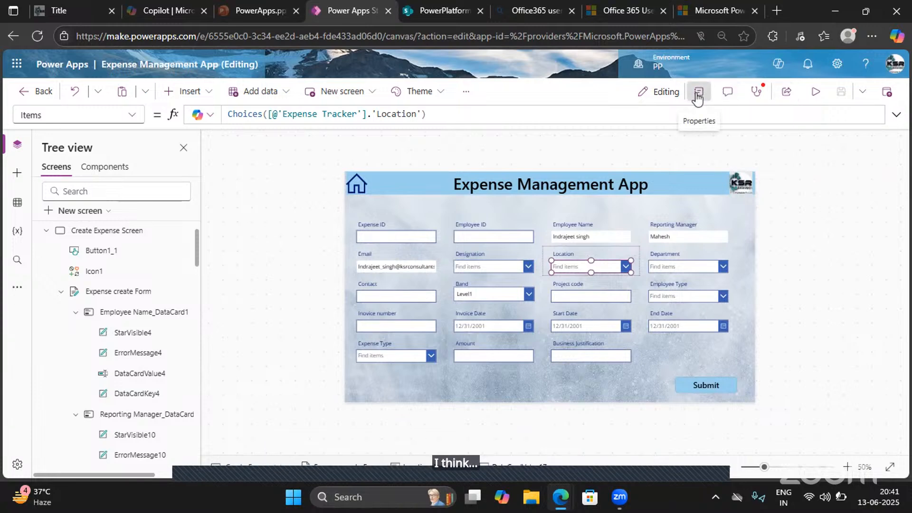
- Review the Submit button's OnSelect formula, highlighting the If condition with the IsBlank check on ExpenseCard.Text
click(698, 93)
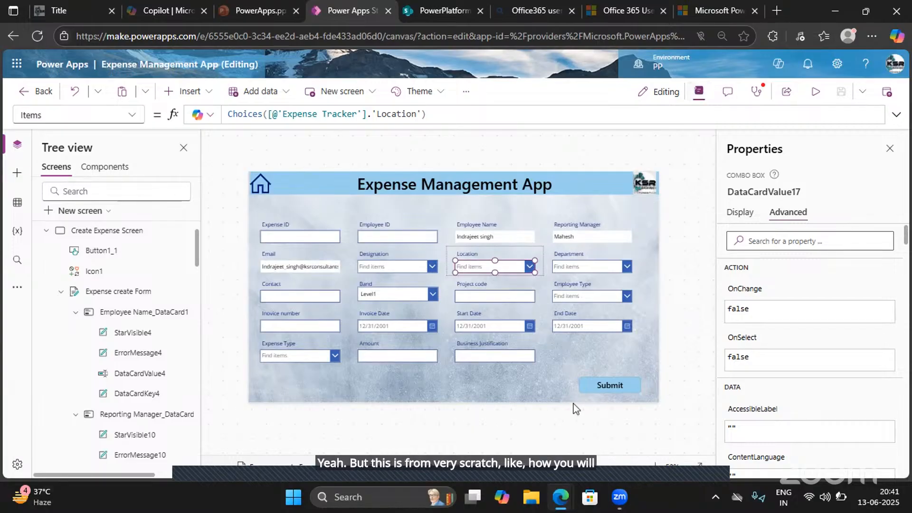
click(598, 385)
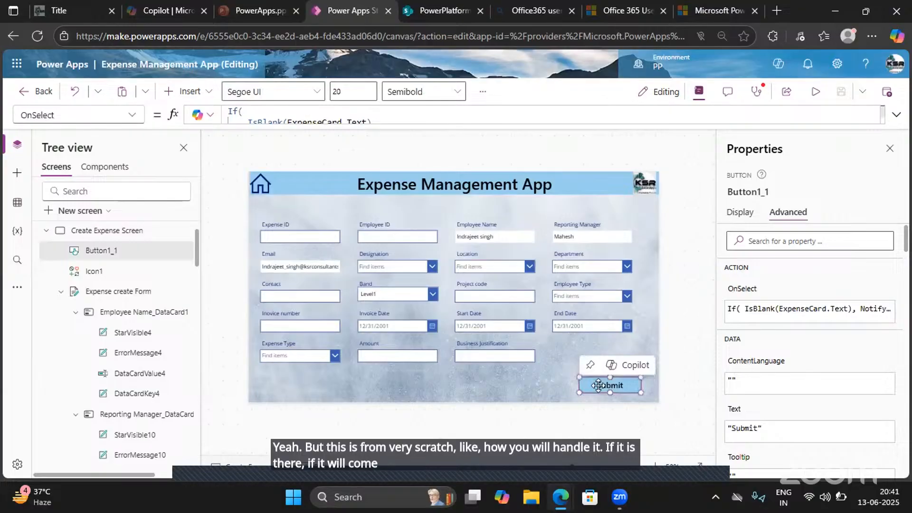
click(896, 115)
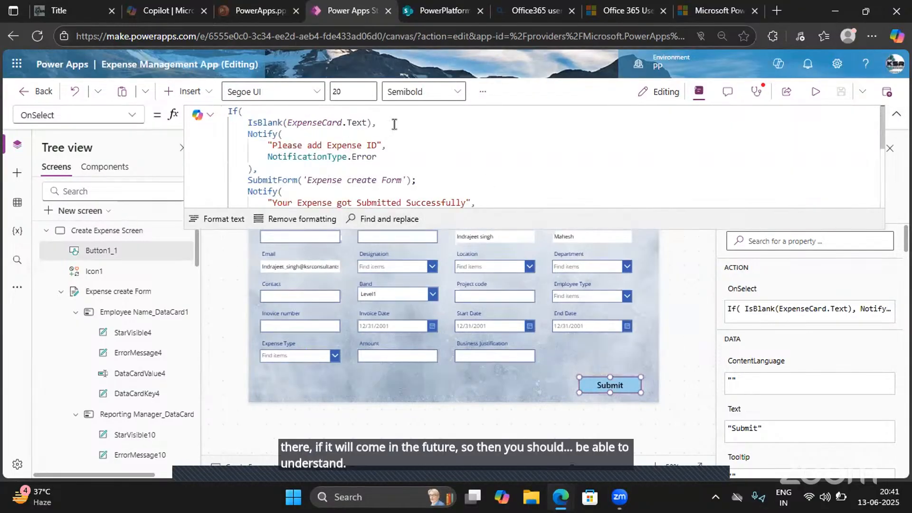
drag(394, 124, 205, 104)
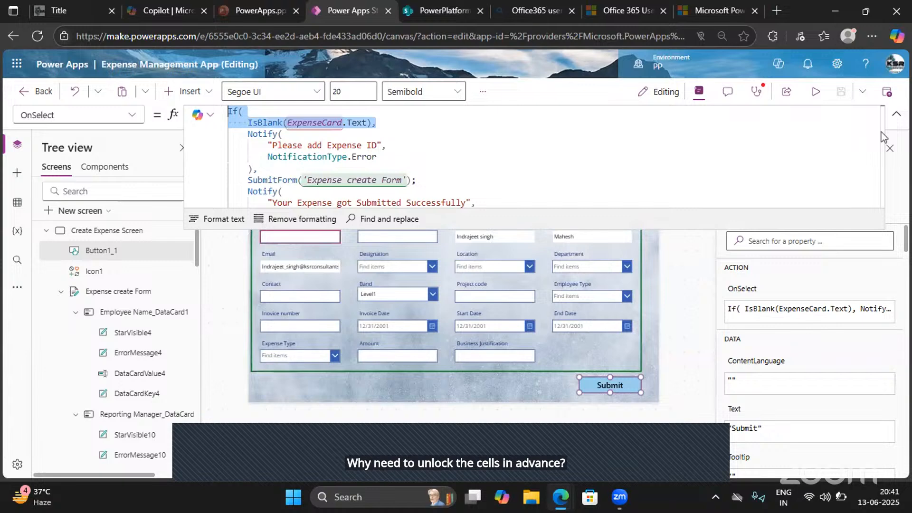
click(896, 115)
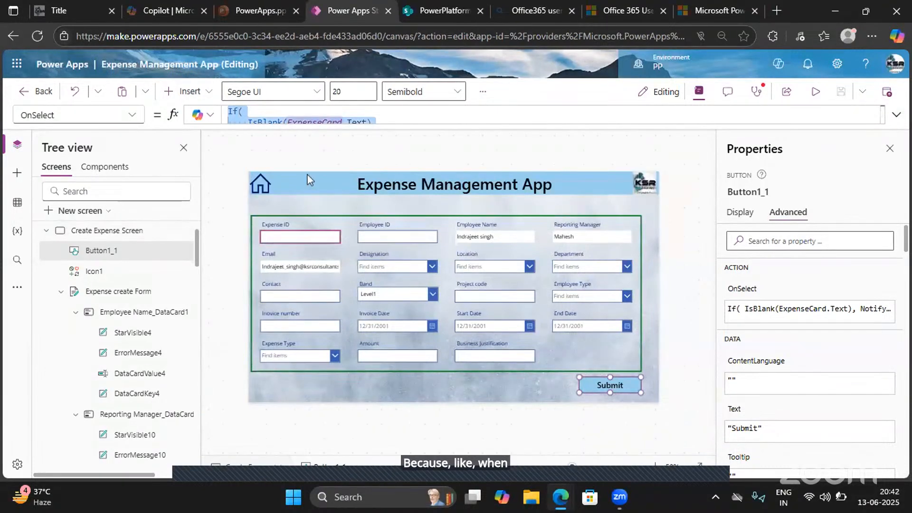
- Select the Location data card, view the list of available environments and choose PP
click(500, 269)
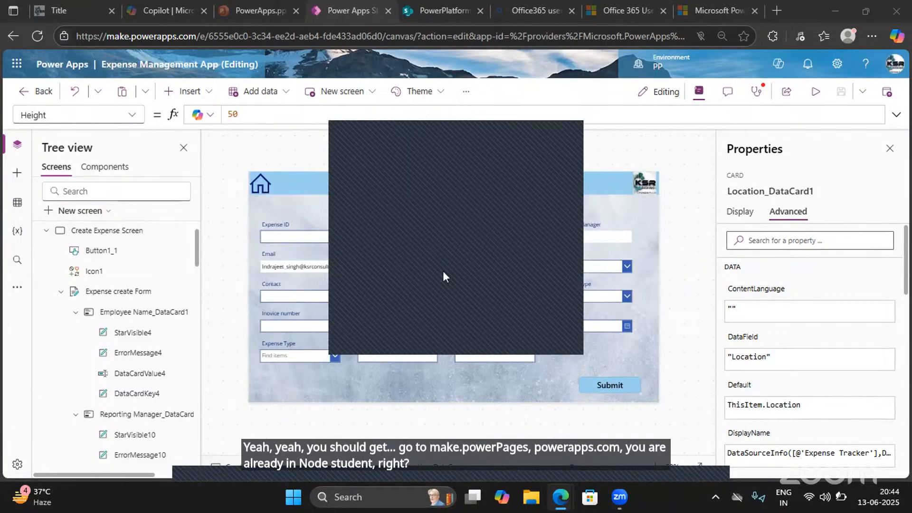
click(659, 69)
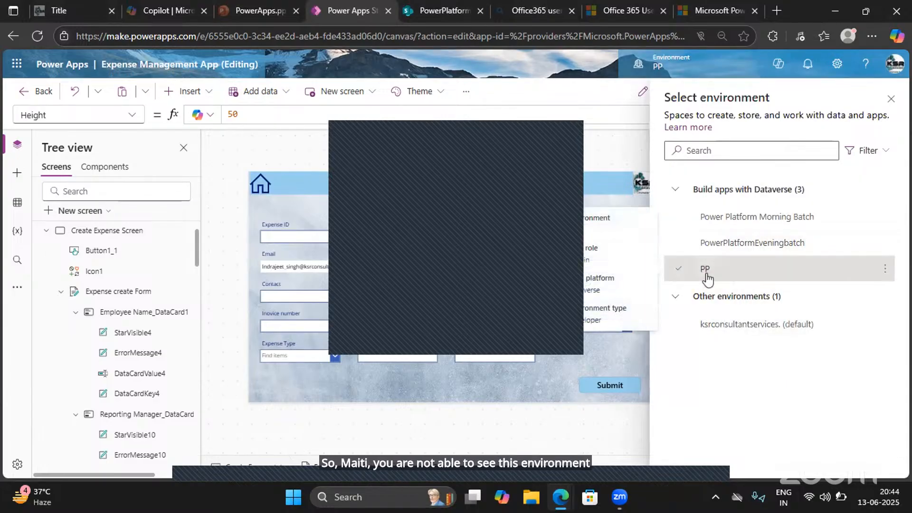
click(707, 278)
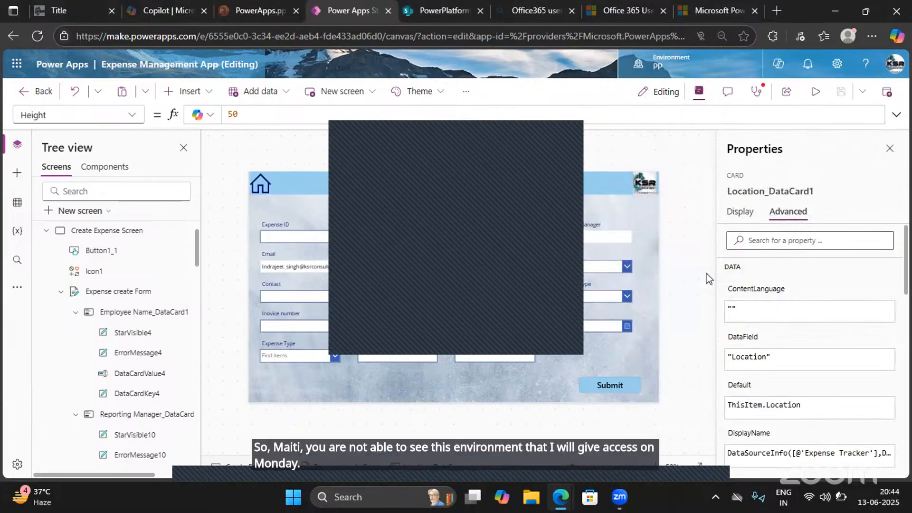